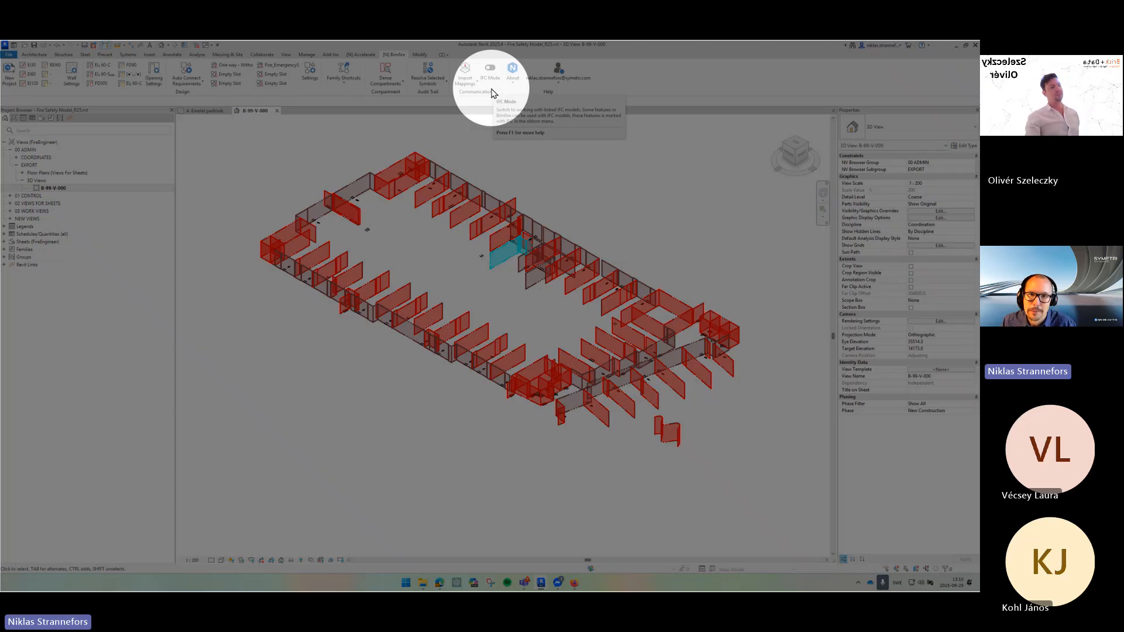
# - Switch the Bimfire IFC Mode on and back off again
pyautogui.click(490, 73)
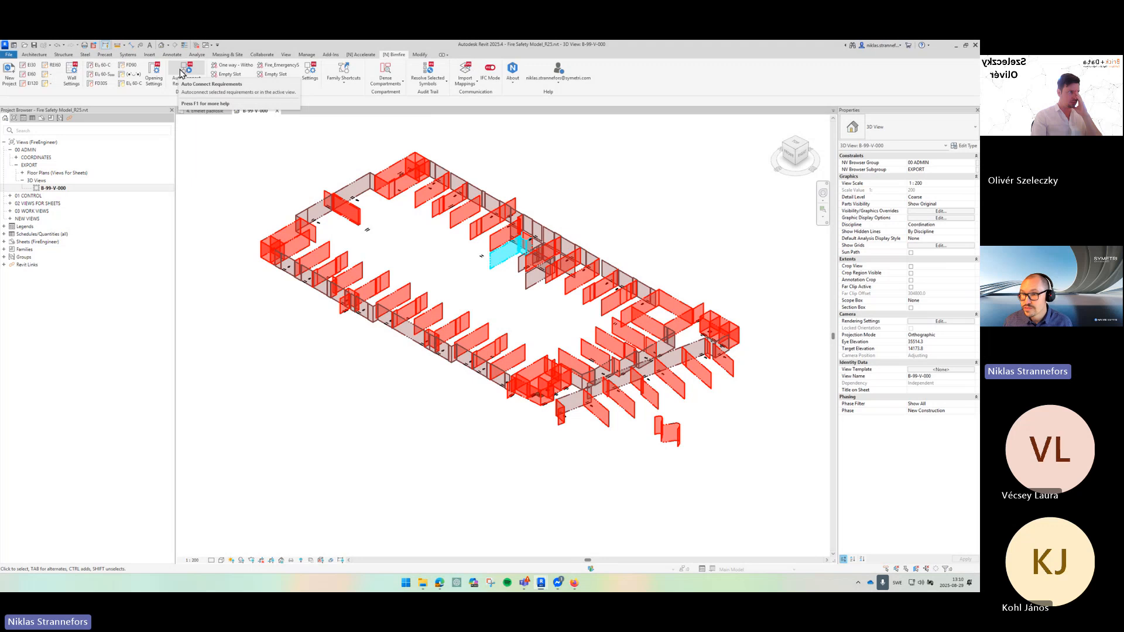
pyautogui.click(387, 80)
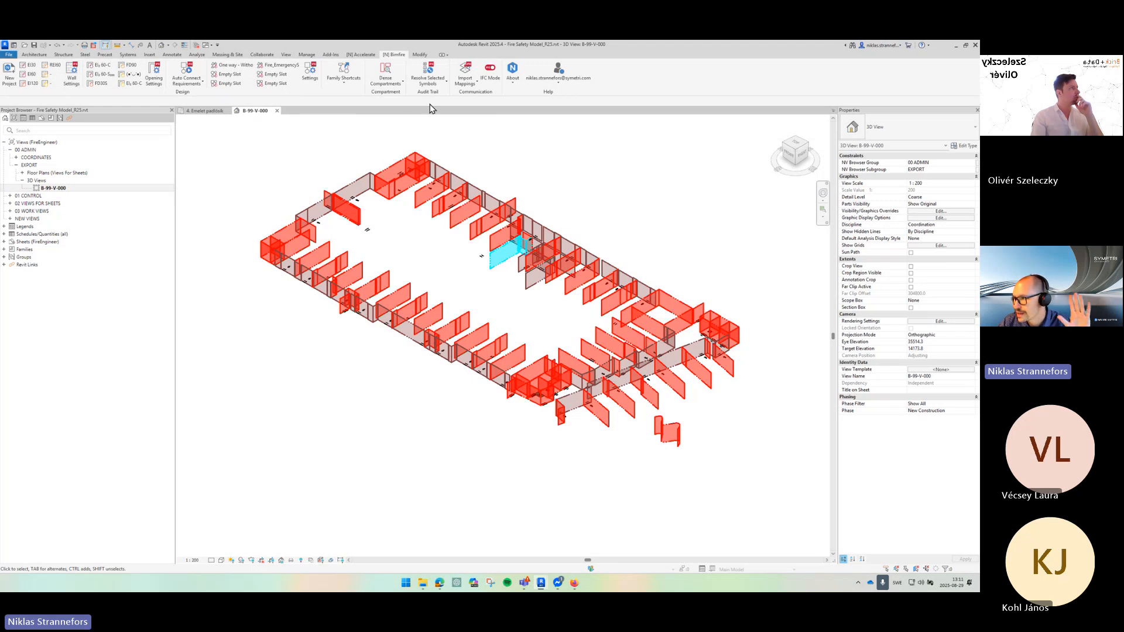
pyautogui.click(490, 73)
pyautogui.click(493, 80)
pyautogui.click(493, 81)
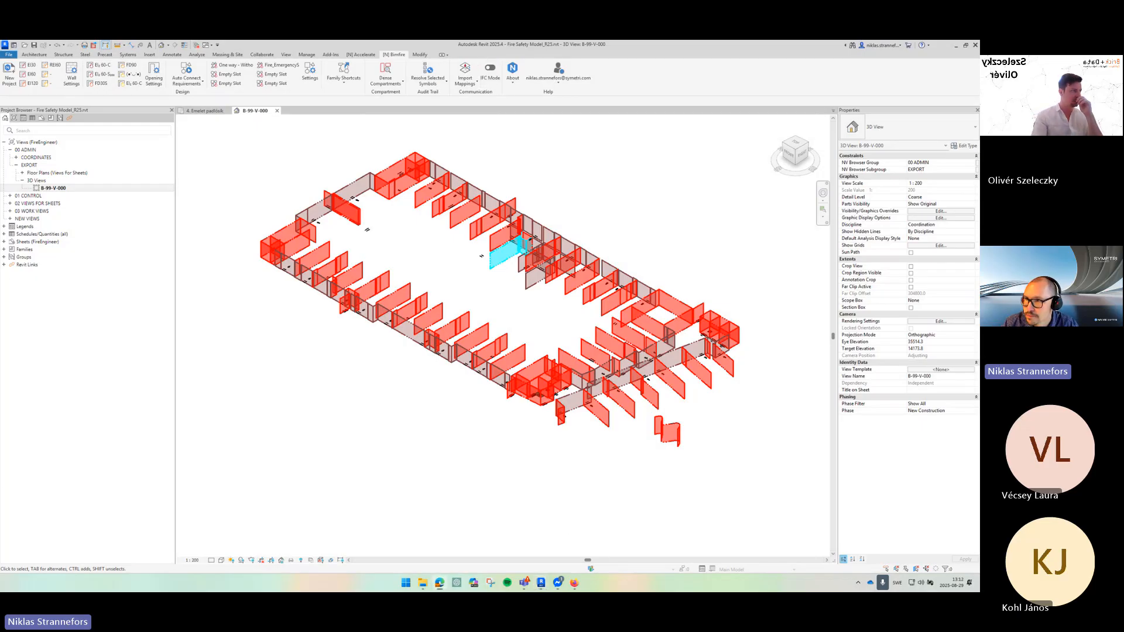
# - Open the Naviate support help centre in the web browser
pyautogui.moveTo(502, 141); pyautogui.dragTo(430, 41)
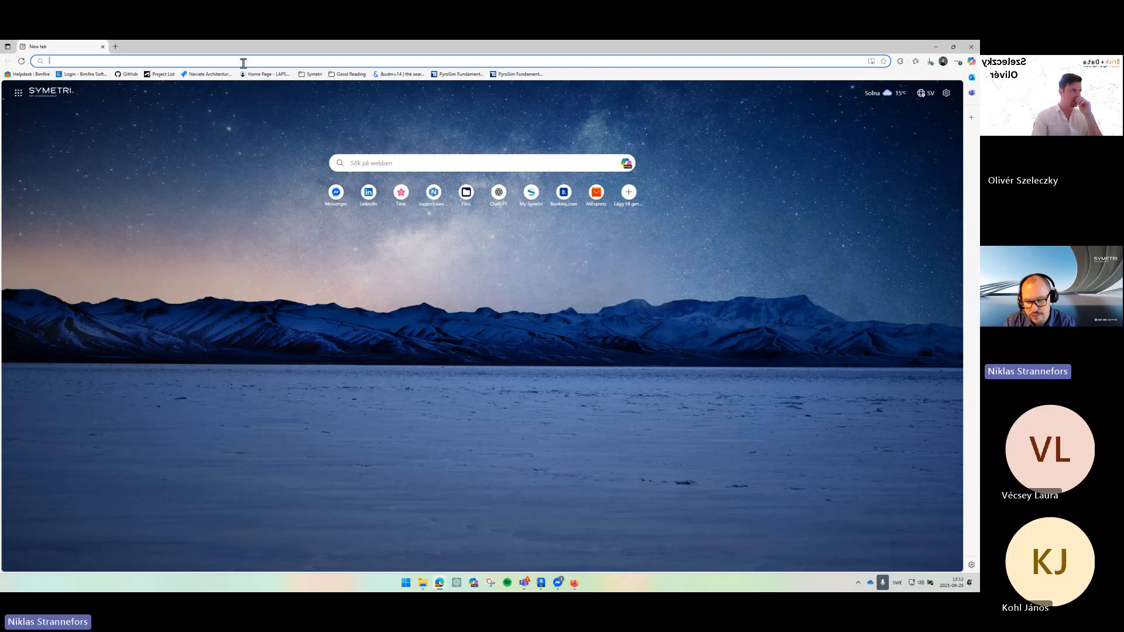
pyautogui.write('support.naviate.com')
pyautogui.press('Return')
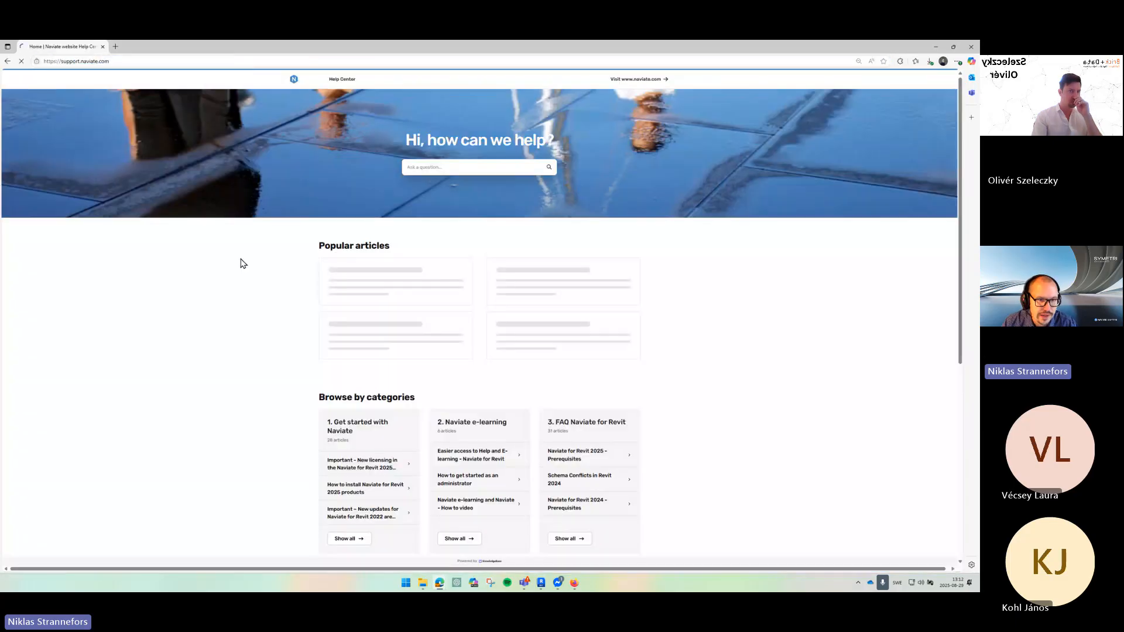
# - Open the '7. FAQ Revit for Fire Engineers' category of help articles
pyautogui.scroll(-4, 267, 336)
pyautogui.scroll(-3, 267, 334)
pyautogui.click(350, 390)
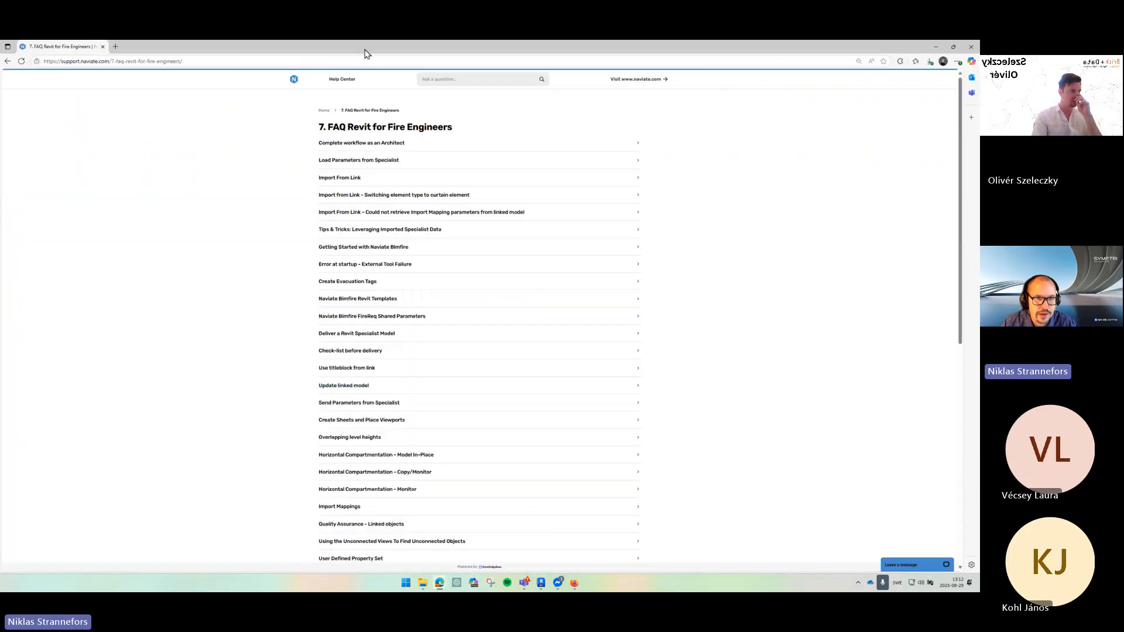
# - Open the article '[IFC] ArchiCAD requirements on the IFC'
pyautogui.moveTo(365, 48); pyautogui.dragTo(297, 84)
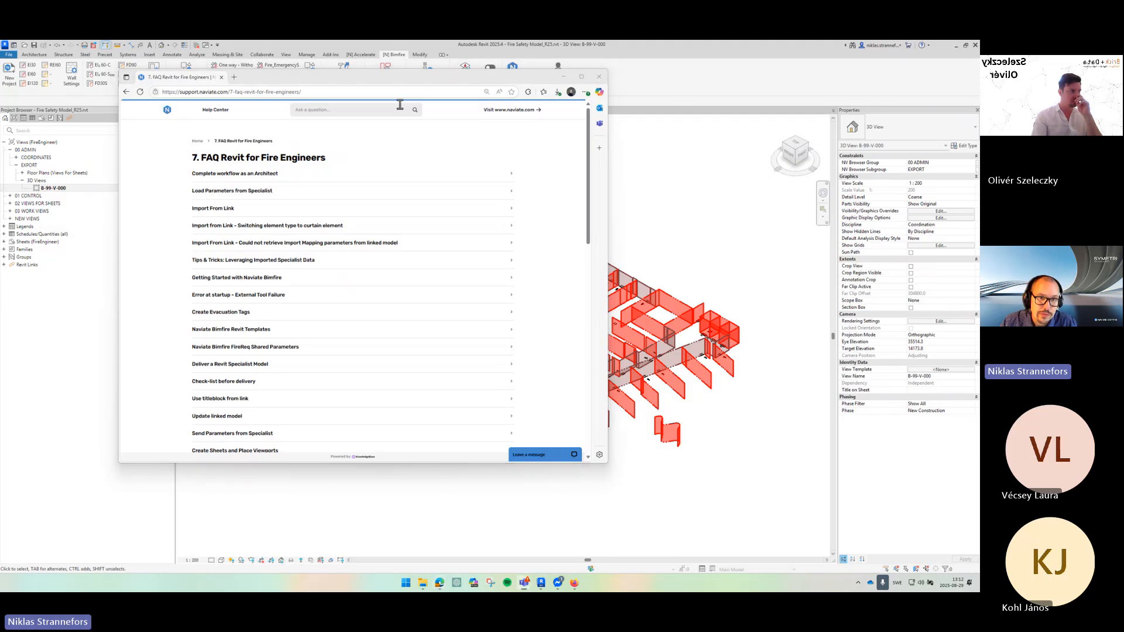
pyautogui.doubleClick(393, 83)
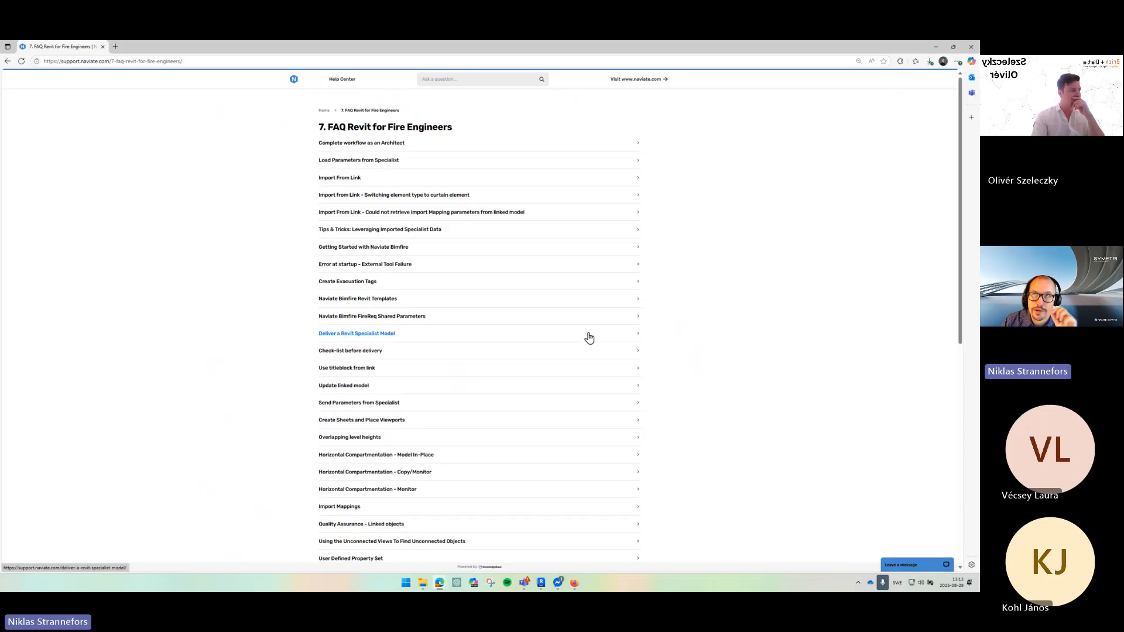
pyautogui.scroll(-5, 589, 338)
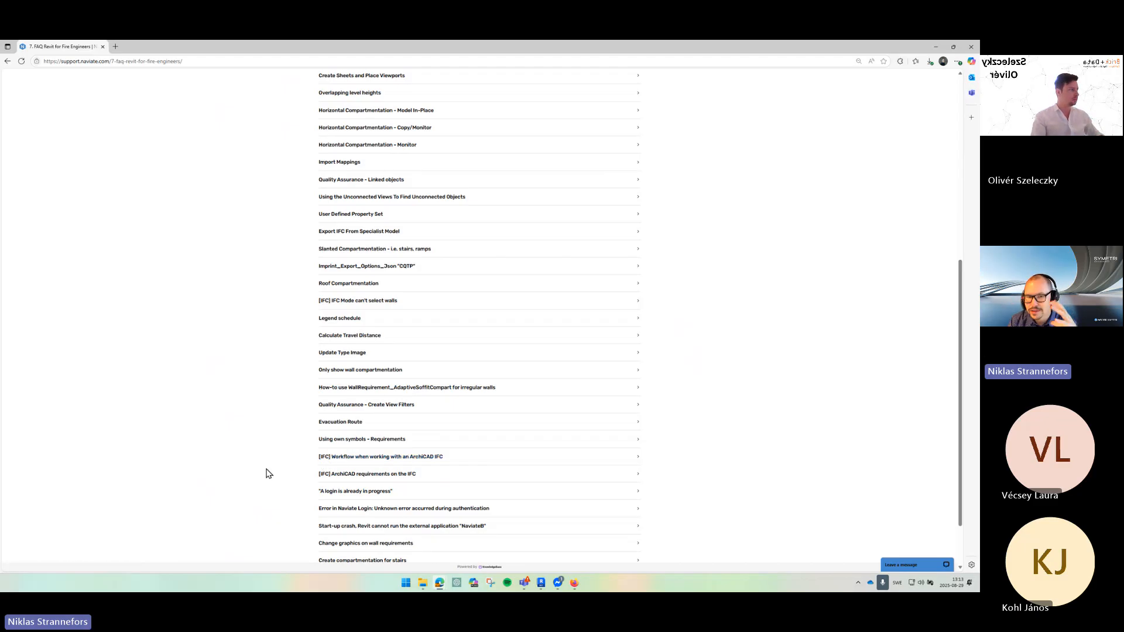
pyautogui.click(363, 475)
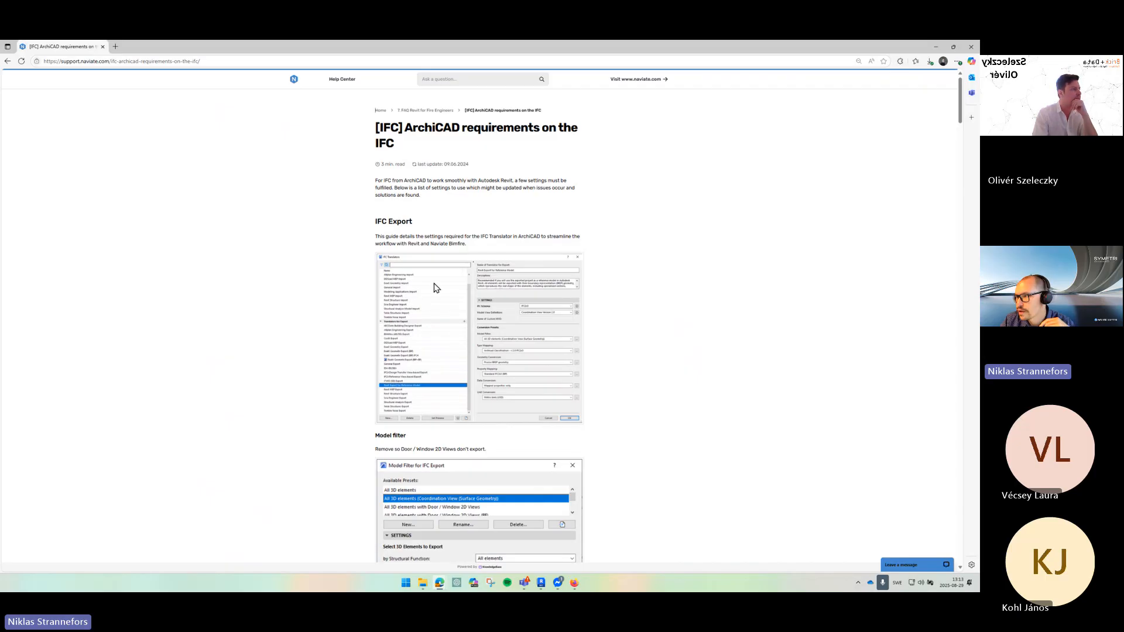
# - Read through the ArchiCAD IFC export requirements article and its screenshots
pyautogui.scroll(-3, 530, 363)
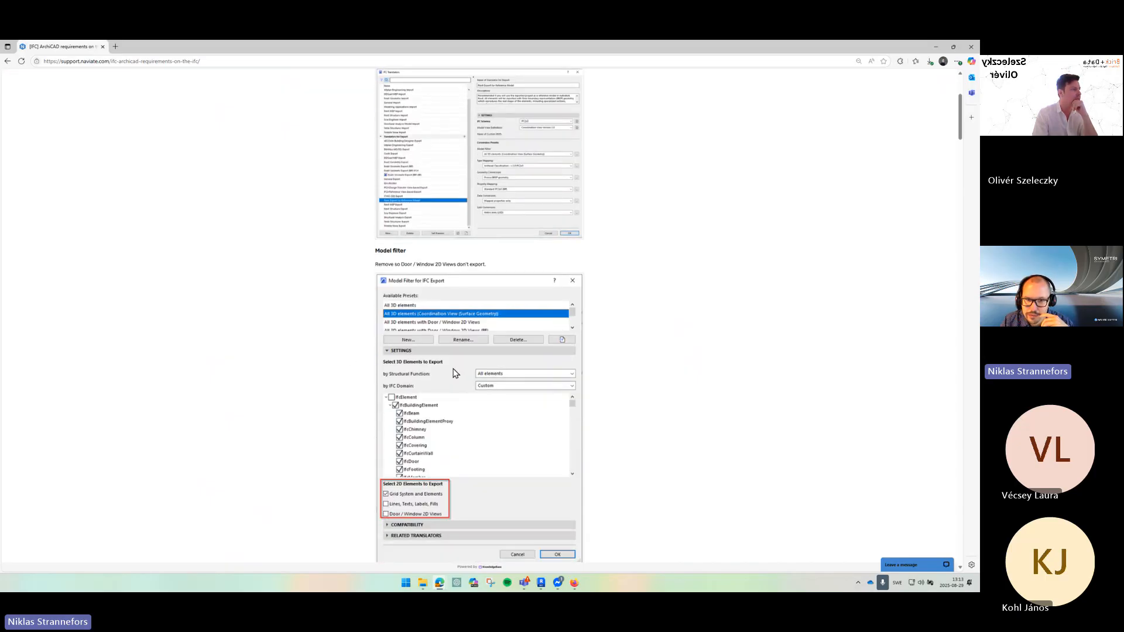
pyautogui.scroll(-6, 456, 373)
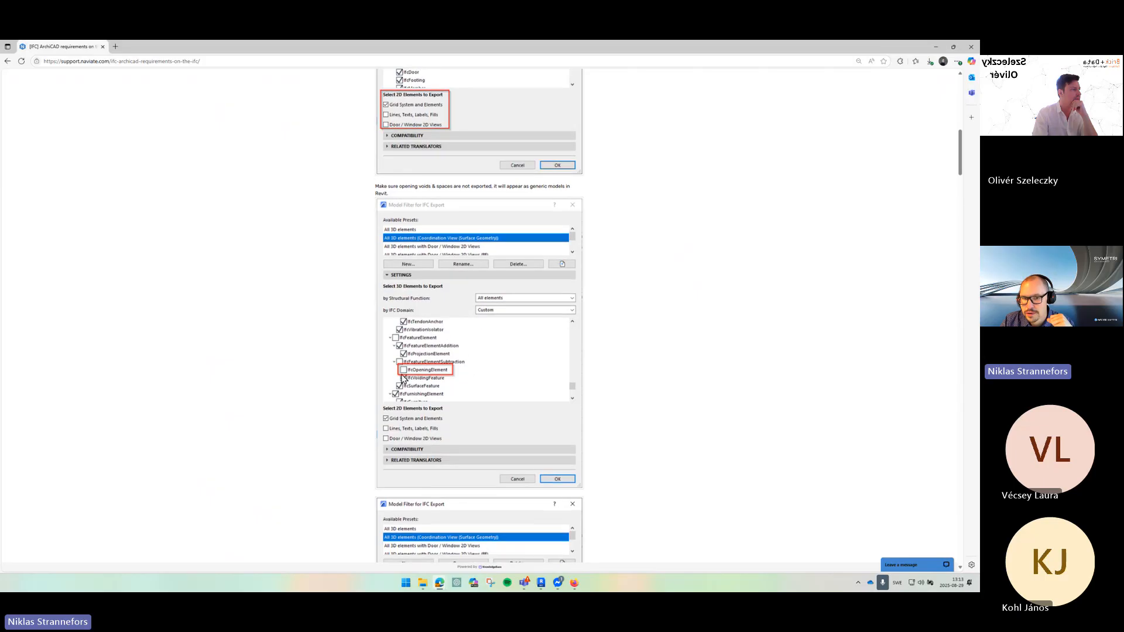
pyautogui.scroll(-4, 403, 379)
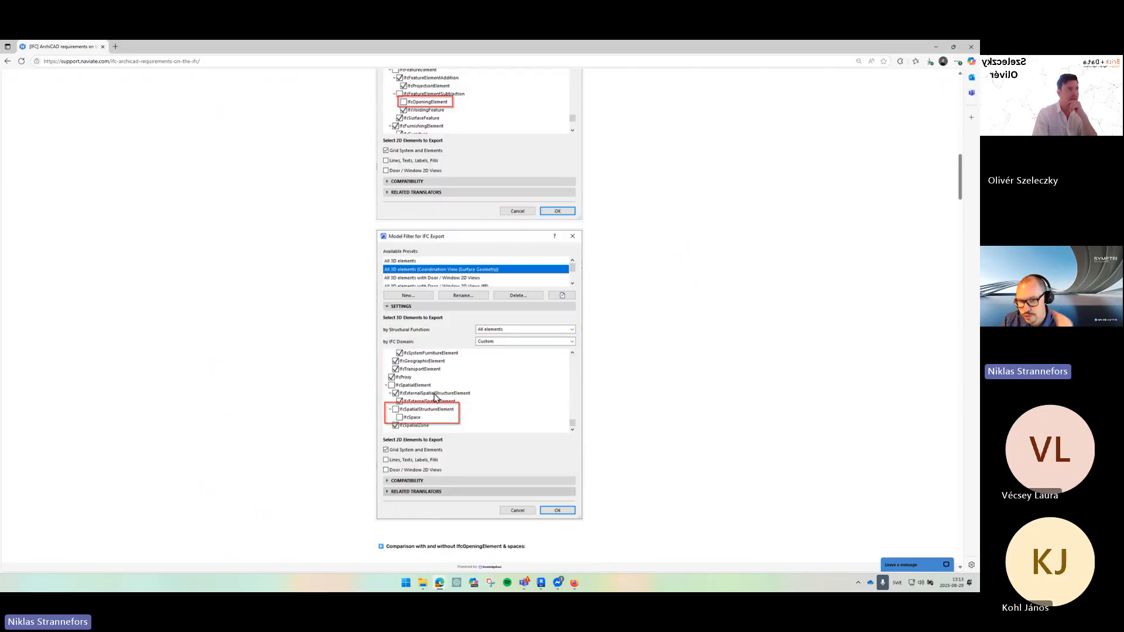
pyautogui.scroll(-5, 472, 402)
pyautogui.scroll(-2, 480, 404)
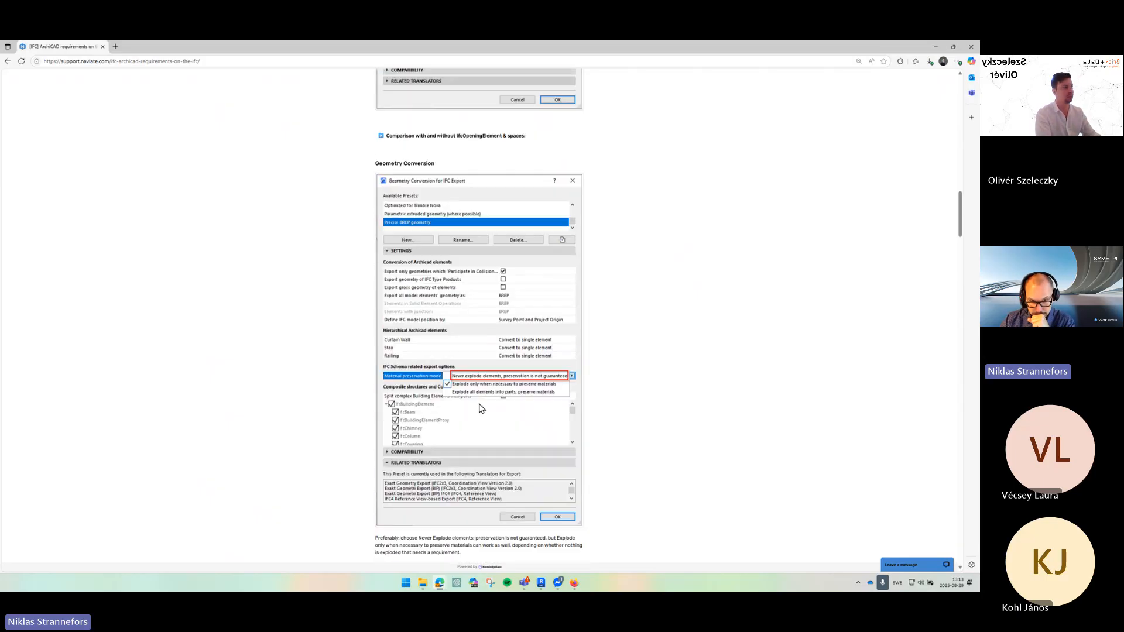
pyautogui.scroll(-15, 479, 405)
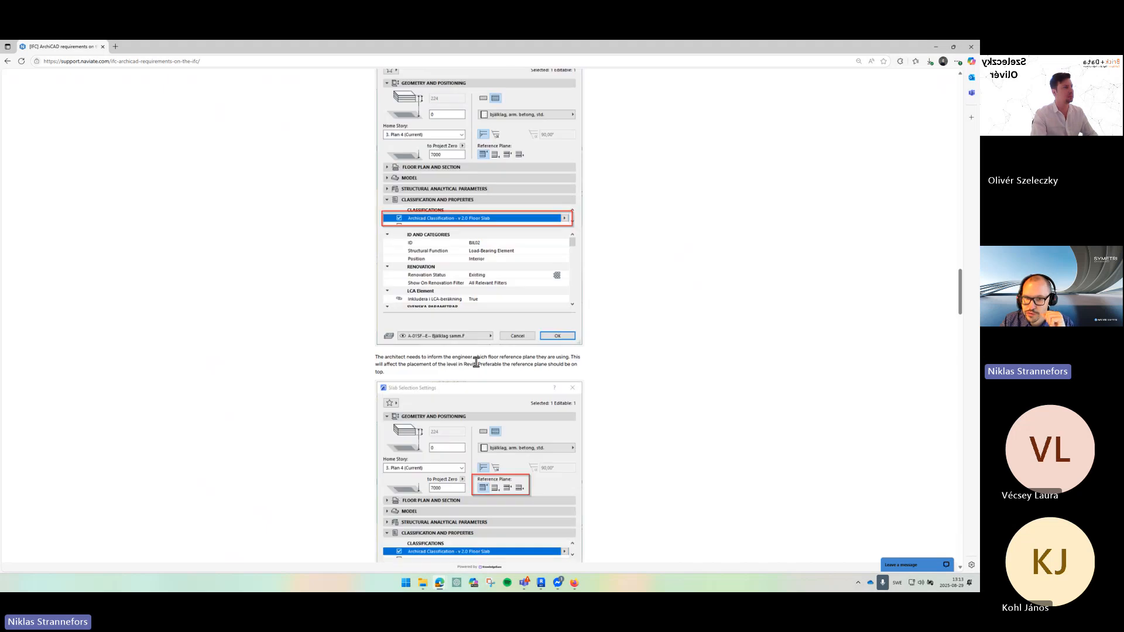
pyautogui.scroll(-17, 476, 362)
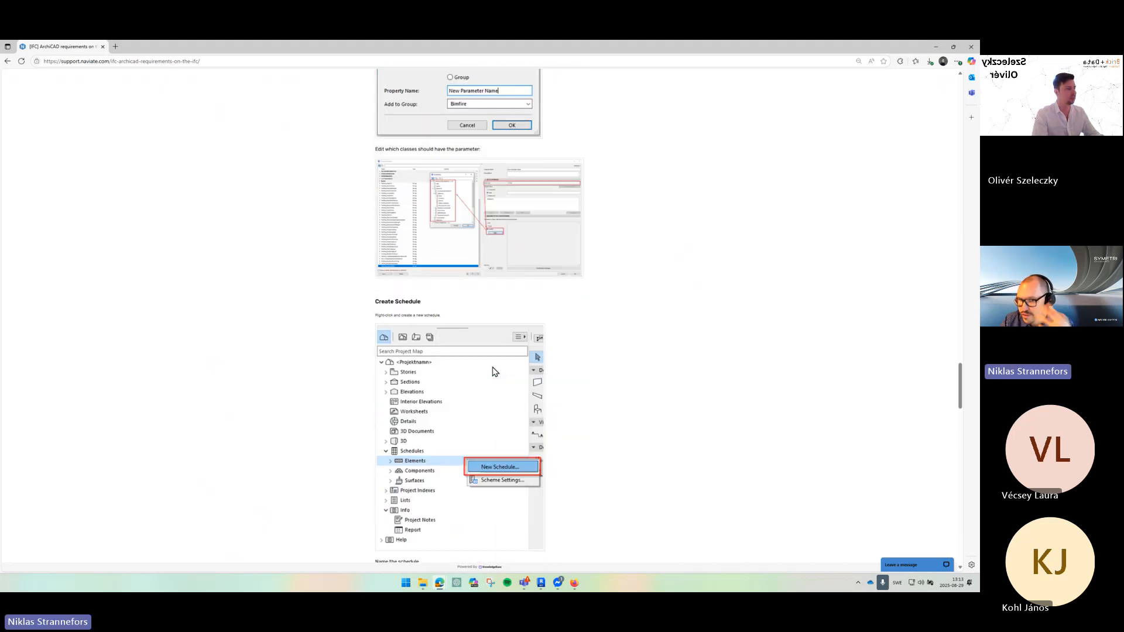
pyautogui.scroll(-15, 495, 375)
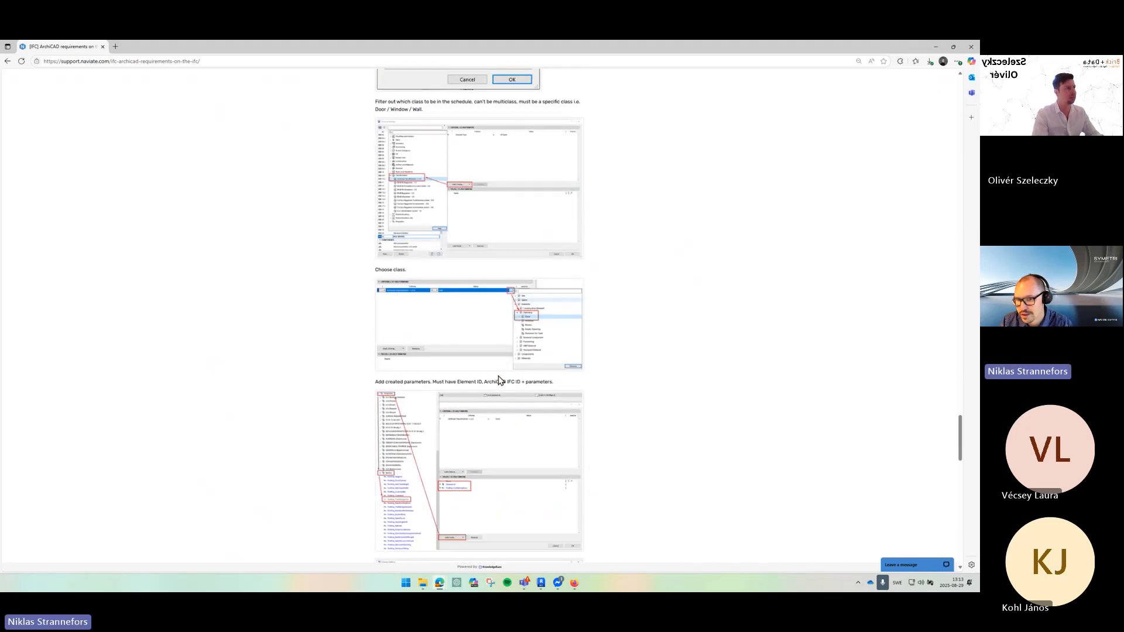
pyautogui.scroll(-3, 522, 369)
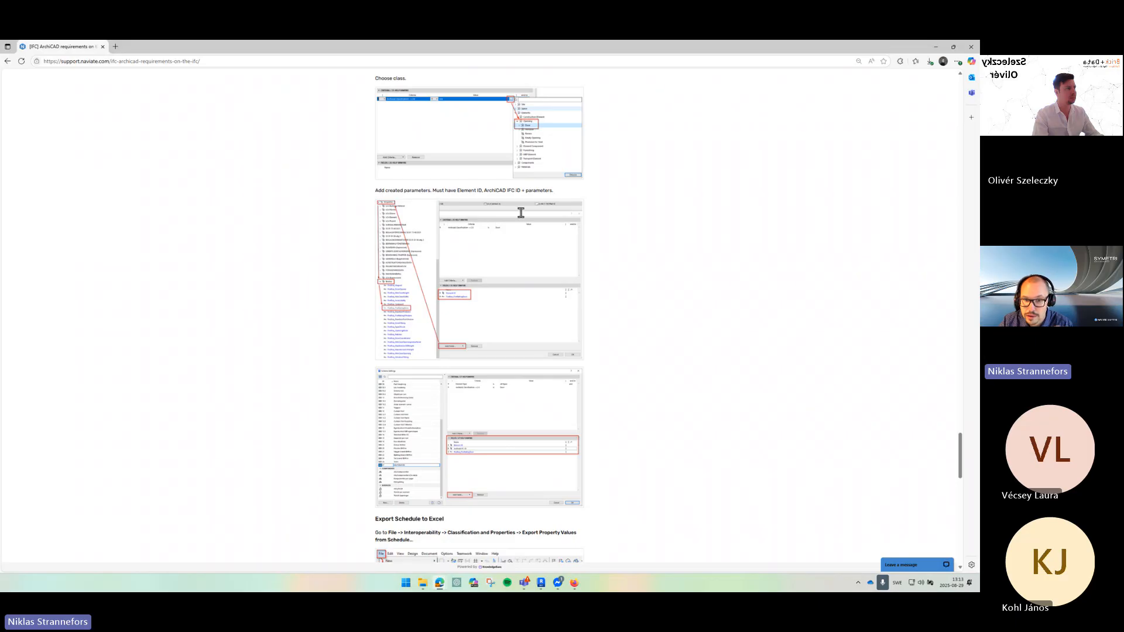
pyautogui.scroll(-4, 586, 258)
pyautogui.scroll(-9, 467, 283)
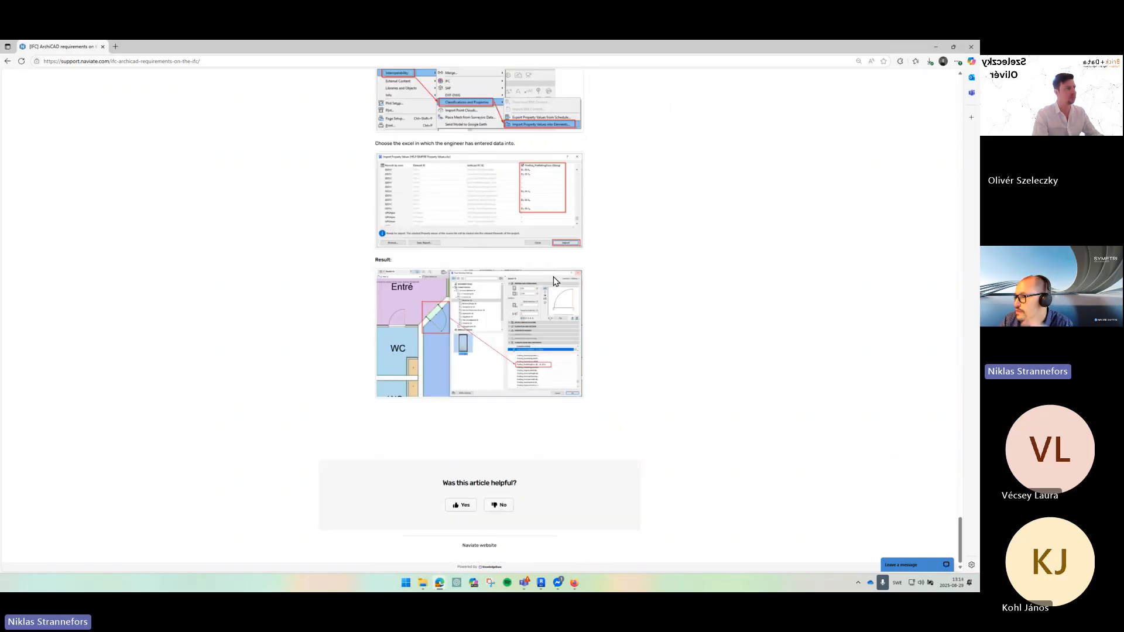
pyautogui.scroll(8, 647, 284)
pyautogui.scroll(6, 646, 283)
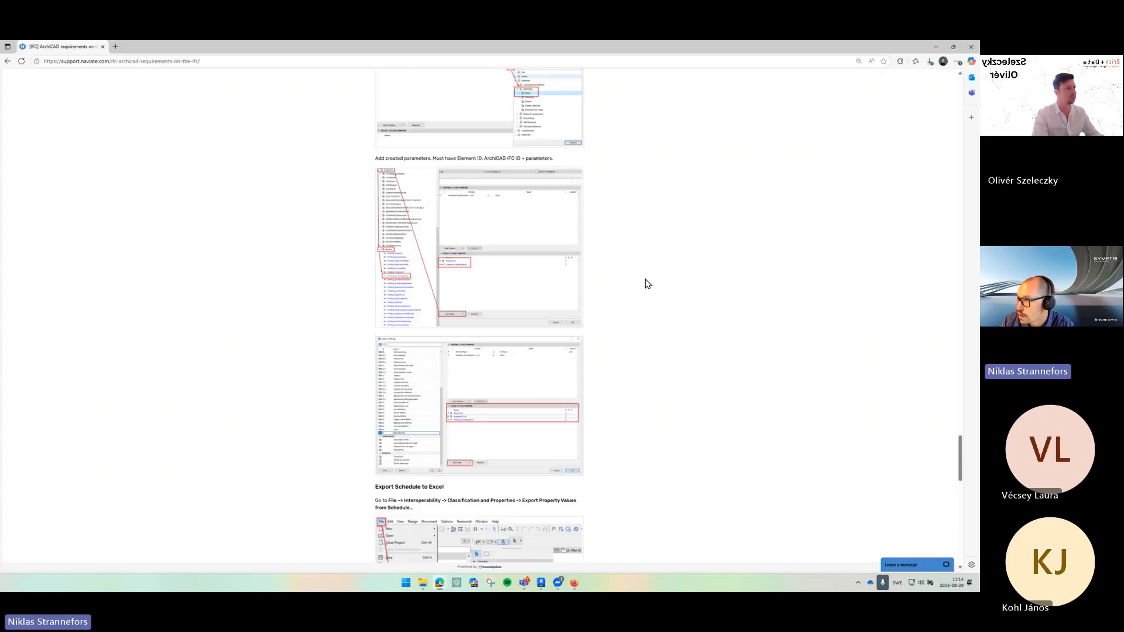
# - Return to the FAQ list and open the article '[IFC] Workflow when working with an ArchiCAD IFC'
pyautogui.hotkey('alt', 'Left')
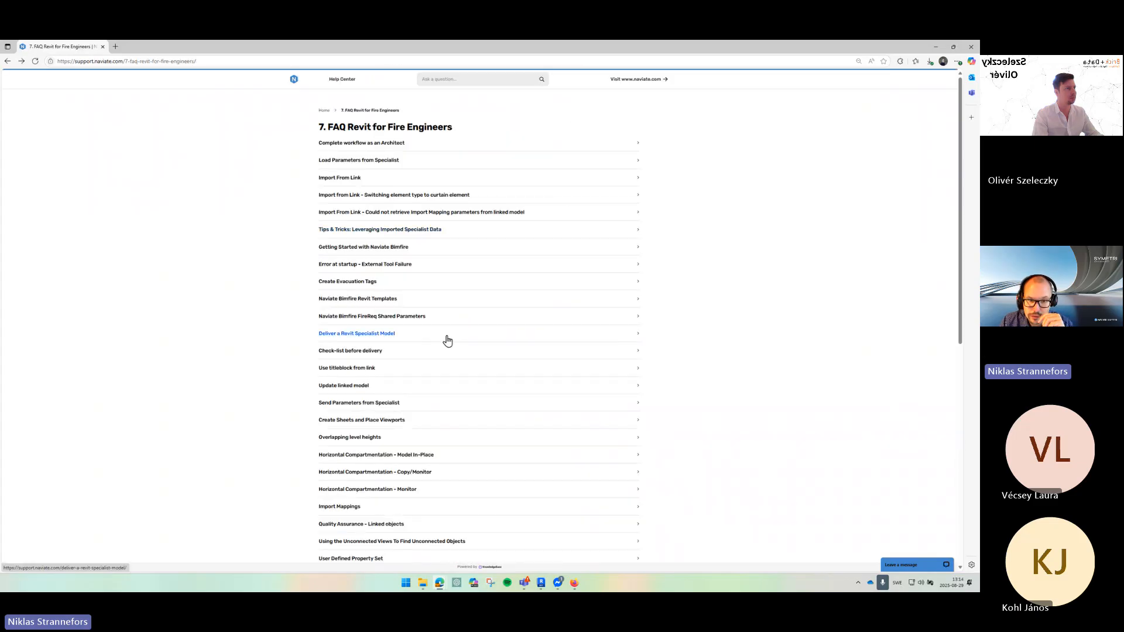
pyautogui.scroll(-7, 447, 341)
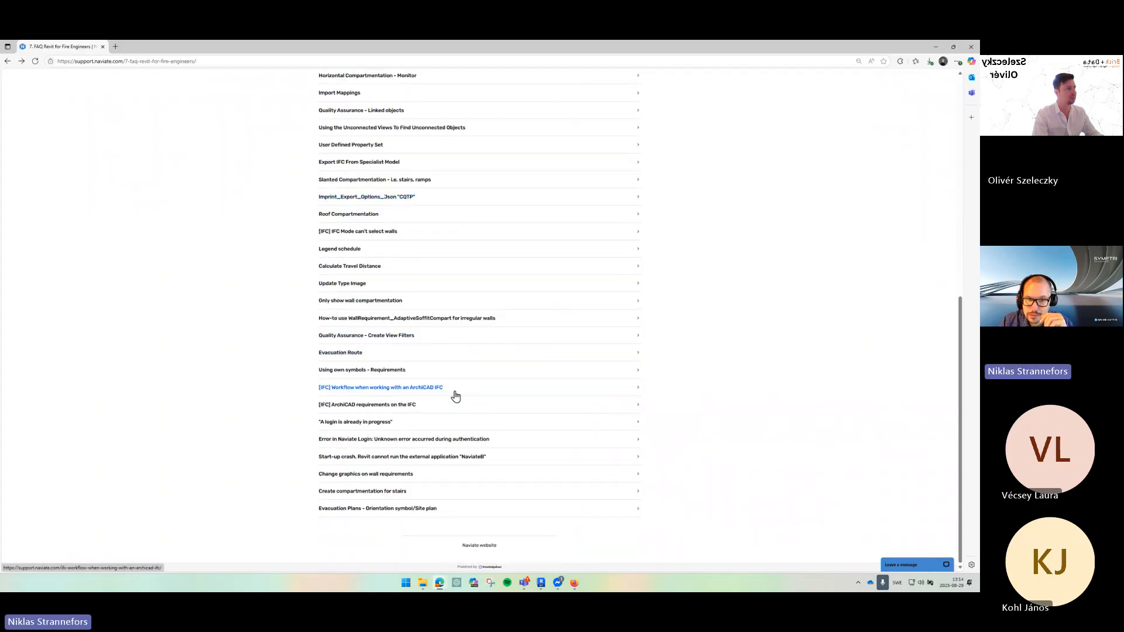
pyautogui.click(455, 389)
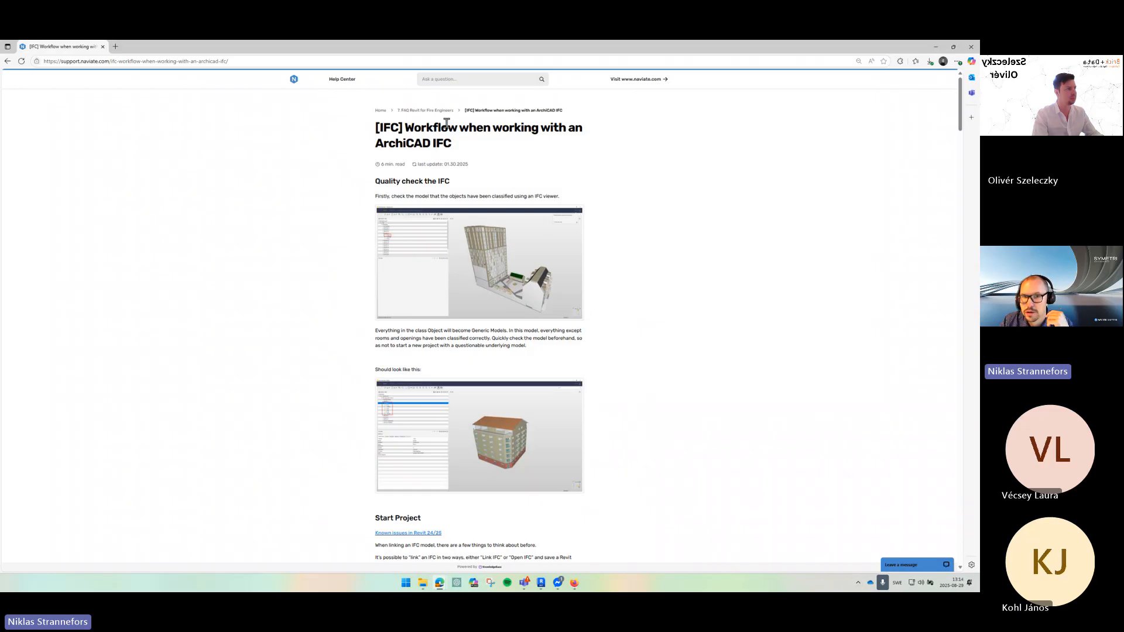
# - Read through the ArchiCAD IFC workflow article, then close the browser
pyautogui.scroll(-10, 595, 181)
pyautogui.scroll(-20, 622, 185)
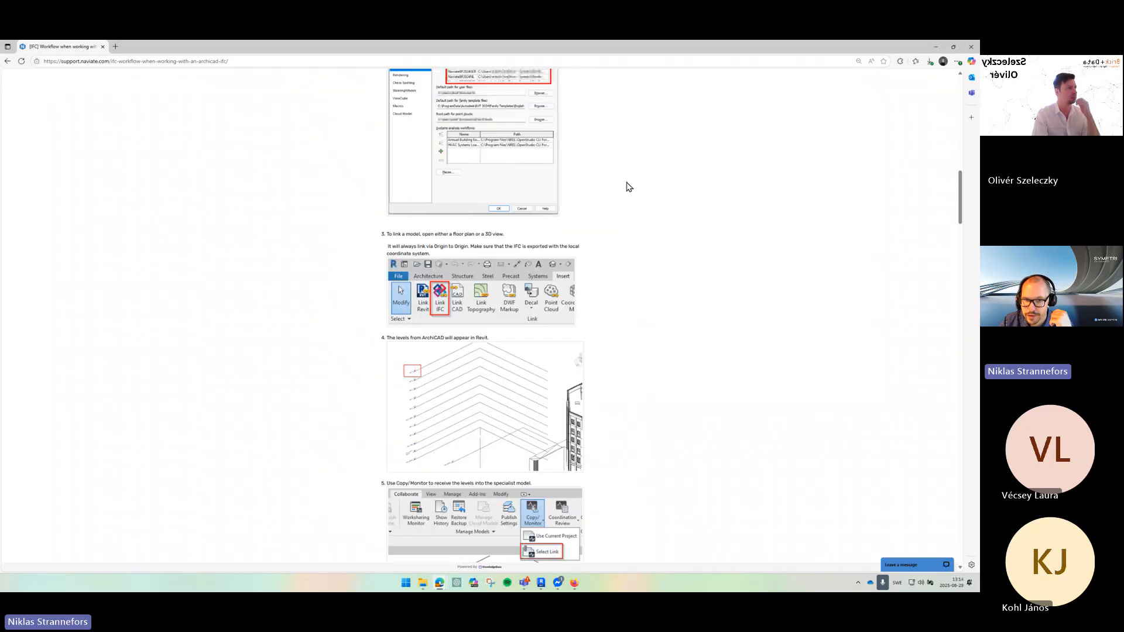
pyautogui.scroll(-20, 630, 188)
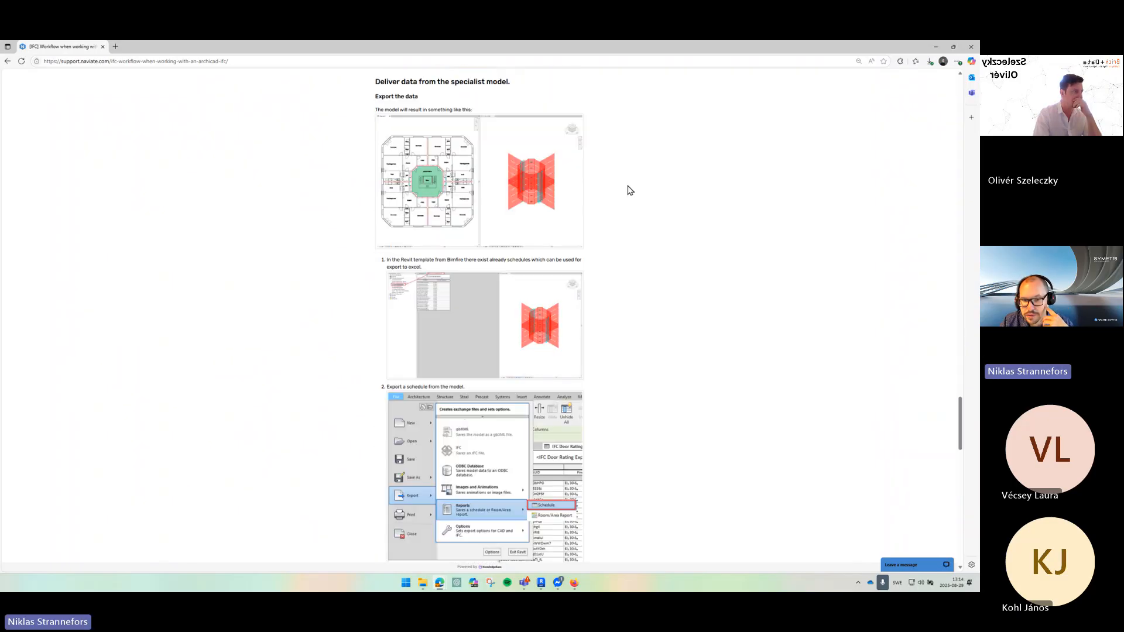
pyautogui.scroll(-10, 628, 189)
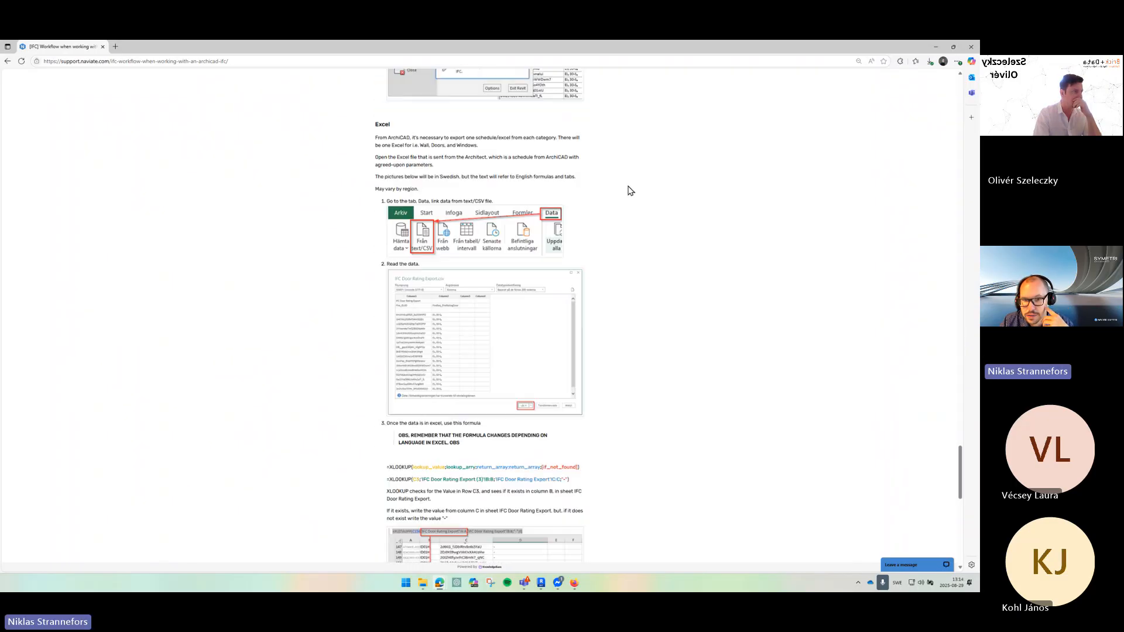
pyautogui.click(965, 50)
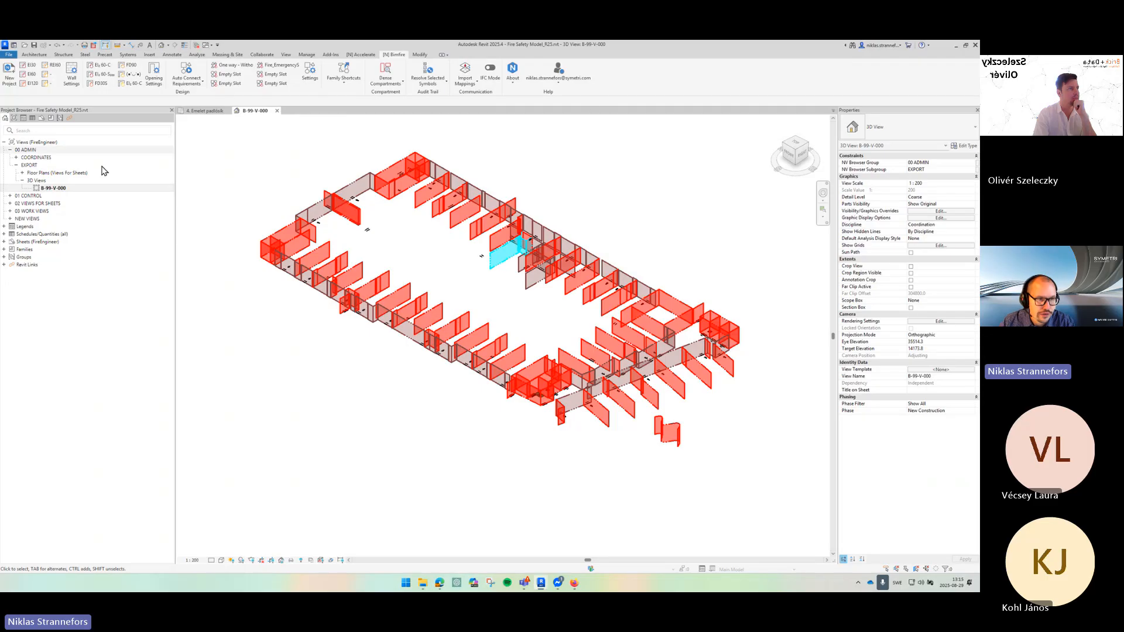
# - Open the floor plan '4. Emelet padlásk' under 02 VIEWS FOR SHEETS in the project browser
pyautogui.click(9, 211)
pyautogui.click(64, 204)
pyautogui.doubleClick(64, 205)
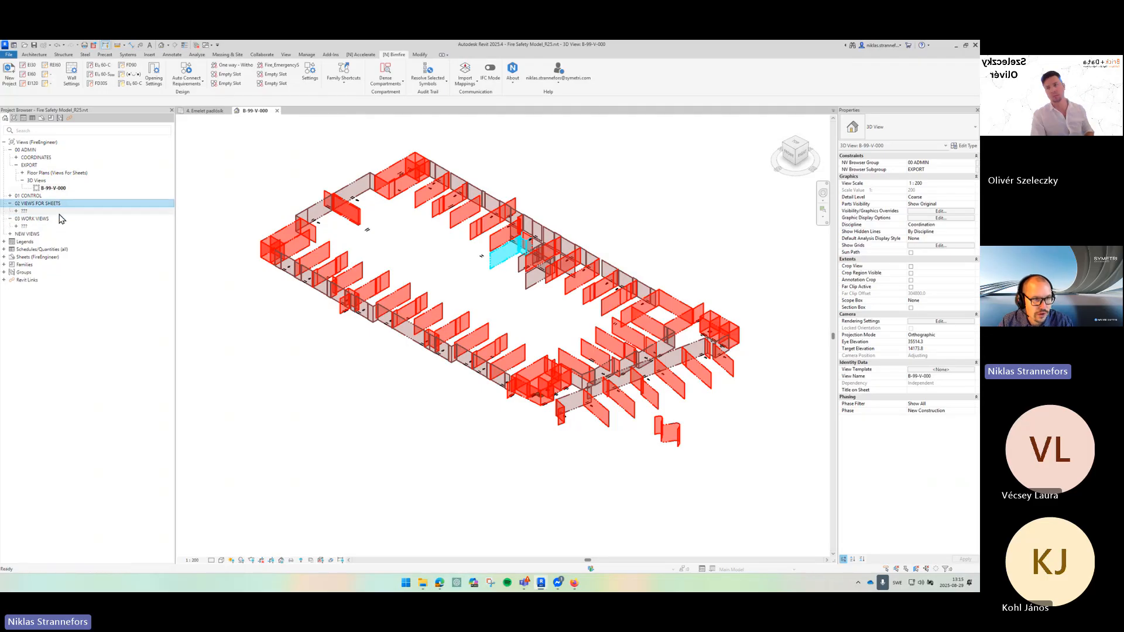
pyautogui.doubleClick(60, 213)
pyautogui.doubleClick(85, 220)
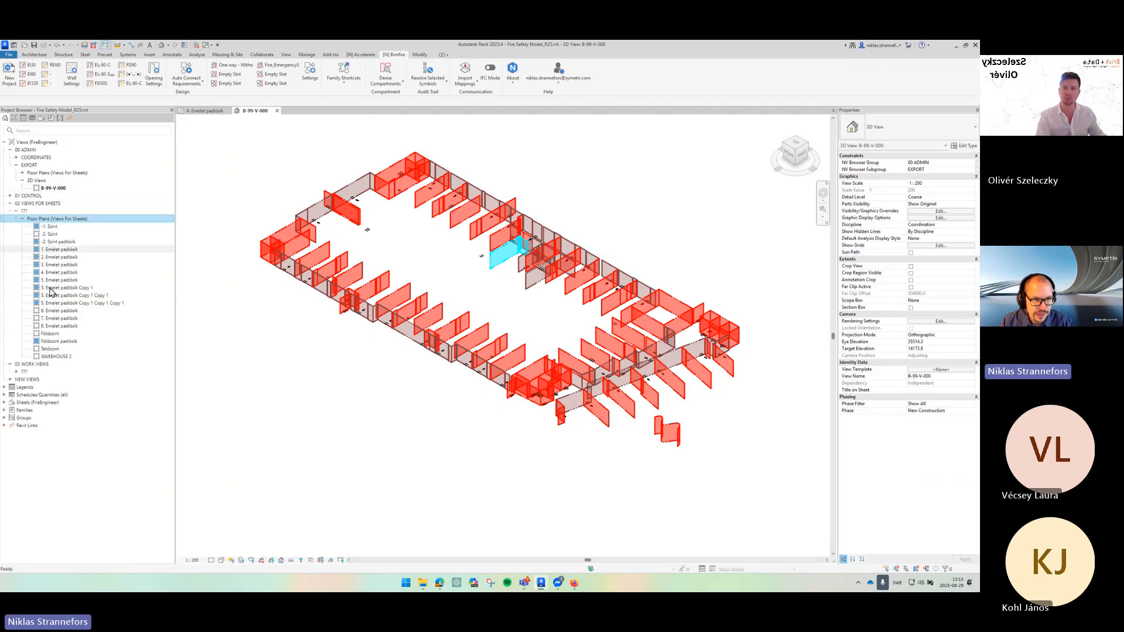
pyautogui.doubleClick(82, 273)
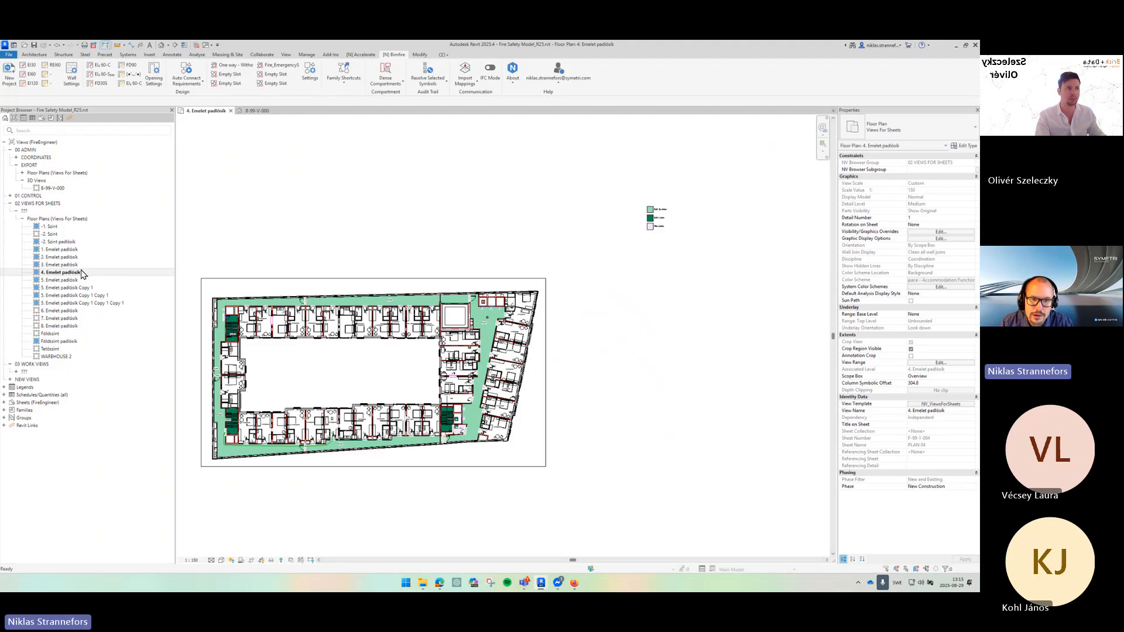
pyautogui.scroll(4, 447, 384)
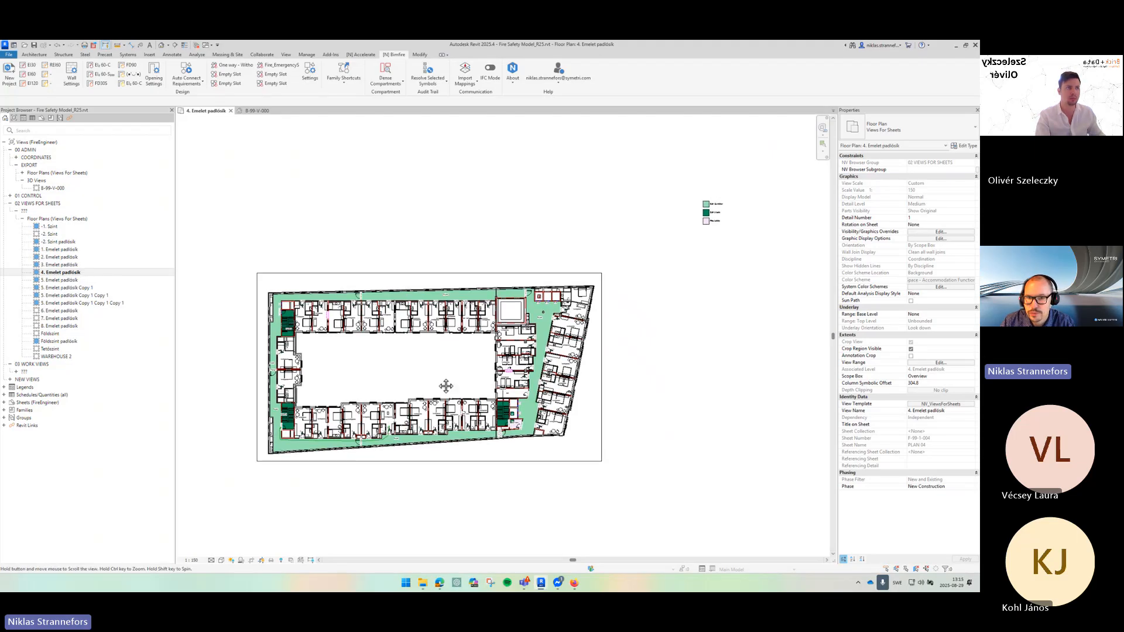
pyautogui.scroll(1, 474, 378)
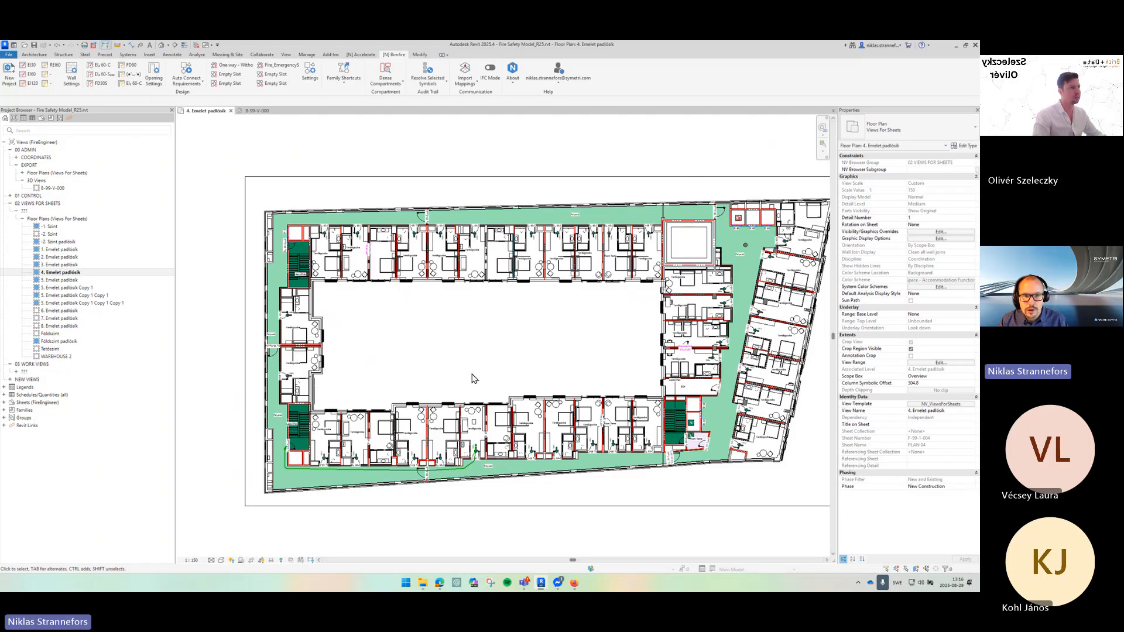
pyautogui.moveTo(472, 374); pyautogui.dragTo(456, 368)
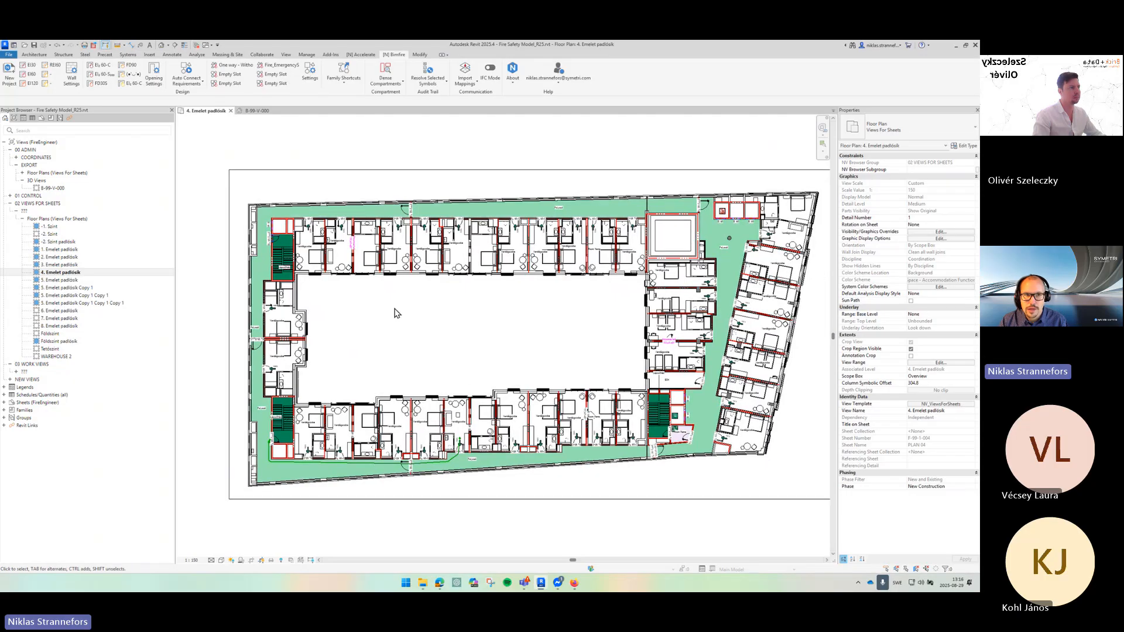
# - Open the default 3D view of the model
pyautogui.click(285, 55)
pyautogui.click(269, 70)
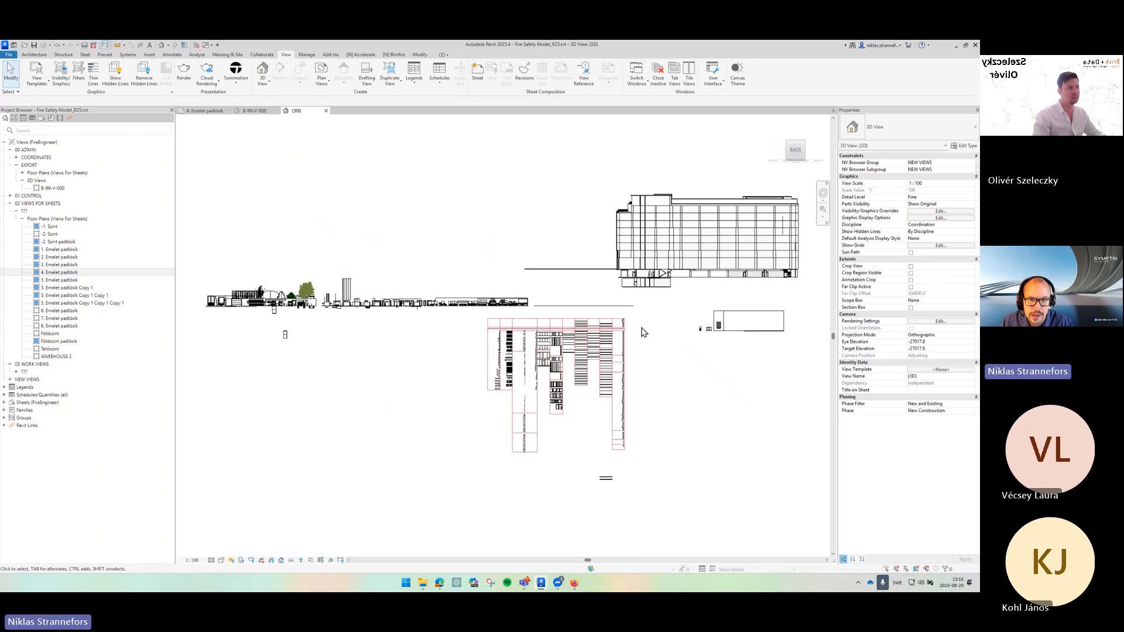
pyautogui.moveTo(583, 305); pyautogui.dragTo(530, 299)
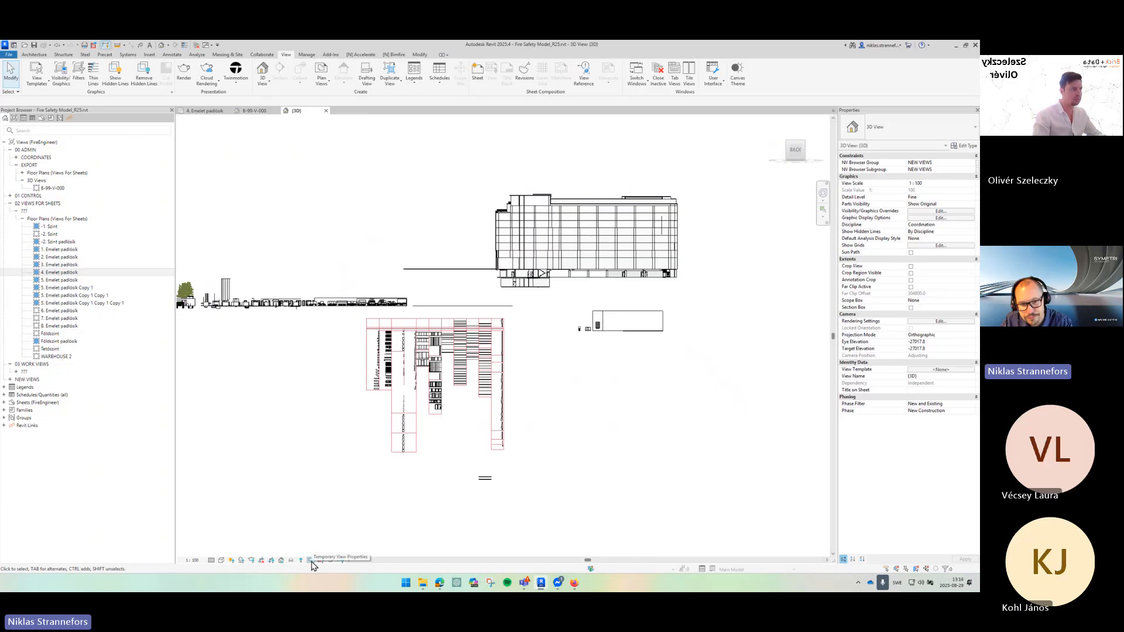
# - Enable temporary view properties for the 3D view
pyautogui.click(312, 563)
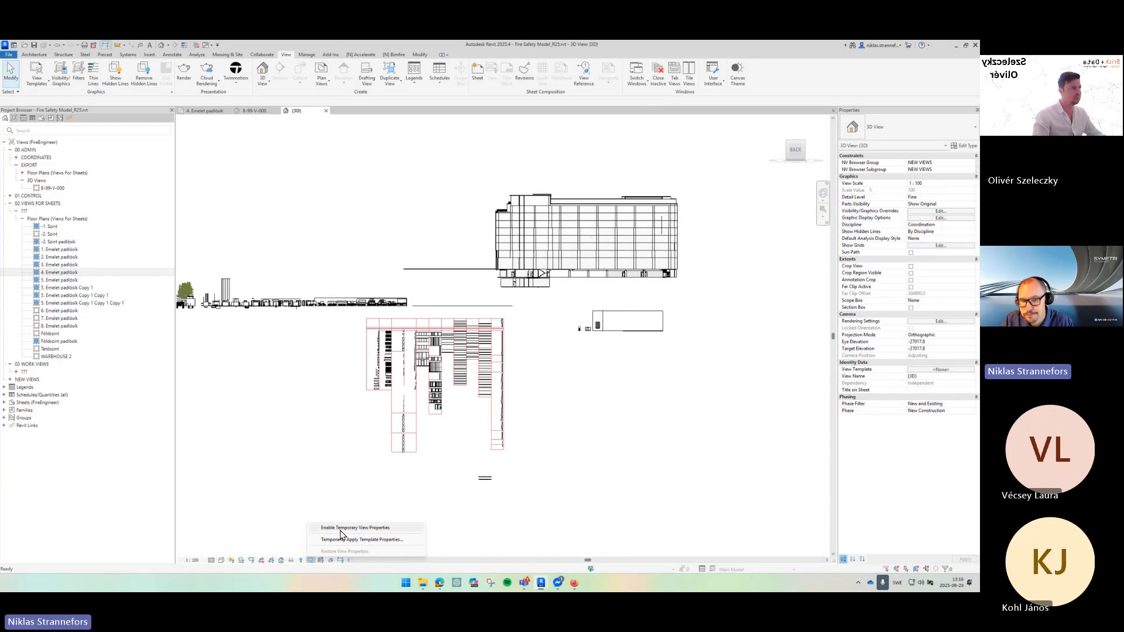
pyautogui.click(345, 528)
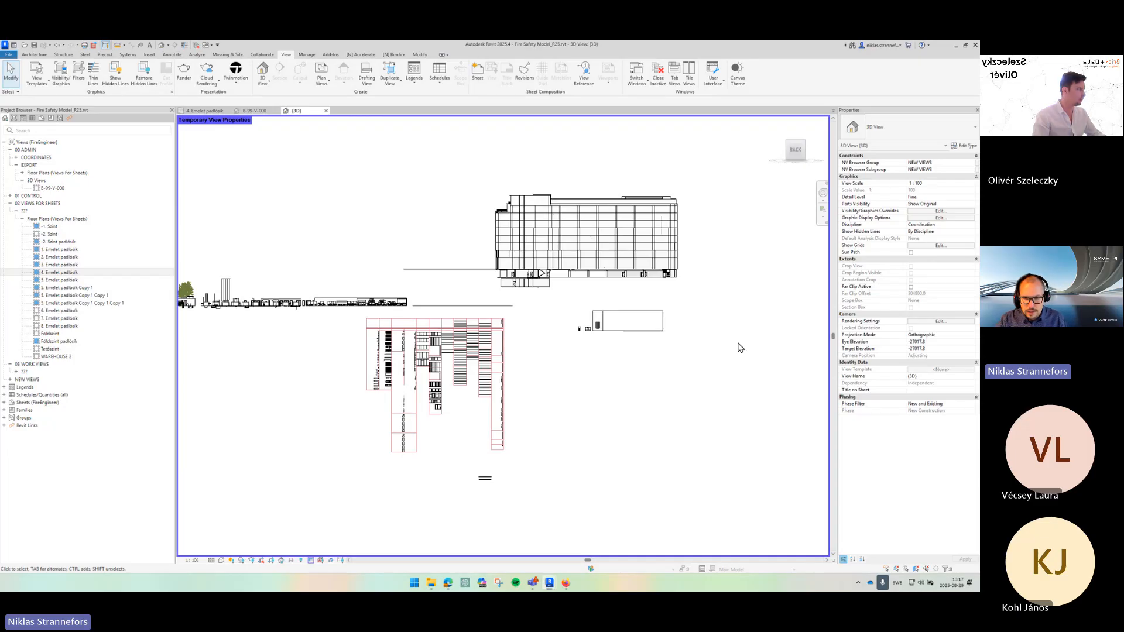
pyautogui.moveTo(749, 374); pyautogui.dragTo(770, 397)
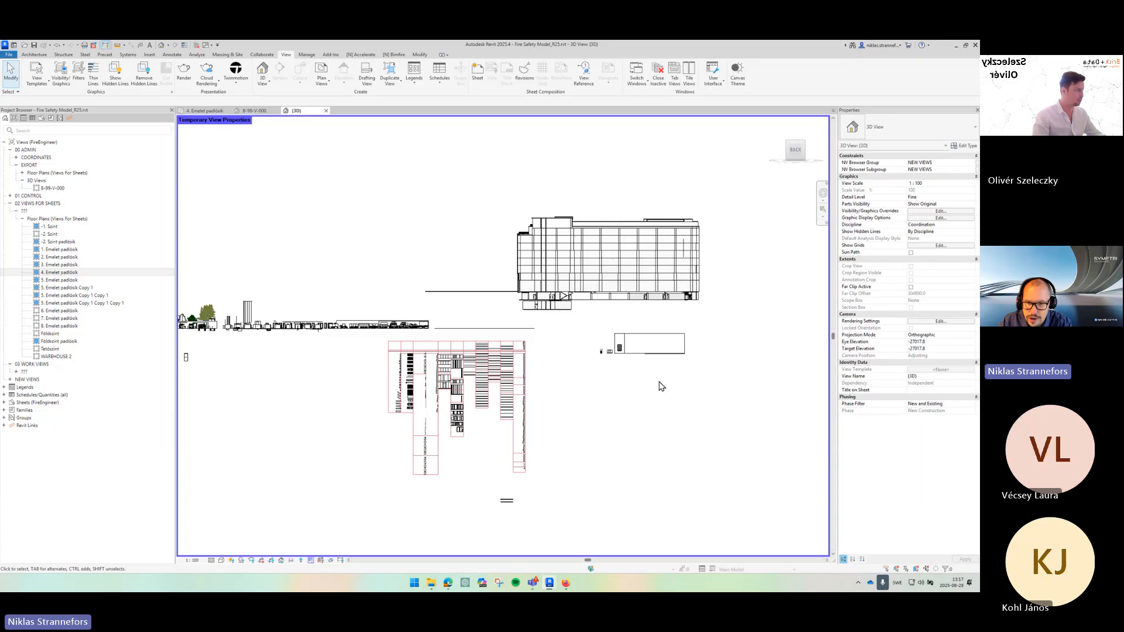
# - Hide every model category except Floors in the 3D view's visibility/graphics overrides
pyautogui.press('v')
pyautogui.press('v')
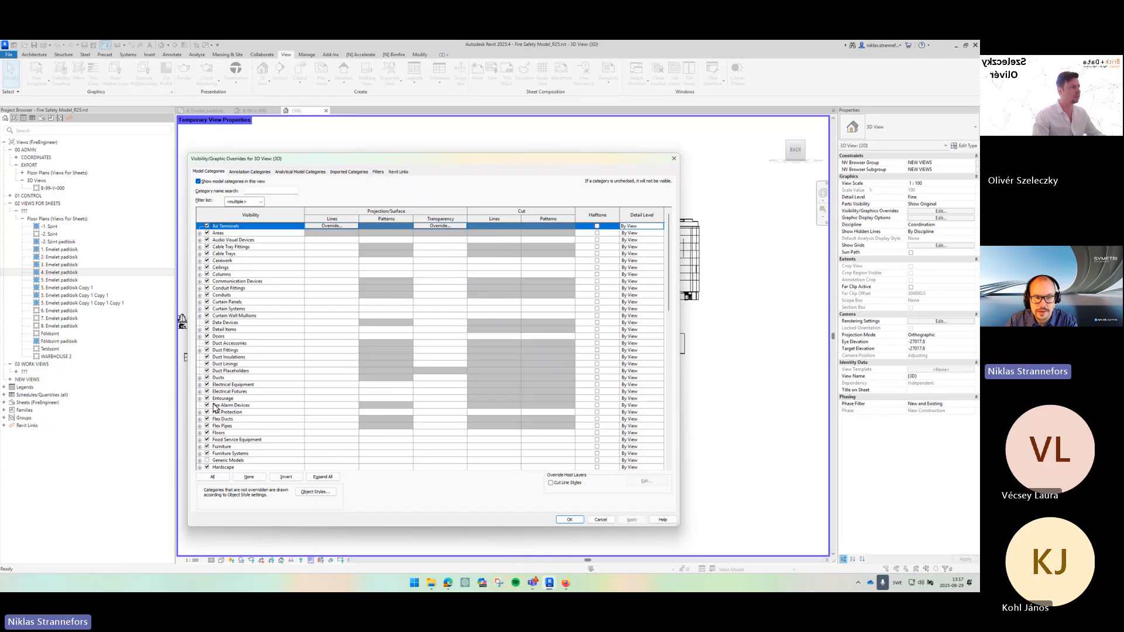
pyautogui.click(221, 434)
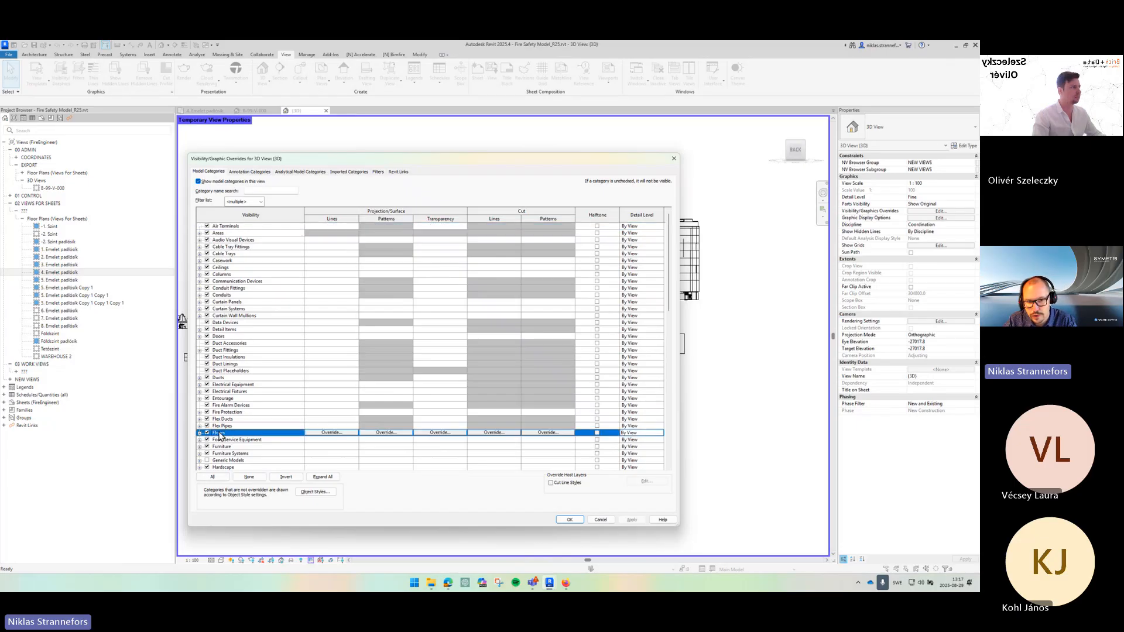
pyautogui.click(287, 478)
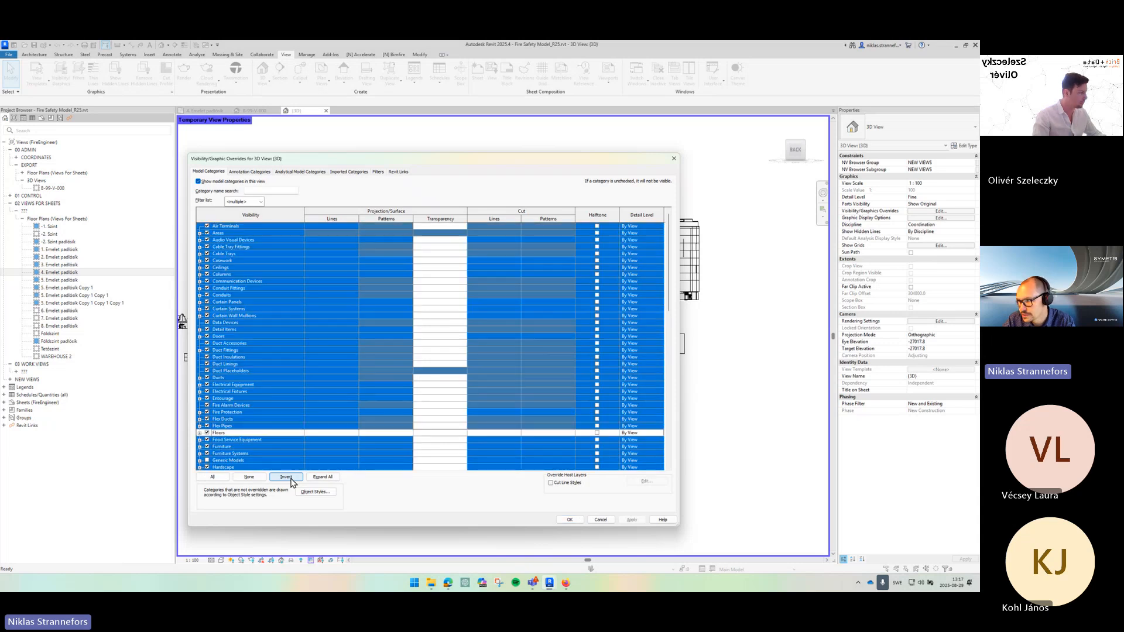
pyautogui.click(208, 420)
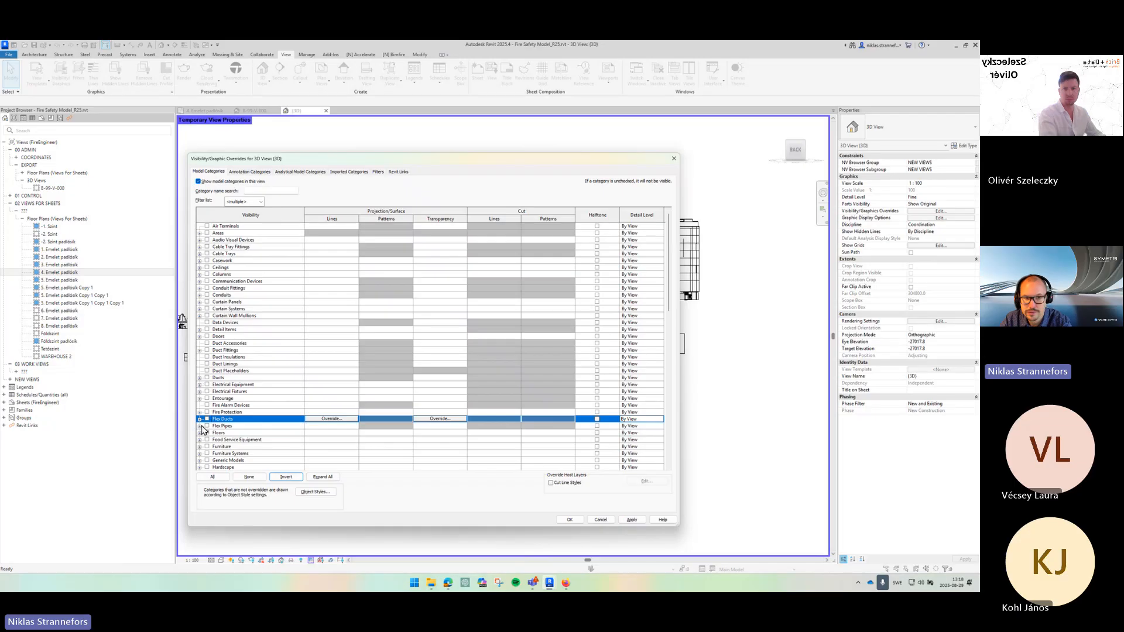
pyautogui.click(244, 433)
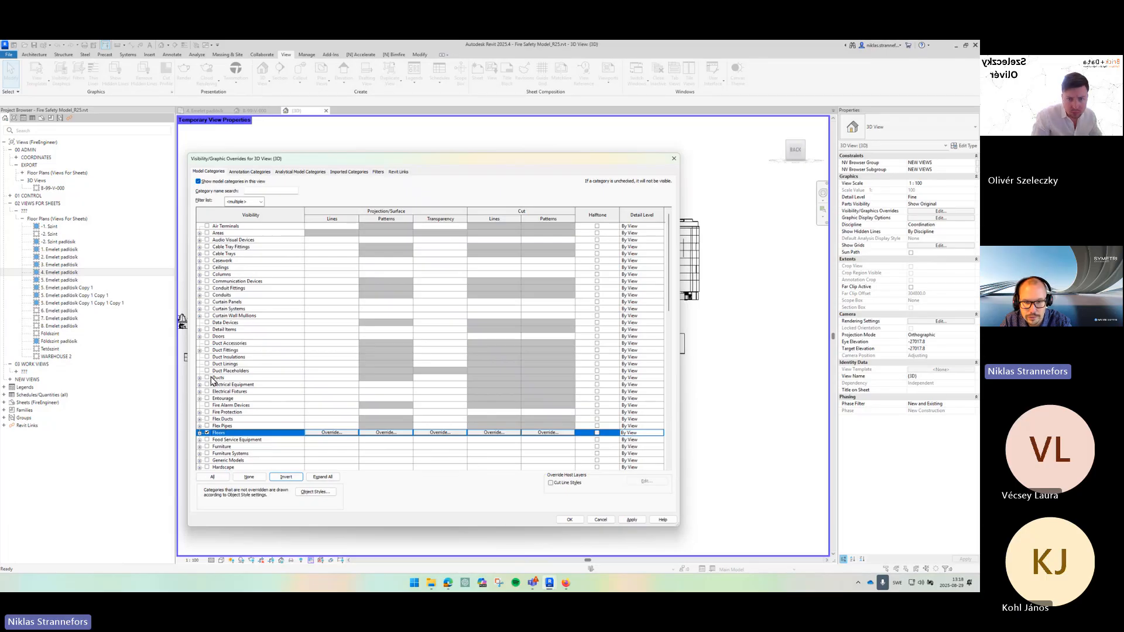
pyautogui.click(568, 520)
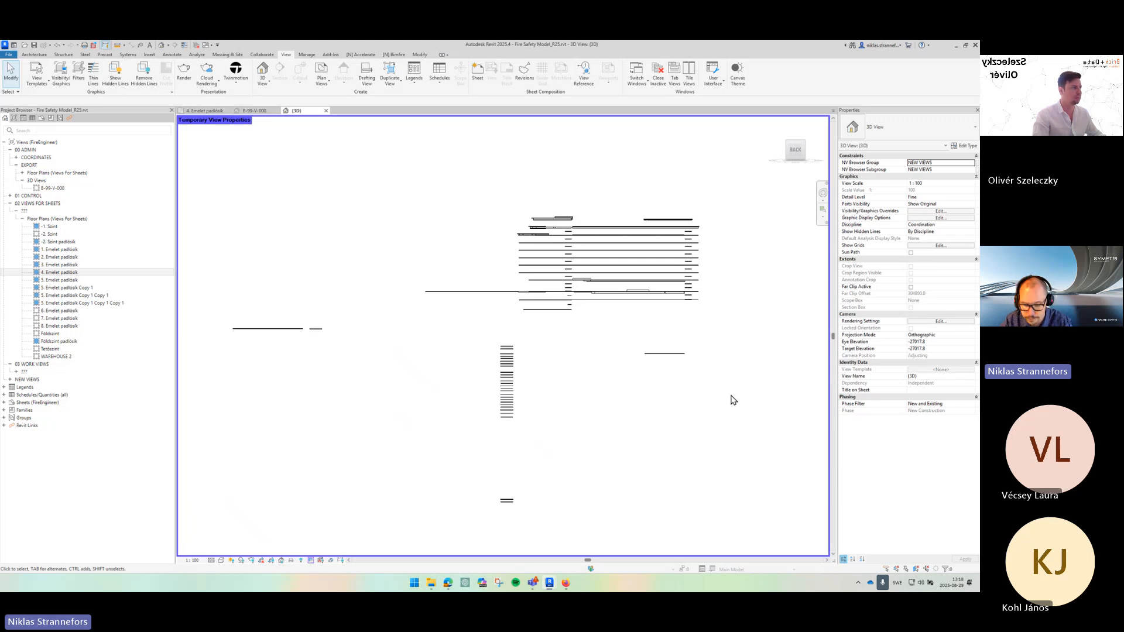
# - Turn on visibility of the Existing.rvt linked model in the view's Revit Links overrides
pyautogui.moveTo(732, 397); pyautogui.dragTo(757, 415)
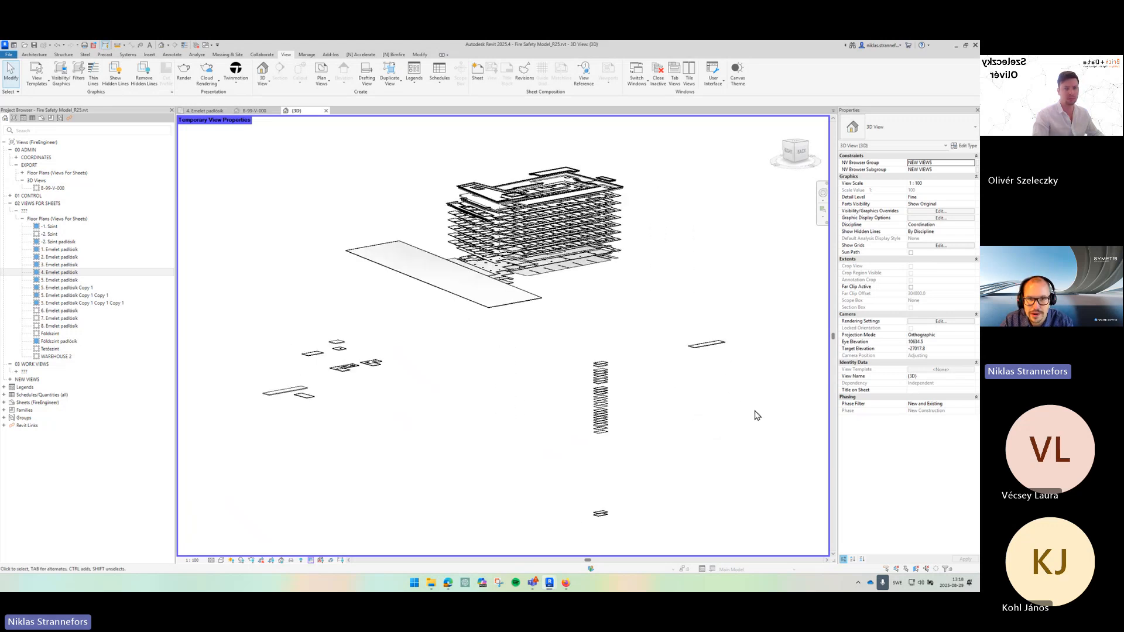
pyautogui.scroll(5, 510, 263)
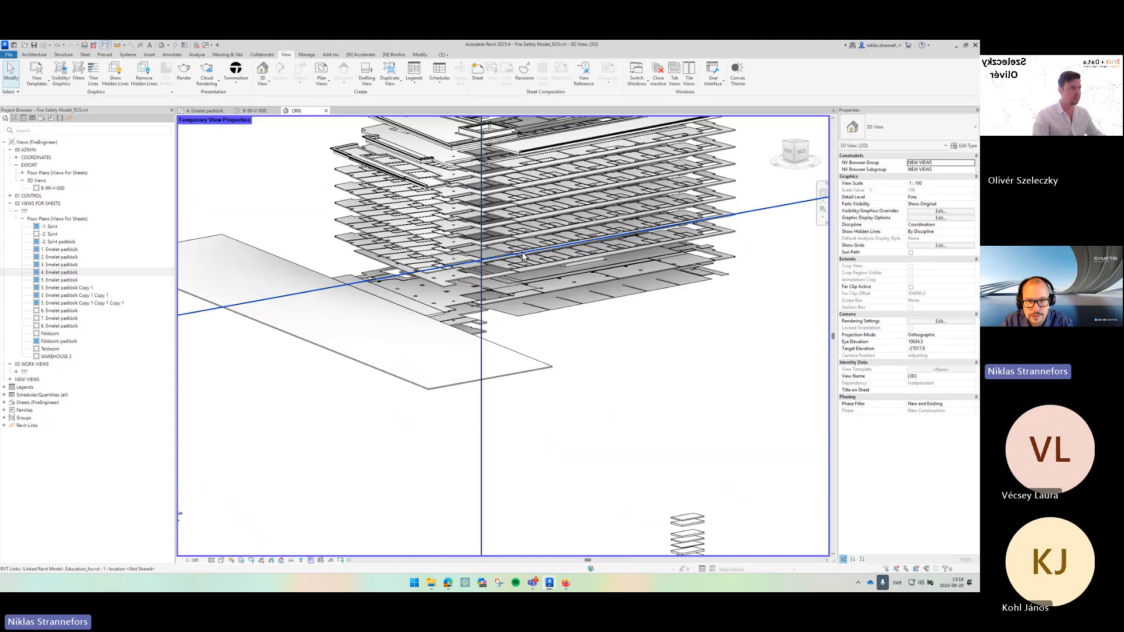
pyautogui.scroll(2, 510, 263)
pyautogui.scroll(2, 488, 277)
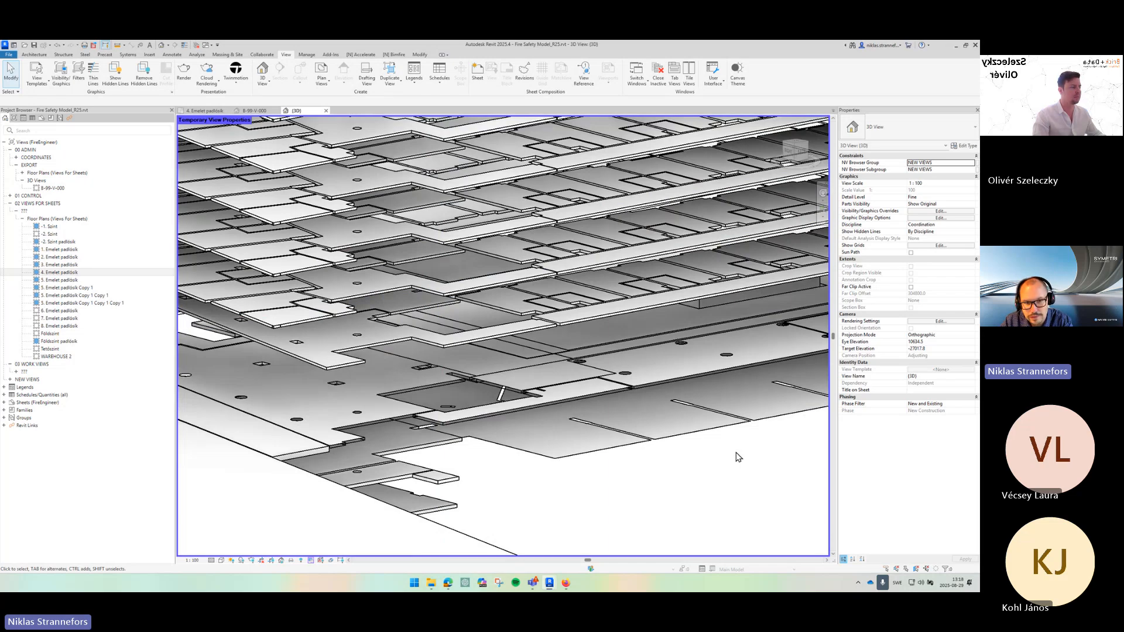
pyautogui.press('v')
pyautogui.press('g')
pyautogui.click(401, 172)
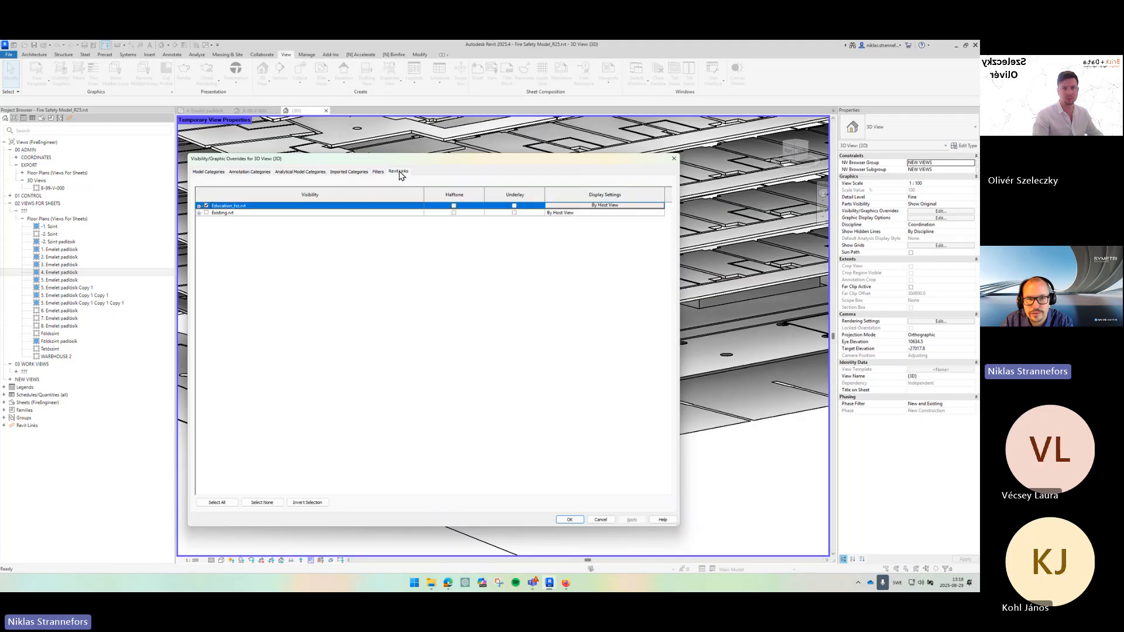
pyautogui.click(206, 213)
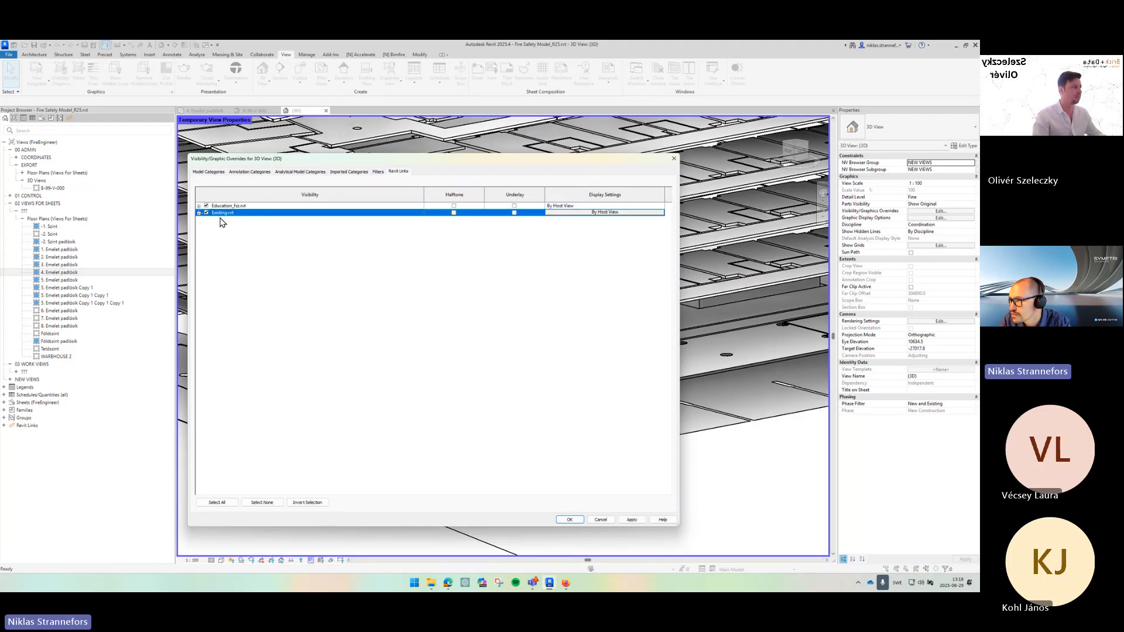
pyautogui.click(570, 520)
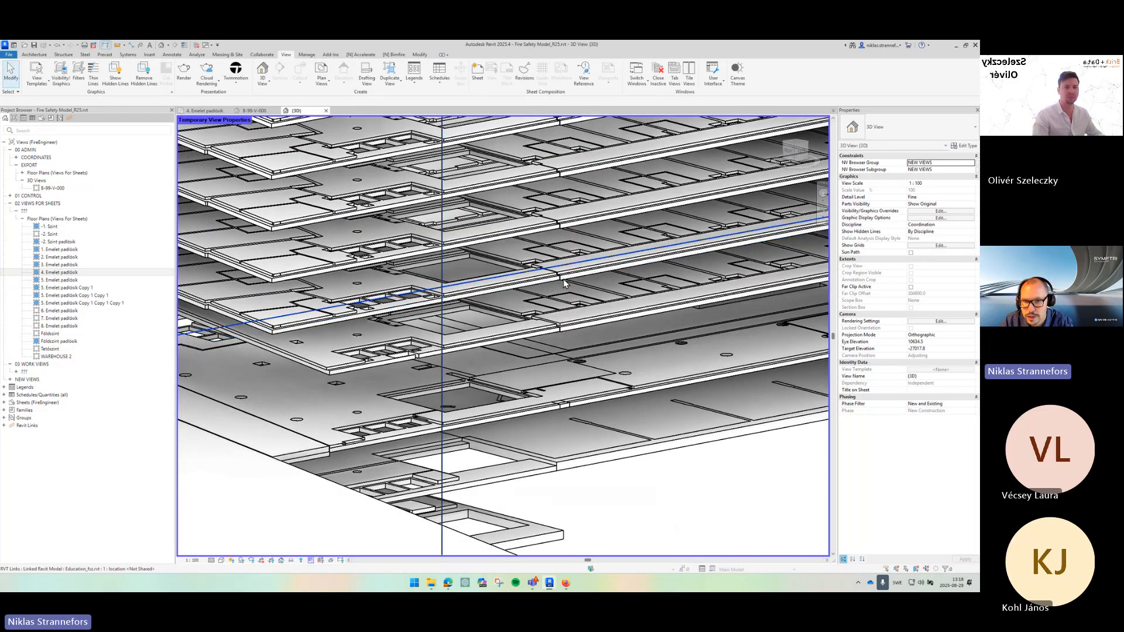
# - Select a floor in the linked model to inspect its properties
pyautogui.scroll(5, 427, 332)
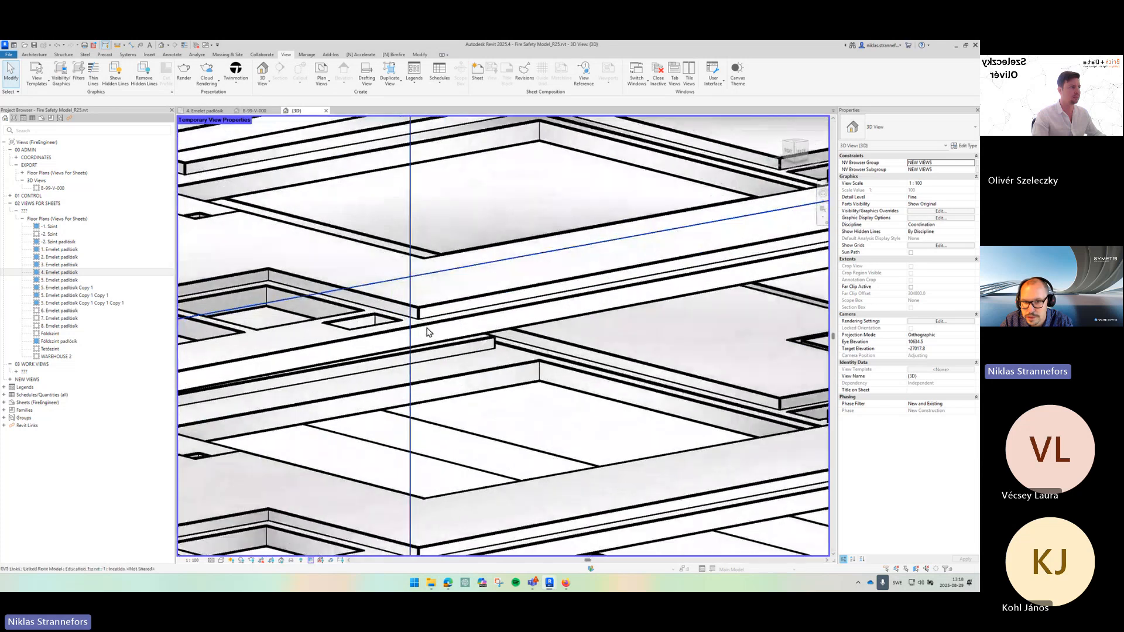
pyautogui.scroll(-5, 428, 338)
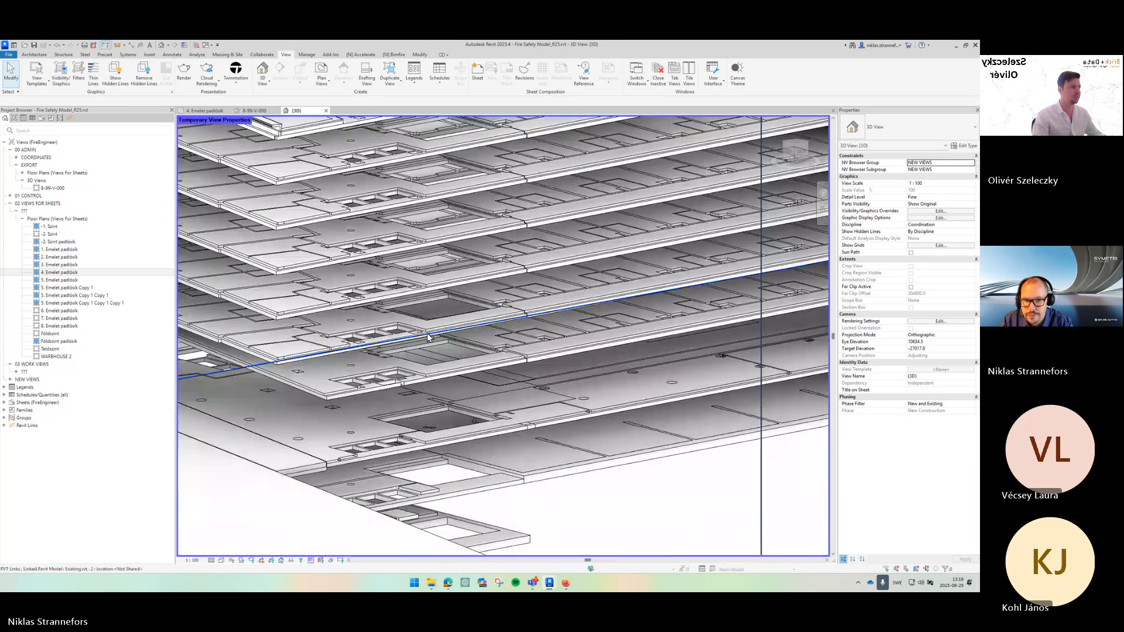
pyautogui.click(428, 338)
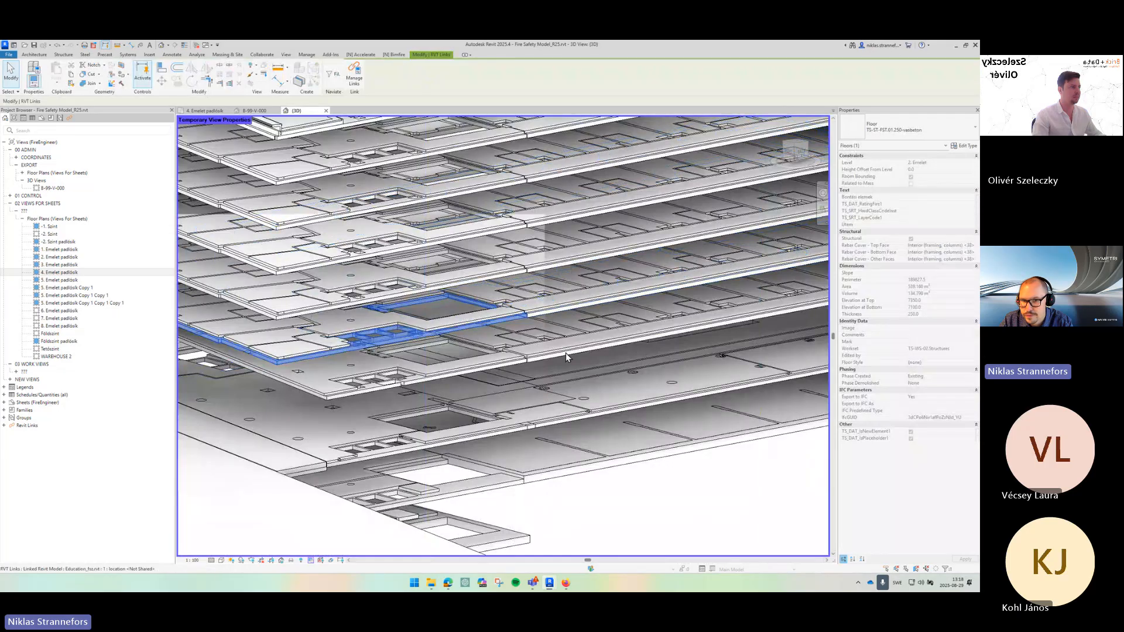
pyautogui.press('Escape')
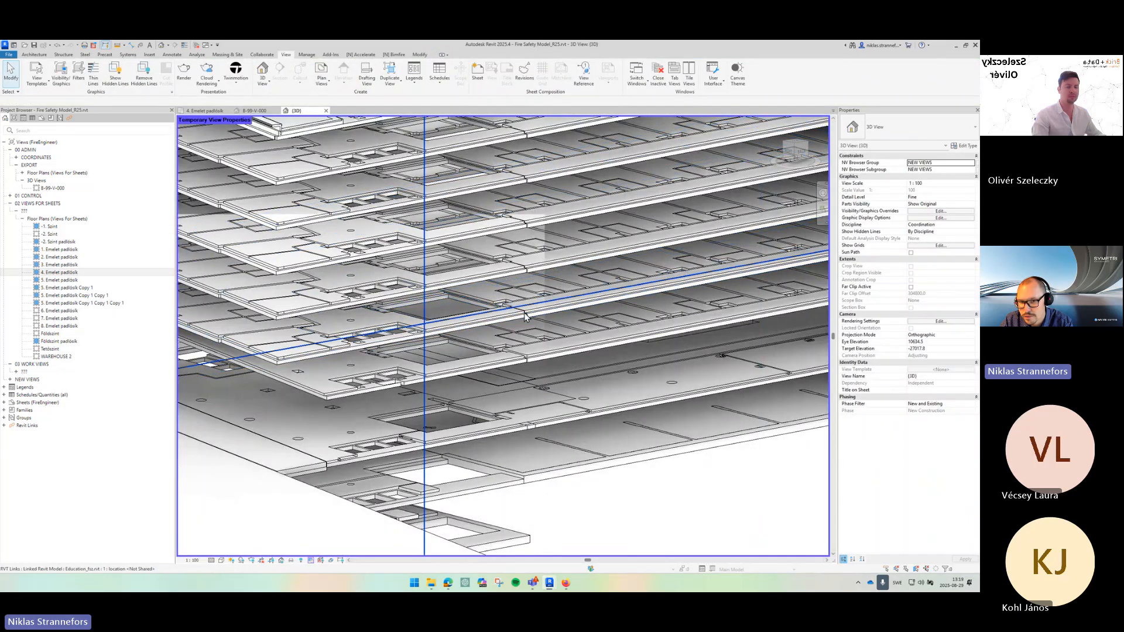
# - Select individual floors inside the two linked models and compare their properties
pyautogui.scroll(4, 536, 317)
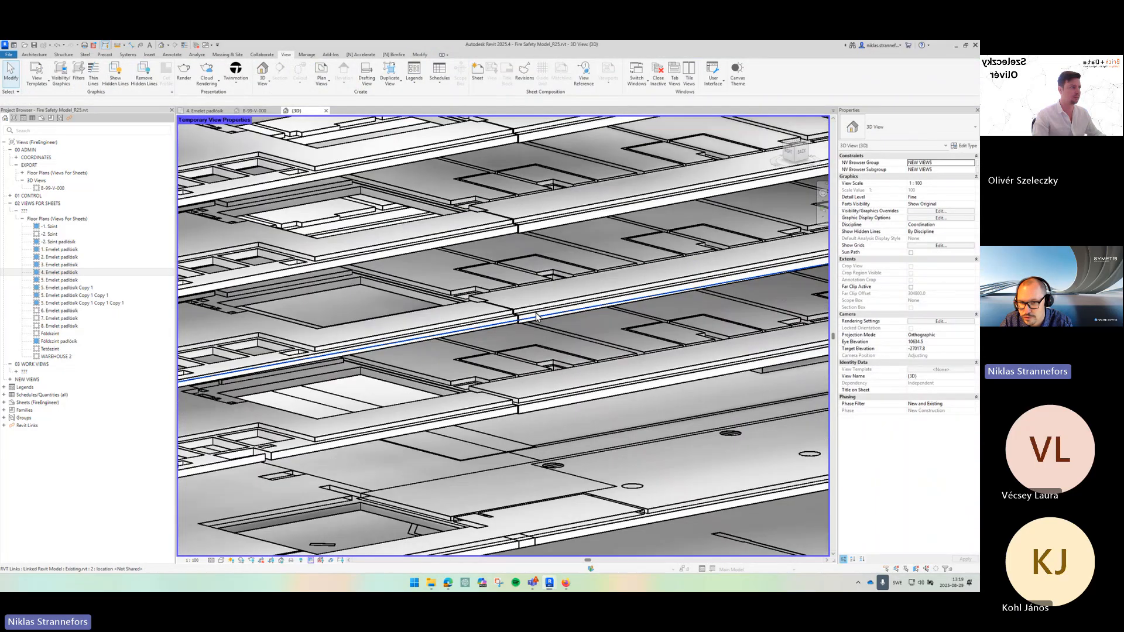
pyautogui.click(517, 321)
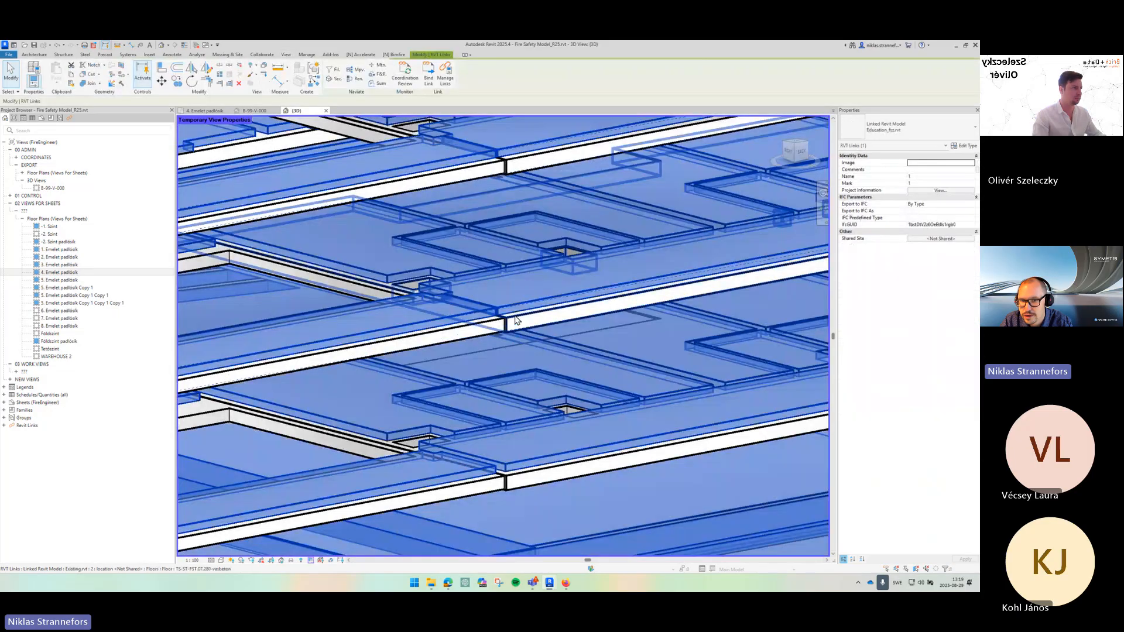
pyautogui.press('Tab')
pyautogui.scroll(-5, 515, 319)
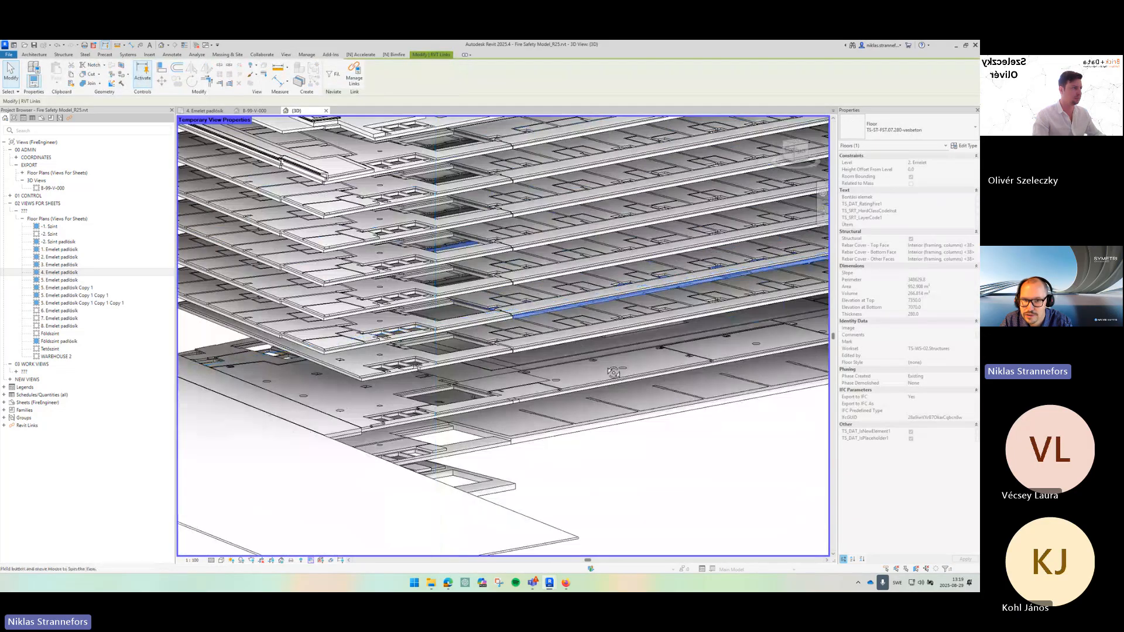
pyautogui.moveTo(575, 345); pyautogui.dragTo(588, 322)
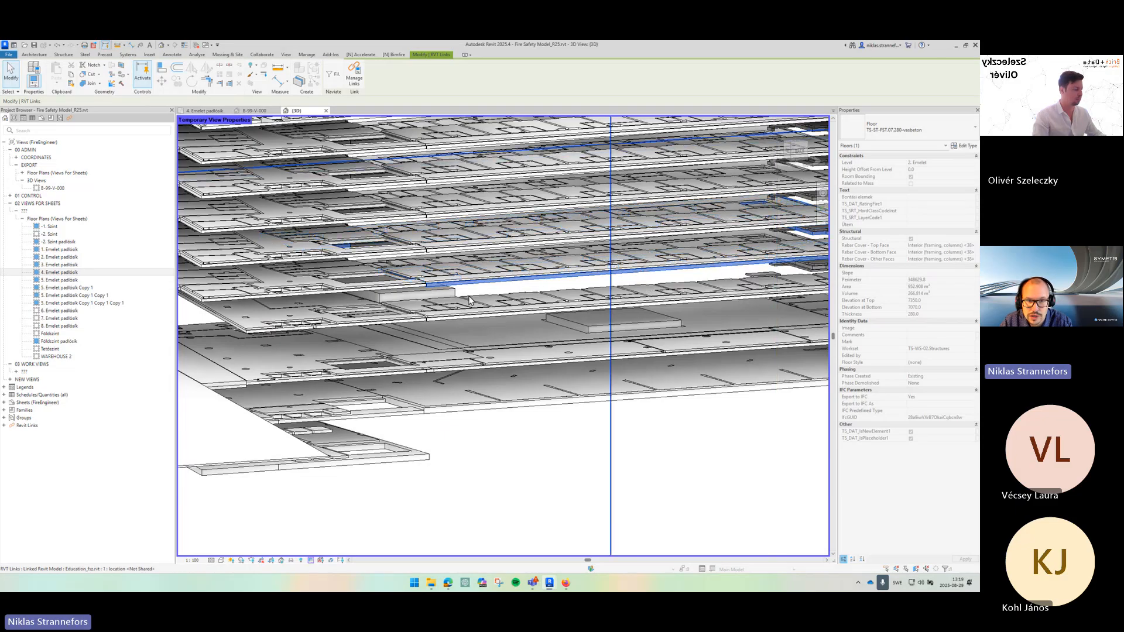
pyautogui.scroll(3, 451, 286)
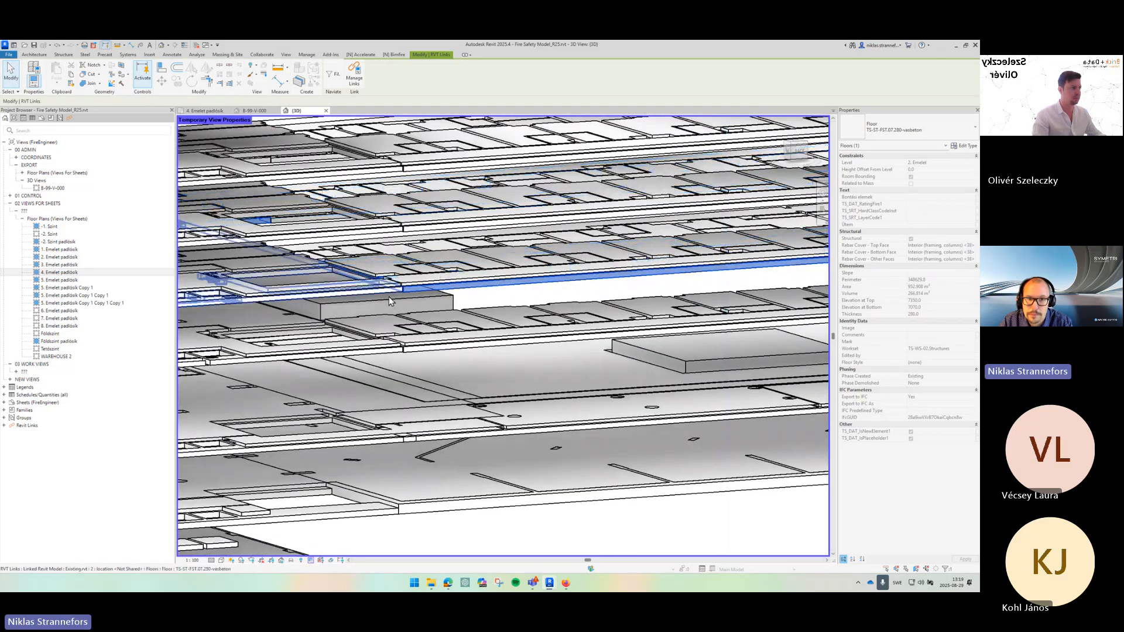
pyautogui.click(389, 296)
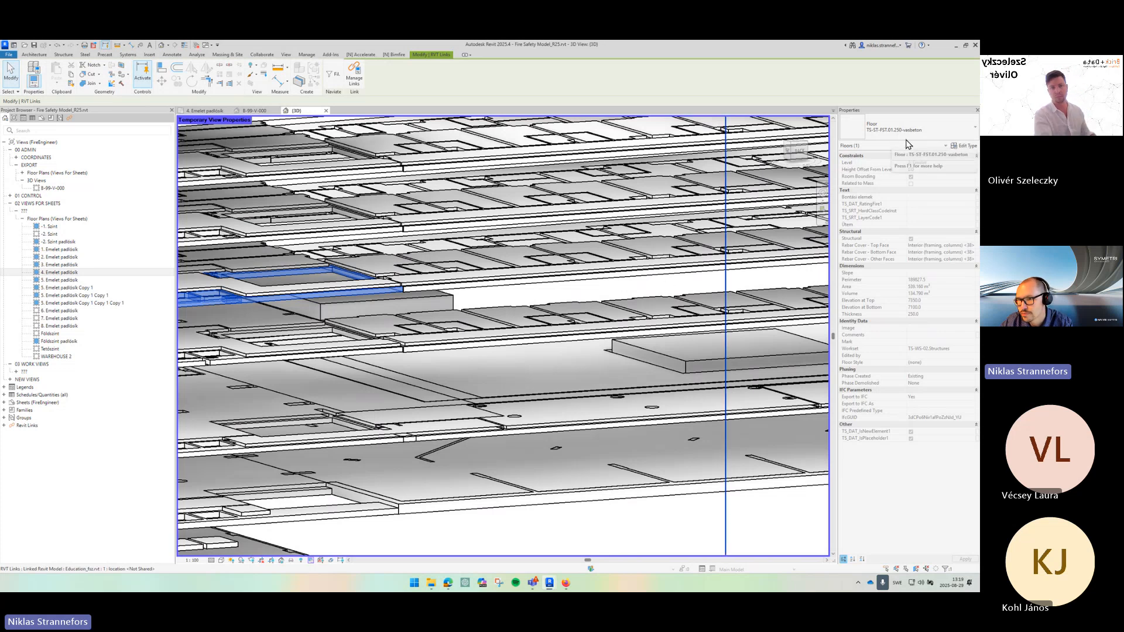
pyautogui.click(433, 290)
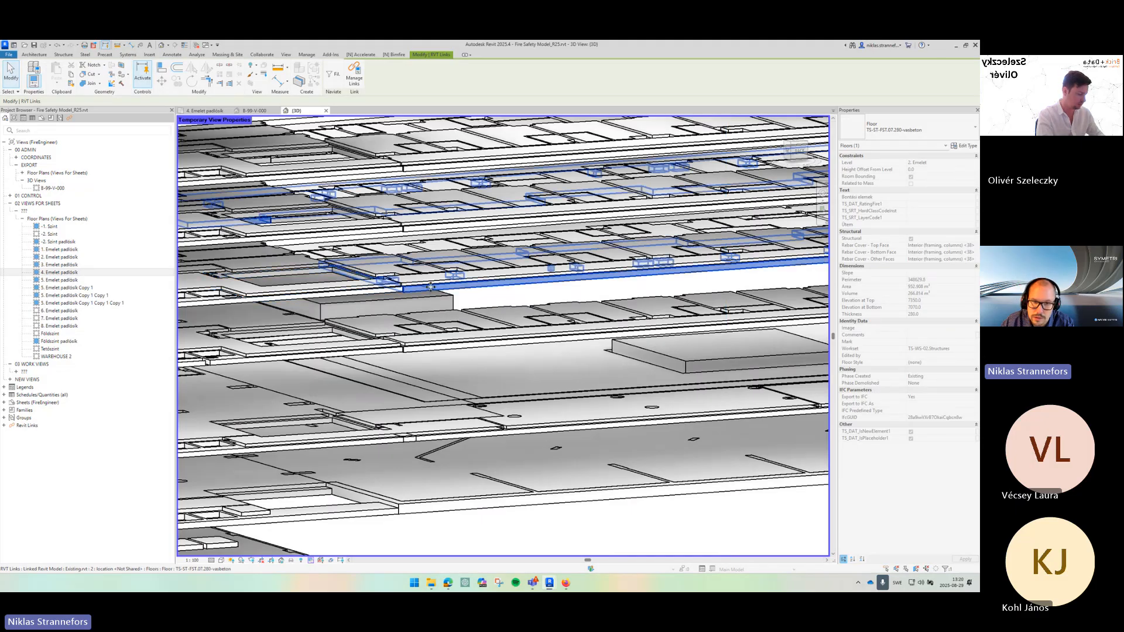
pyautogui.scroll(-6, 430, 287)
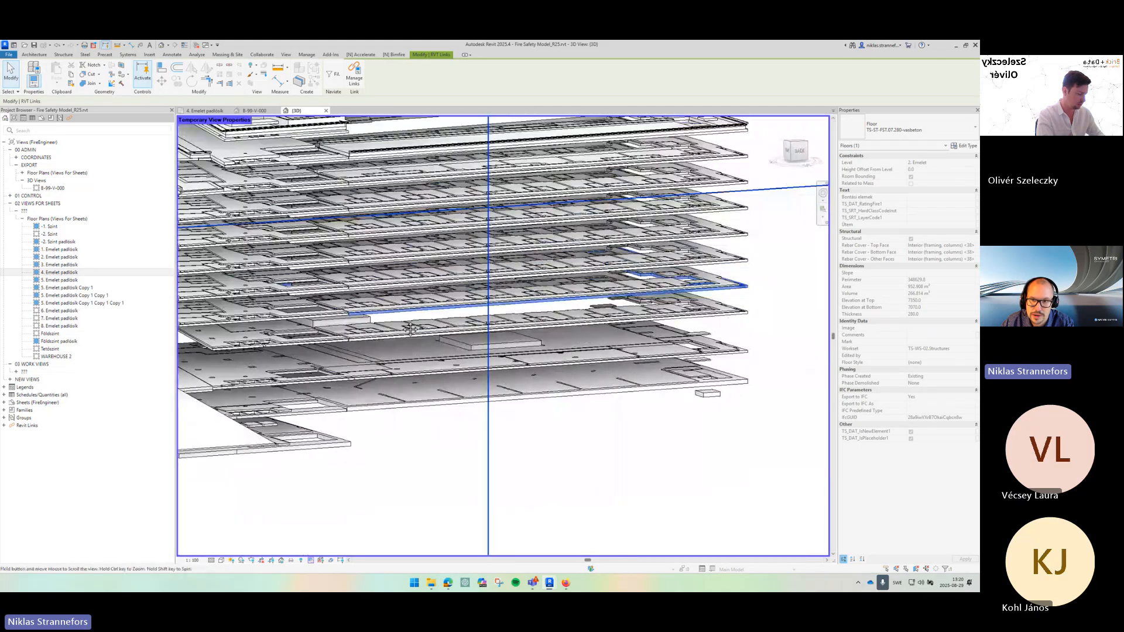
pyautogui.moveTo(432, 311); pyautogui.dragTo(633, 314)
pyautogui.scroll(3, 410, 330)
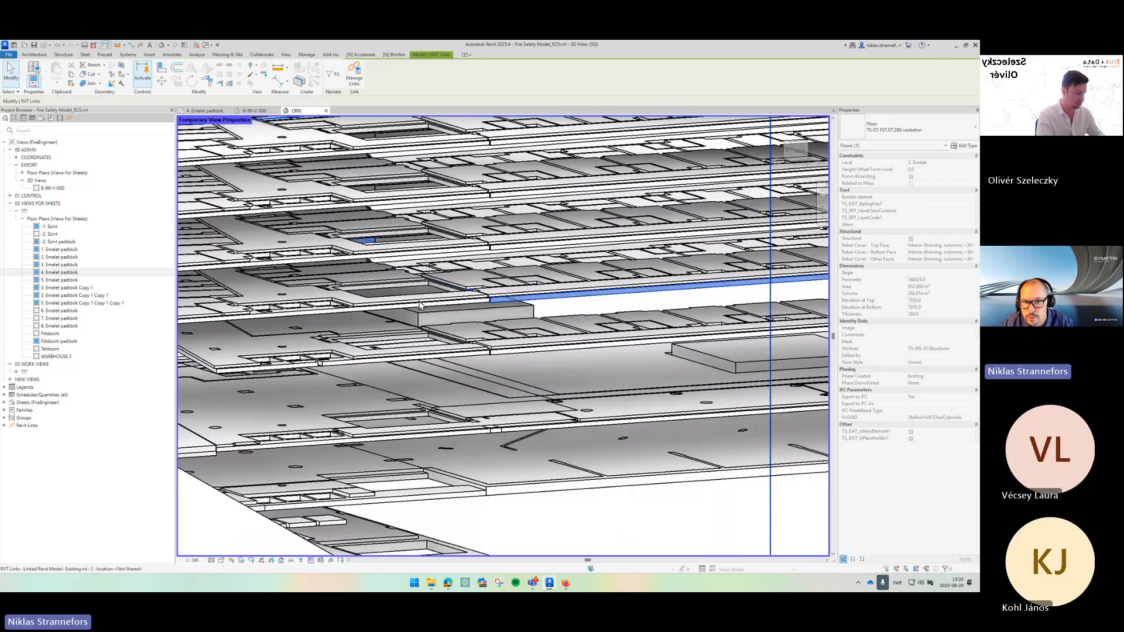
pyautogui.click(473, 255)
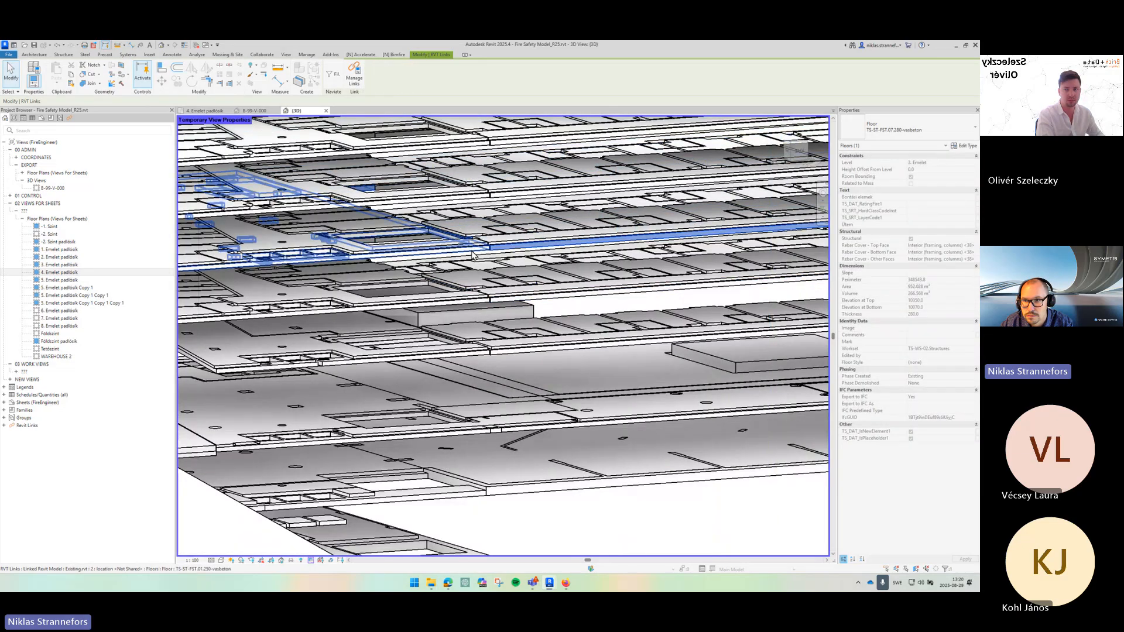
pyautogui.click(557, 245)
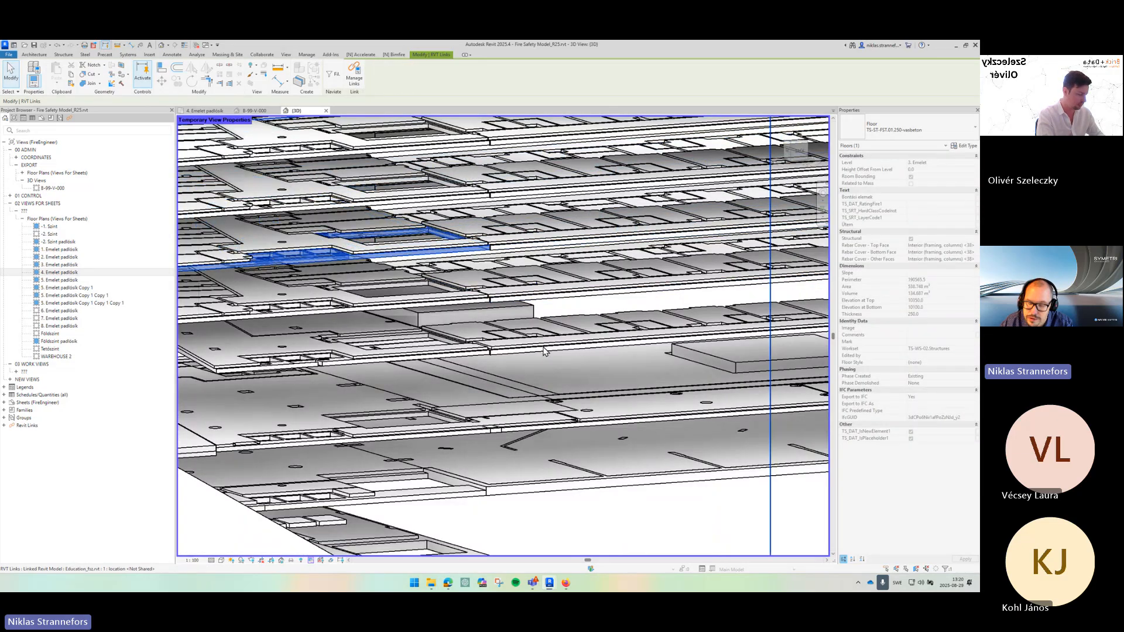
pyautogui.scroll(-2, 563, 334)
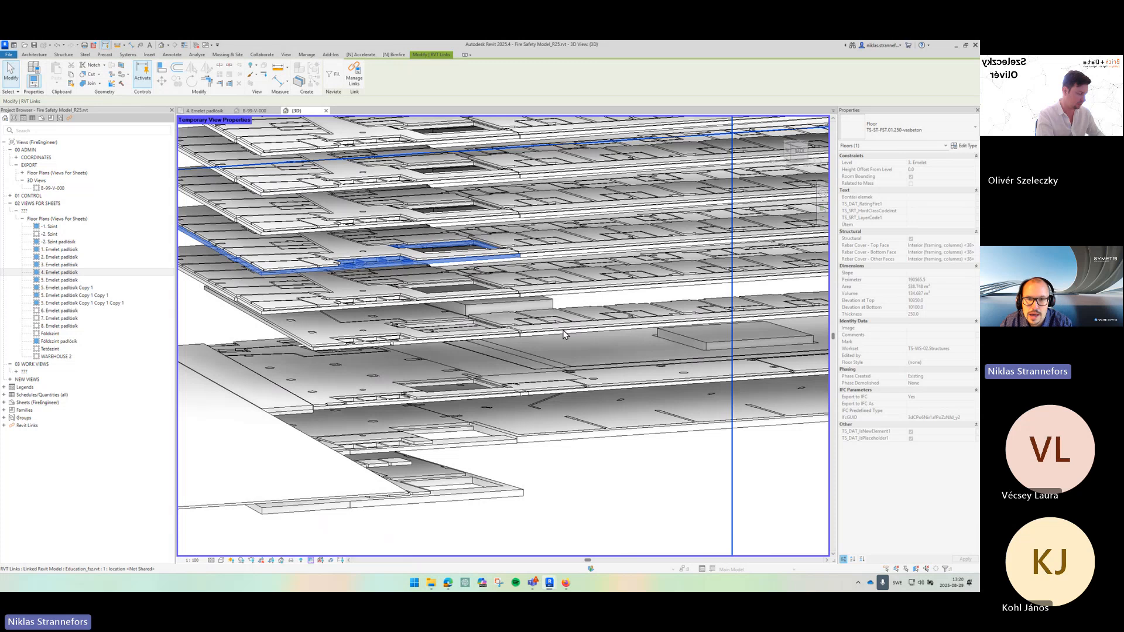
pyautogui.press('Escape')
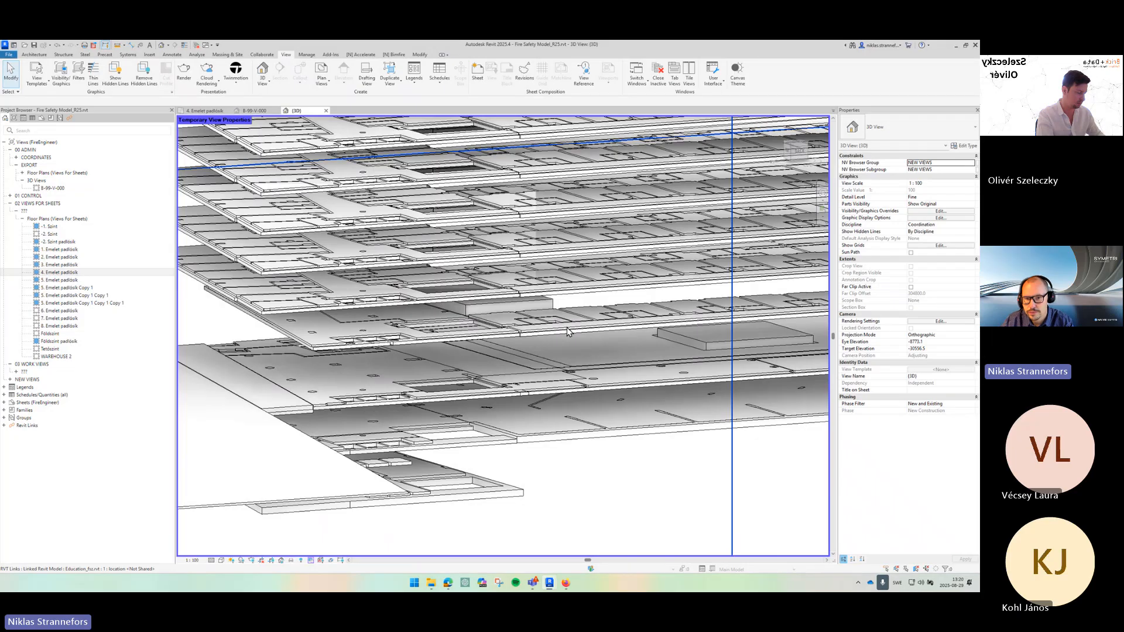
pyautogui.scroll(8, 576, 312)
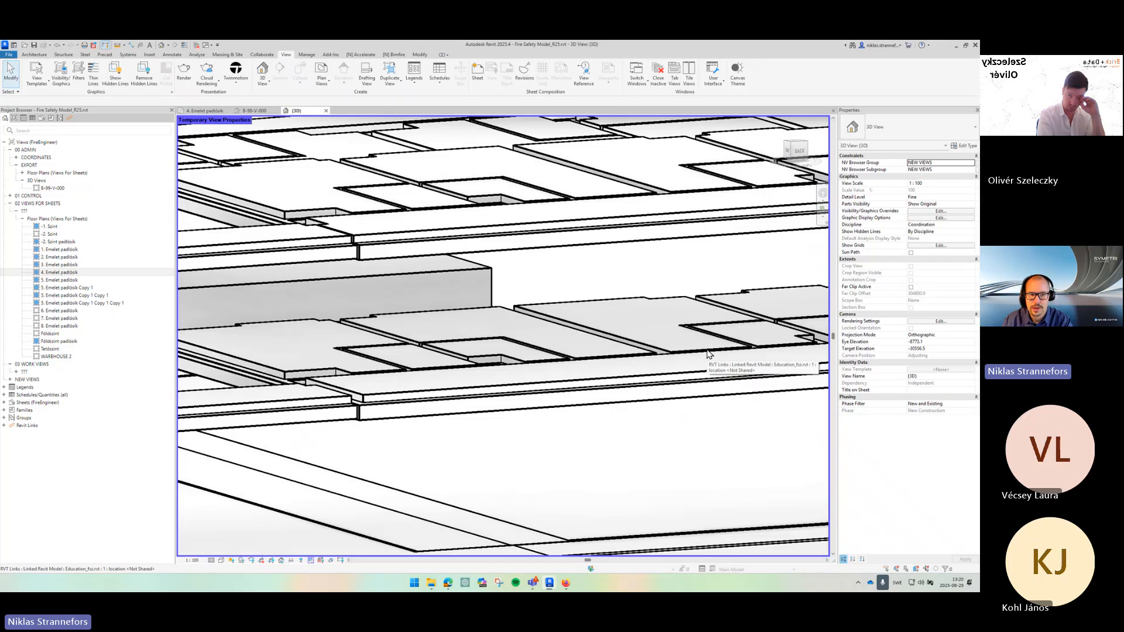
pyautogui.scroll(-5, 429, 361)
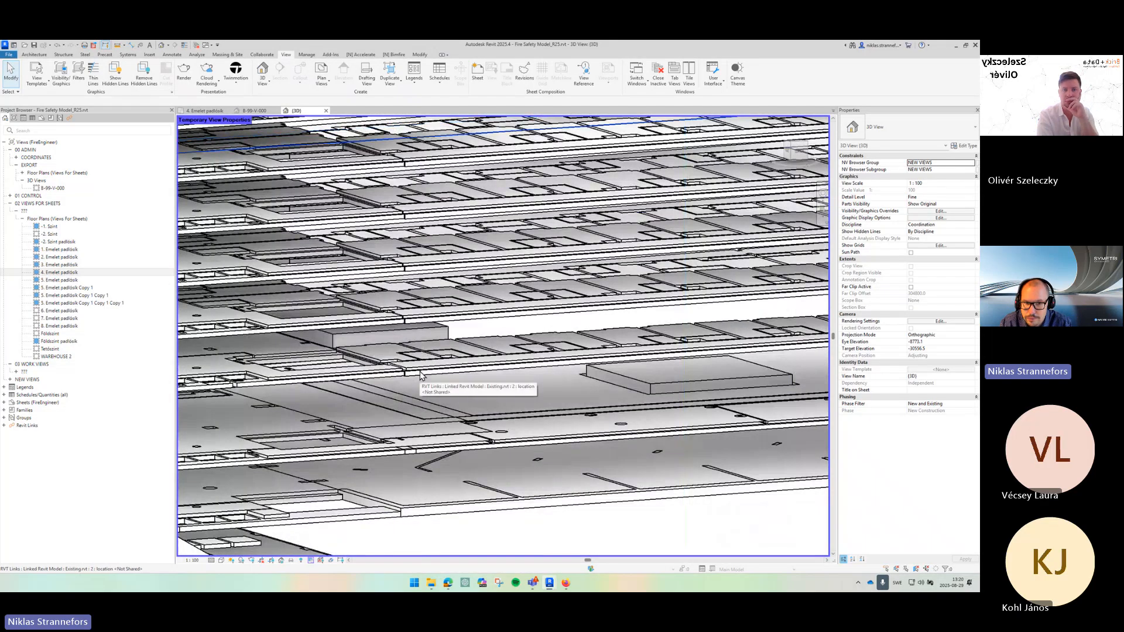
pyautogui.scroll(2, 457, 373)
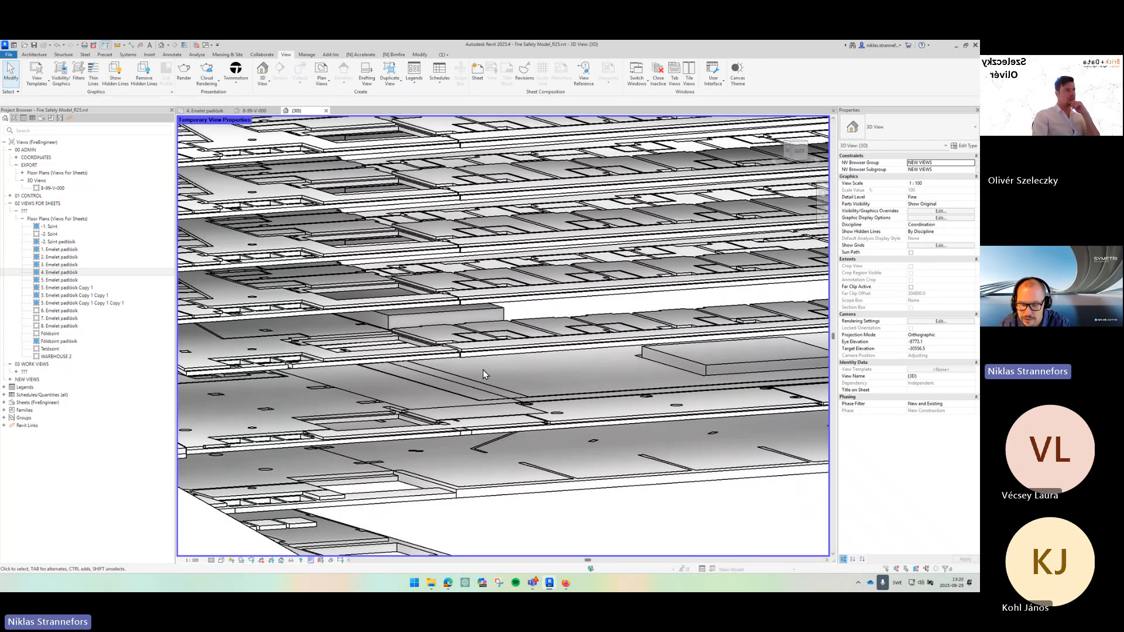
# - Hide the Education_fsz.rvt linked model in the 3D view's visibility/graphics overrides
pyautogui.press('v')
pyautogui.press('g')
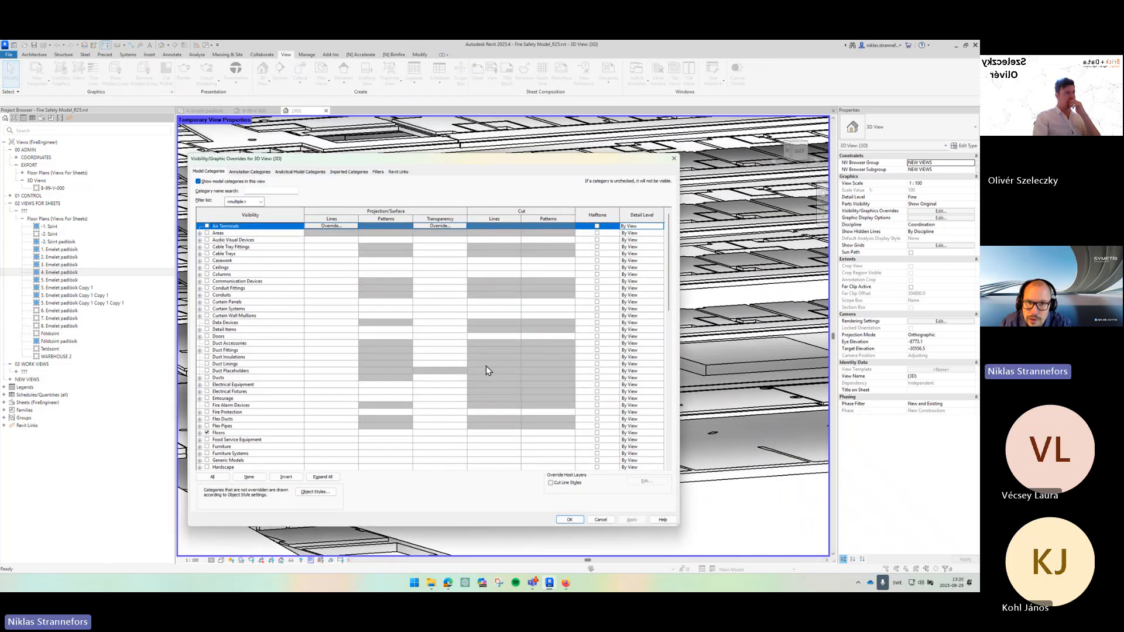
pyautogui.click(404, 173)
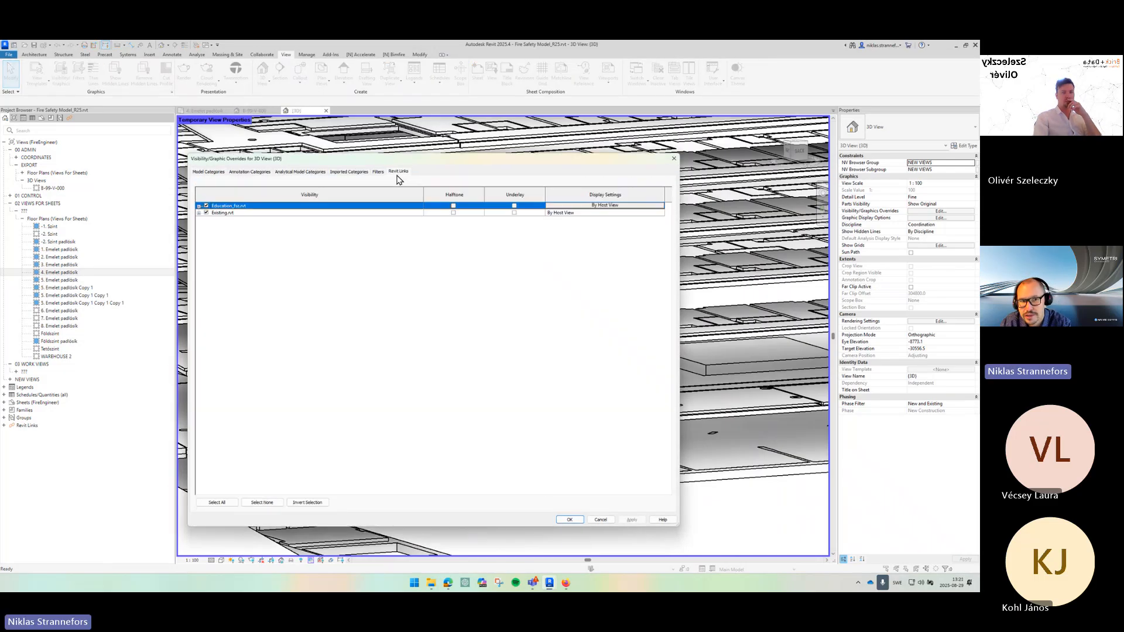
pyautogui.click(206, 206)
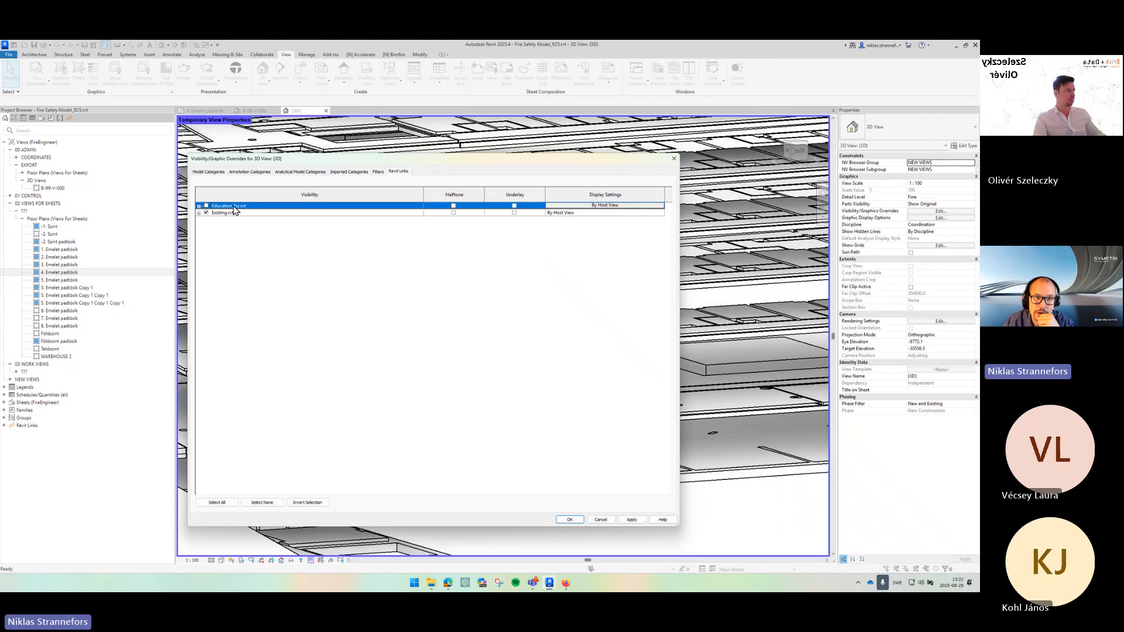
pyautogui.click(567, 521)
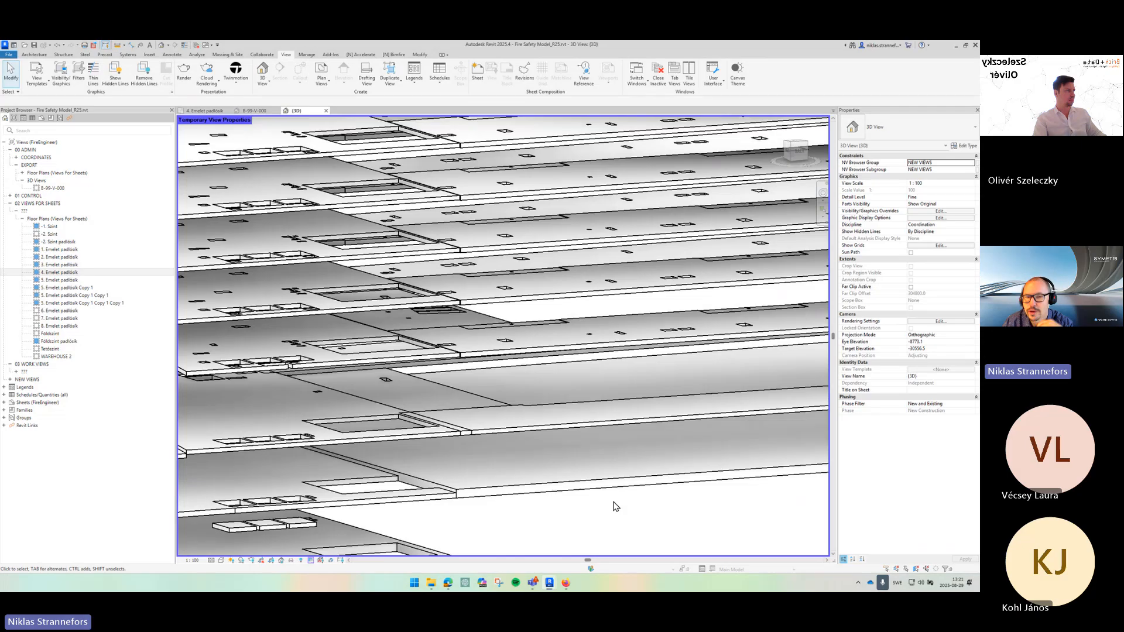
# - Start Copy/Monitor using a selected link, picking the Existing.rvt linked model
pyautogui.scroll(-6, 603, 504)
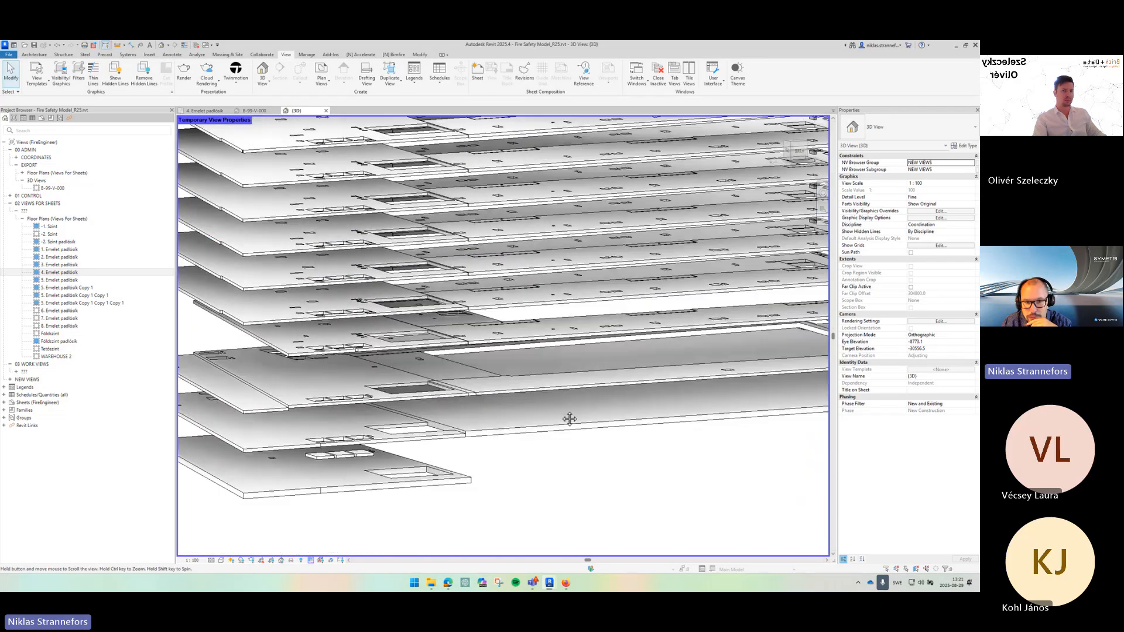
pyautogui.moveTo(527, 452); pyautogui.dragTo(500, 449)
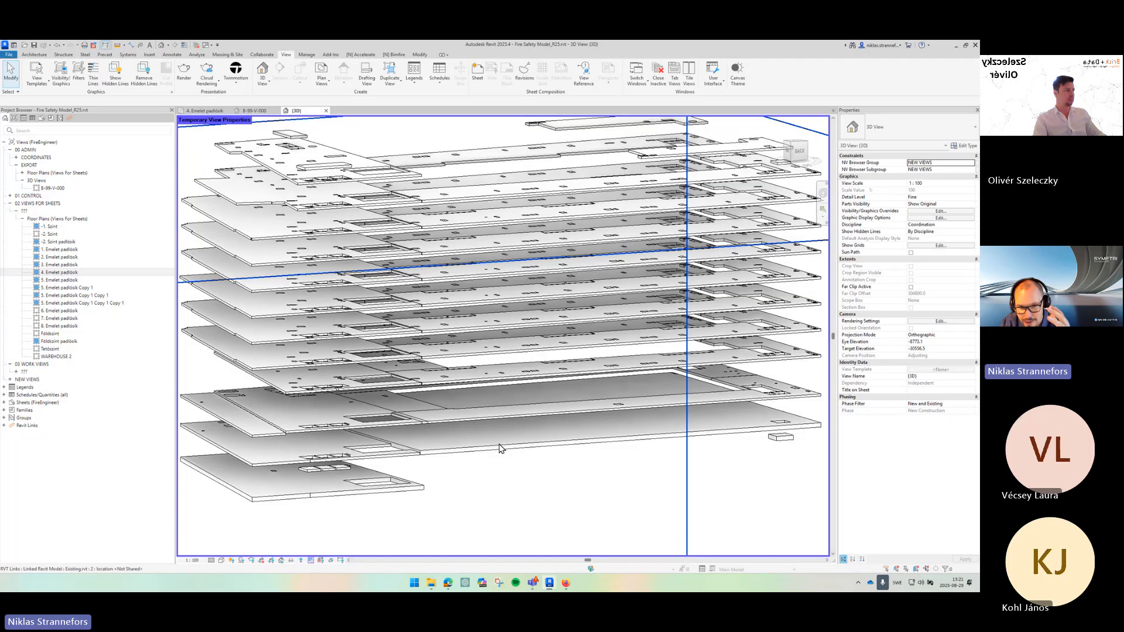
pyautogui.scroll(5, 496, 304)
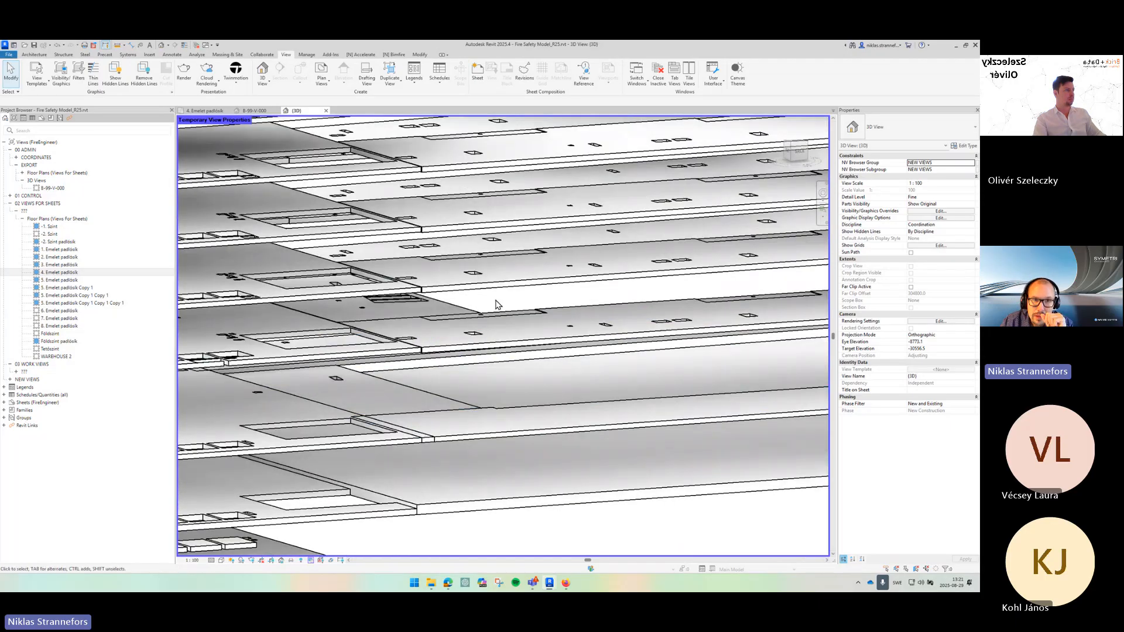
pyautogui.click(261, 54)
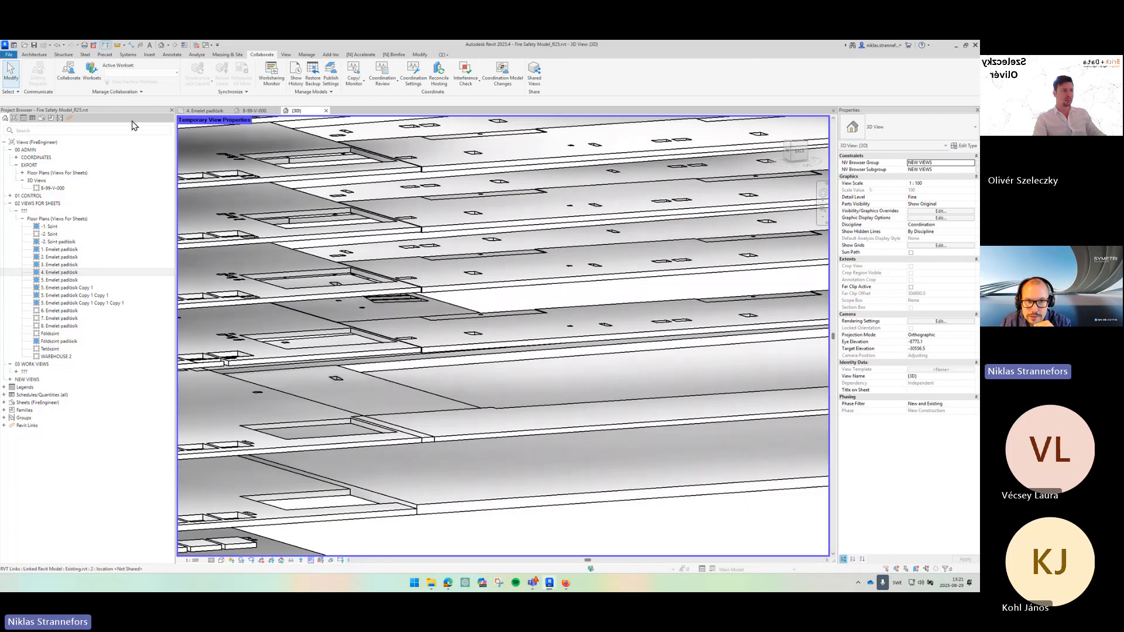
pyautogui.click(352, 87)
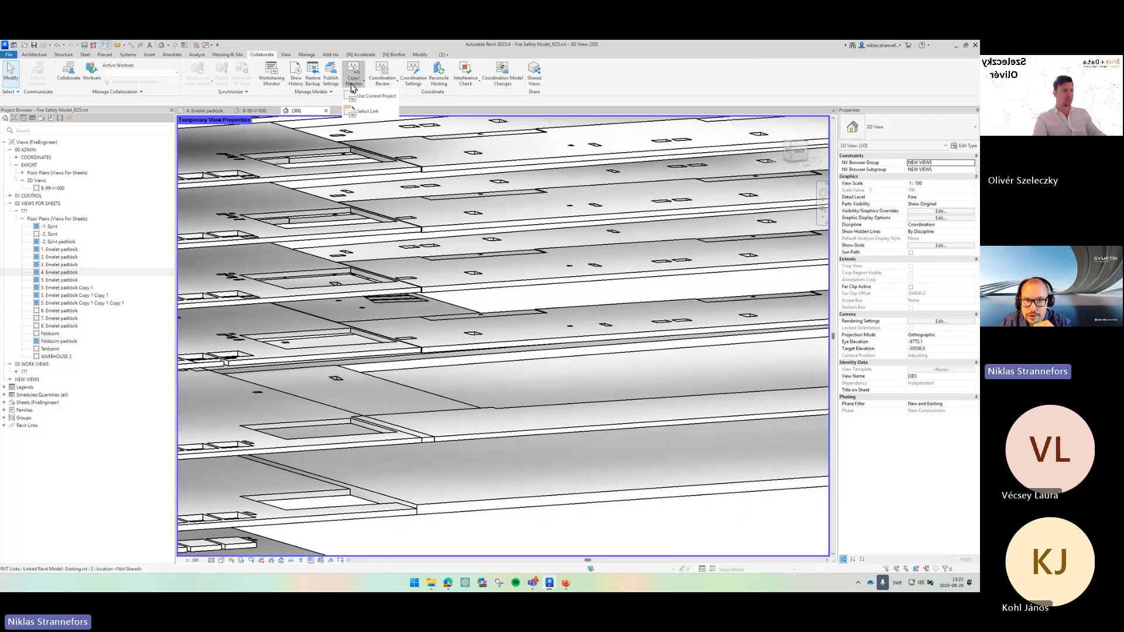
pyautogui.click(367, 112)
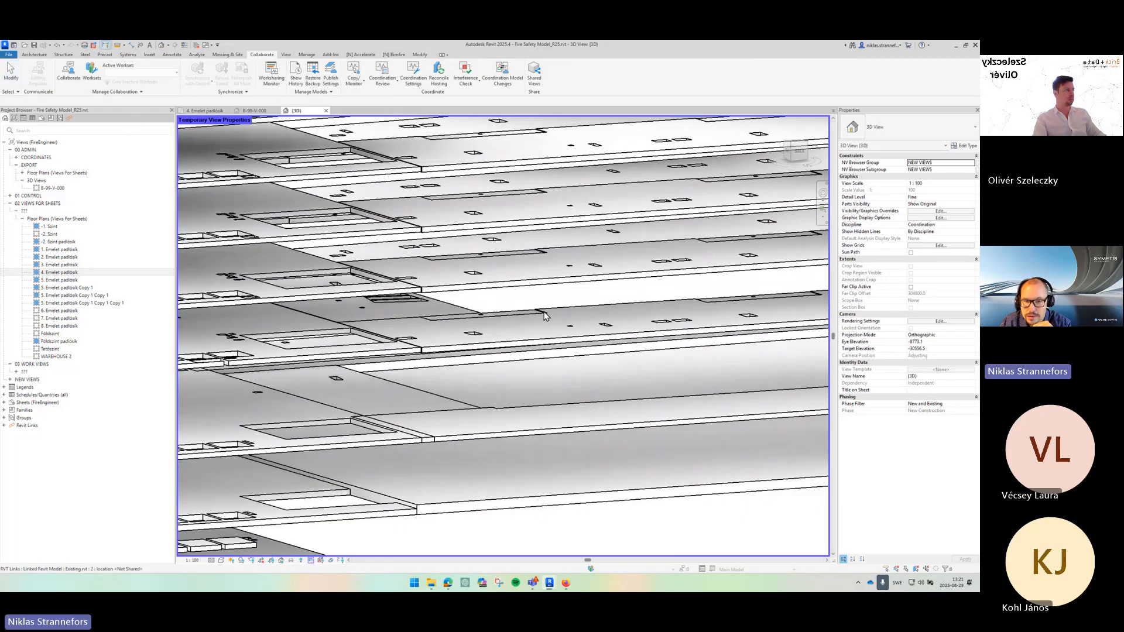
pyautogui.click(455, 351)
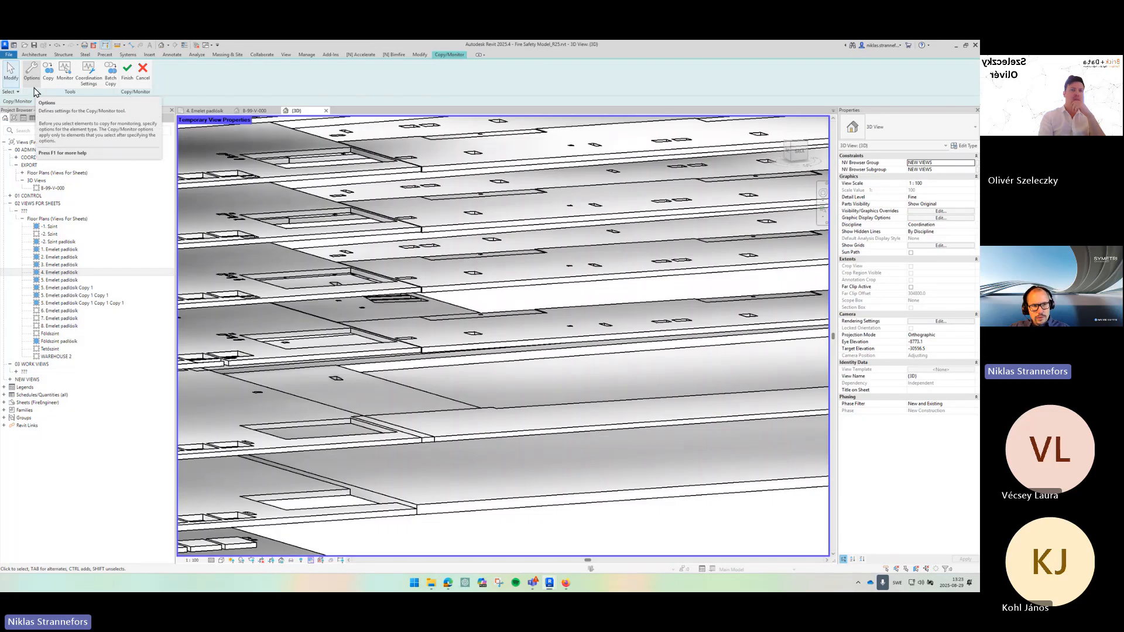
# - Map all linked floor types to NV_EI 120 in the Copy/Monitor floor options
pyautogui.press('ctrl')
pyautogui.press('ctrl')
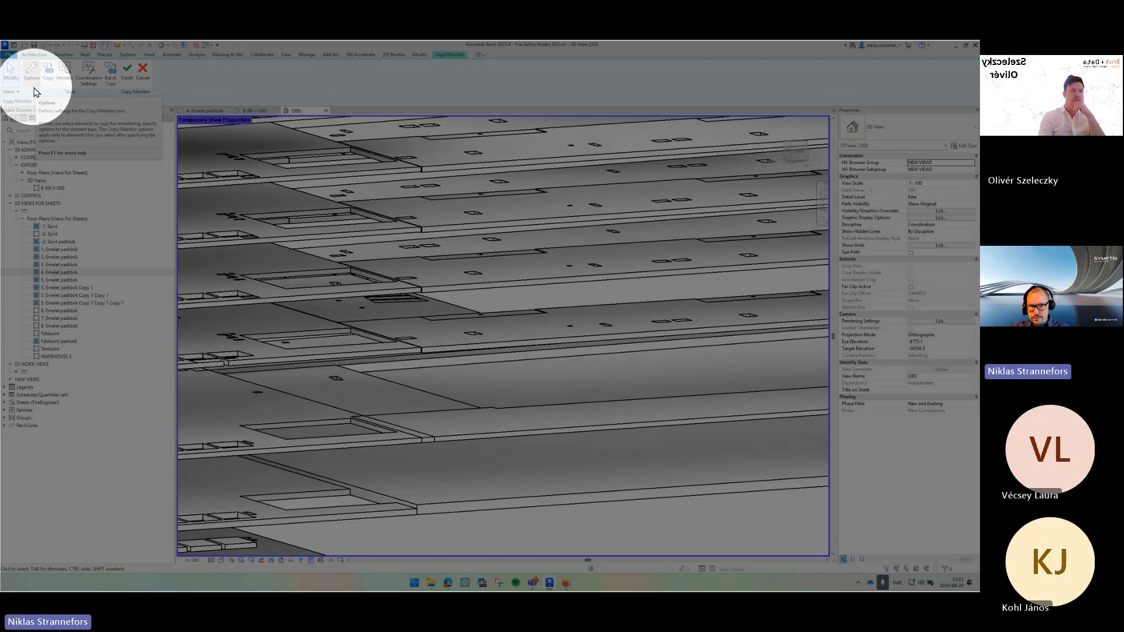
pyautogui.click(34, 89)
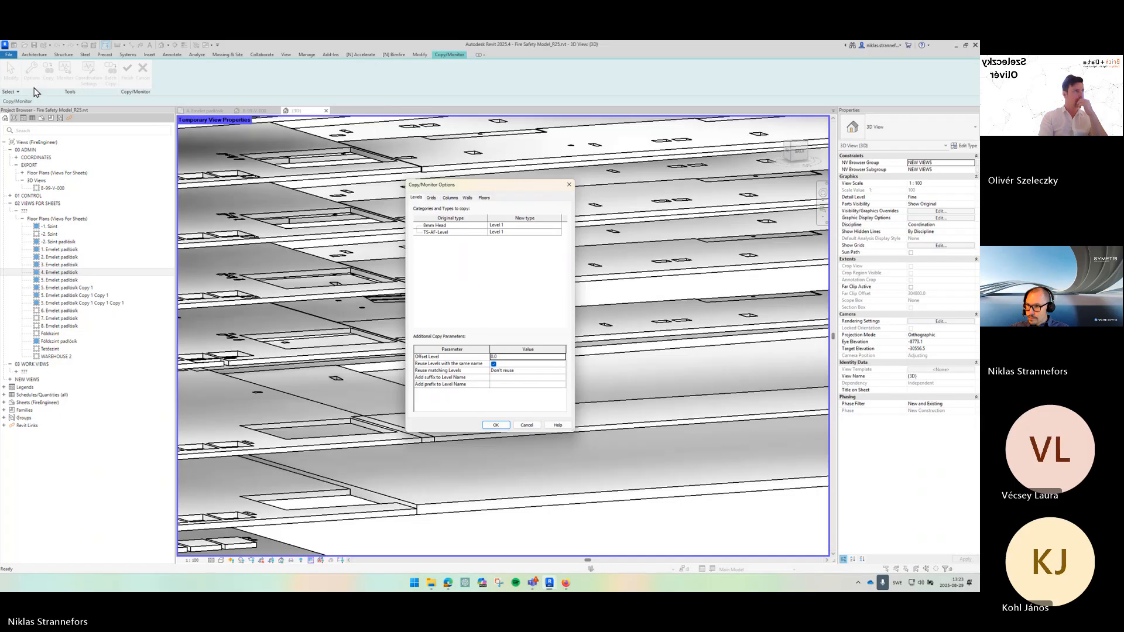
pyautogui.click(485, 199)
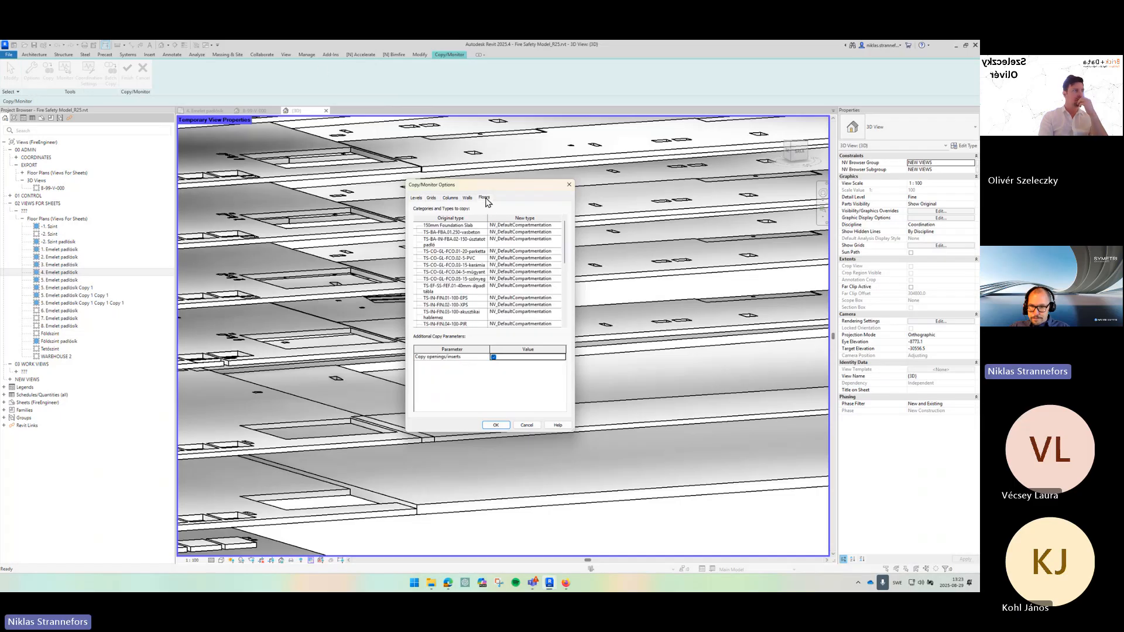
pyautogui.scroll(-1, 463, 245)
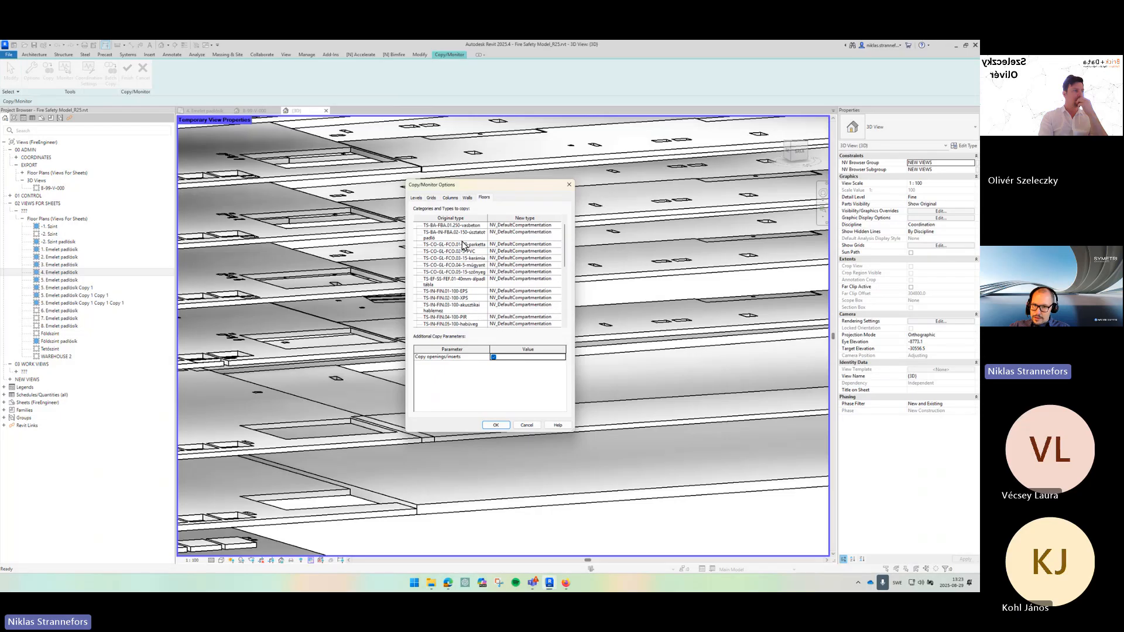
pyautogui.scroll(-3, 462, 244)
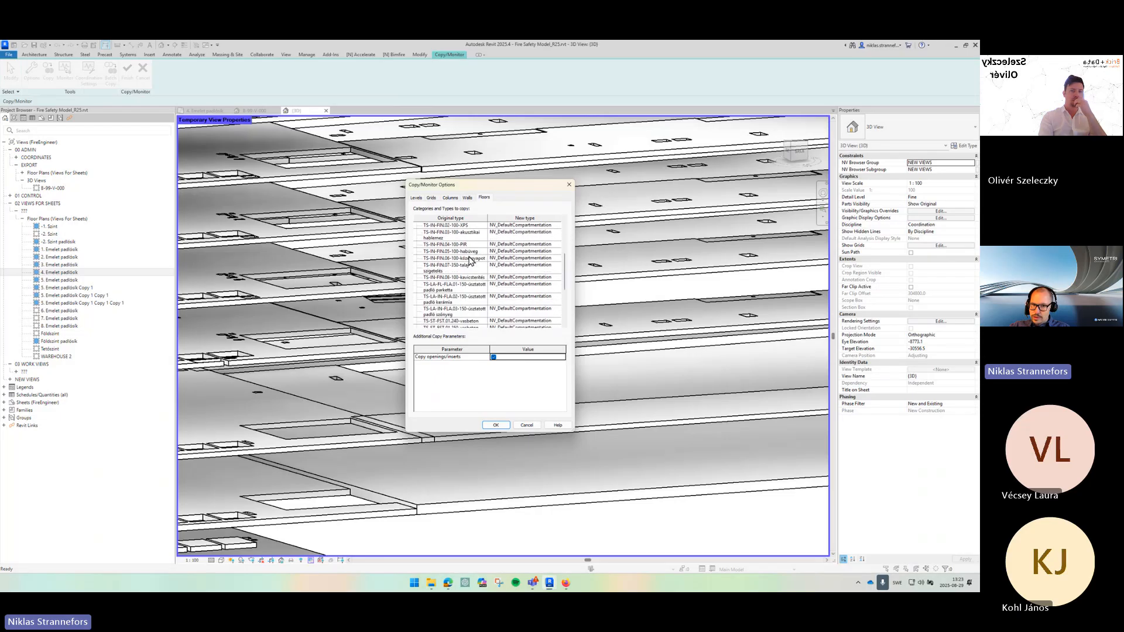
pyautogui.scroll(-4, 470, 260)
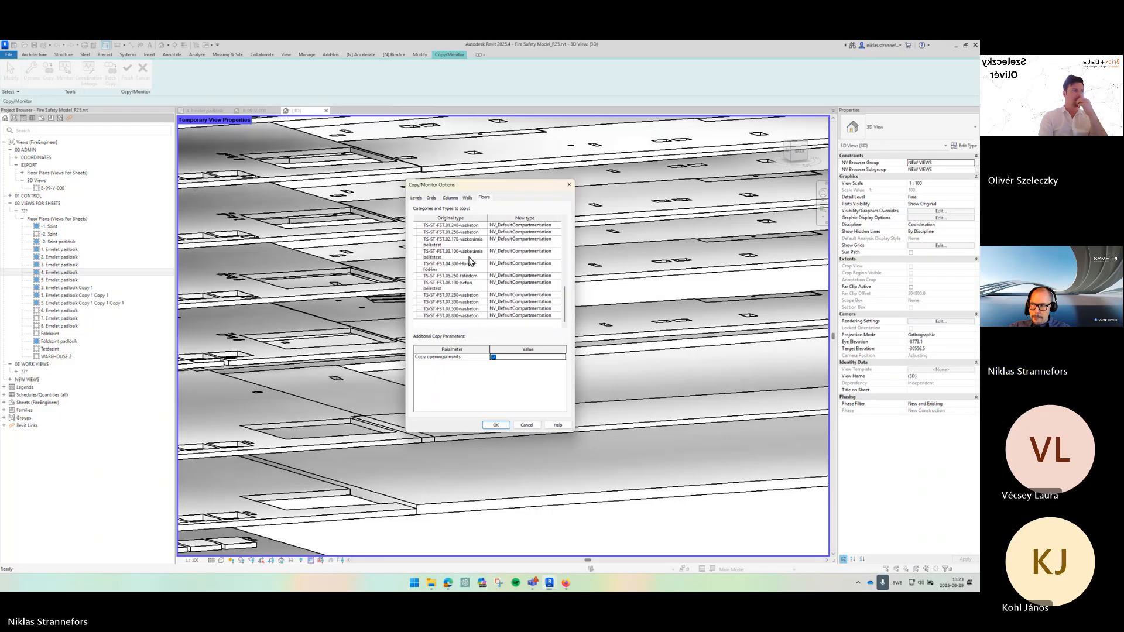
pyautogui.click(525, 276)
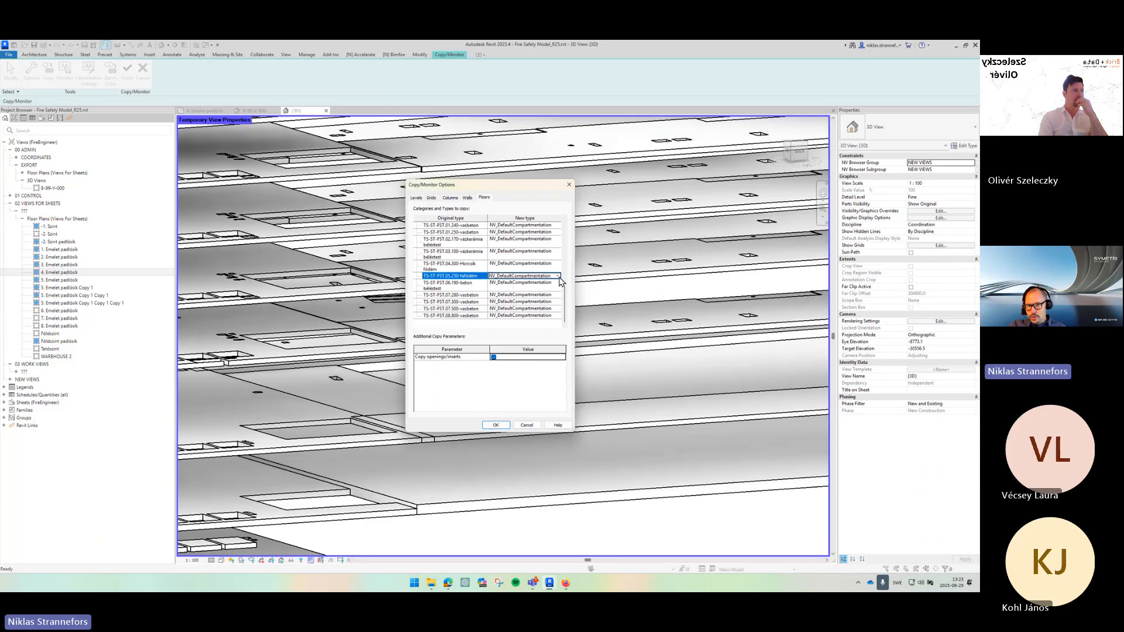
pyautogui.click(558, 276)
pyautogui.scroll(-5, 502, 304)
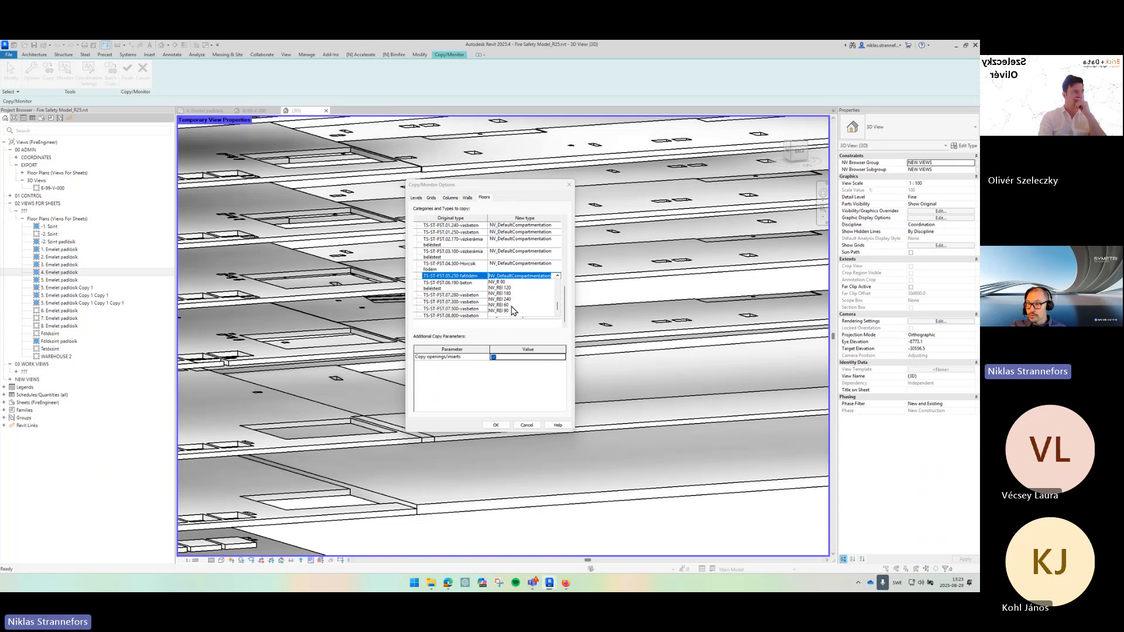
pyautogui.scroll(5, 512, 309)
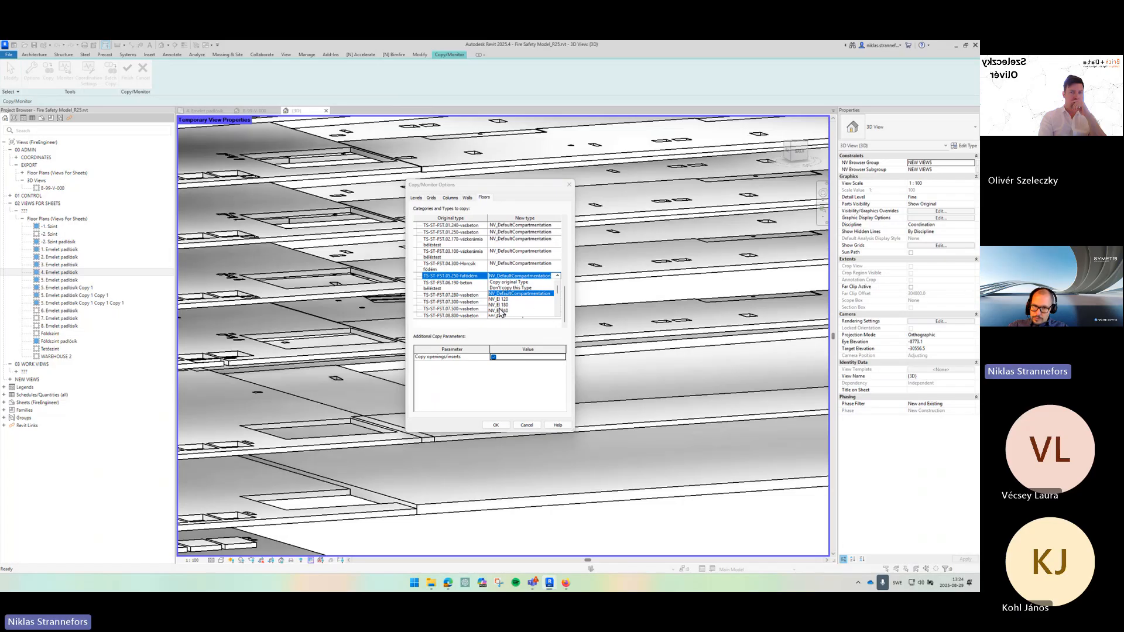
pyautogui.click(501, 311)
pyautogui.scroll(3, 450, 263)
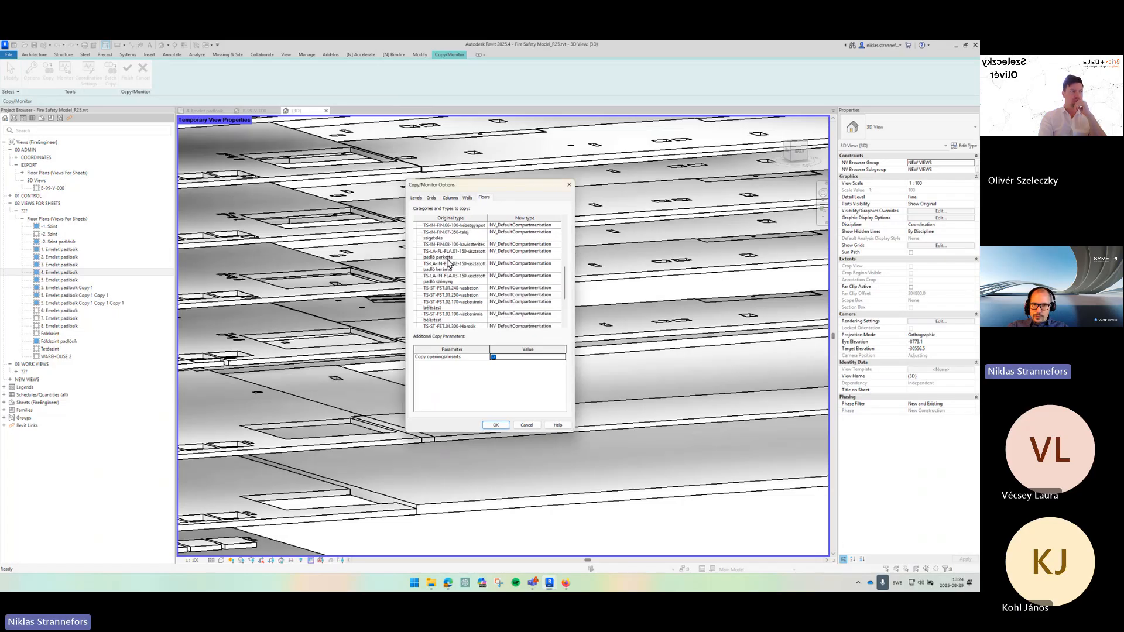
pyautogui.scroll(5, 448, 258)
pyautogui.keyDown('shift'); pyautogui.click(450, 226); pyautogui.keyUp('shift')
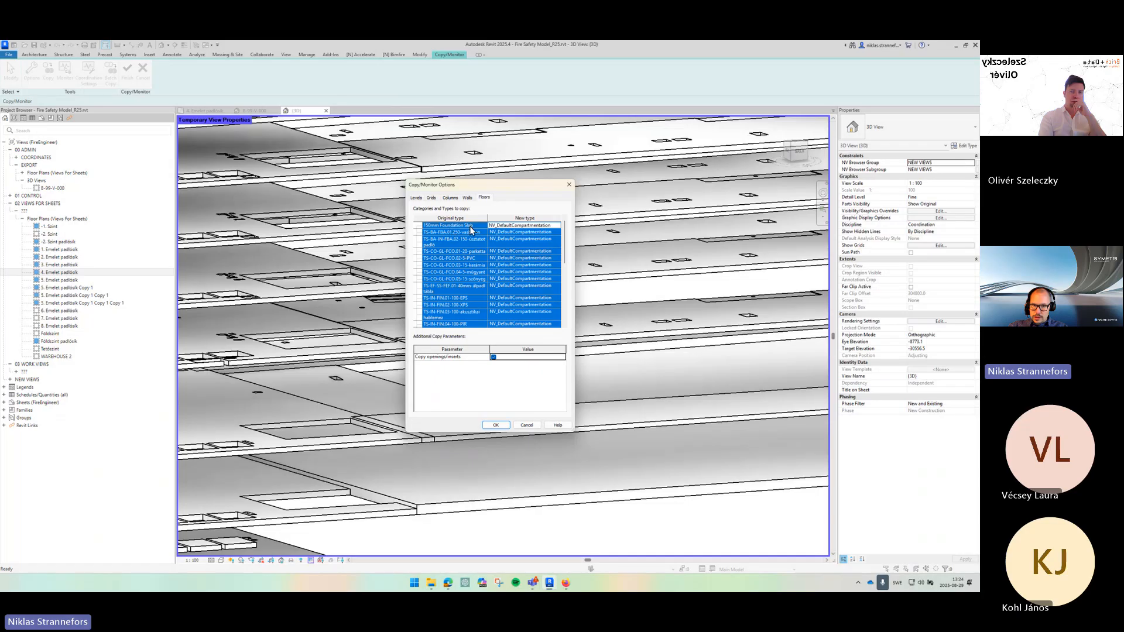
pyautogui.click(557, 226)
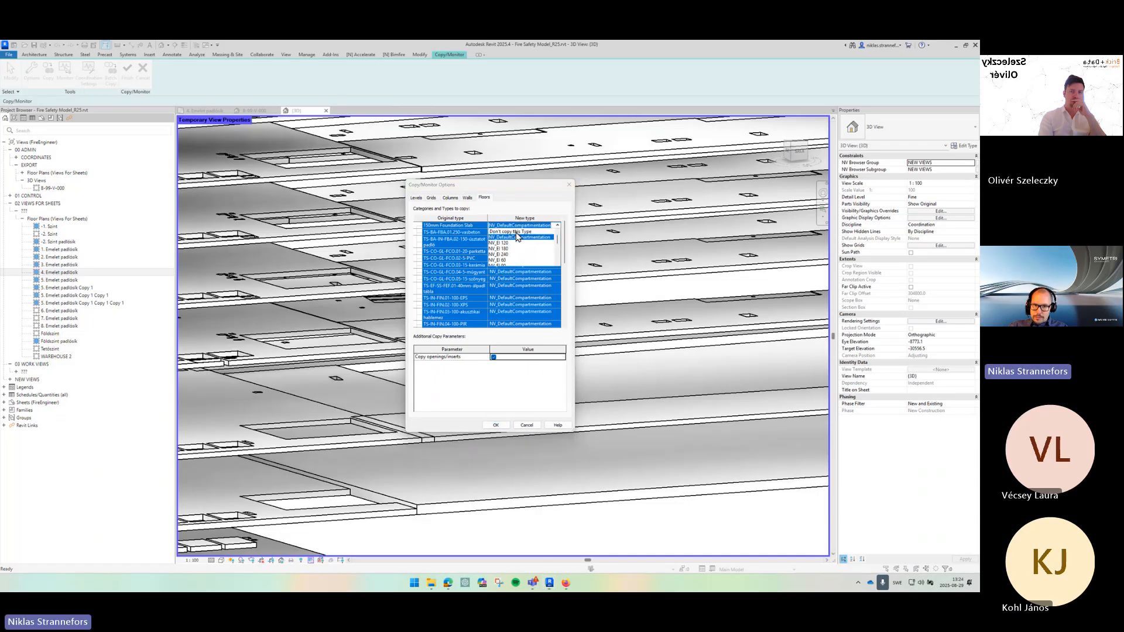
pyautogui.click(544, 242)
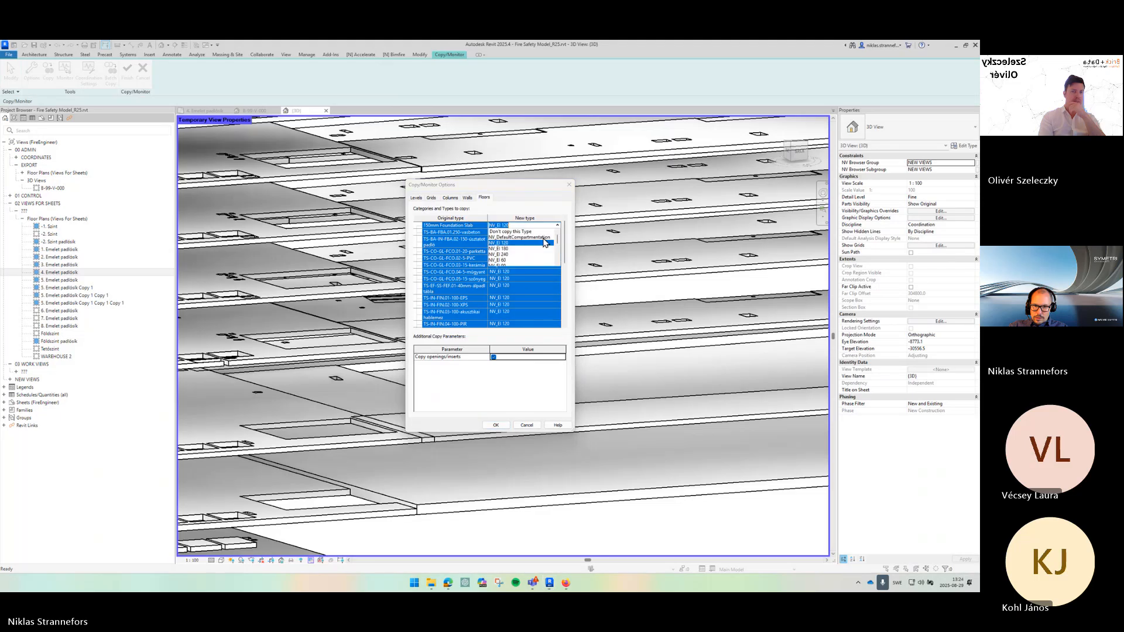
pyautogui.click(510, 242)
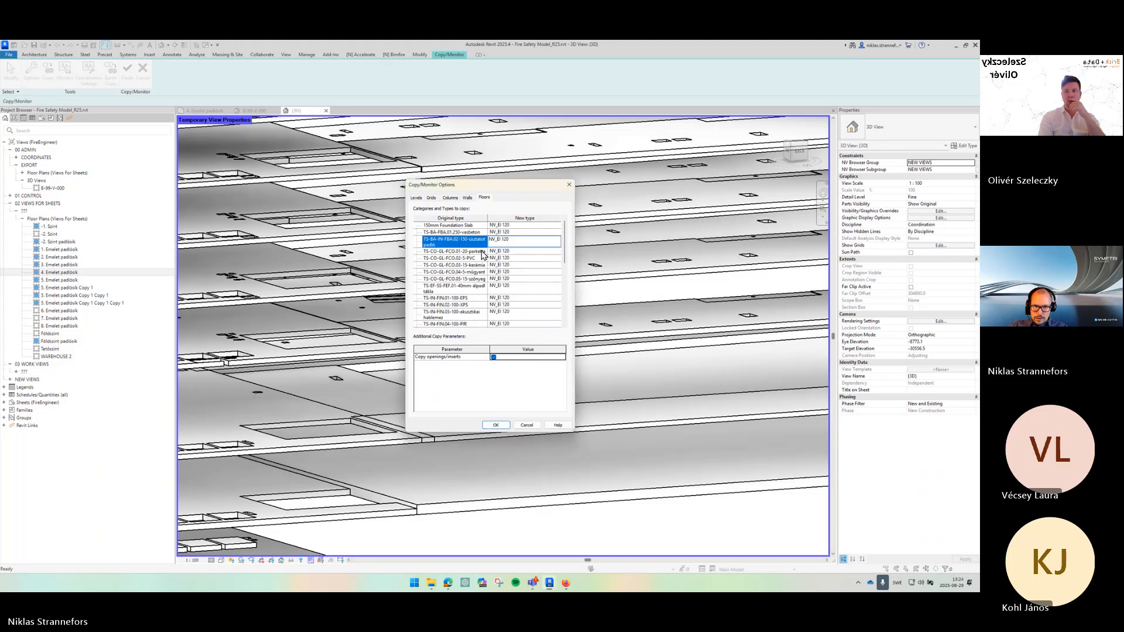
# - Set every linked floor type to Copy original Type and confirm the Copy/Monitor options
pyautogui.scroll(-10, 481, 264)
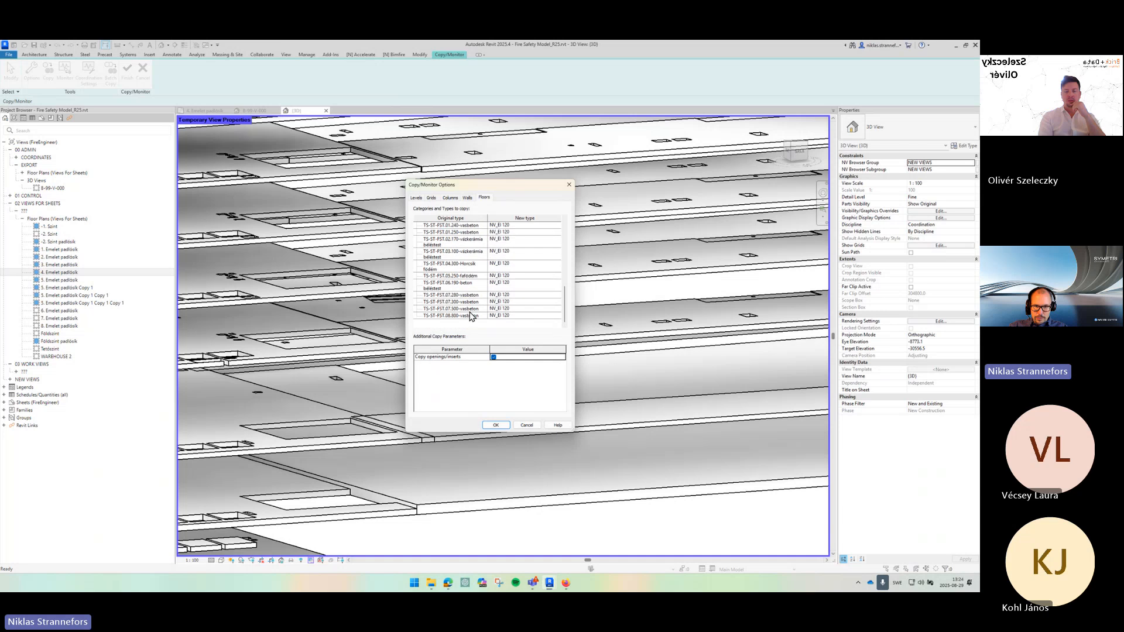
pyautogui.keyDown('shift'); pyautogui.click(470, 316); pyautogui.keyUp('shift')
pyautogui.scroll(3, 492, 293)
pyautogui.click(514, 273)
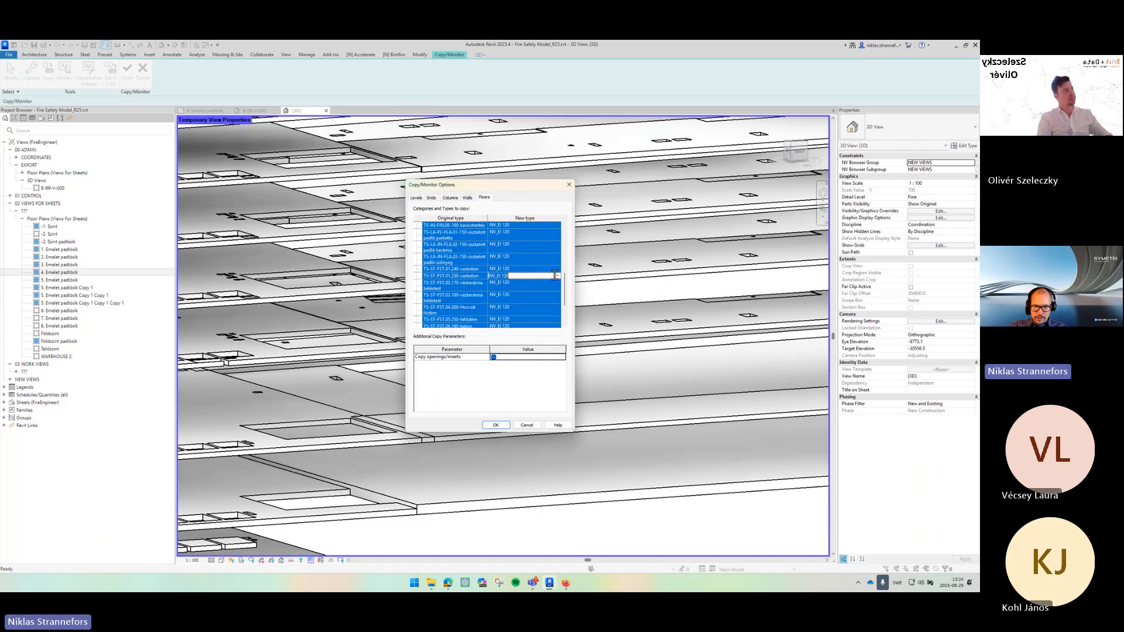
pyautogui.click(558, 275)
pyautogui.click(501, 287)
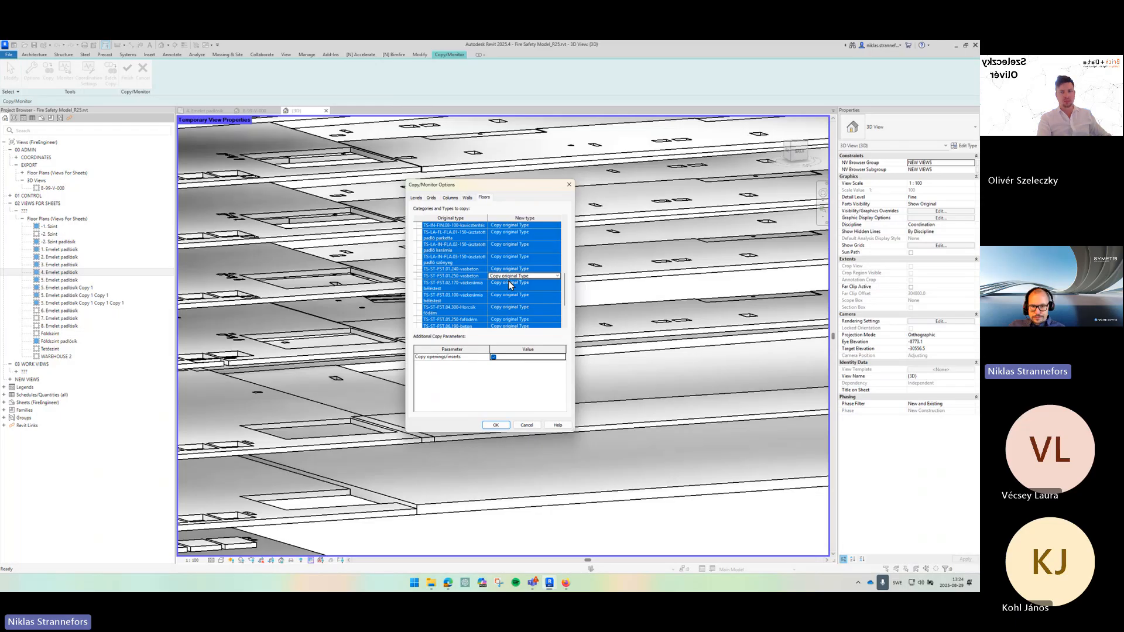
pyautogui.click(490, 426)
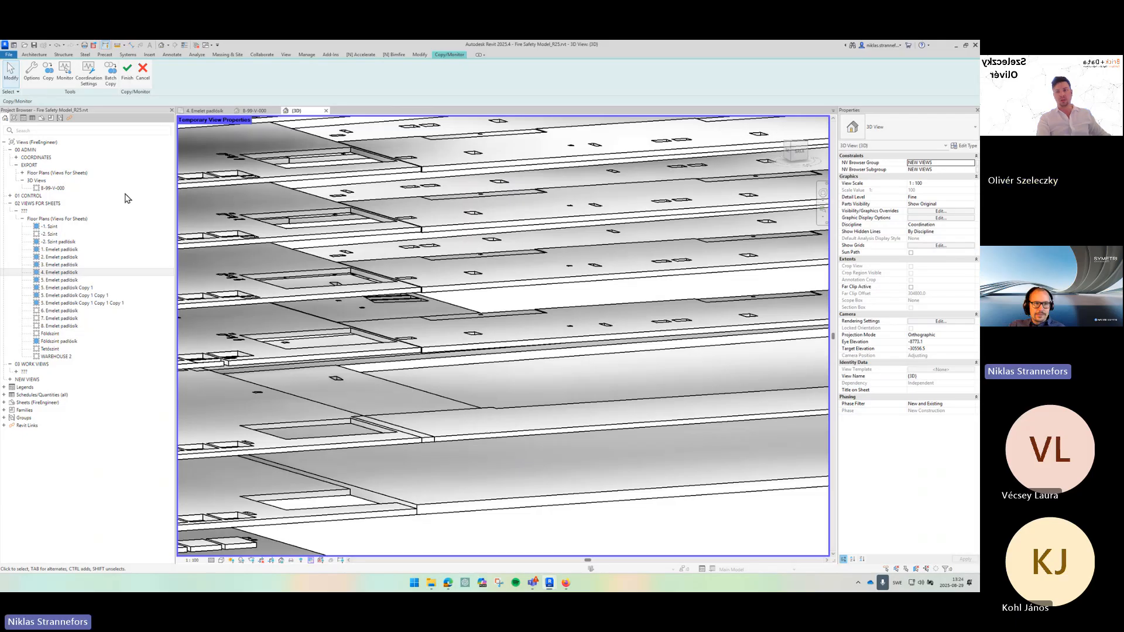
# - Reopen the Copy/Monitor floor options and set the 150mm Foundation Slab type to Don't copy this Type
pyautogui.click(32, 70)
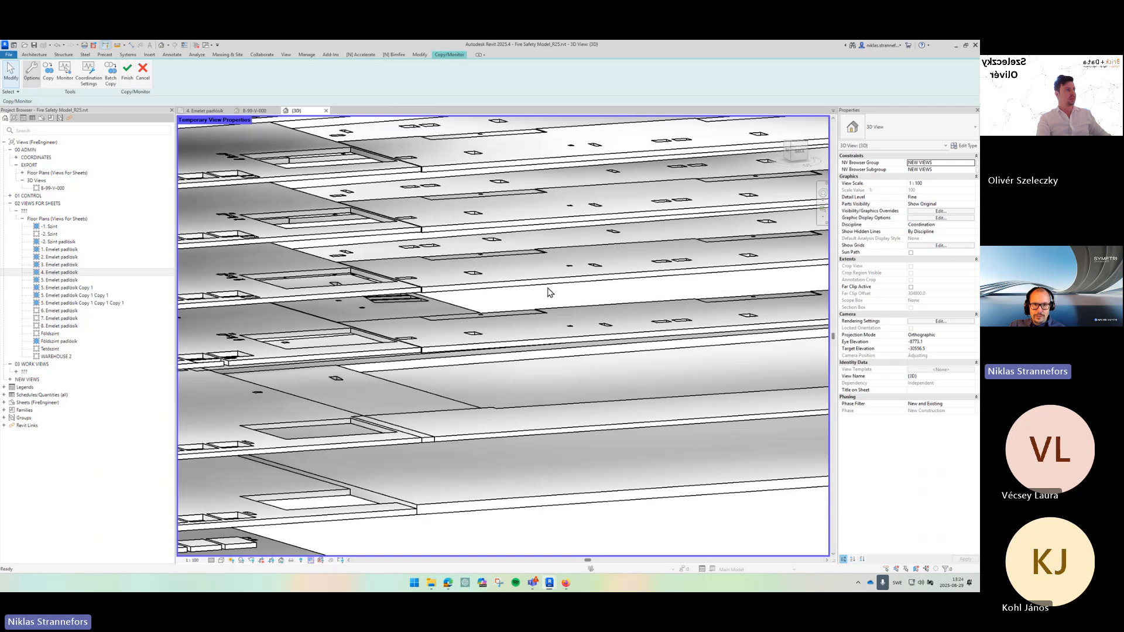
pyautogui.click(484, 198)
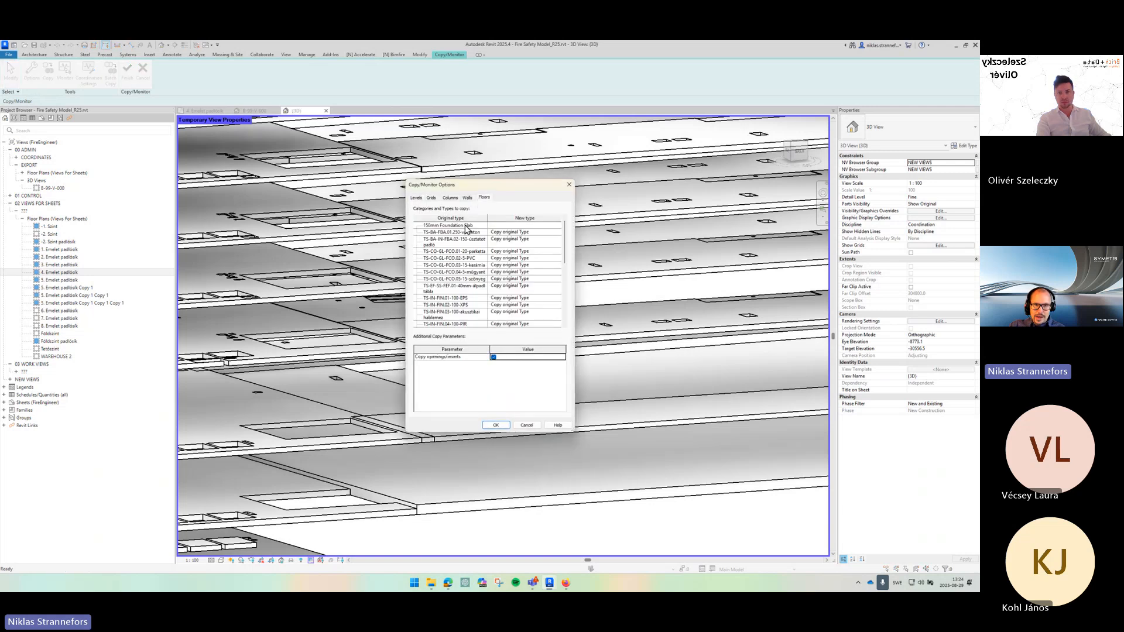
pyautogui.click(558, 226)
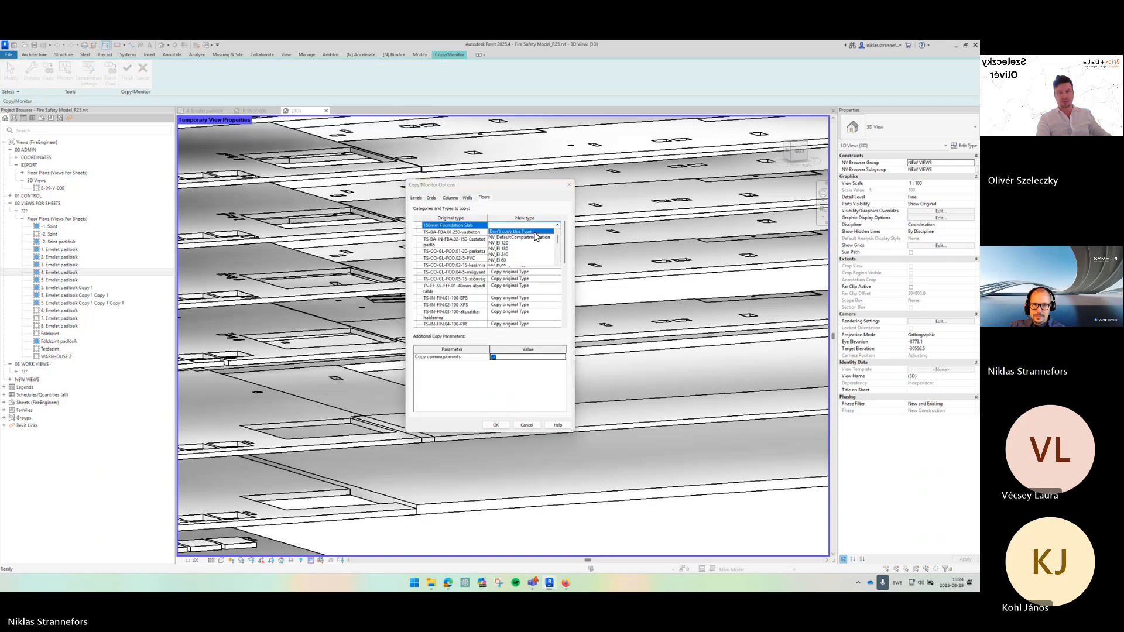
pyautogui.click(498, 233)
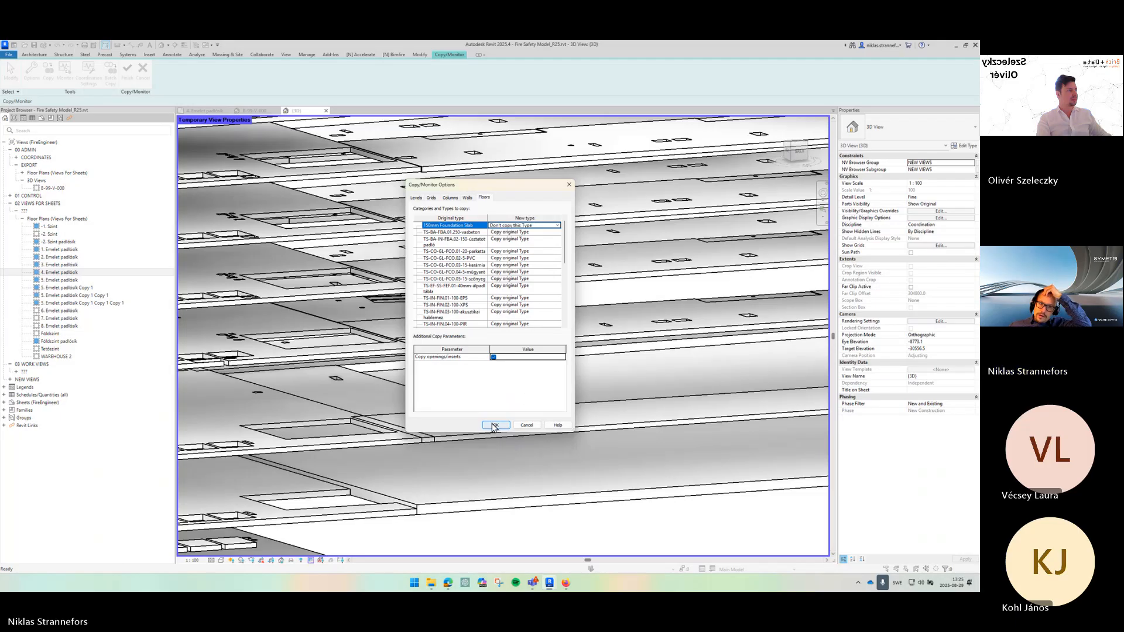
pyautogui.click(494, 426)
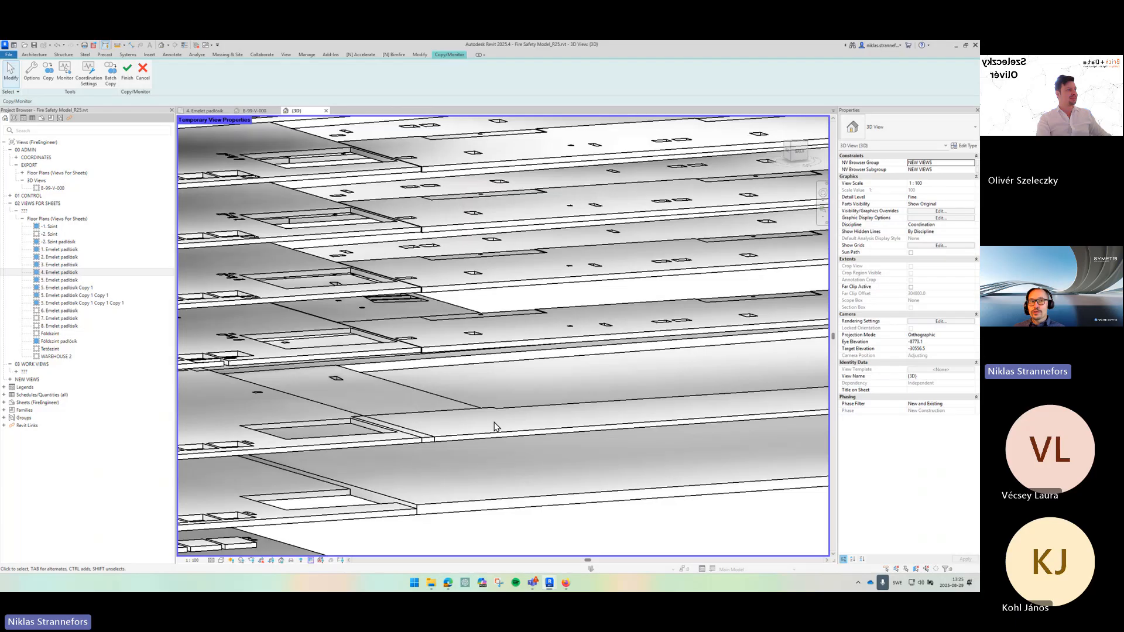
# - Copy a linked floor on the upper level into the host model with the Copy/Monitor Copy tool
pyautogui.click(48, 81)
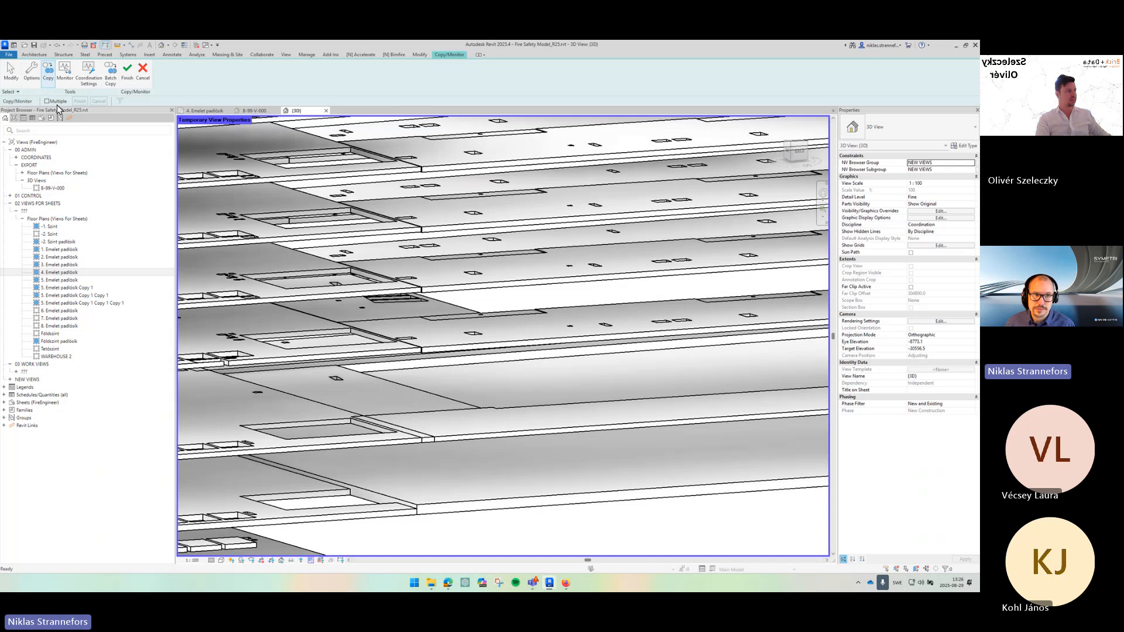
pyautogui.click(443, 351)
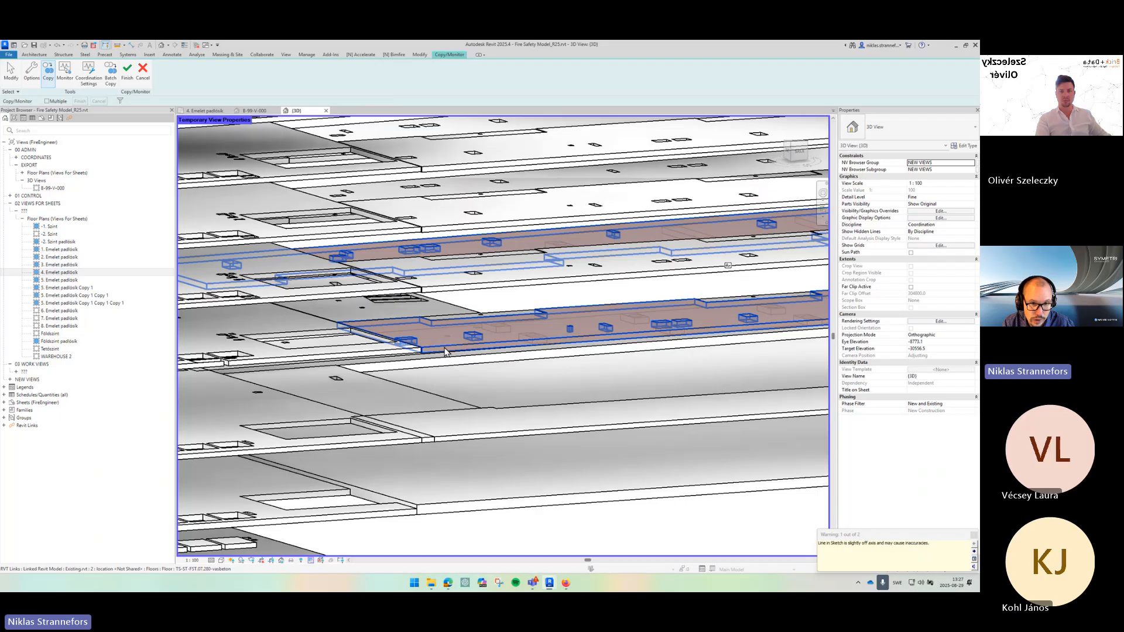
pyautogui.press('Escape')
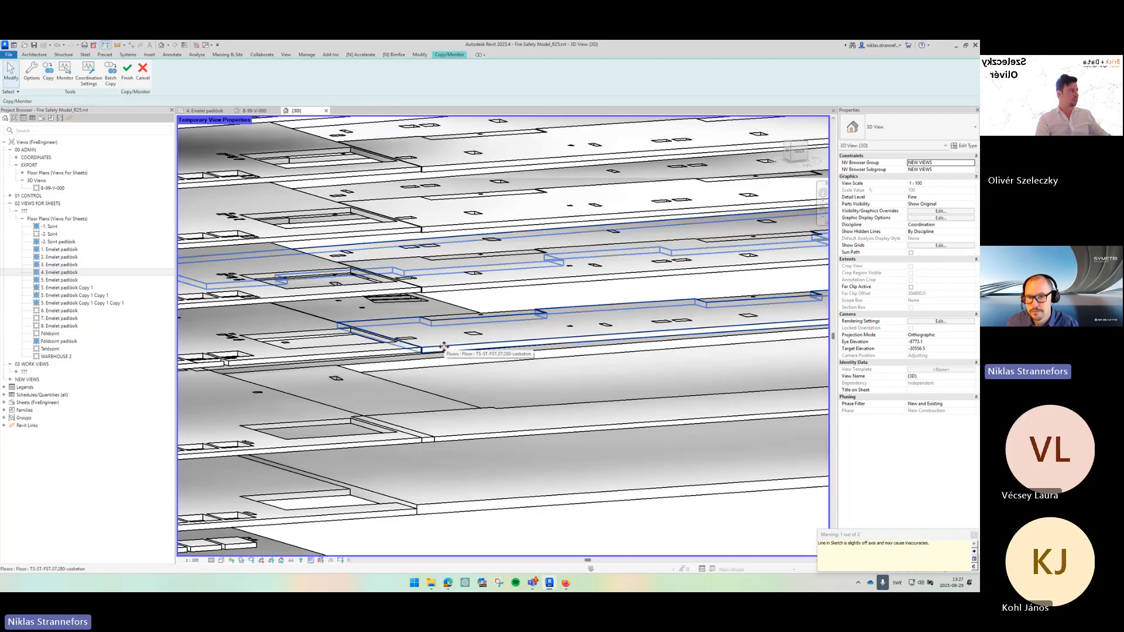
# - Open the copied floor's type structure and set the structural layer thickness to 278
pyautogui.click(535, 342)
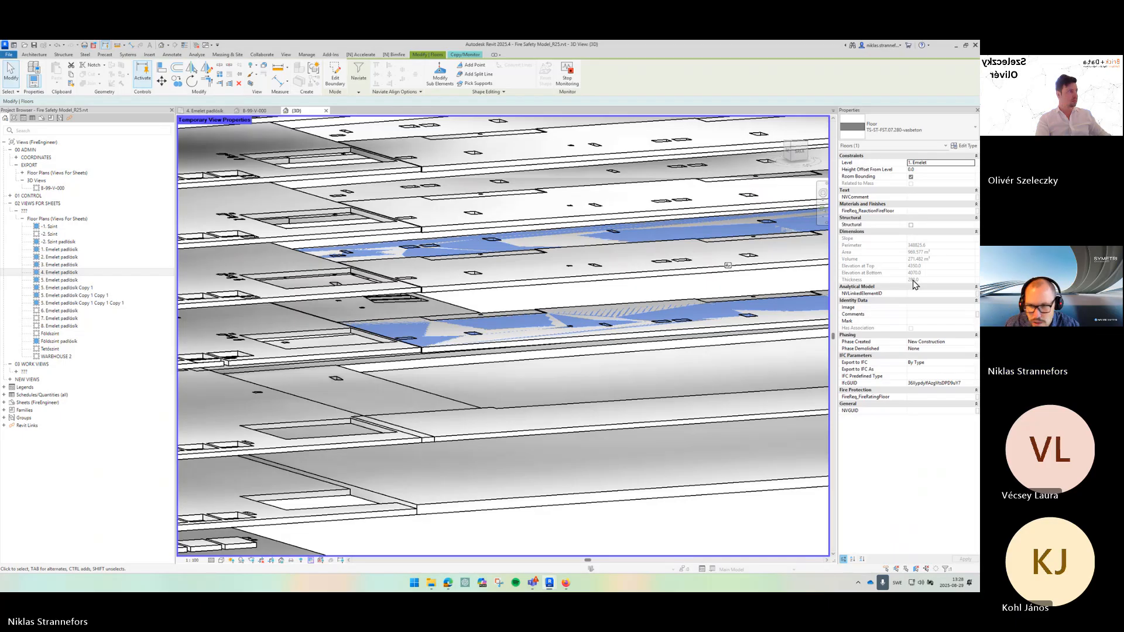
pyautogui.click(962, 150)
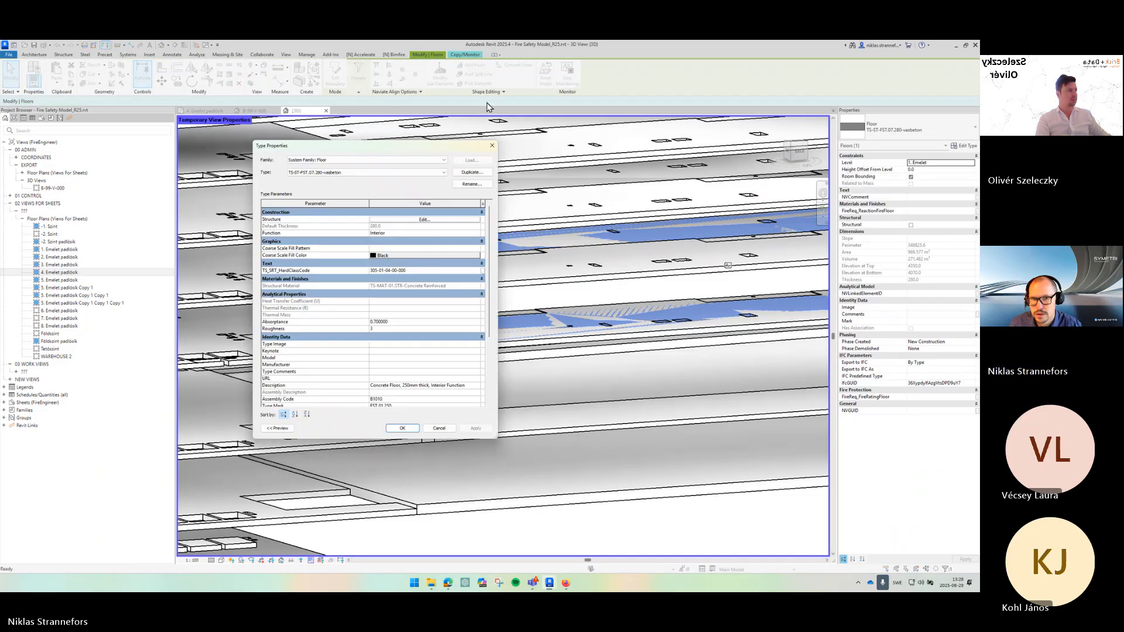
pyautogui.moveTo(418, 146); pyautogui.dragTo(466, 125)
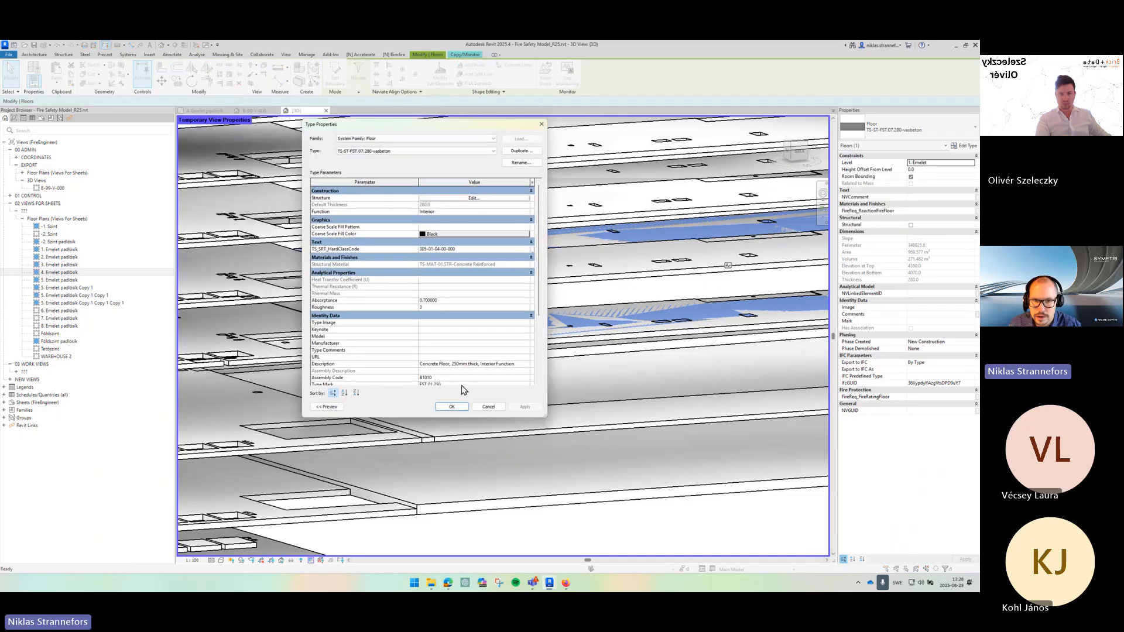
pyautogui.moveTo(546, 417); pyautogui.dragTo(651, 517)
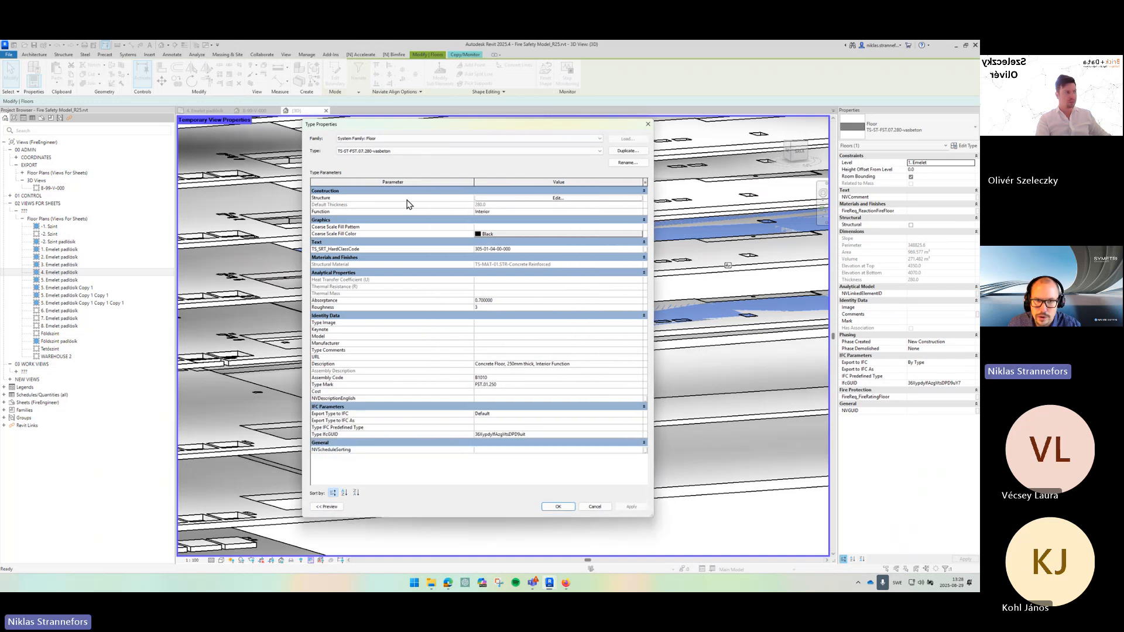
pyautogui.click(555, 199)
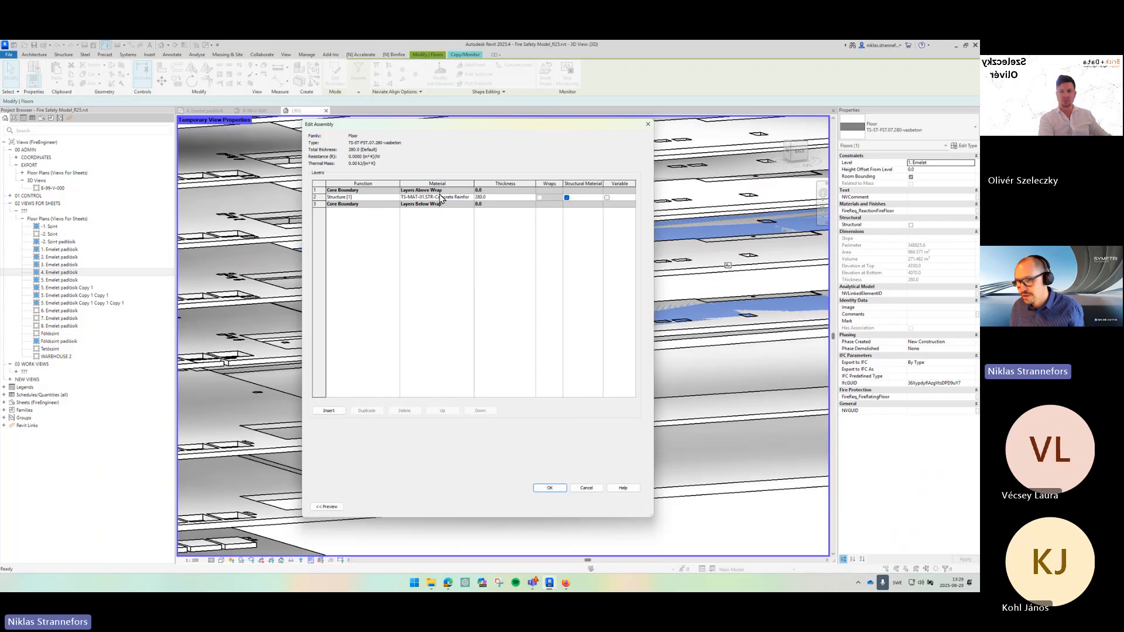
pyautogui.click(499, 195)
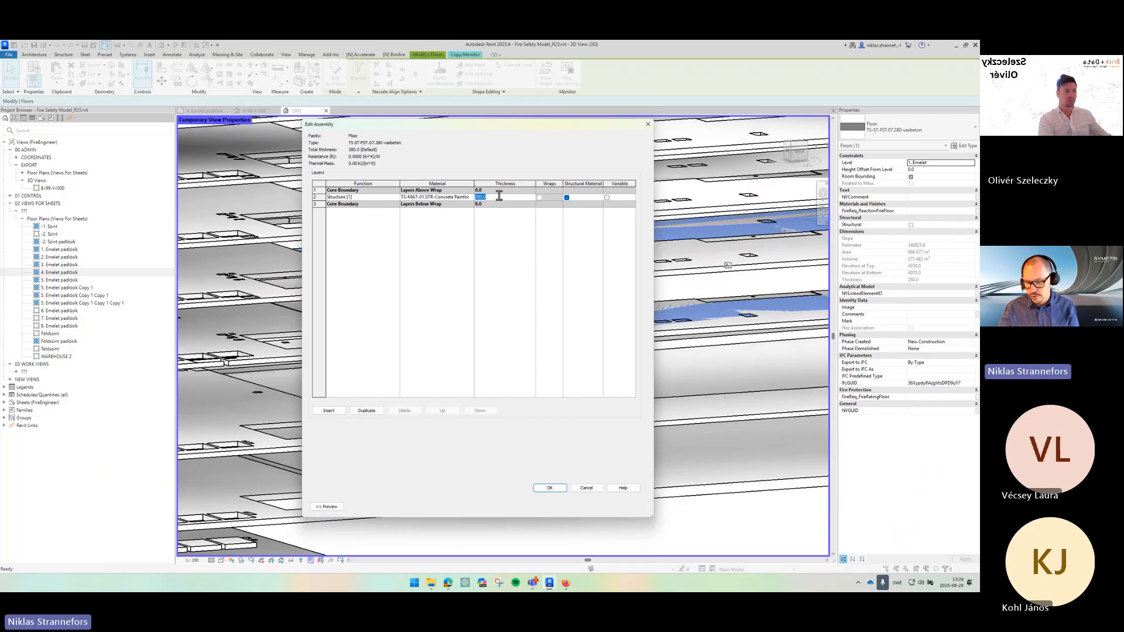
pyautogui.write('278')
pyautogui.press('Tab')
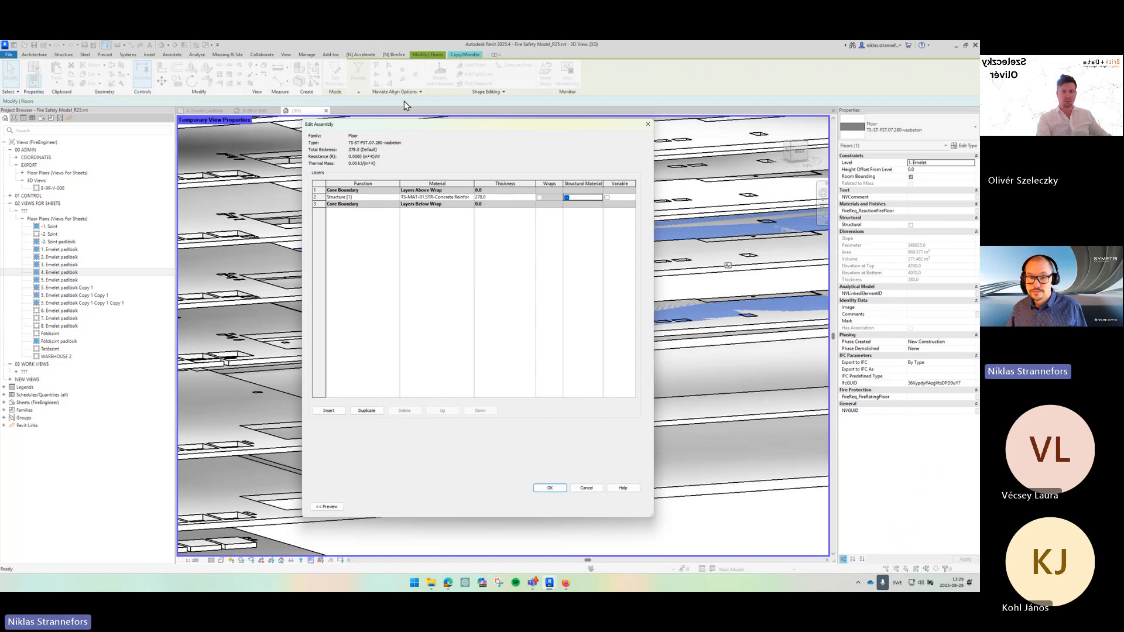
# - Assign the NV_Compartment_0-128-255 material to the structural layer and confirm the assembly changes
pyautogui.click(471, 198)
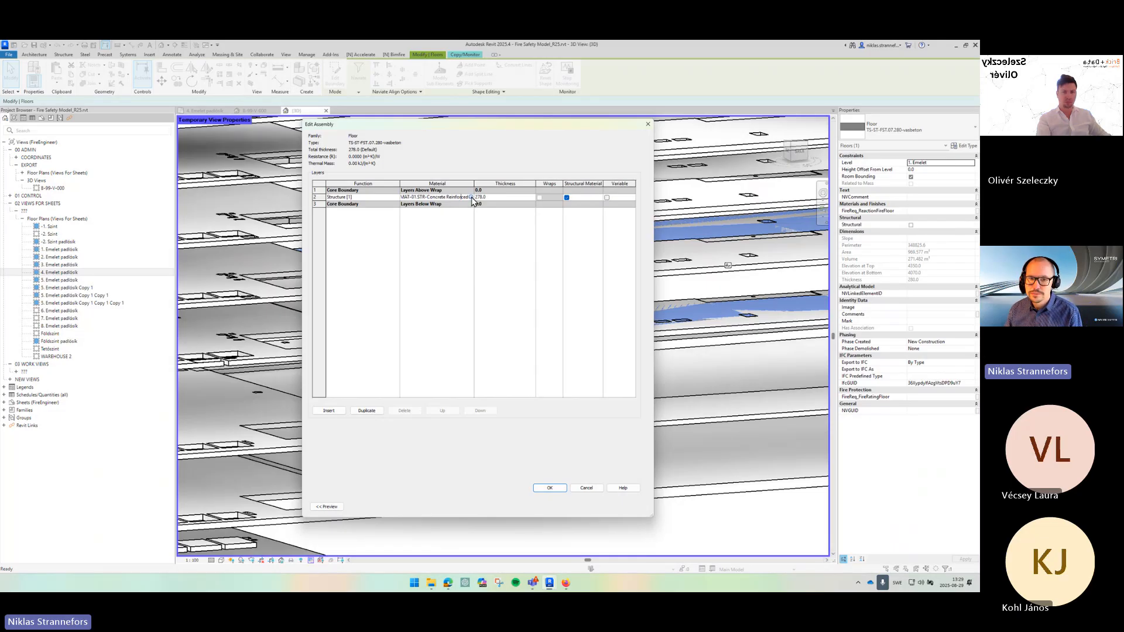
pyautogui.click(472, 197)
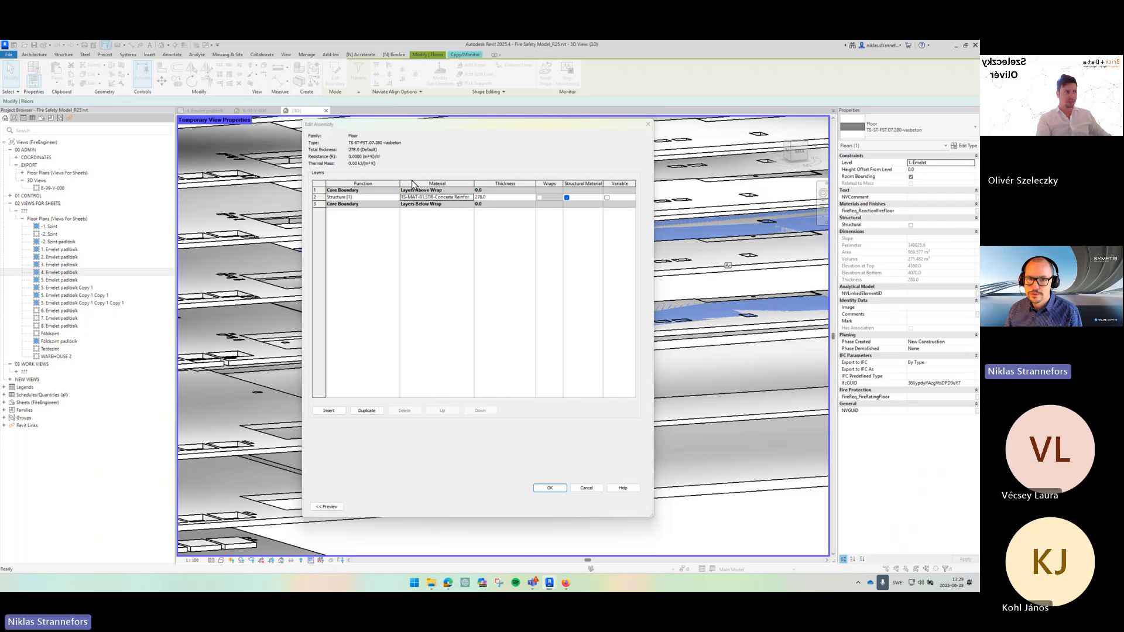
pyautogui.moveTo(513, 281); pyautogui.dragTo(577, 171)
pyautogui.scroll(2, 457, 286)
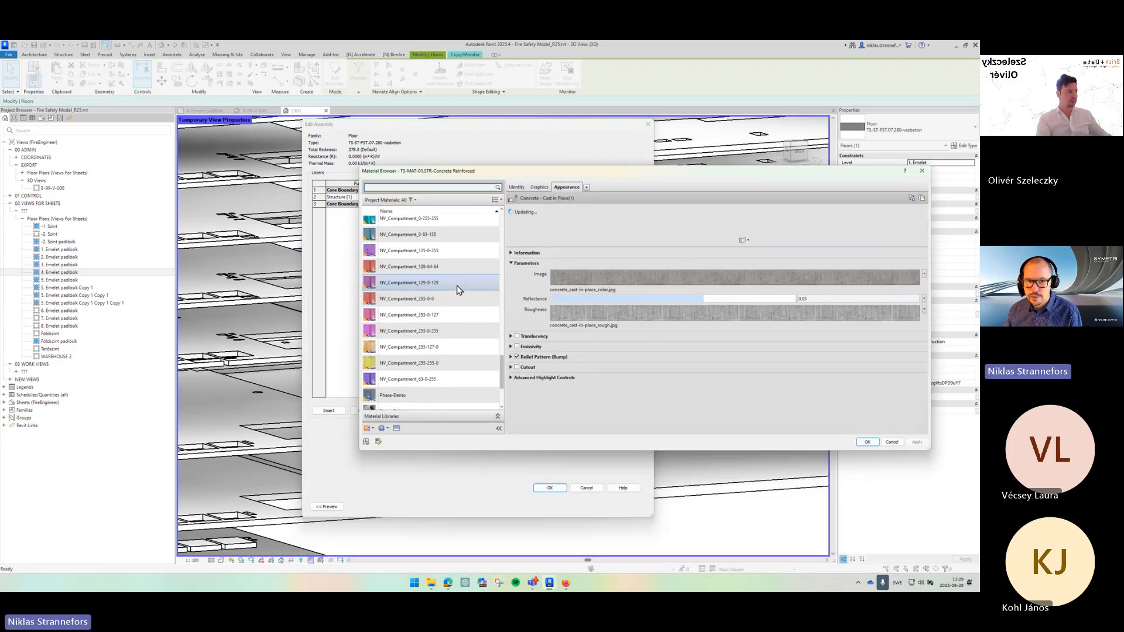
pyautogui.scroll(1, 457, 286)
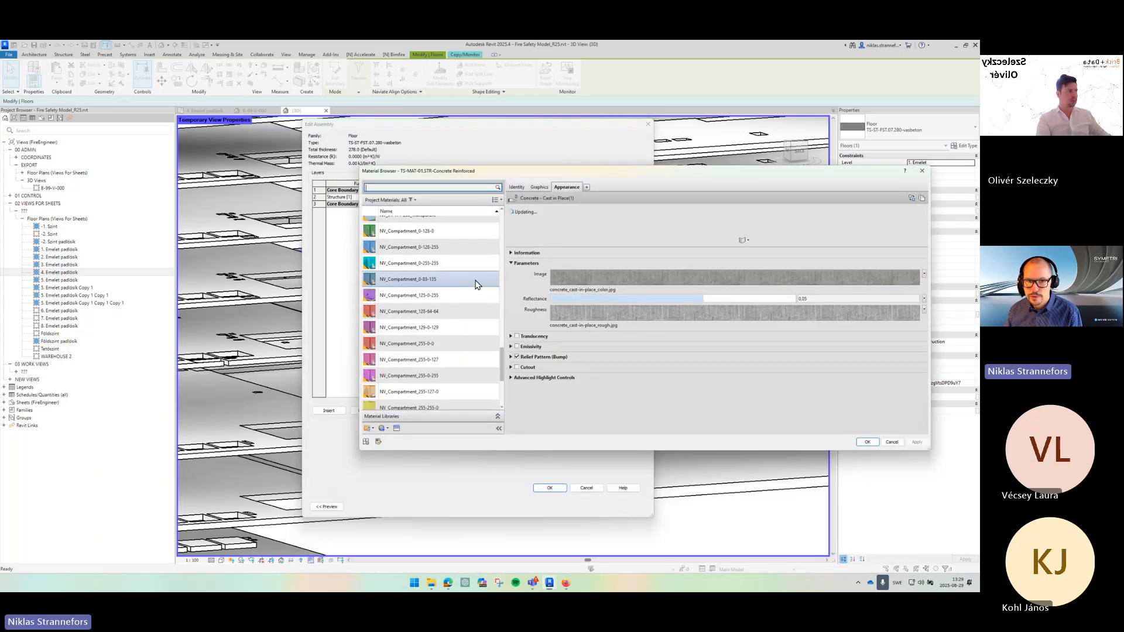
pyautogui.click(424, 250)
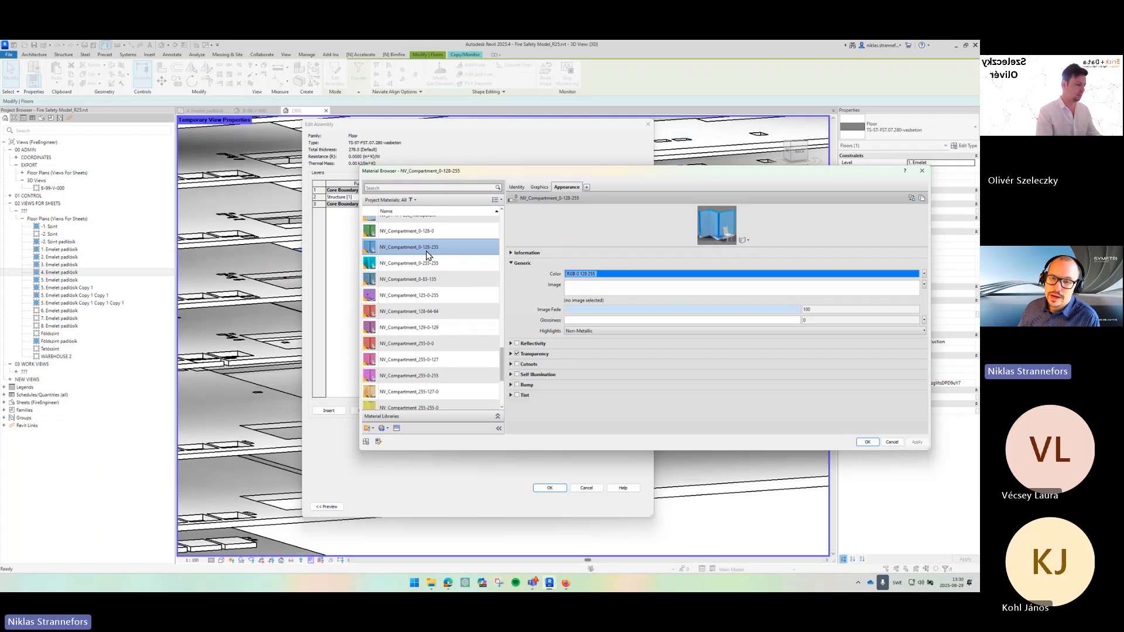
pyautogui.scroll(1, 427, 254)
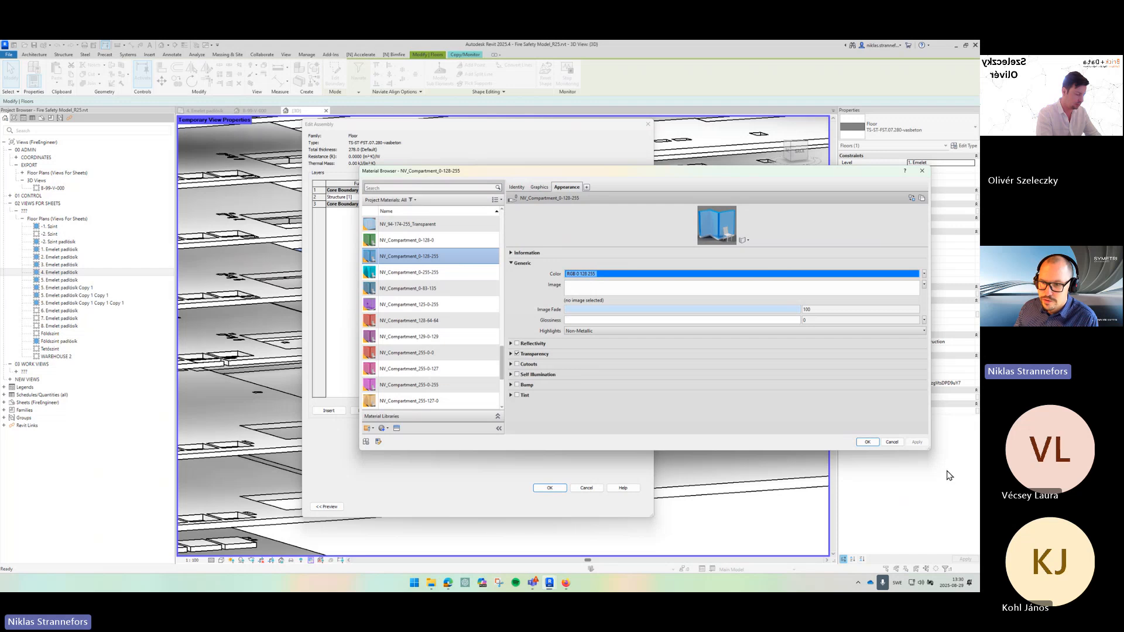
pyautogui.click(869, 442)
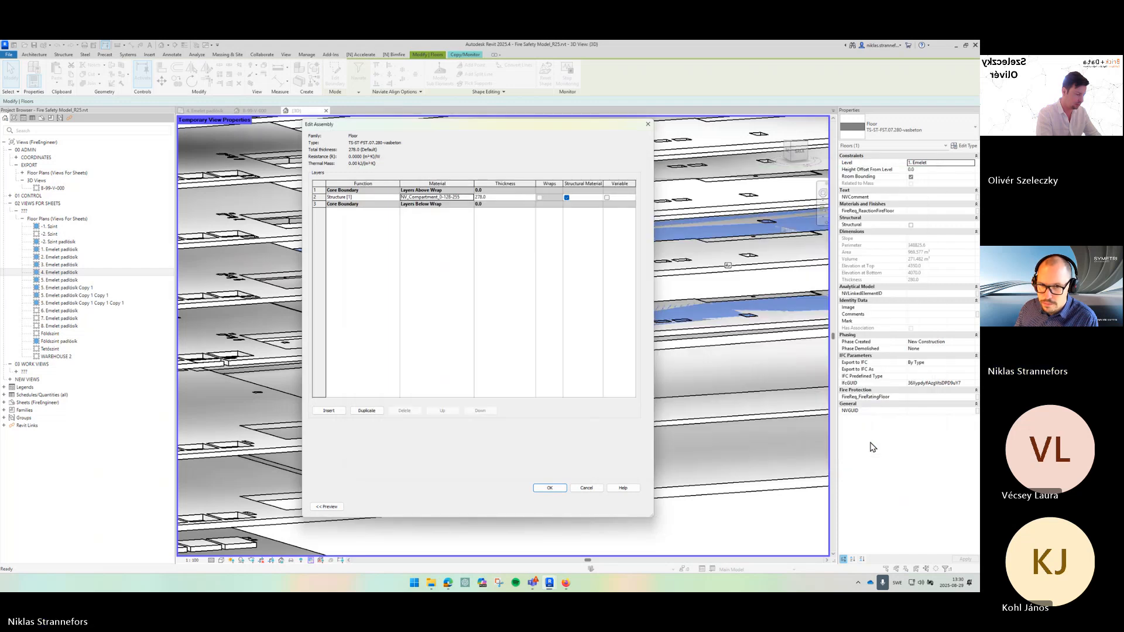
pyautogui.click(550, 488)
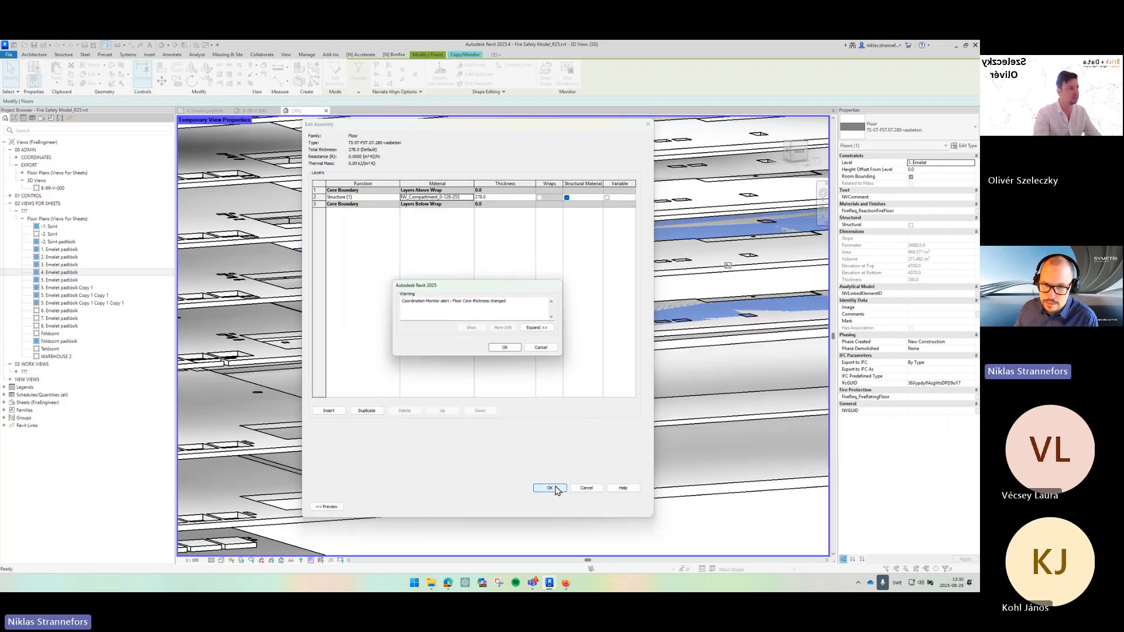
pyautogui.moveTo(401, 301); pyautogui.dragTo(521, 304)
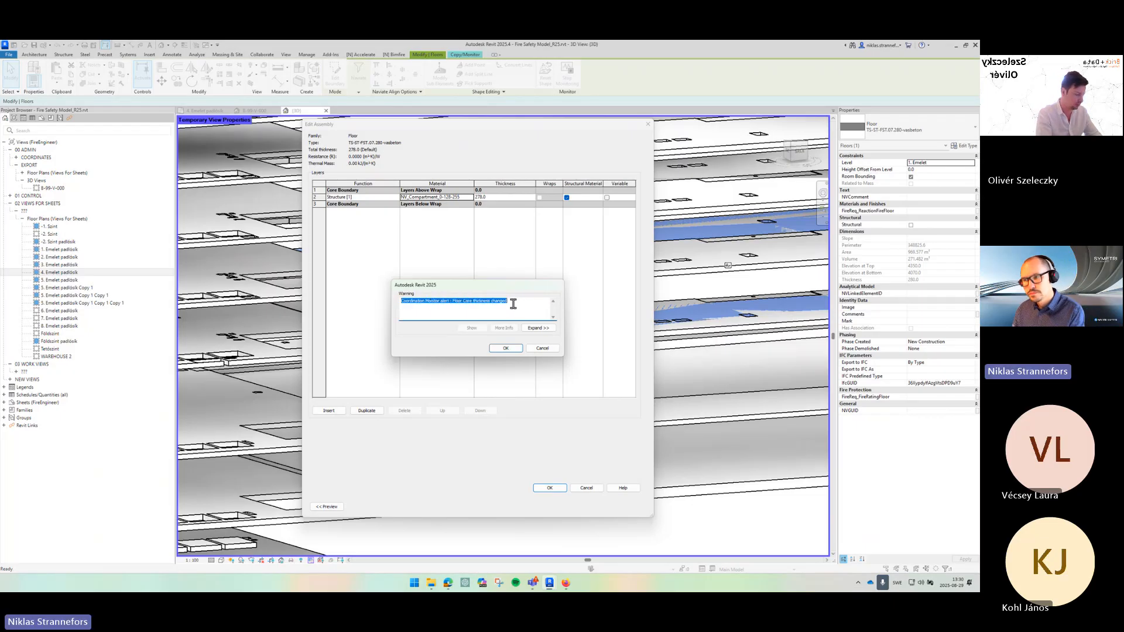
pyautogui.click(506, 347)
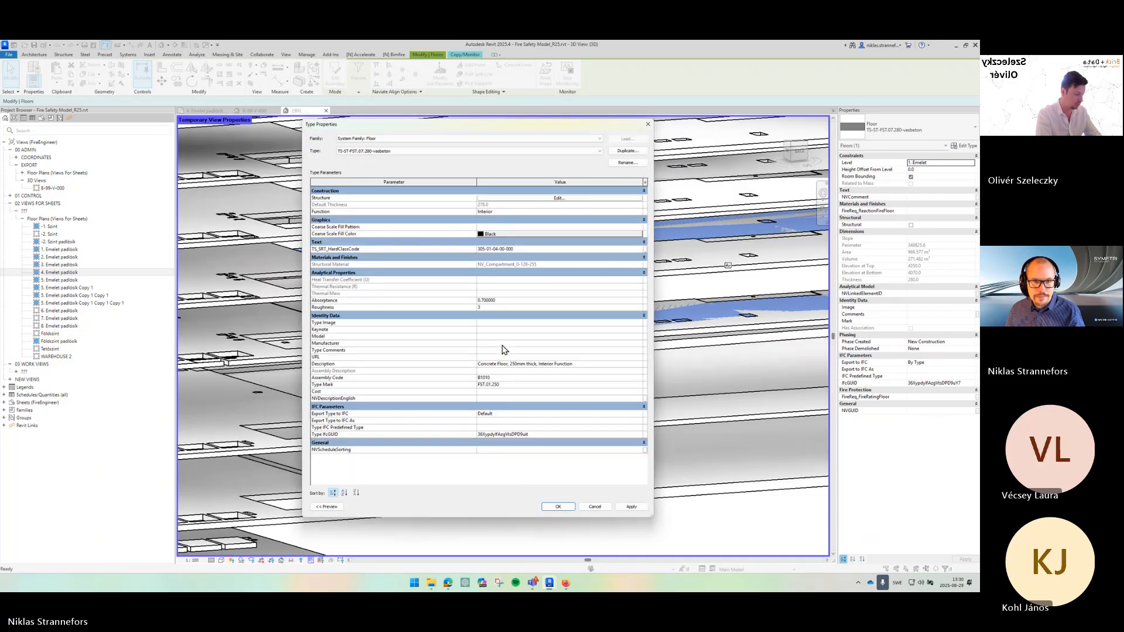
# - Set the floor type's coarse scale fill pattern to Solid fill
pyautogui.press('ctrl')
pyautogui.press('ctrl')
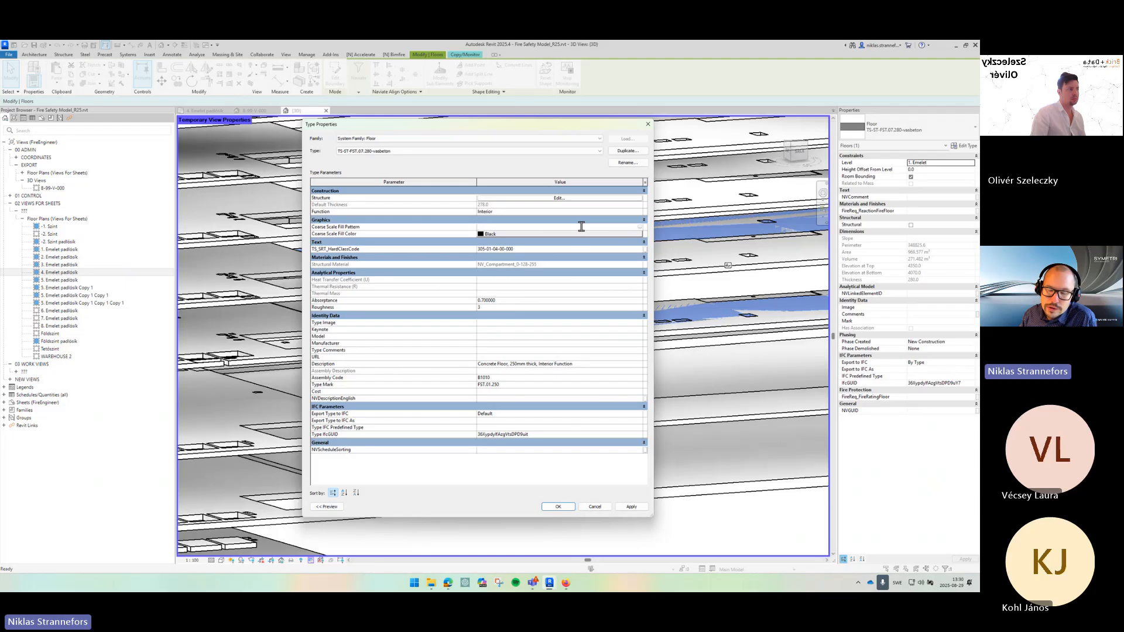
pyautogui.click(642, 228)
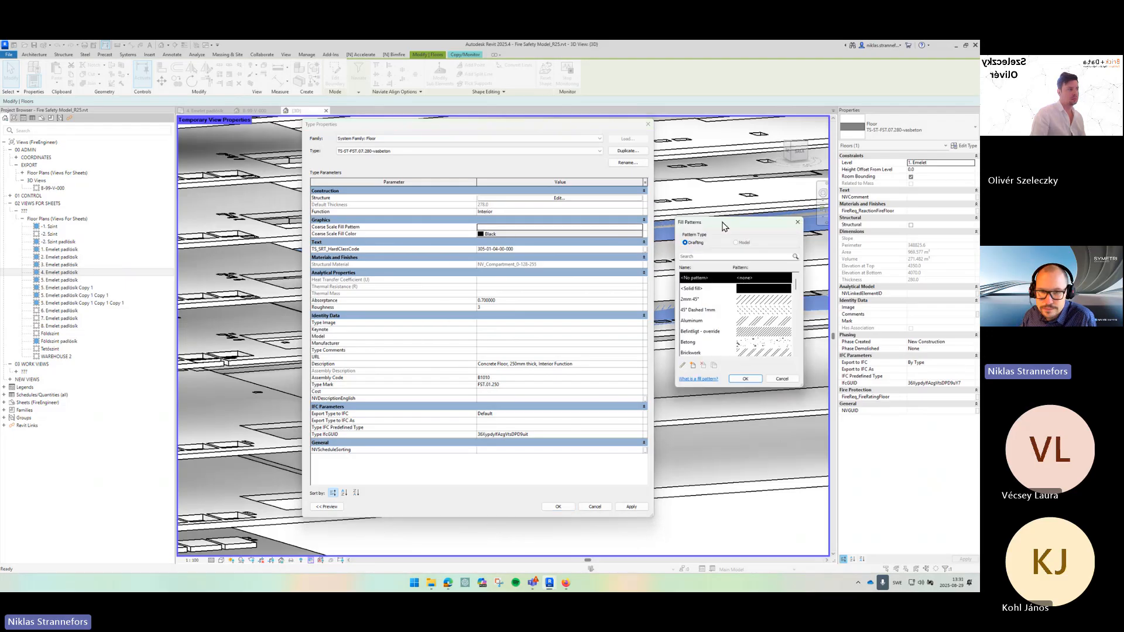
pyautogui.click(526, 243)
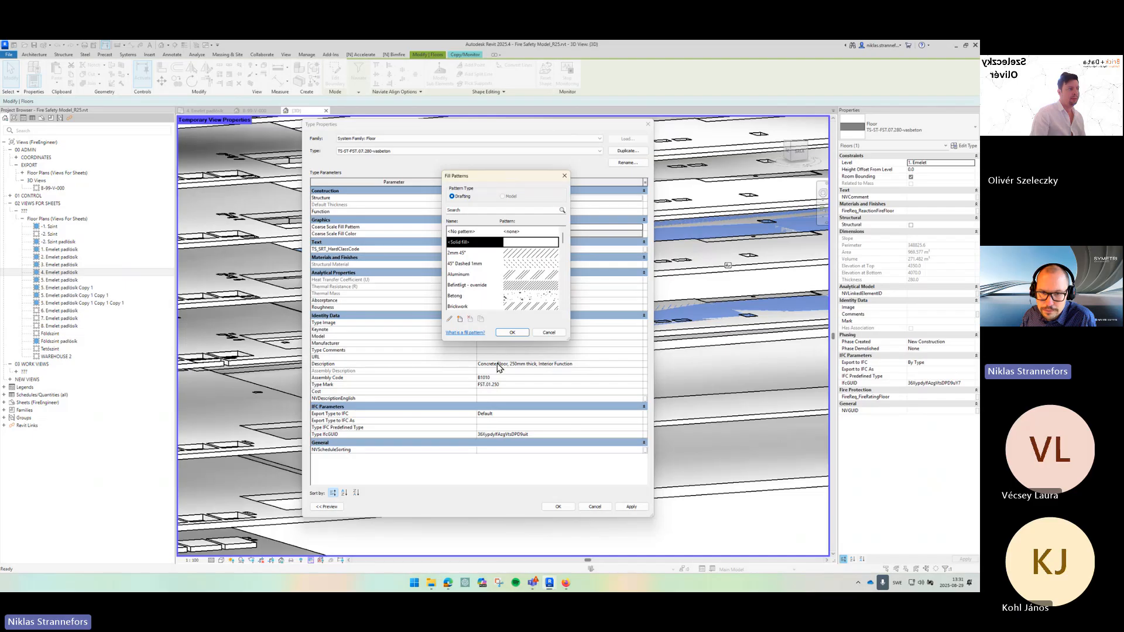
pyautogui.click(512, 332)
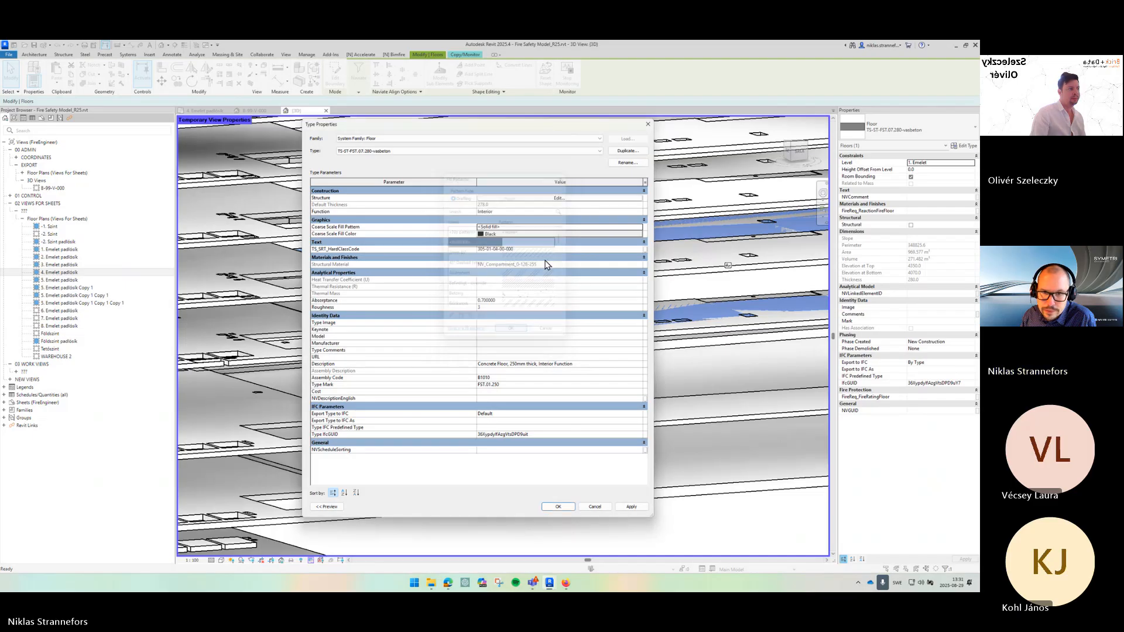
# - Set the coarse scale fill color to RGB 000-128-255 and confirm the type properties
pyautogui.click(494, 234)
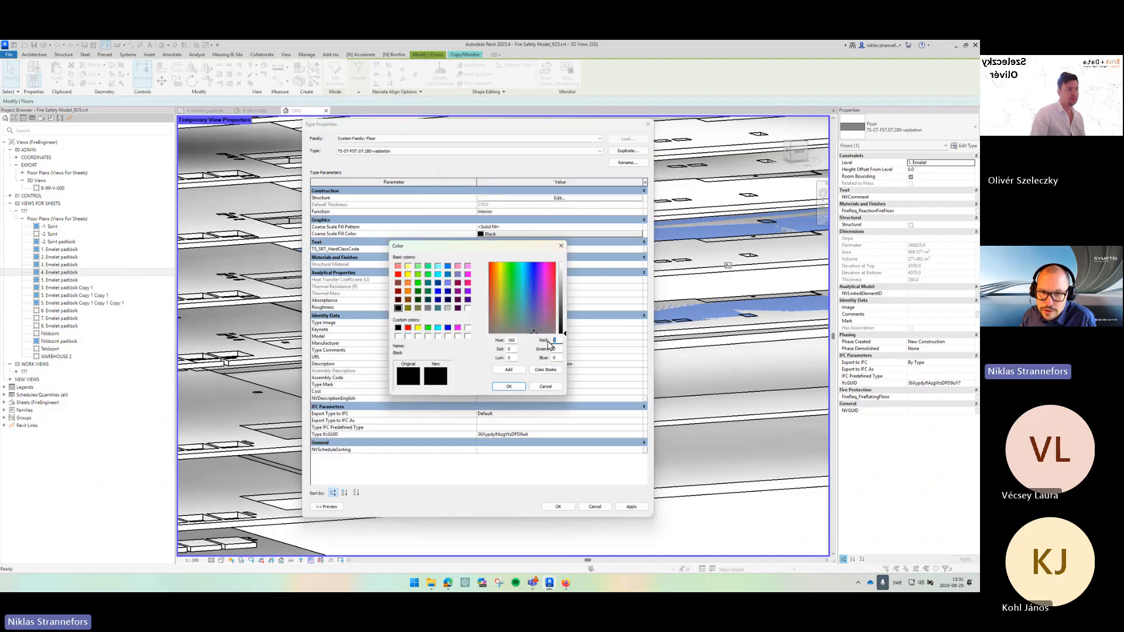
pyautogui.doubleClick(554, 349)
pyautogui.write('128')
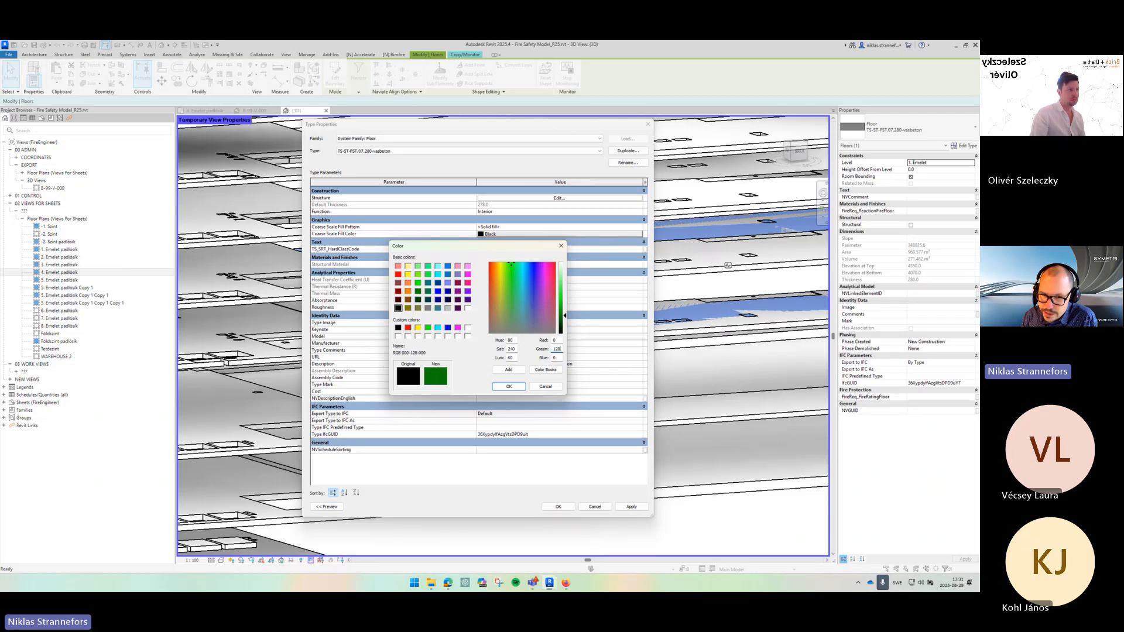
pyautogui.doubleClick(557, 358)
pyautogui.write('2')
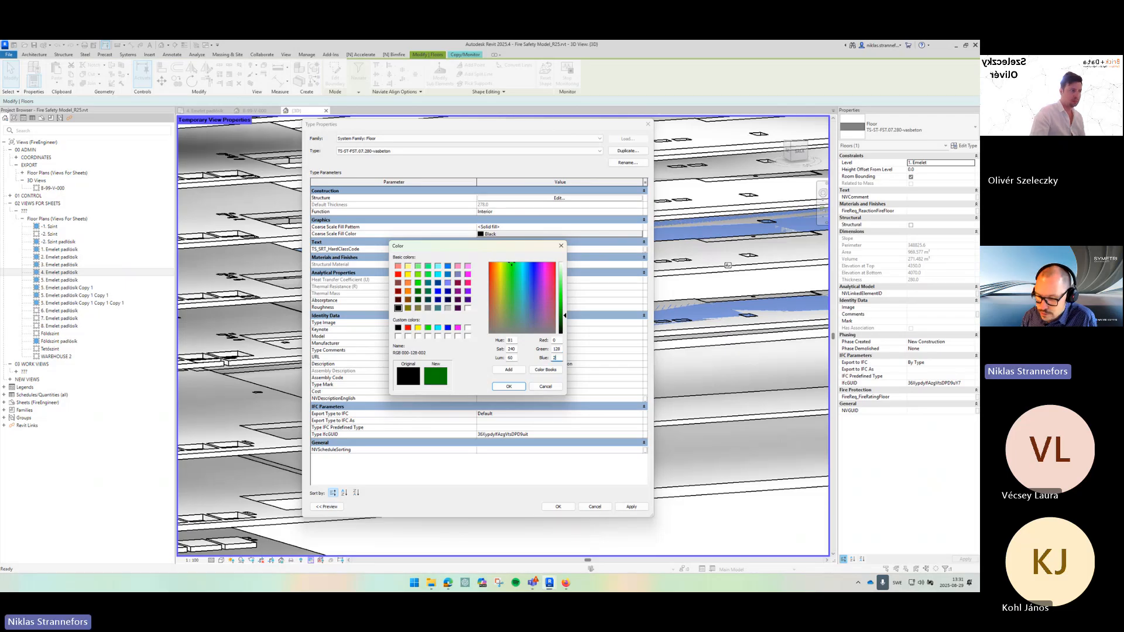
pyautogui.write('55')
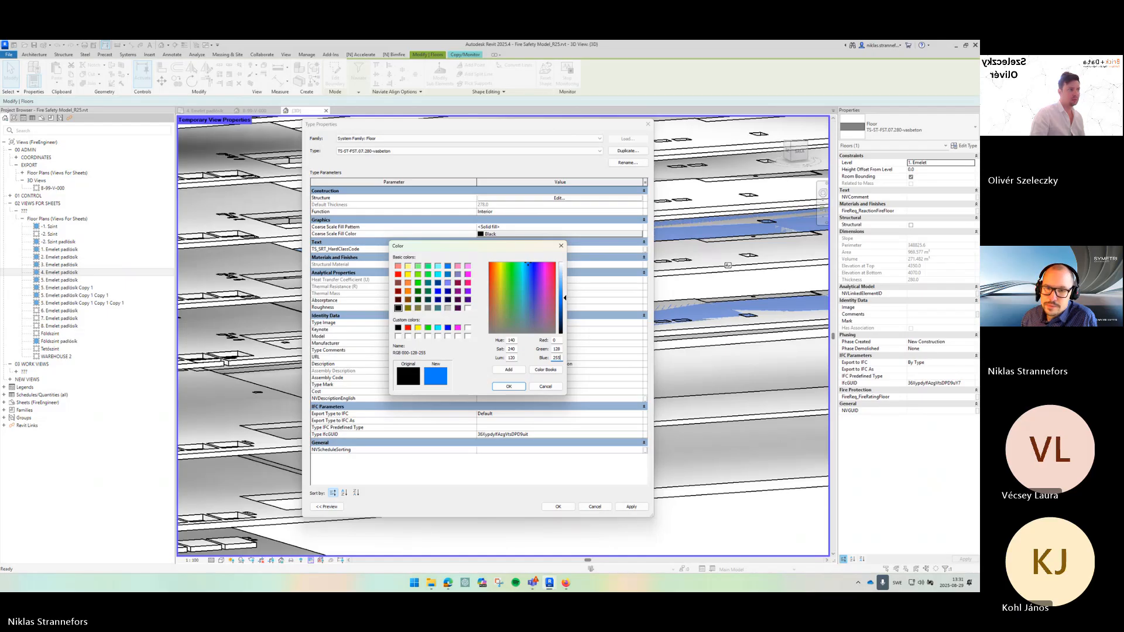
pyautogui.click(509, 387)
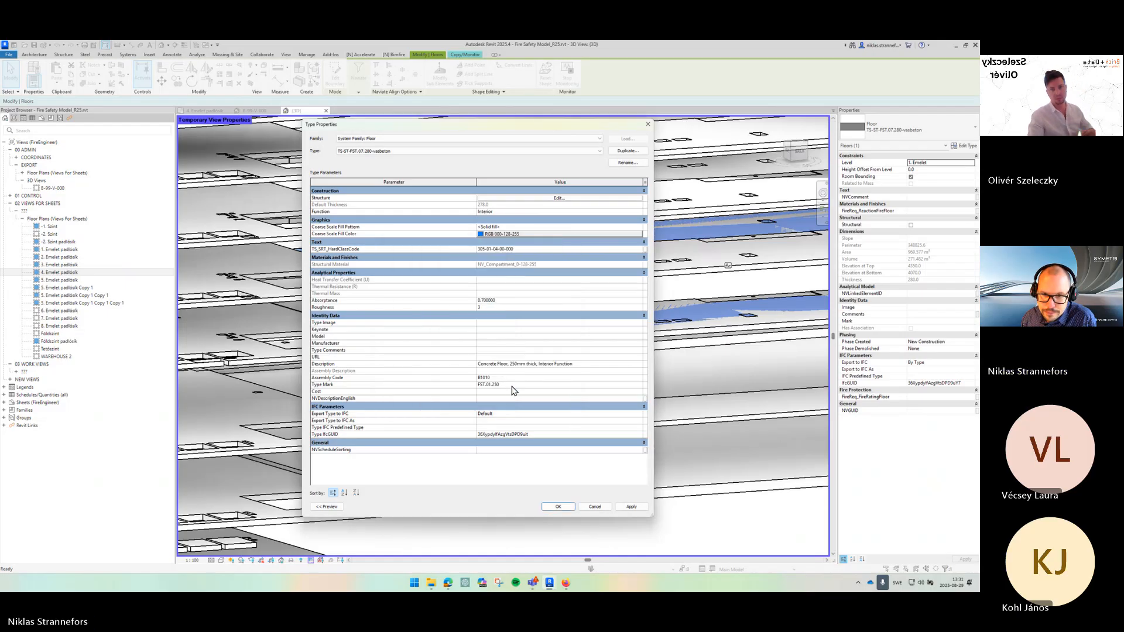
pyautogui.click(562, 507)
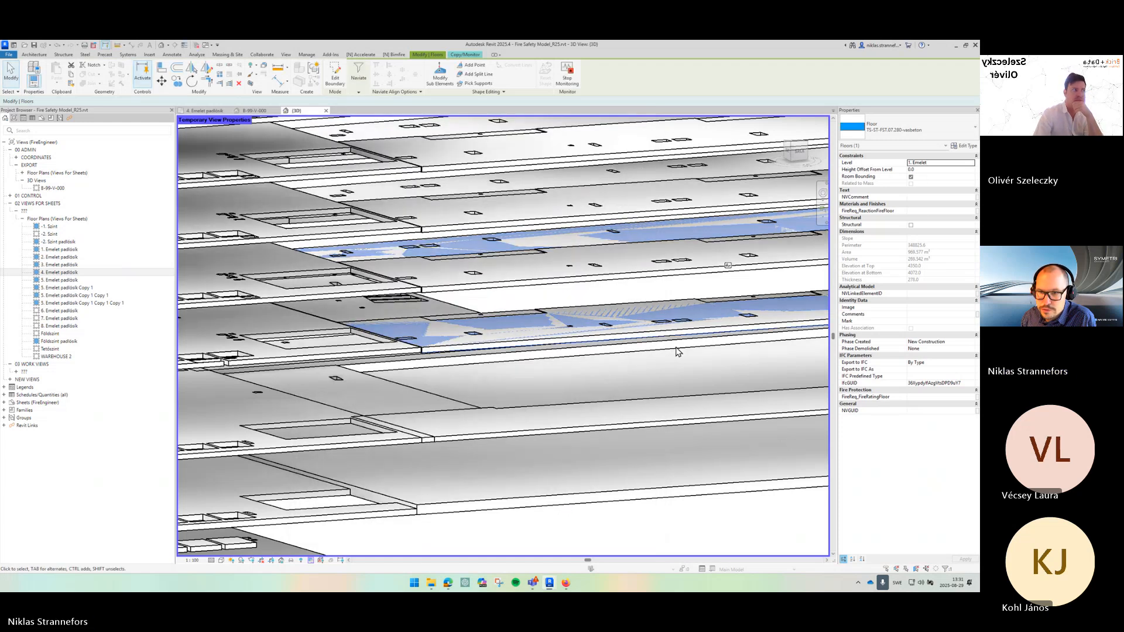
# - Set the copied floor's height offset from level to -1
pyautogui.click(718, 377)
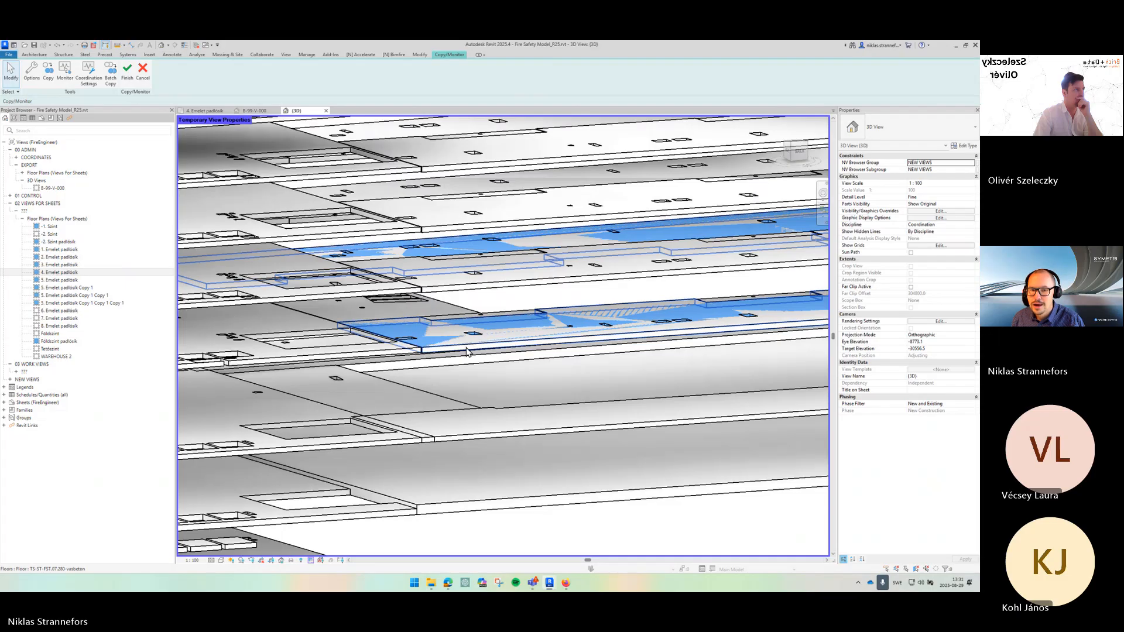
pyautogui.scroll(5, 427, 354)
pyautogui.click(427, 355)
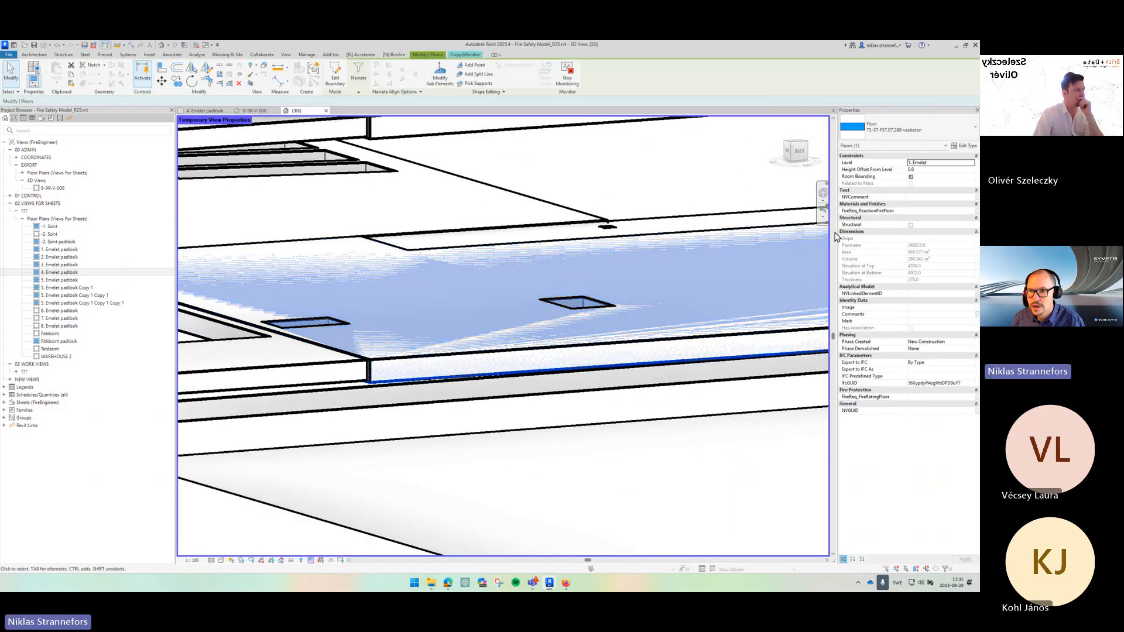
pyautogui.click(928, 169)
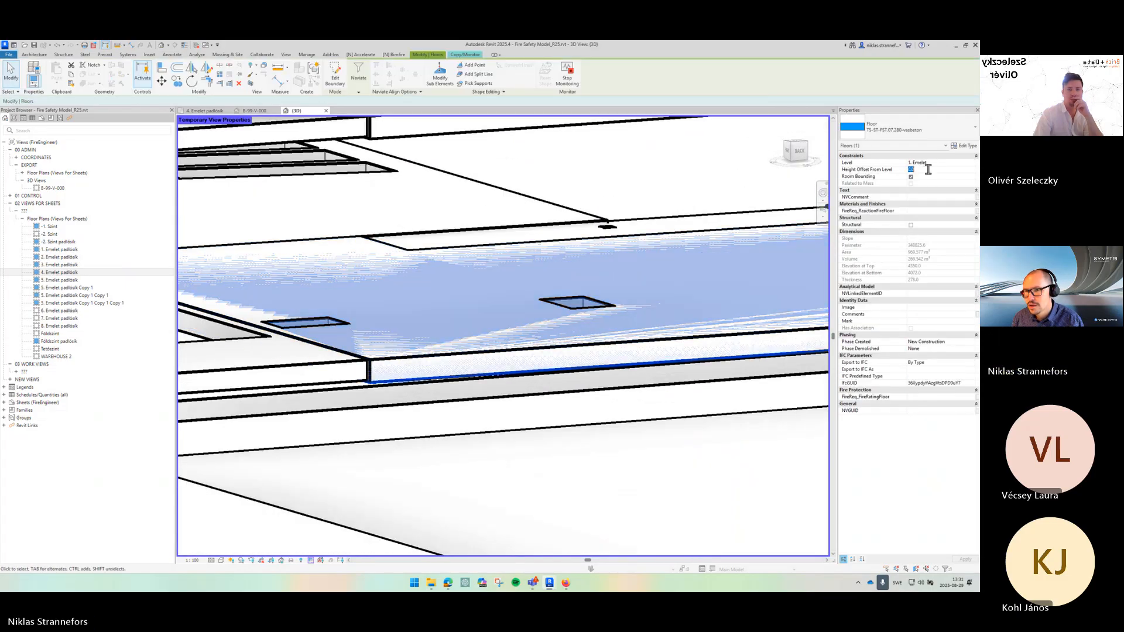
pyautogui.write('-1')
pyautogui.press('Return')
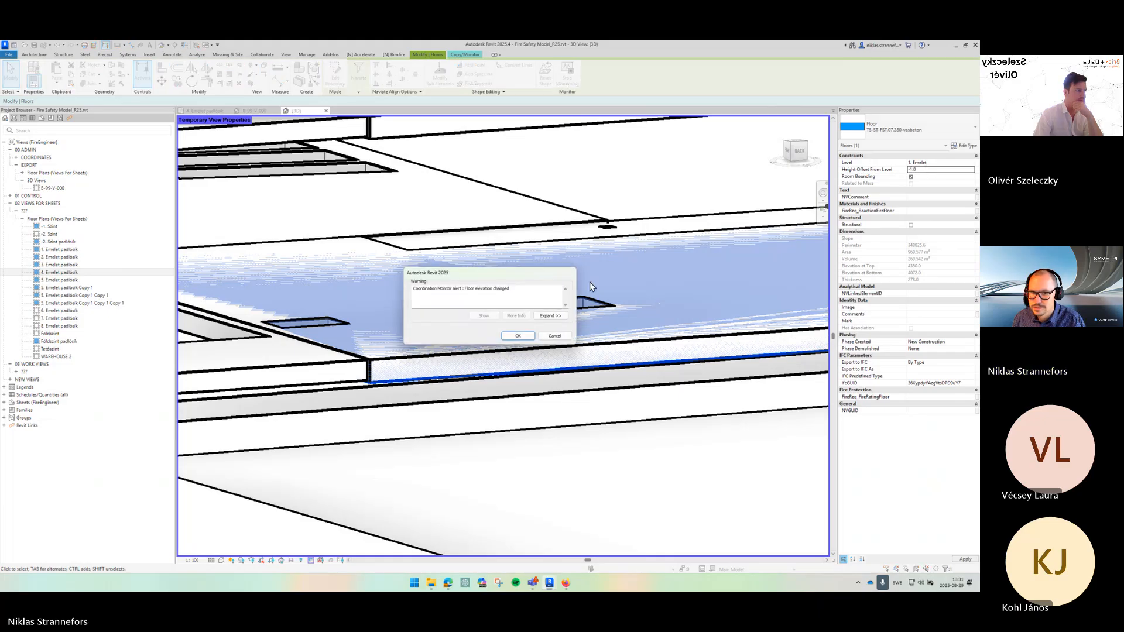
pyautogui.click(518, 335)
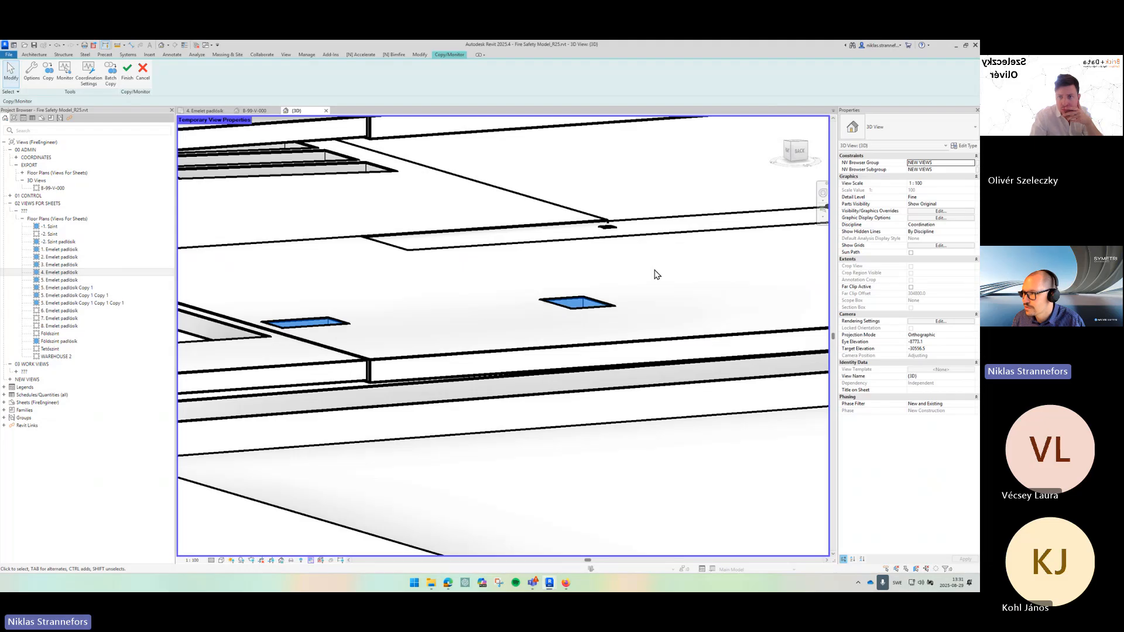
# - Try to copy another linked floor with the Copy/Monitor Copy tool, then cancel
pyautogui.click(642, 353)
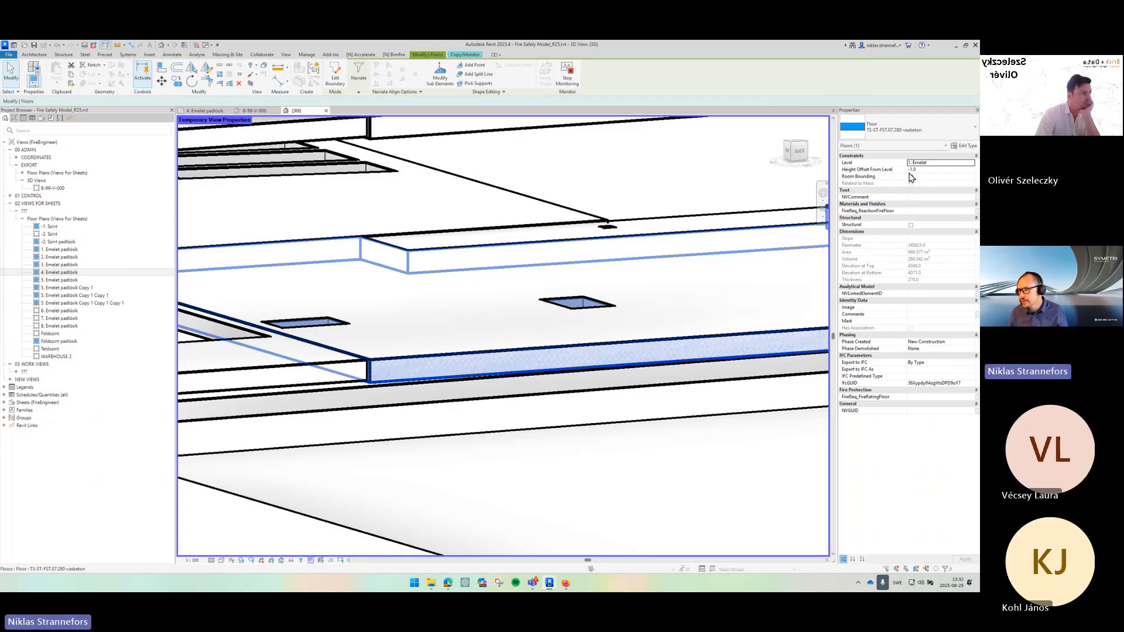
pyautogui.click(535, 421)
pyautogui.scroll(-5, 536, 418)
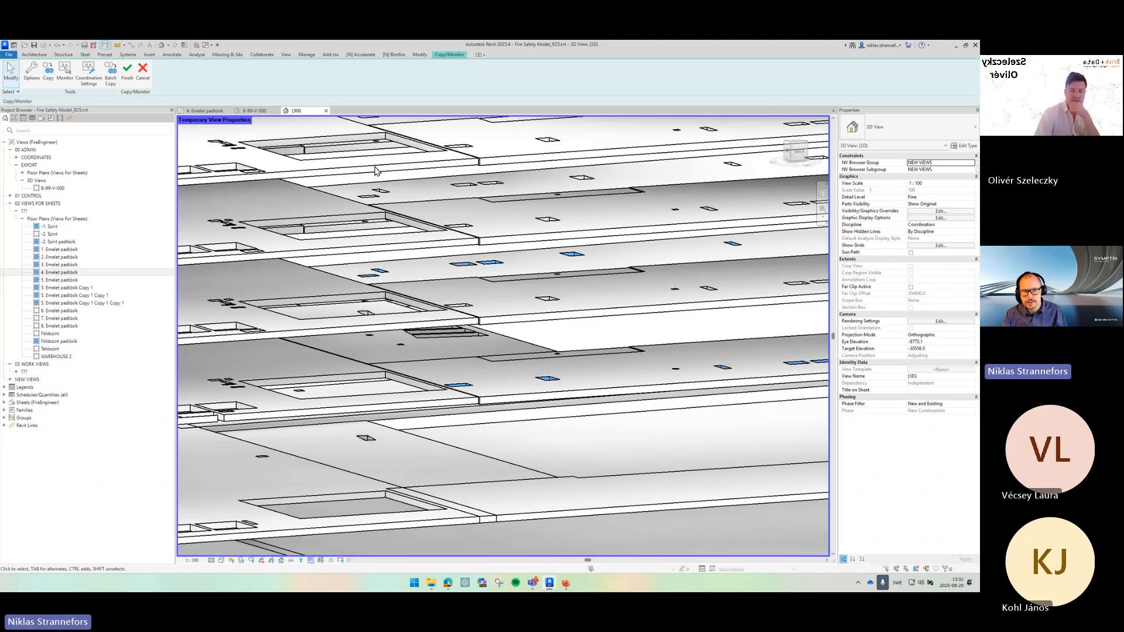
pyautogui.click(48, 70)
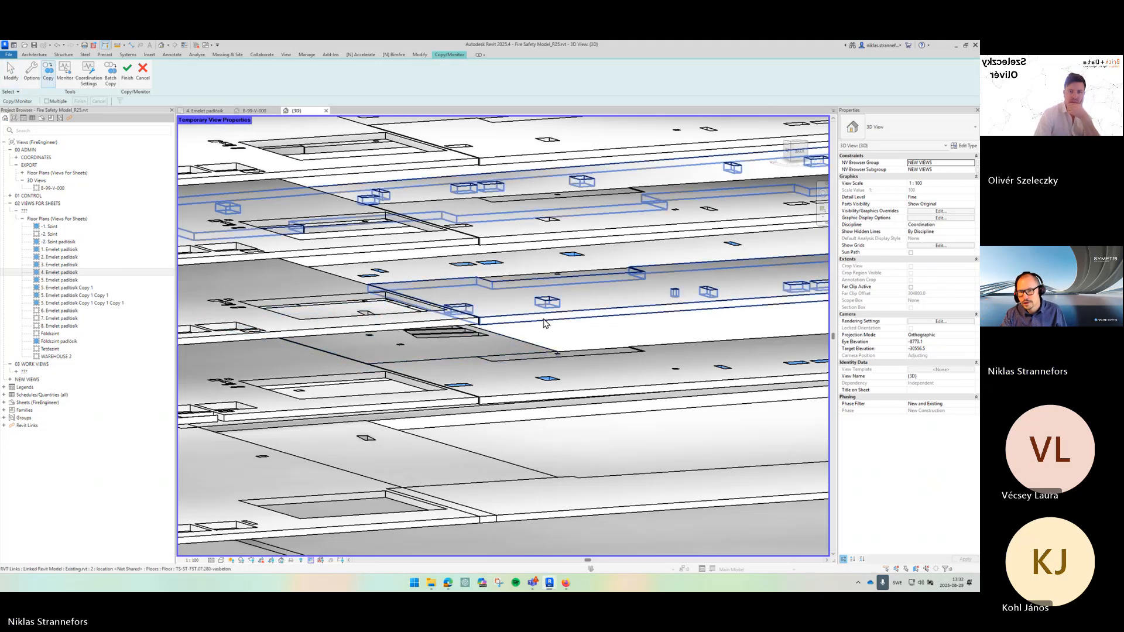
pyautogui.click(593, 322)
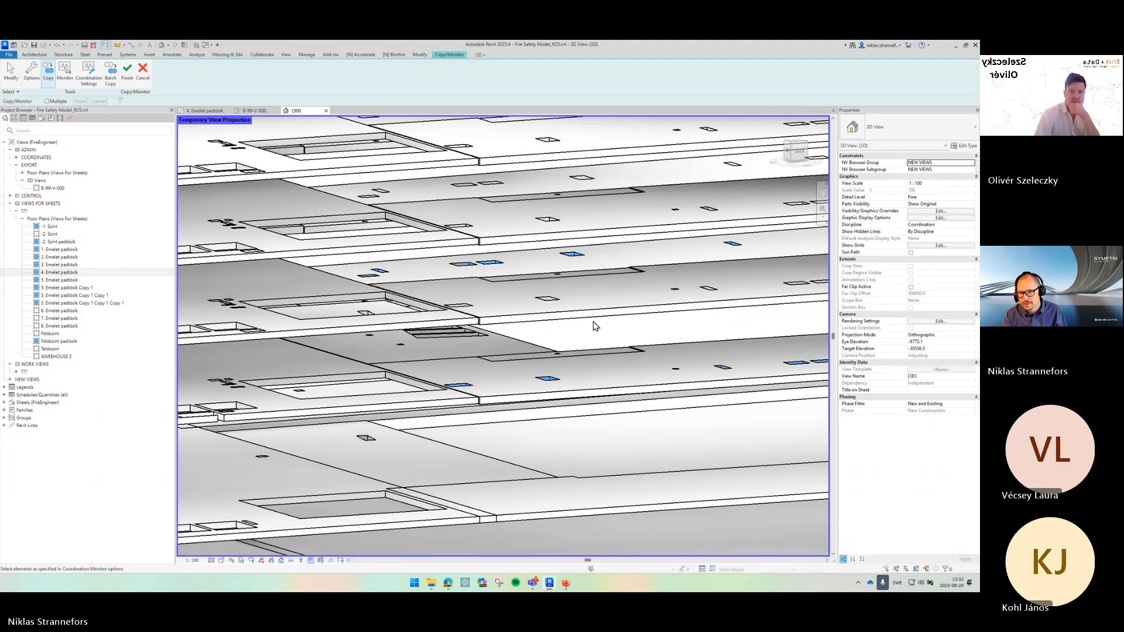
pyautogui.press('Escape')
# - Change the next linked floor copy to type TS-ST-FST.07.280-vasbeton and set its height offset from level to -1.0
pyautogui.click(647, 313)
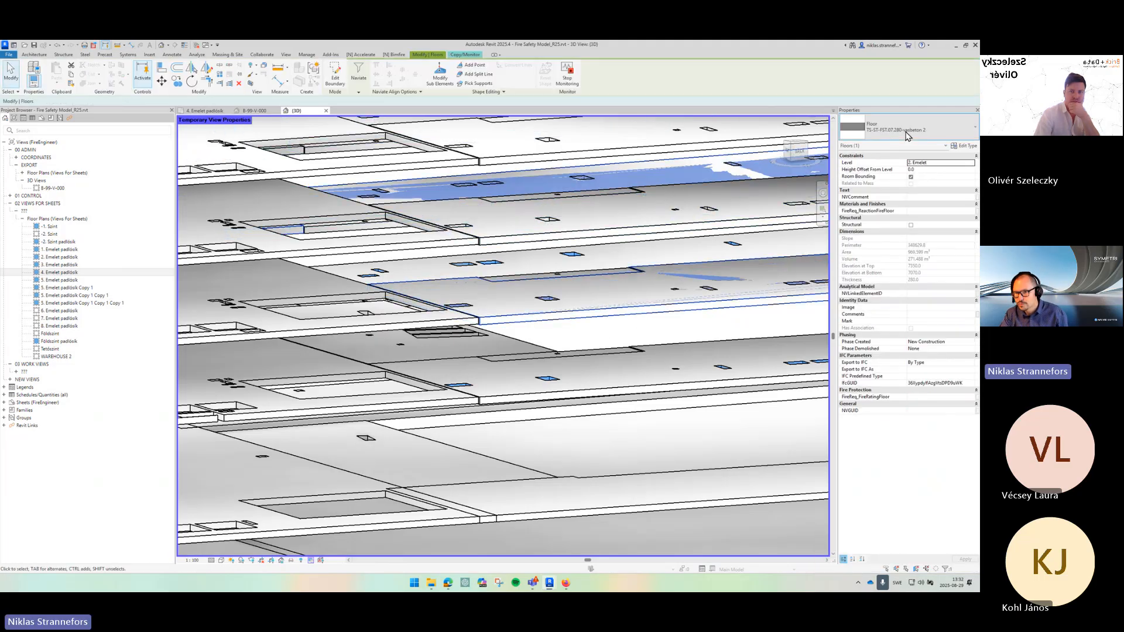
pyautogui.click(908, 131)
pyautogui.click(878, 368)
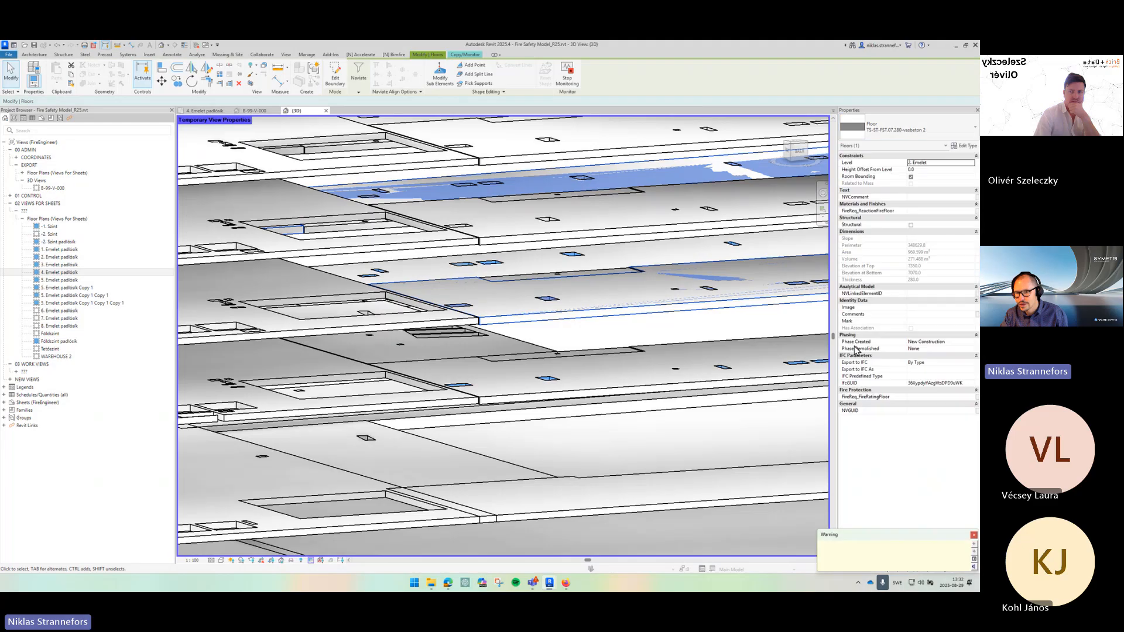
pyautogui.click(928, 170)
pyautogui.write('-1.0')
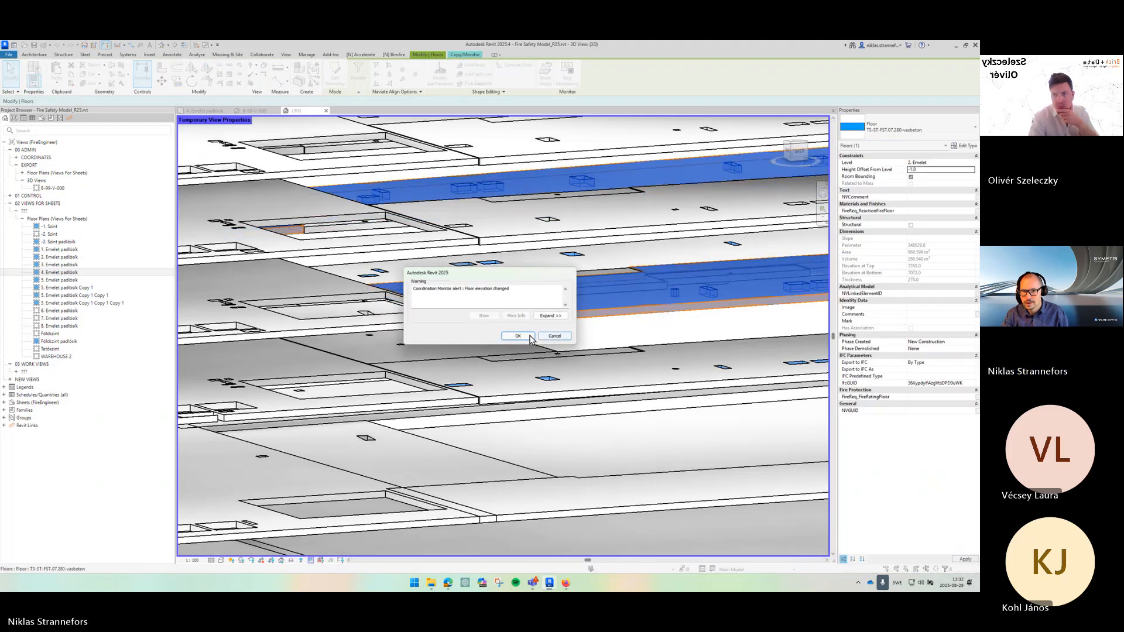
pyautogui.click(542, 336)
# - Temporarily isolate the copied compartment floor to inspect it in 3D, then reset the temporary isolation
pyautogui.scroll(5, 594, 311)
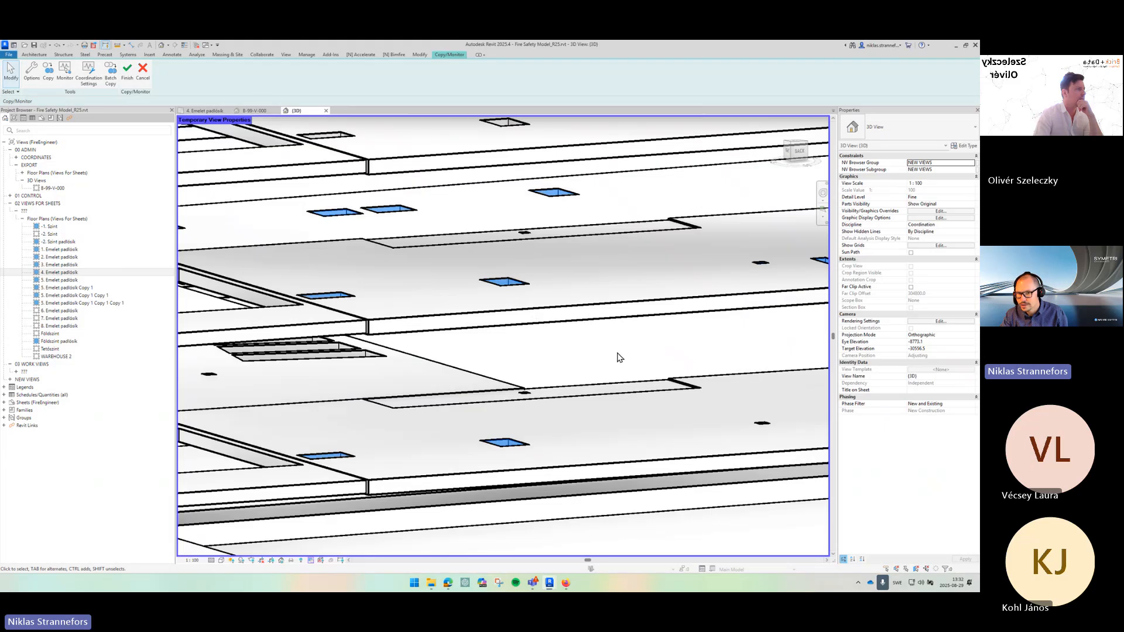
pyautogui.scroll(-4, 618, 354)
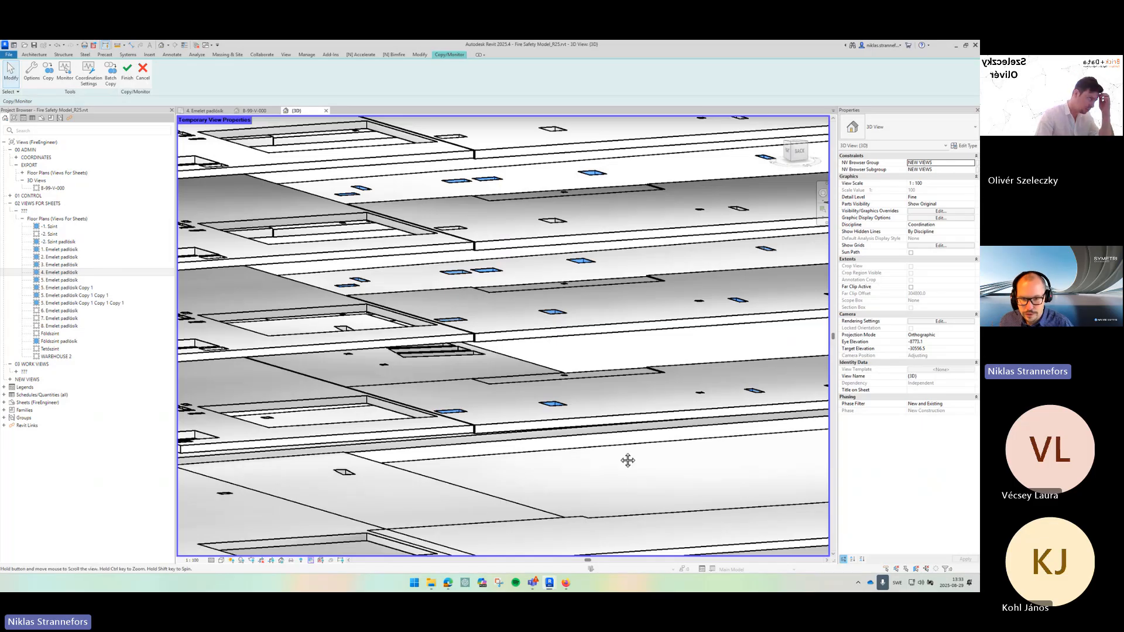
pyautogui.moveTo(627, 459); pyautogui.dragTo(522, 410)
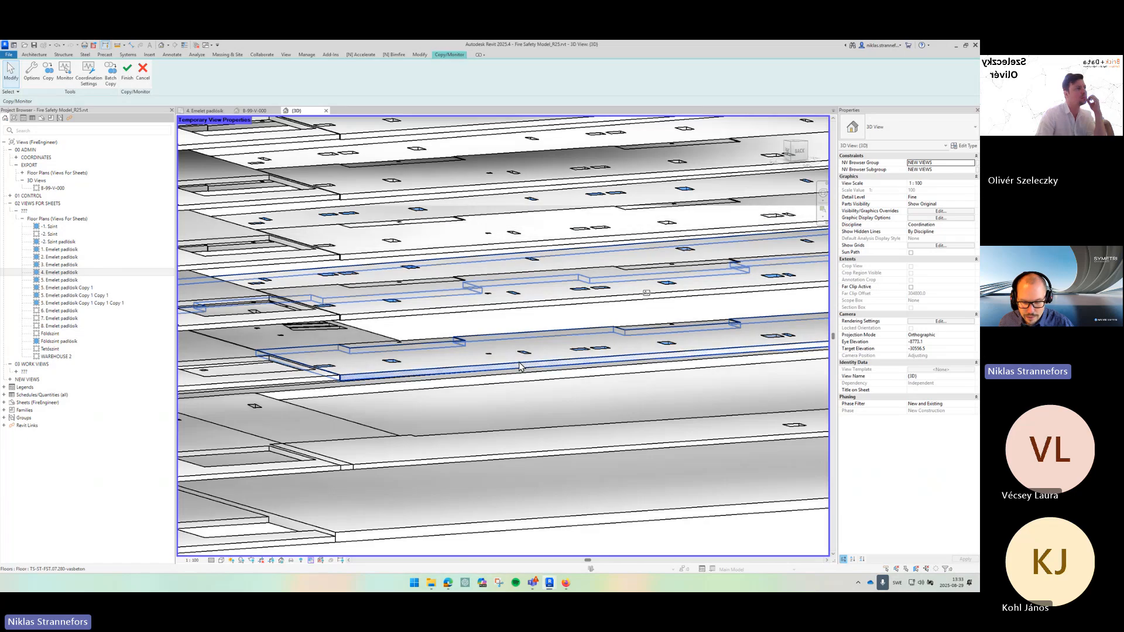
pyautogui.click(520, 367)
pyautogui.press('h')
pyautogui.press('i')
pyautogui.press('Escape')
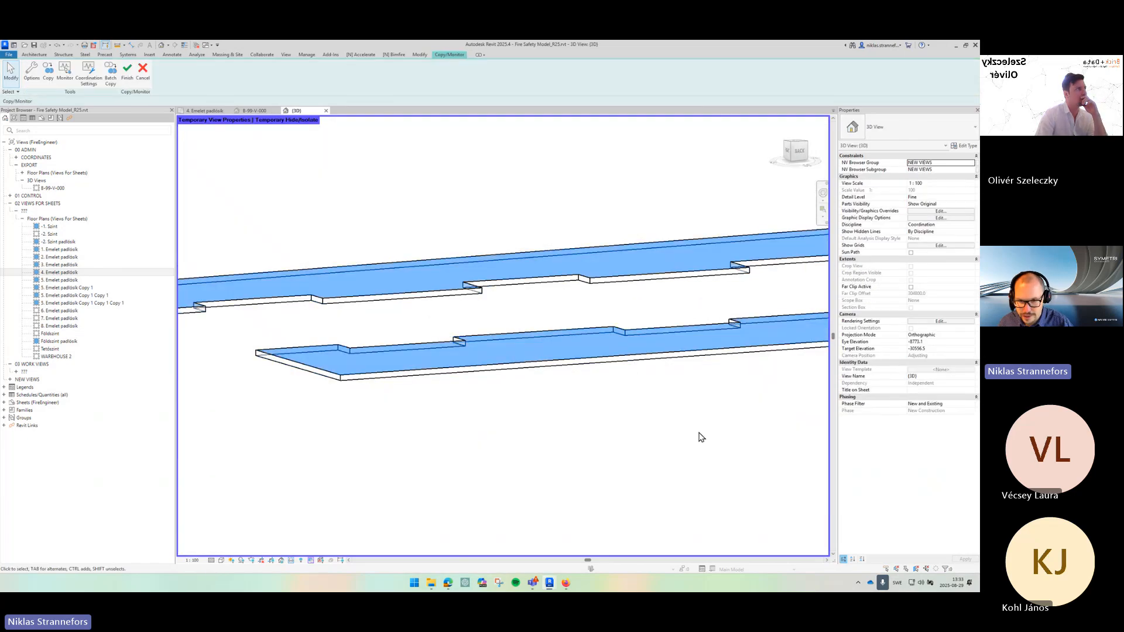
pyautogui.moveTo(701, 437); pyautogui.dragTo(574, 427)
pyautogui.scroll(-1, 574, 427)
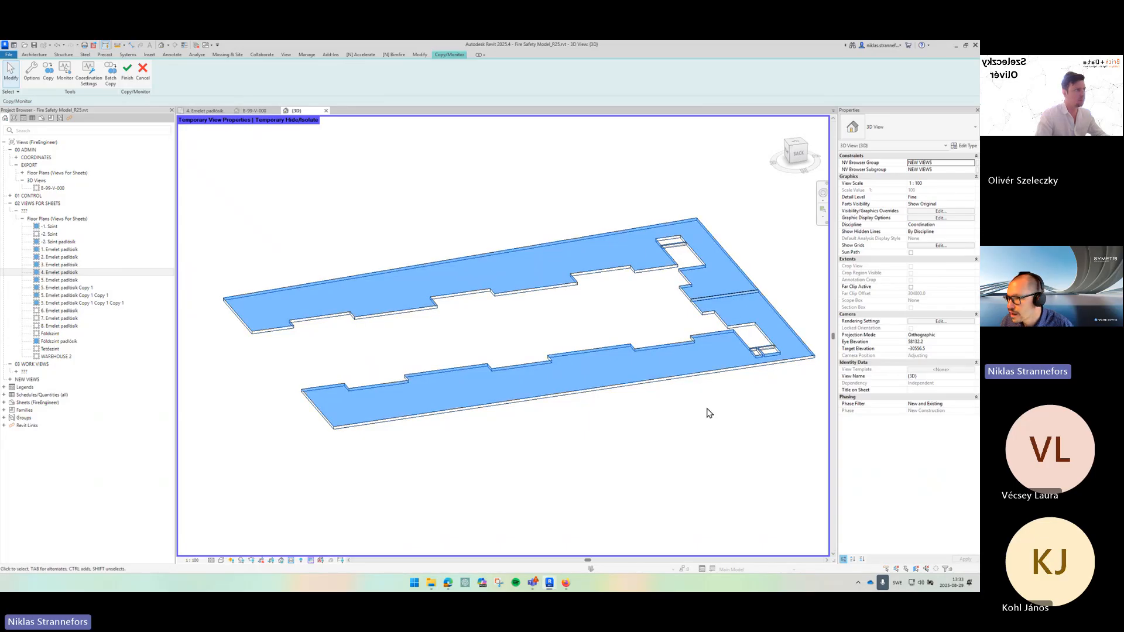
pyautogui.moveTo(700, 401); pyautogui.dragTo(738, 387)
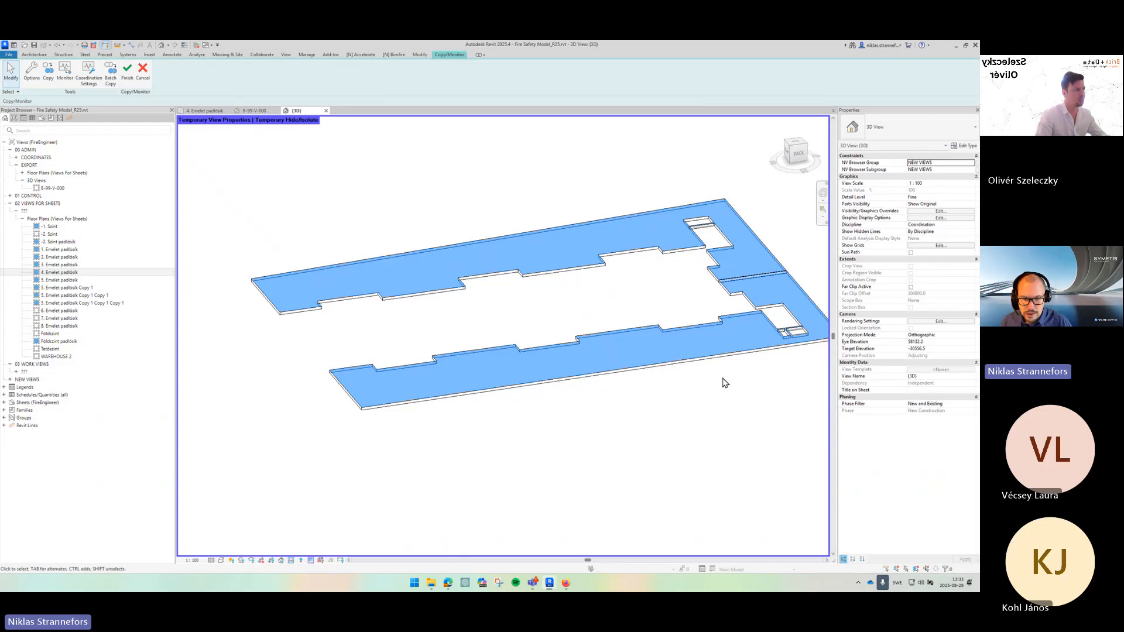
pyautogui.click(291, 561)
pyautogui.click(325, 552)
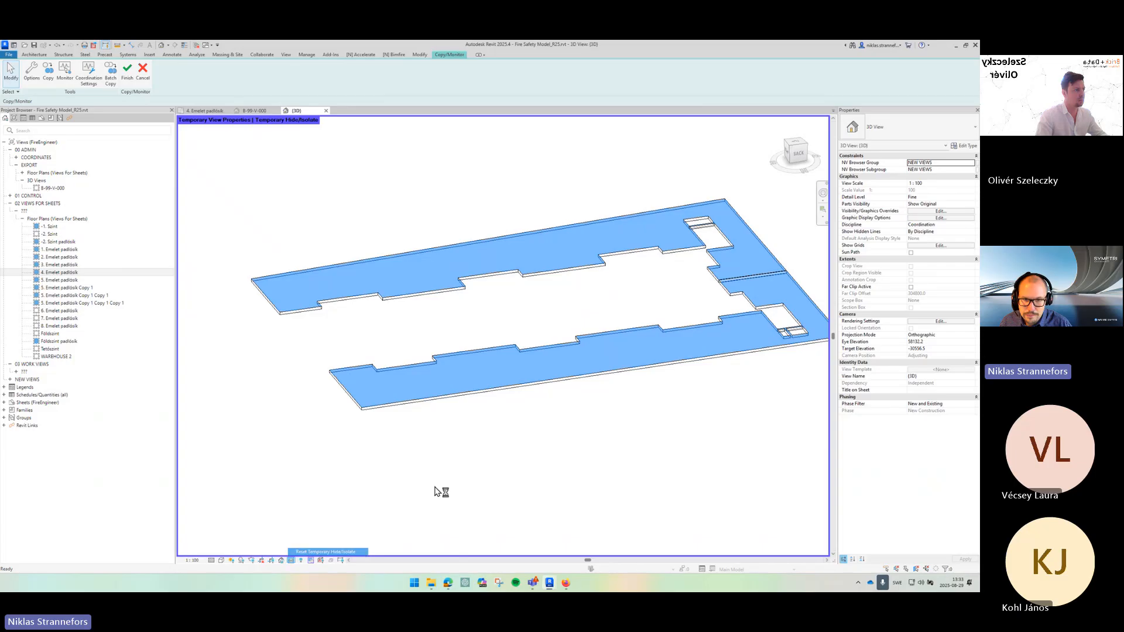
# - Close the other open views so only the 3D view remains
pyautogui.scroll(4, 494, 381)
pyautogui.click(493, 381)
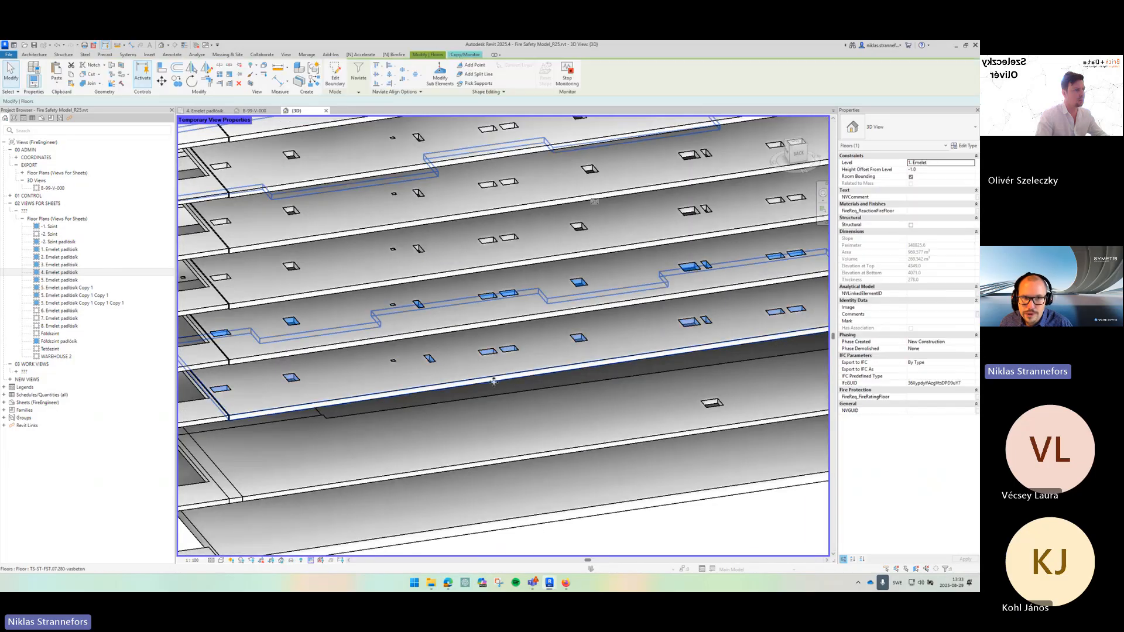
pyautogui.press('Escape')
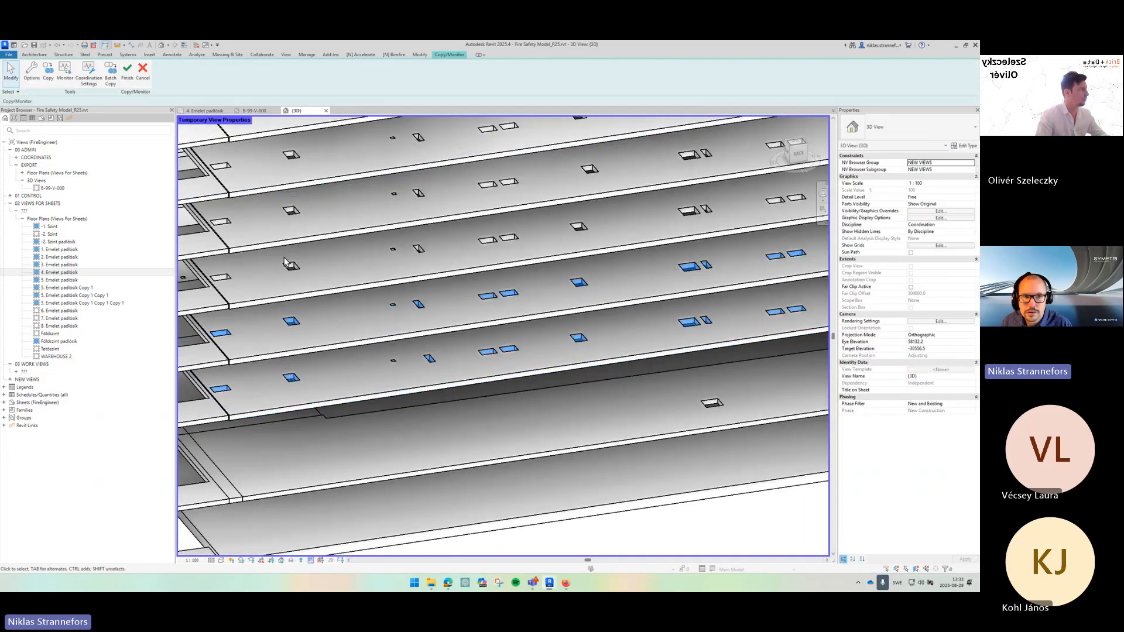
pyautogui.click(276, 111)
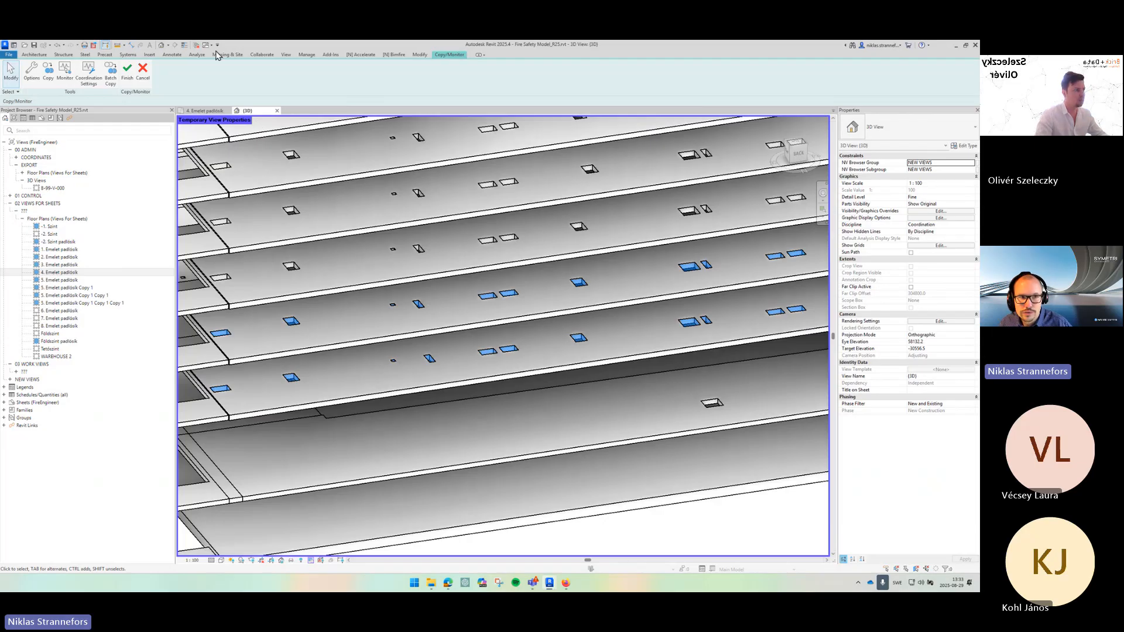
pyautogui.click(285, 54)
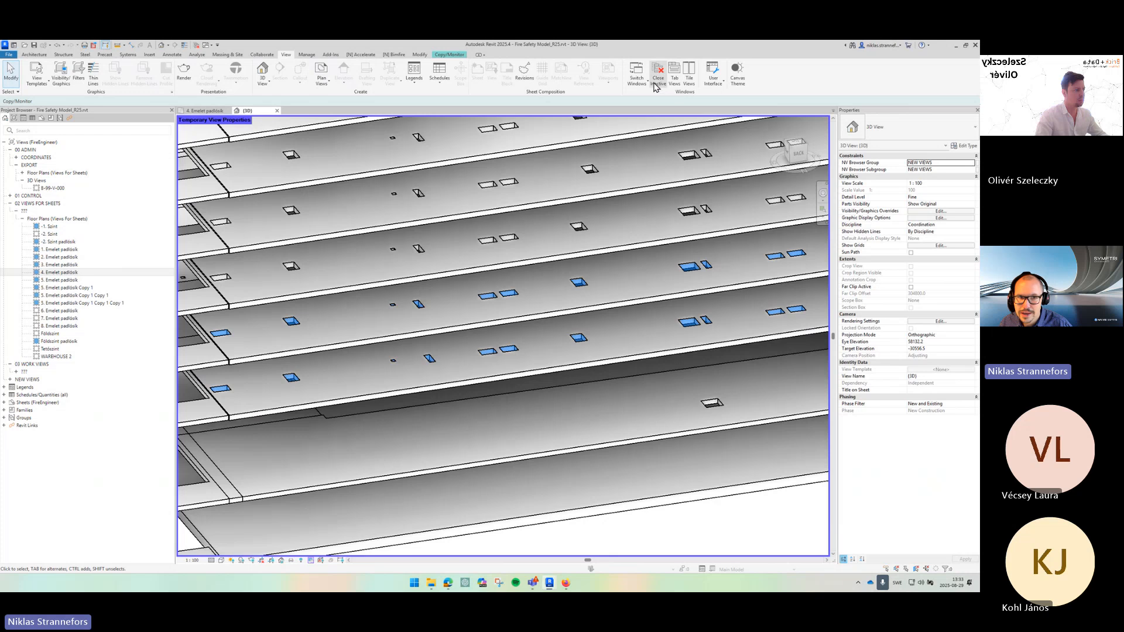
pyautogui.click(202, 111)
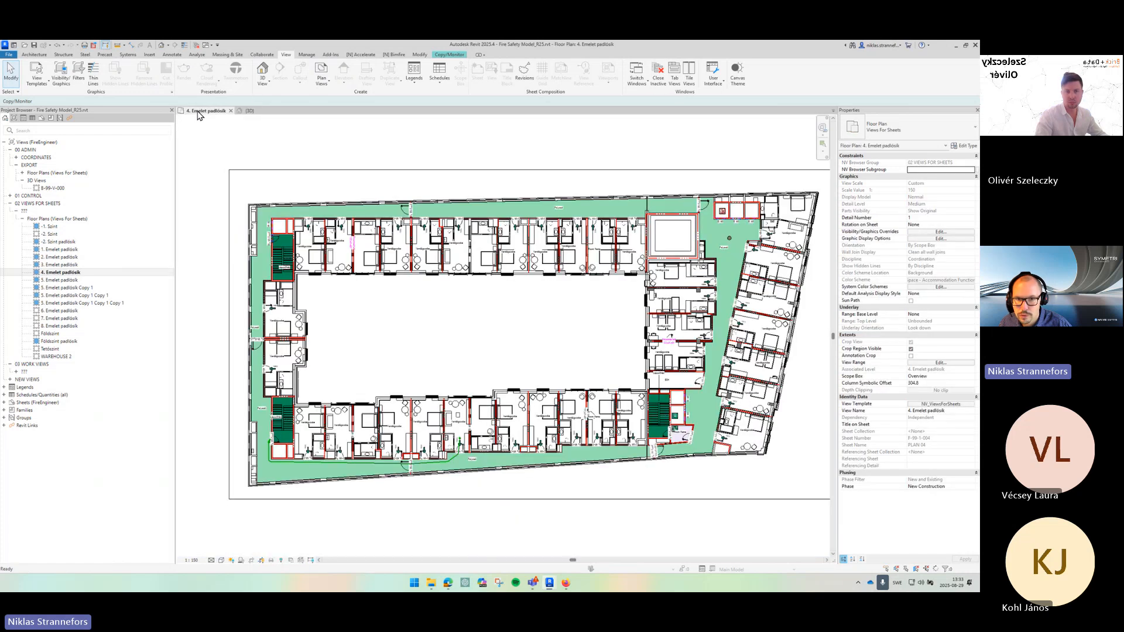
pyautogui.click(246, 111)
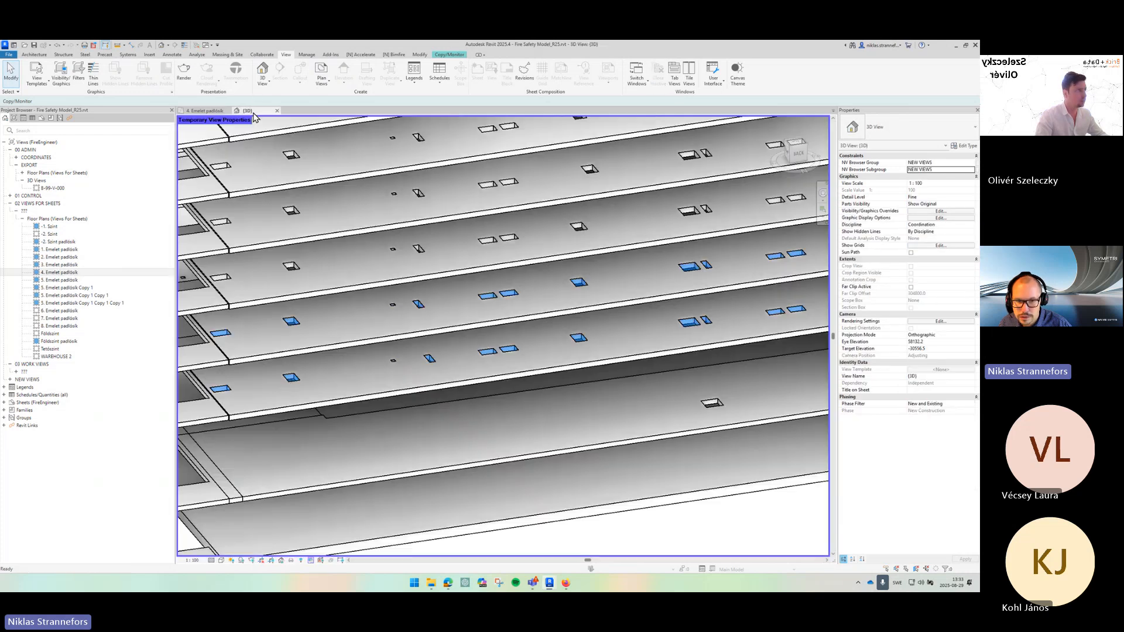
pyautogui.click(467, 387)
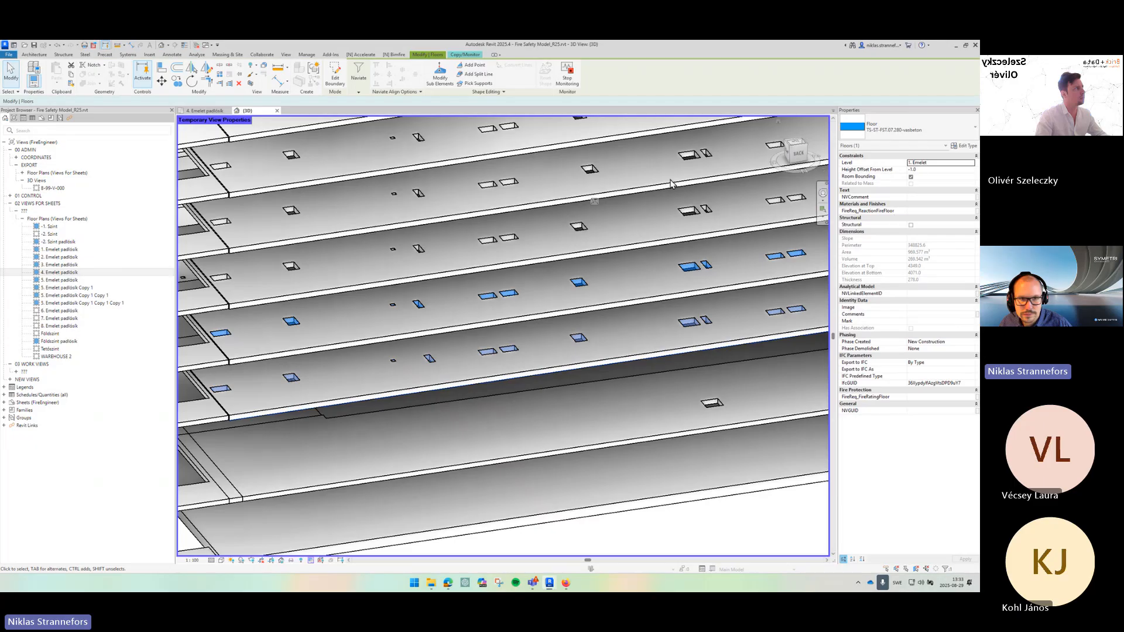
pyautogui.click(288, 56)
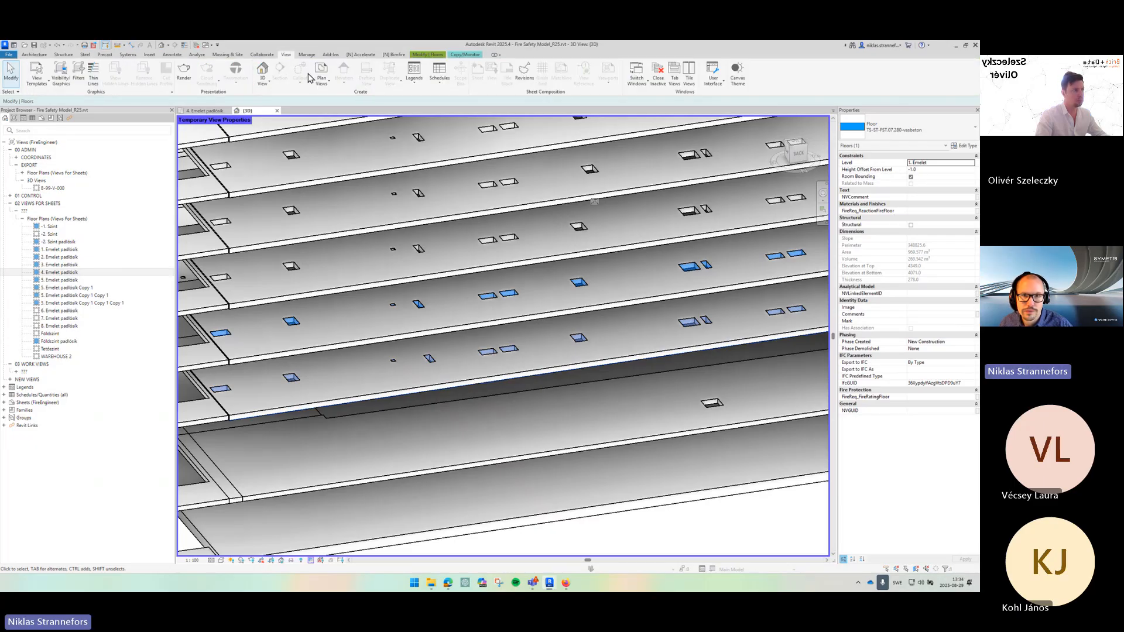
pyautogui.click(658, 73)
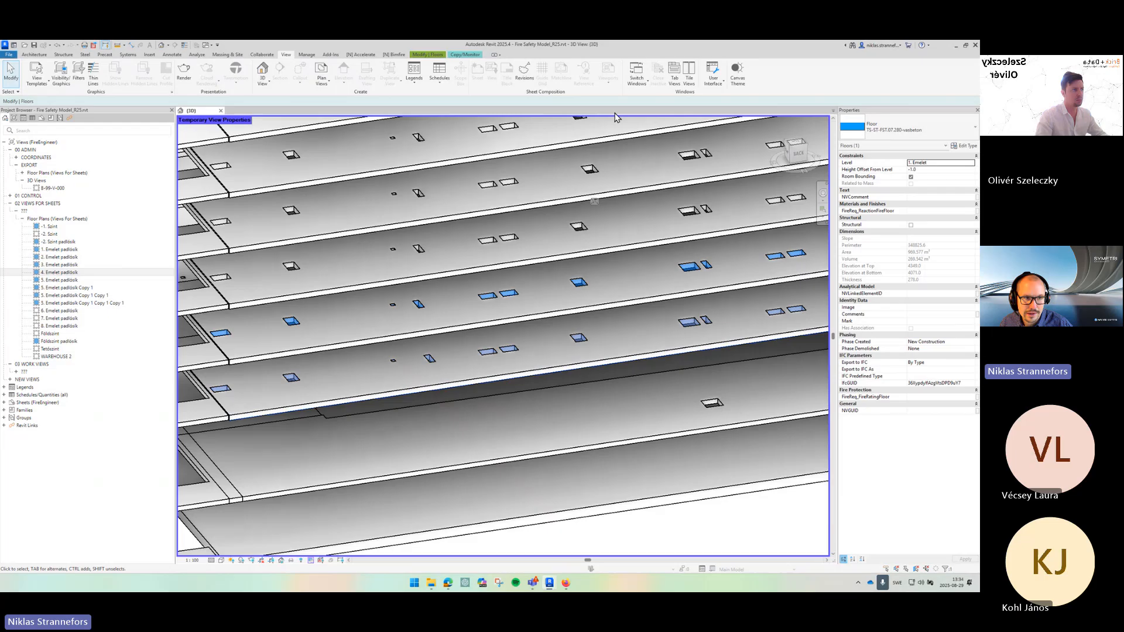
# - Open the 1. Emelet padlock floor plan and tile it beside the 3D view
pyautogui.click(97, 251)
pyautogui.doubleClick(97, 250)
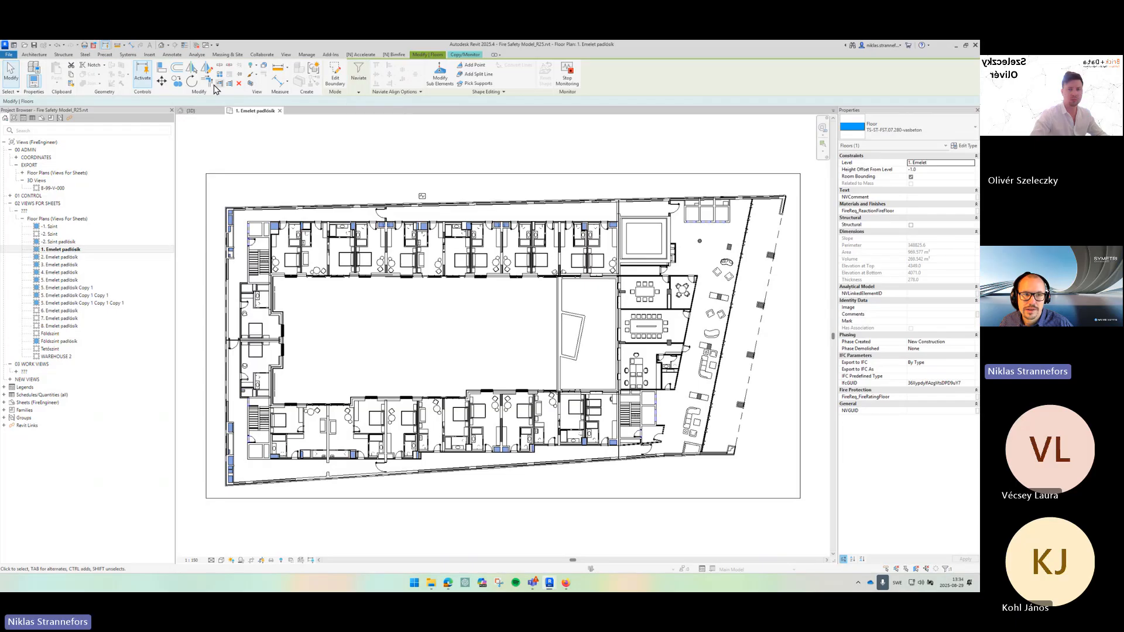
pyautogui.click(288, 56)
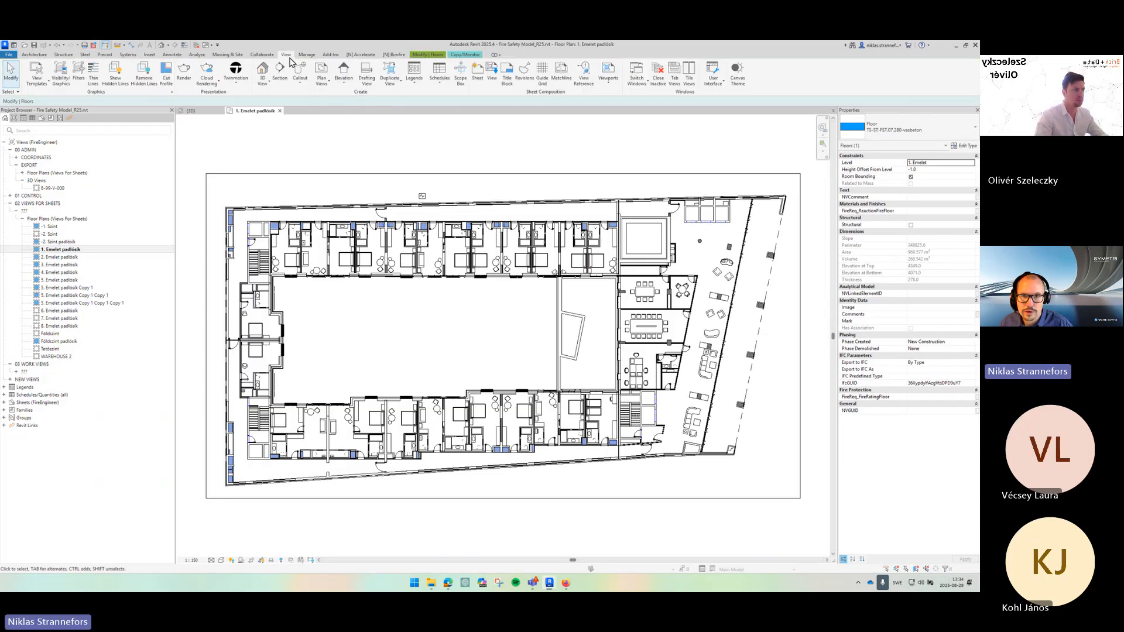
pyautogui.click(690, 73)
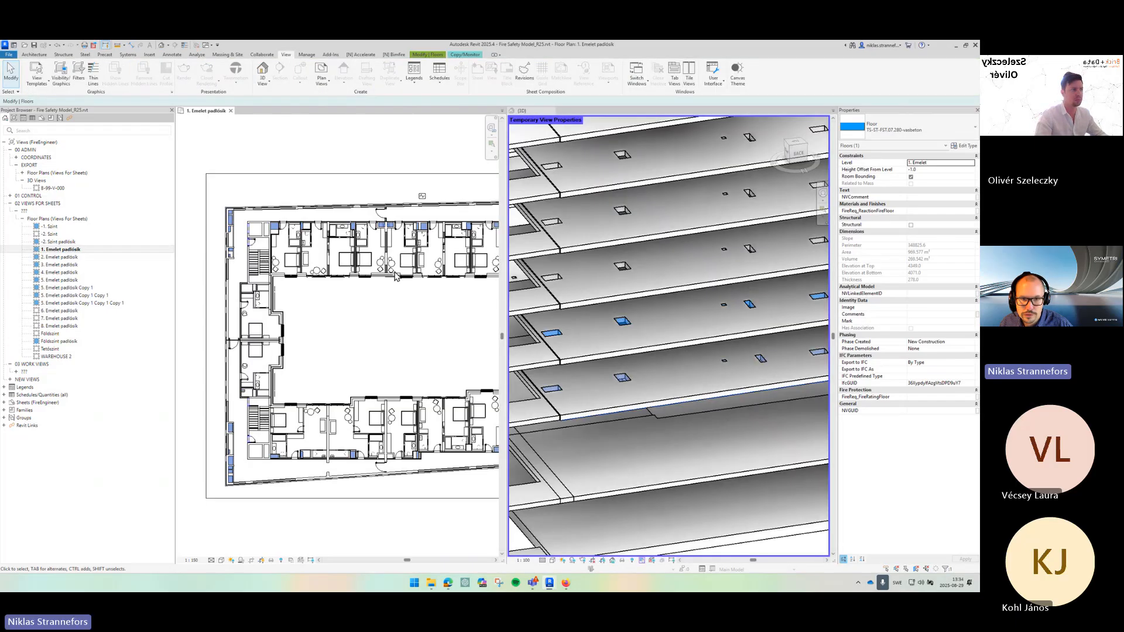
pyautogui.scroll(-3, 396, 276)
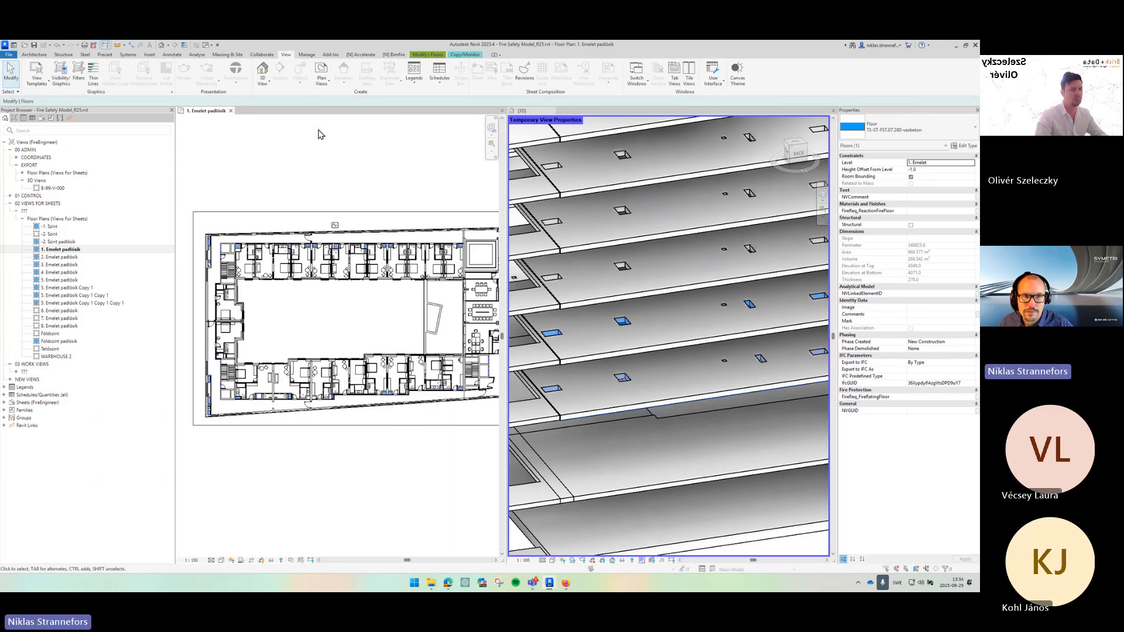
# - Open the copied floor's boundary for editing and examine its sketch lines around the 1. Emelet plan
pyautogui.click(434, 55)
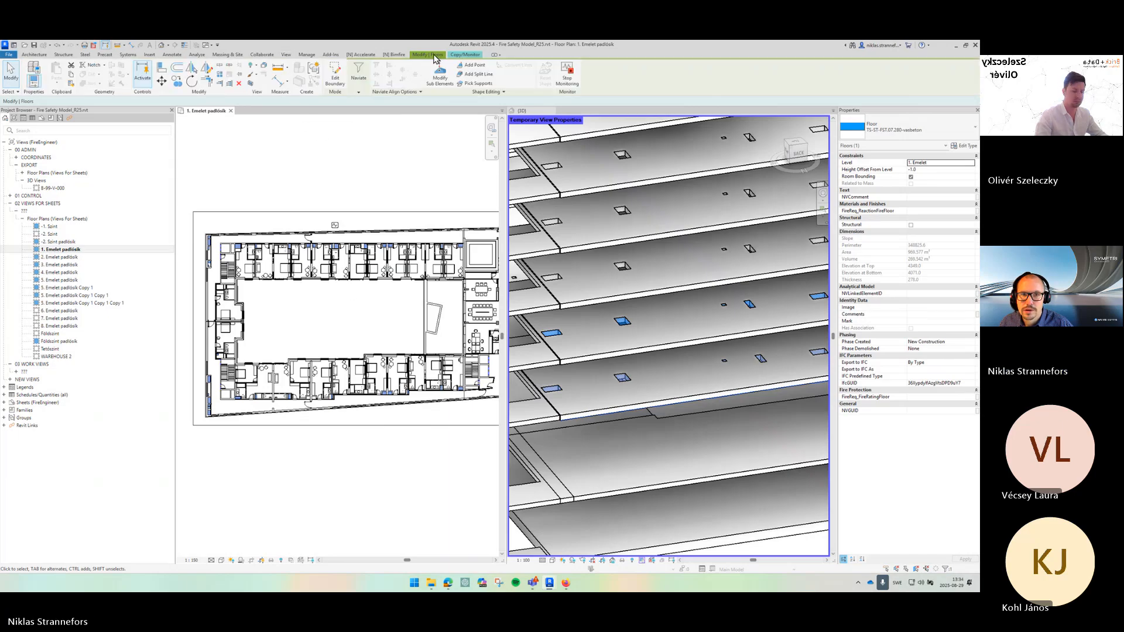
pyautogui.click(335, 75)
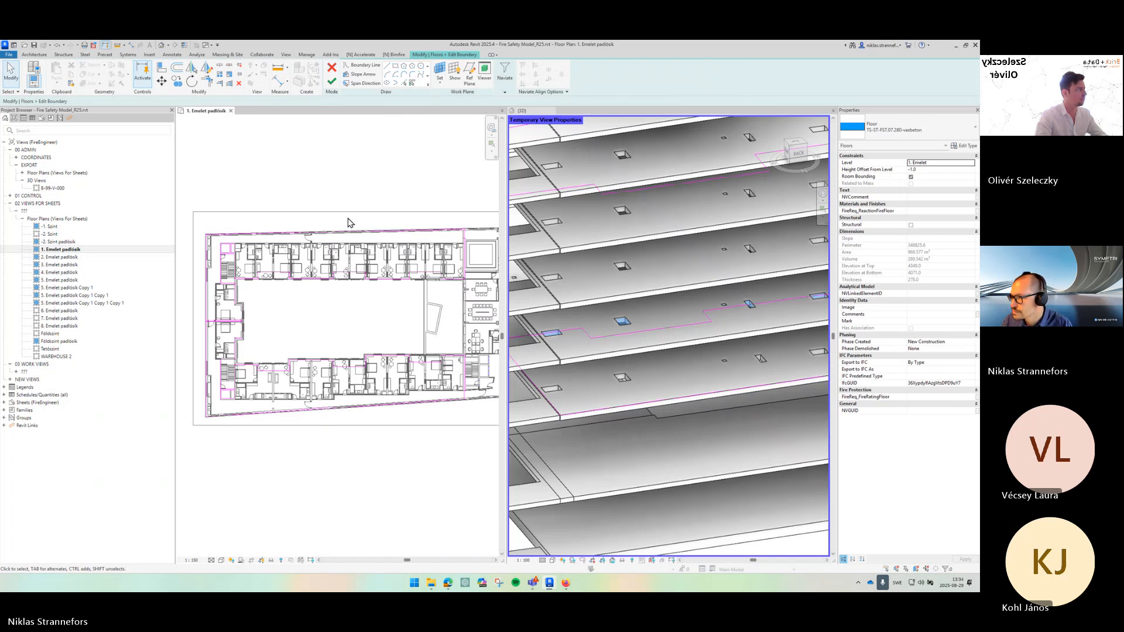
pyautogui.scroll(3, 240, 374)
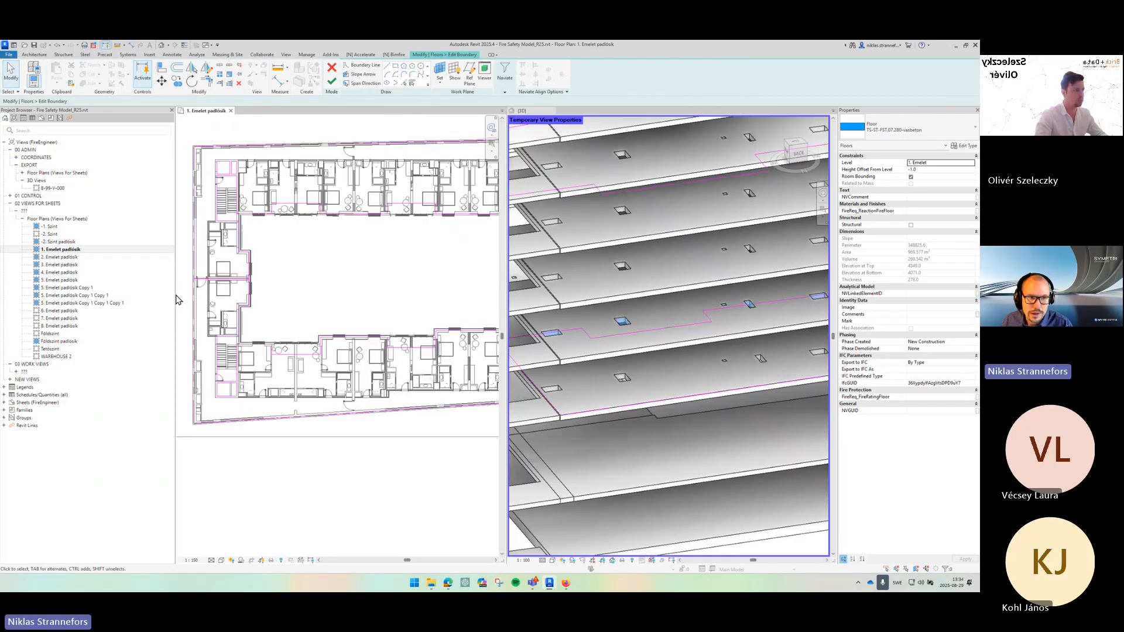
pyautogui.moveTo(175, 296); pyautogui.dragTo(134, 296)
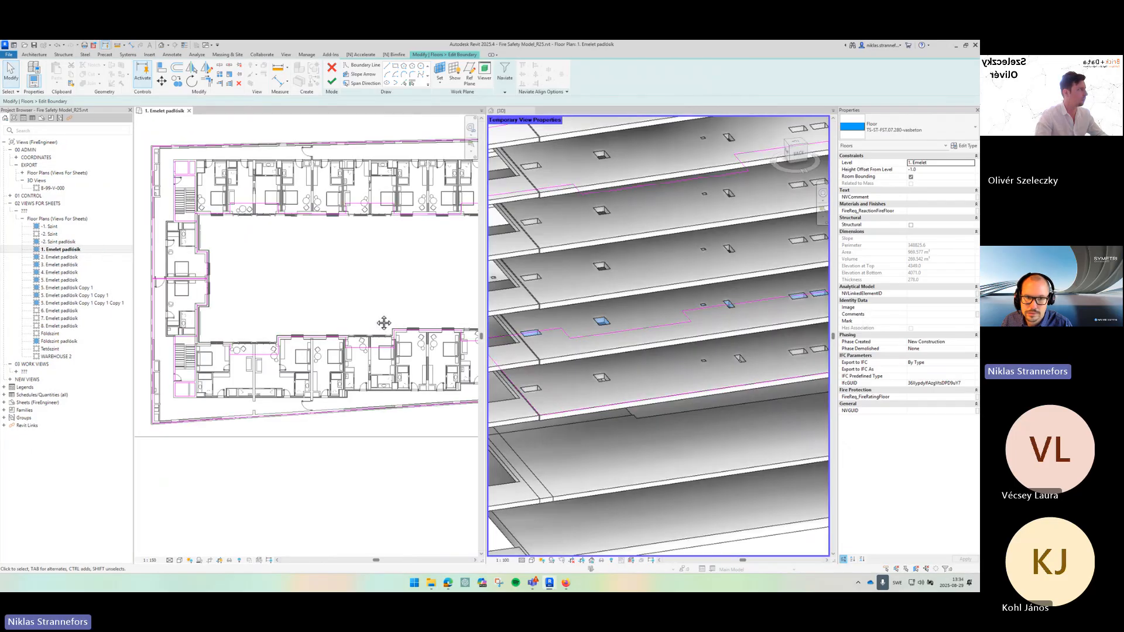
pyautogui.scroll(-2, 382, 321)
pyautogui.scroll(5, 246, 321)
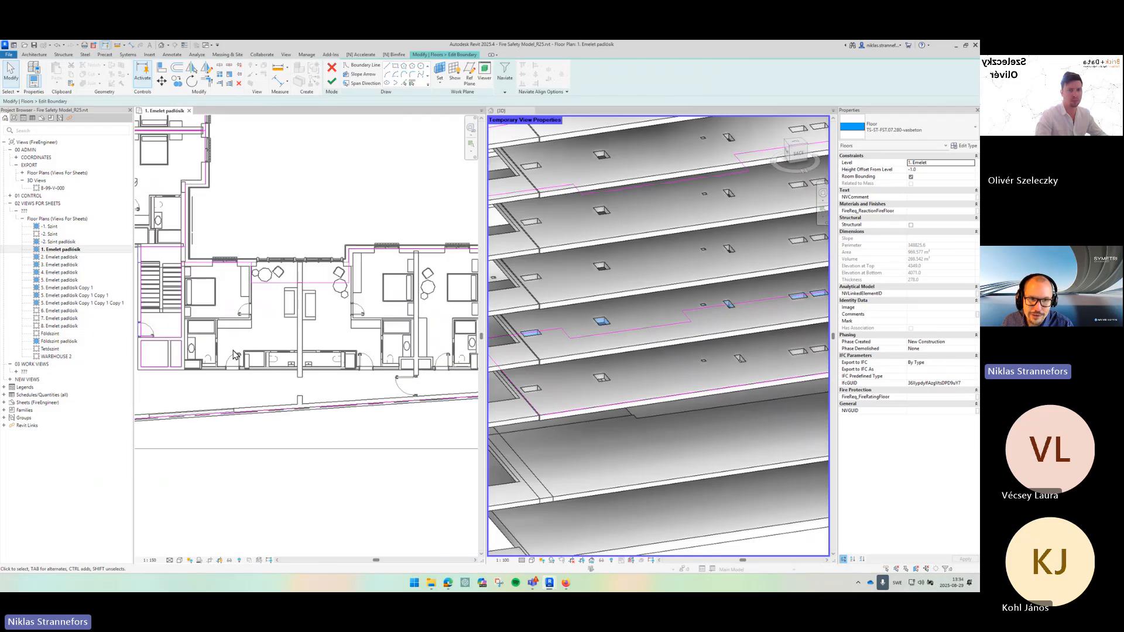
pyautogui.scroll(2, 244, 320)
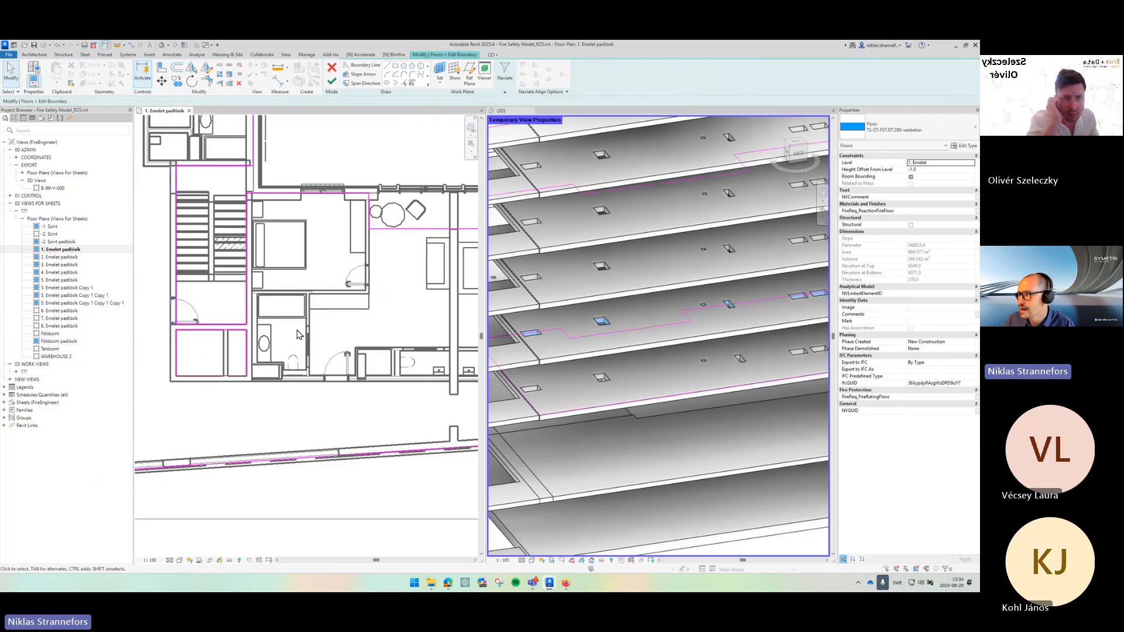
pyautogui.scroll(-1, 305, 326)
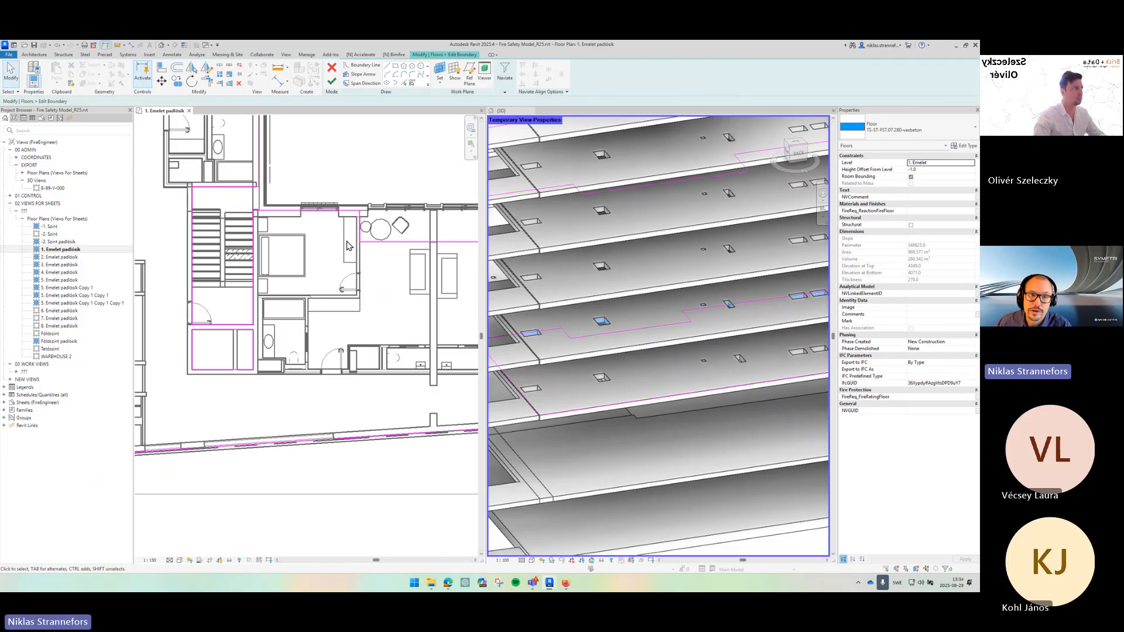
pyautogui.scroll(-2, 346, 252)
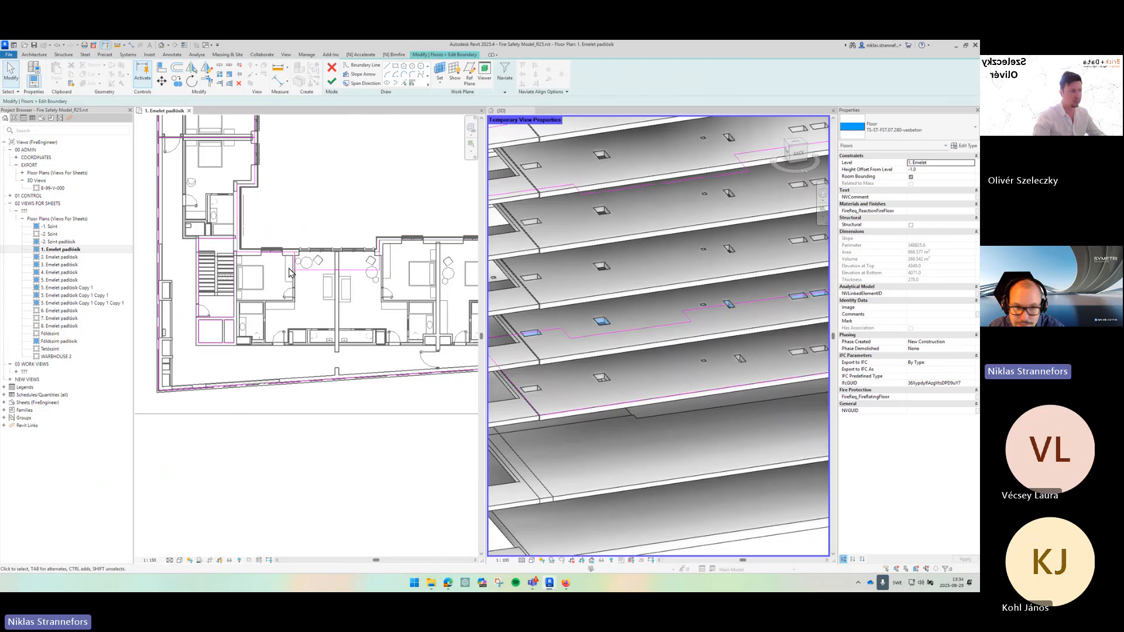
pyautogui.scroll(2, 289, 273)
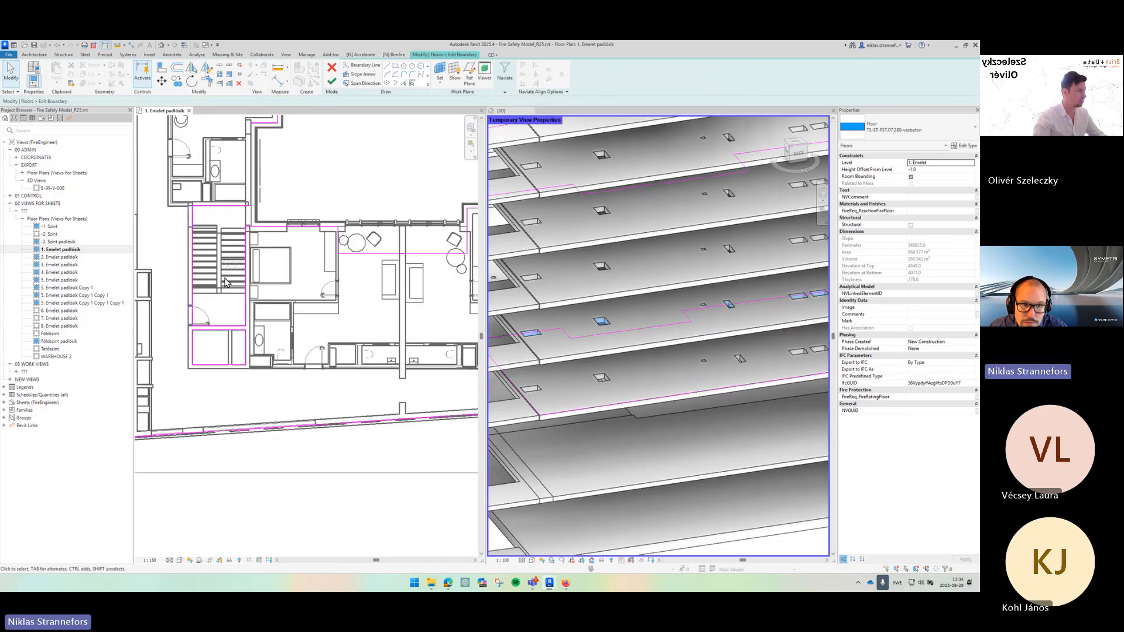
pyautogui.scroll(-5, 226, 283)
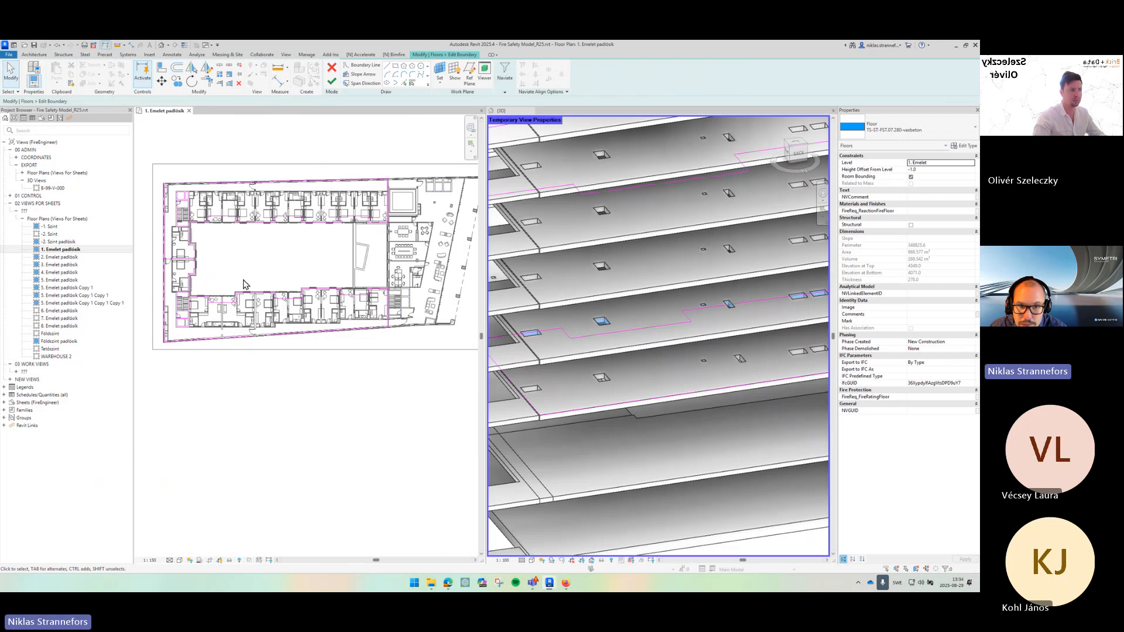
pyautogui.moveTo(244, 285); pyautogui.dragTo(262, 285)
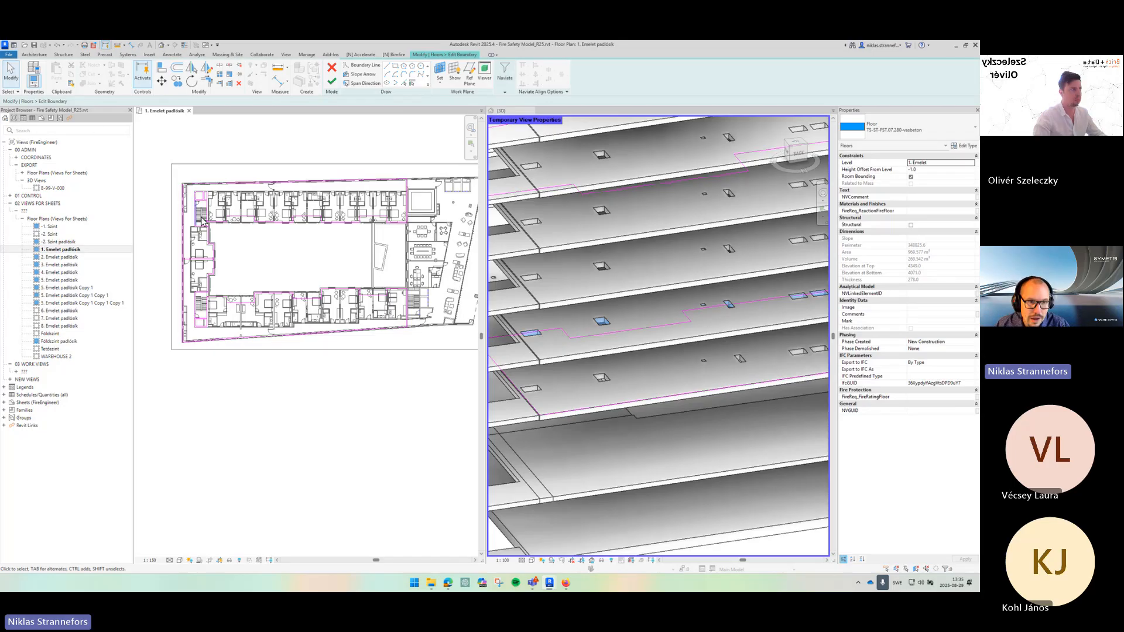
pyautogui.scroll(5, 205, 222)
pyautogui.scroll(-4, 221, 244)
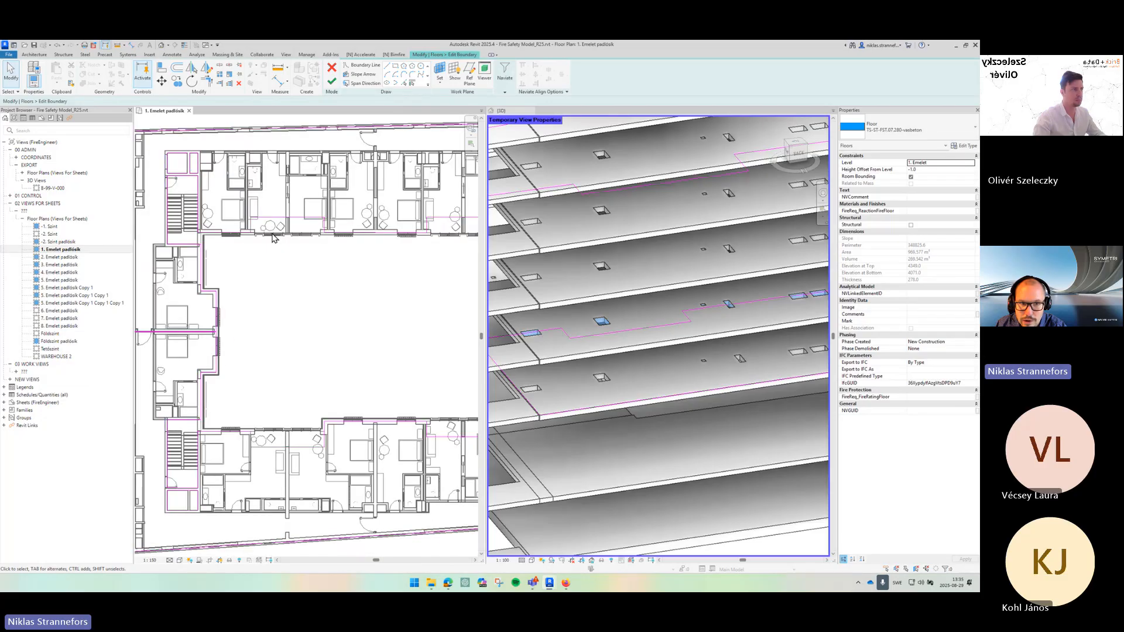
pyautogui.scroll(-3, 288, 244)
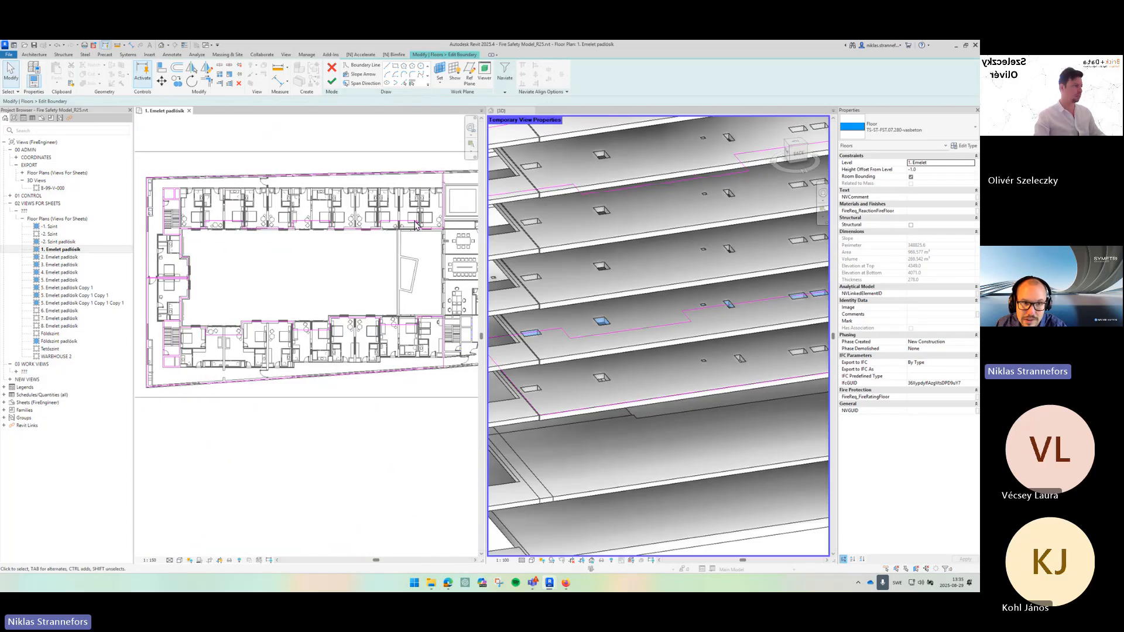
# - Delete the boundary sketch lines selected along the courtyard's upper edge
pyautogui.moveTo(429, 230); pyautogui.dragTo(207, 253)
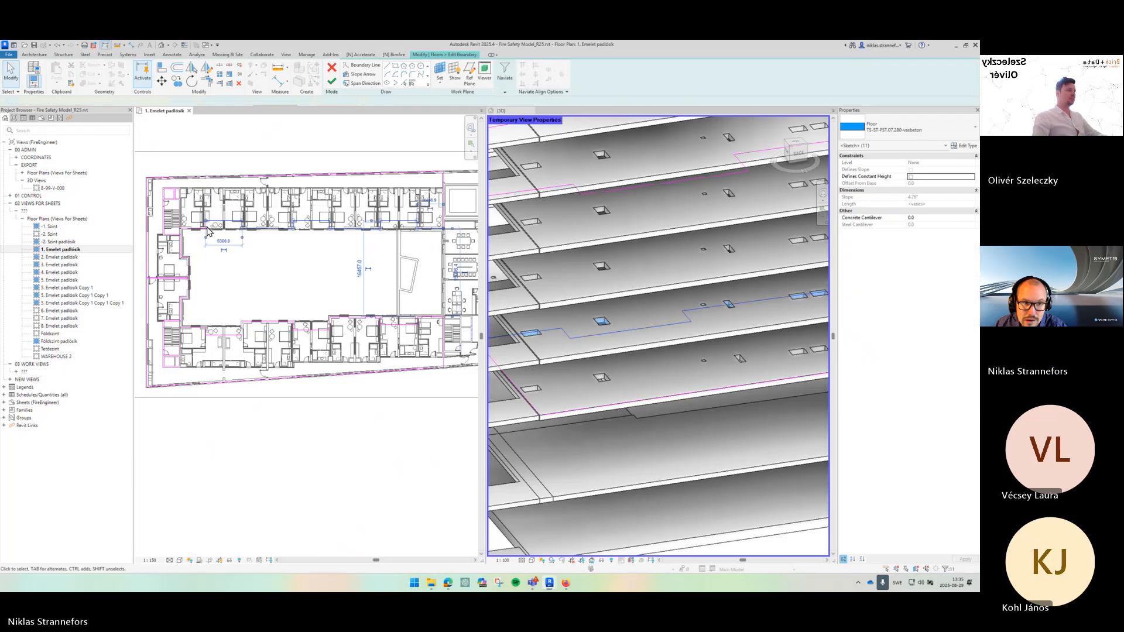
pyautogui.press('Delete')
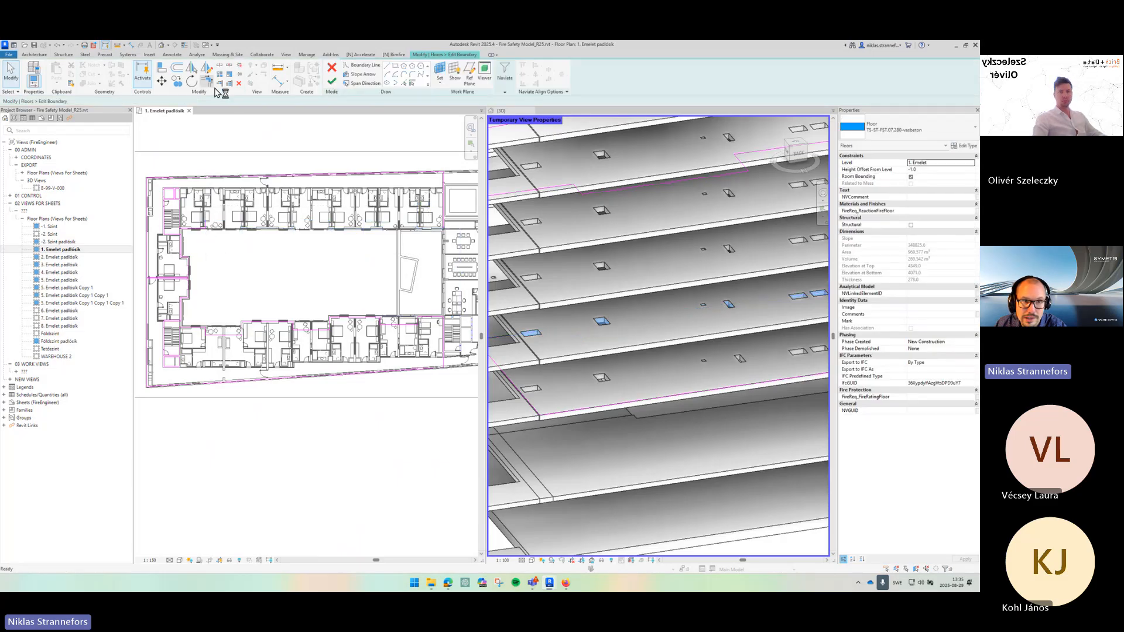
pyautogui.click(208, 81)
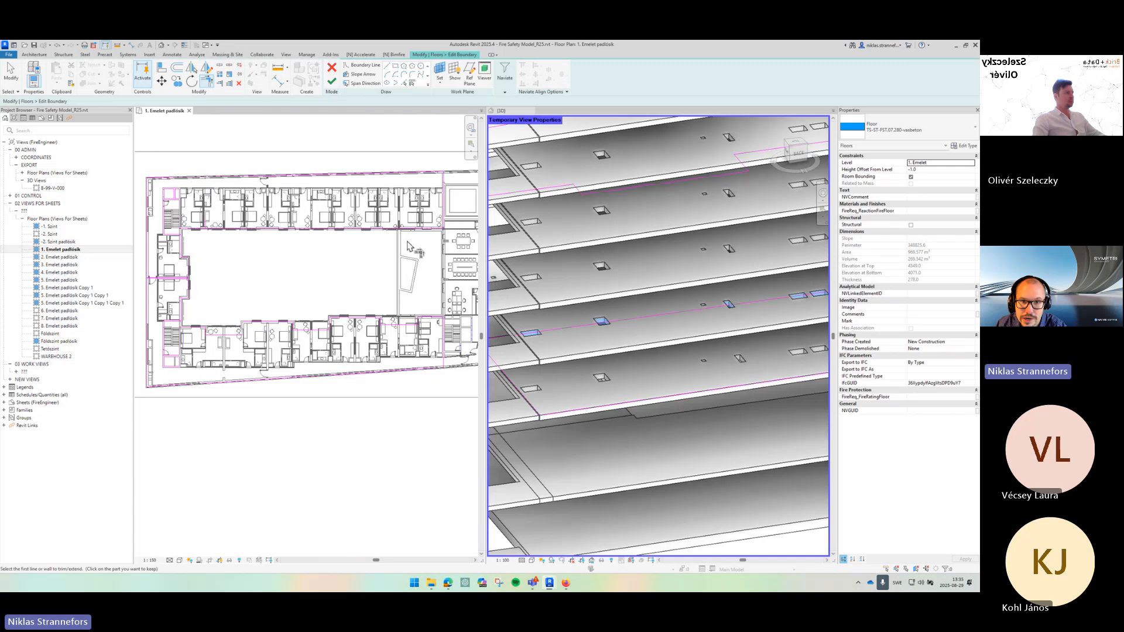
pyautogui.scroll(5, 436, 218)
pyautogui.press('Escape')
pyautogui.scroll(-3, 351, 254)
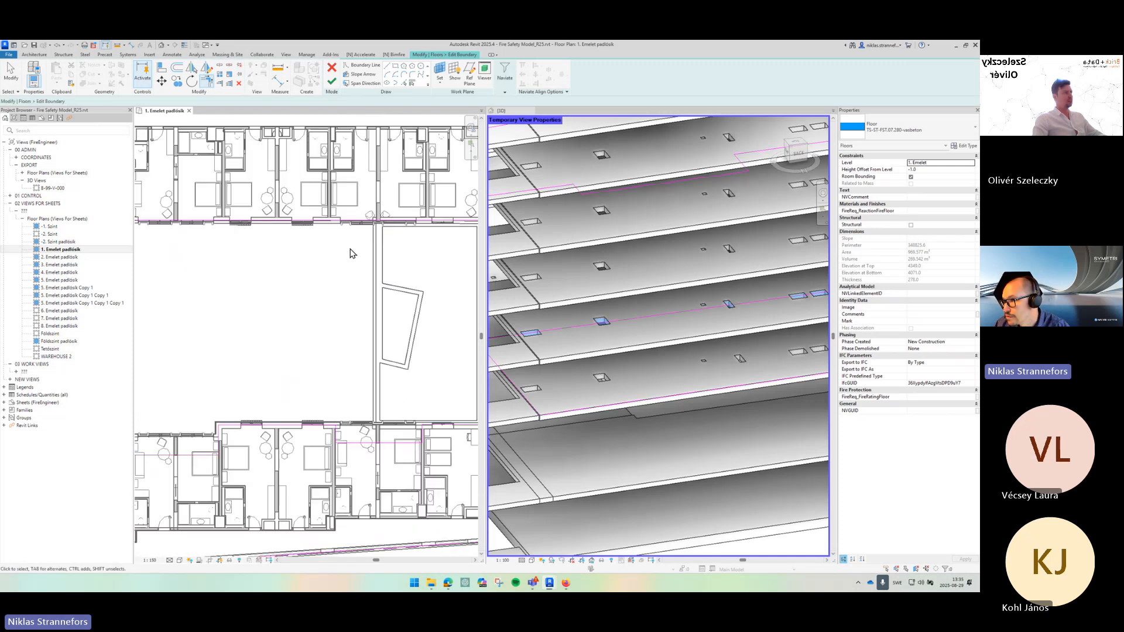
# - Inspect the remaining boundary sketch lines along the corridors and stair cores of the plan
pyautogui.moveTo(170, 237); pyautogui.dragTo(346, 248)
pyautogui.scroll(4, 355, 226)
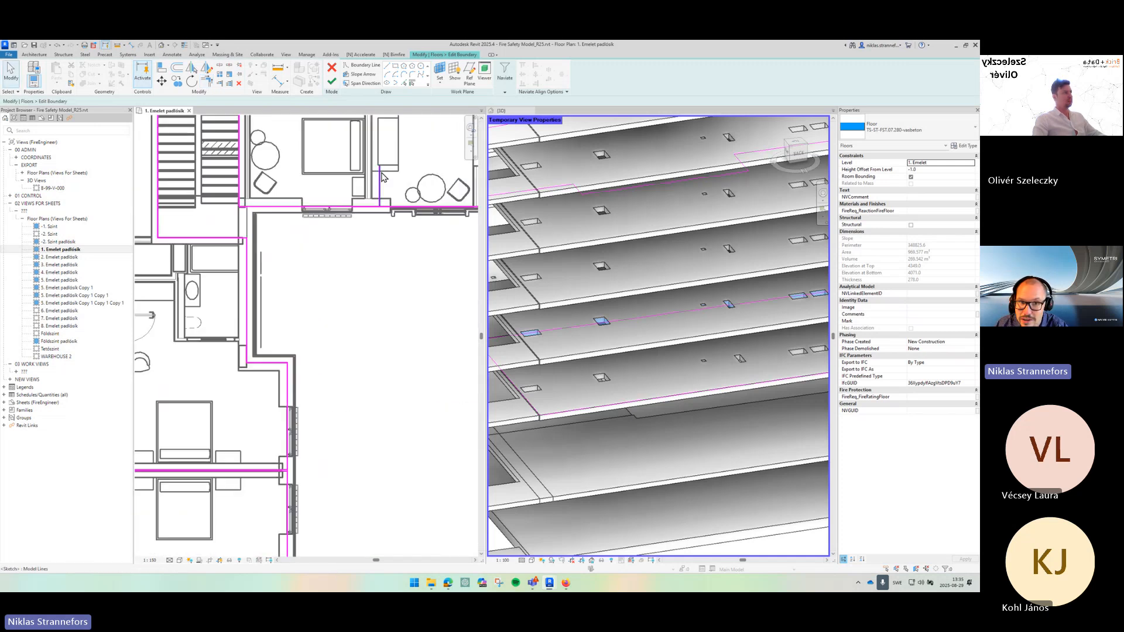
pyautogui.scroll(-2, 362, 227)
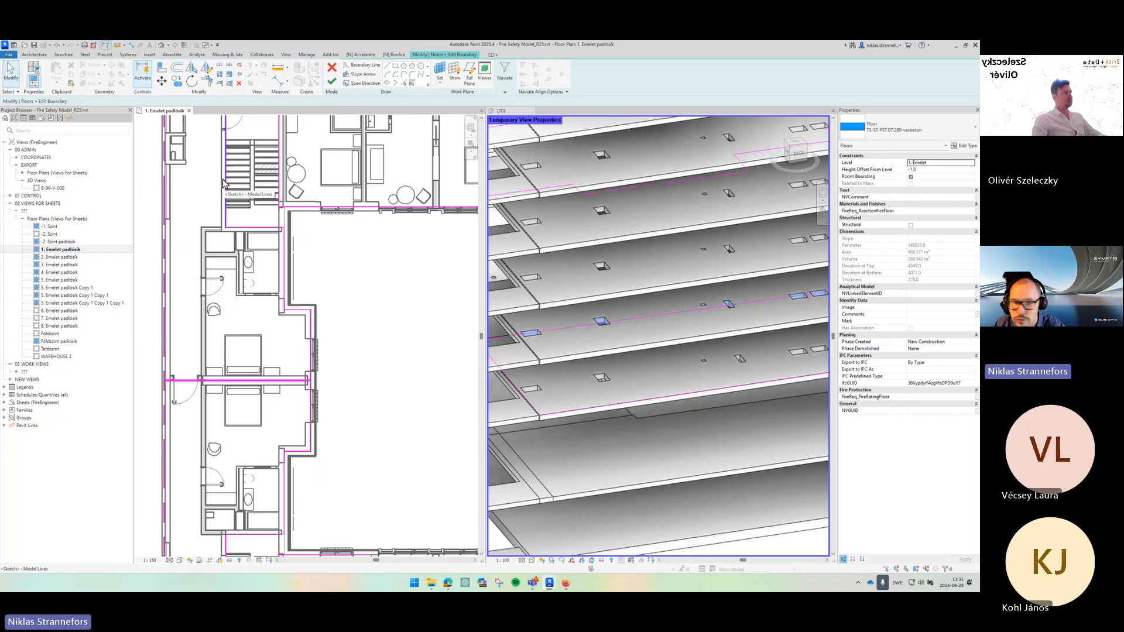
pyautogui.moveTo(294, 176)
pyautogui.mouseDown()
pyautogui.moveTo(284, 236)
pyautogui.moveTo(259, 270)
pyautogui.mouseUp()
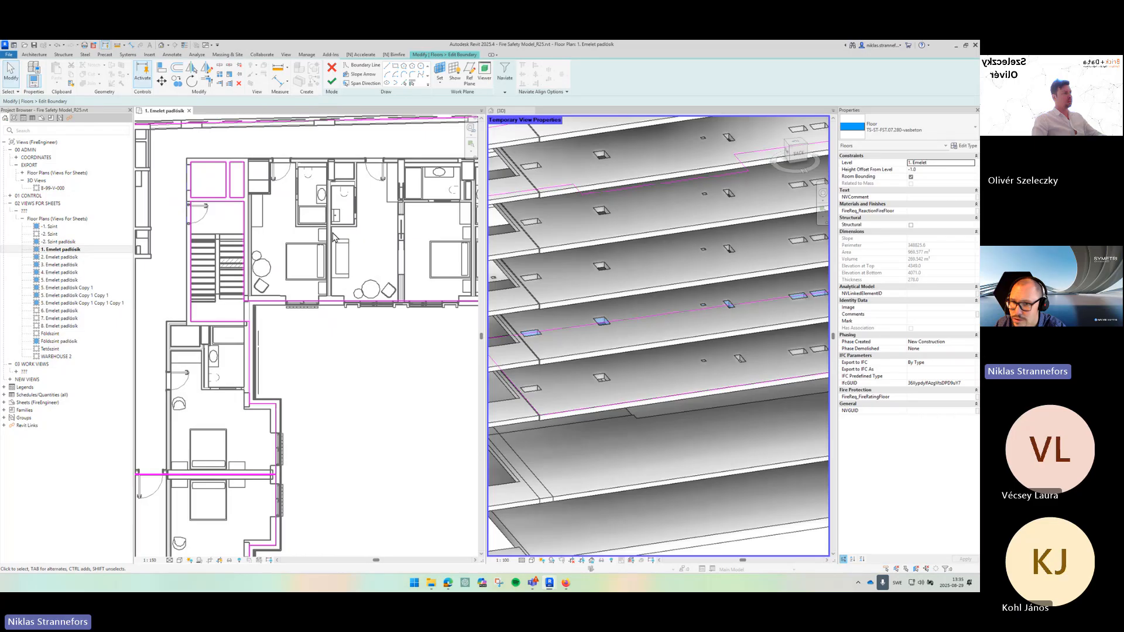
pyautogui.scroll(-3, 358, 253)
pyautogui.moveTo(362, 331); pyautogui.dragTo(311, 234)
pyautogui.scroll(-2, 312, 237)
pyautogui.moveTo(336, 302)
pyautogui.mouseDown()
pyautogui.moveTo(291, 238)
pyautogui.moveTo(268, 234)
pyautogui.mouseUp()
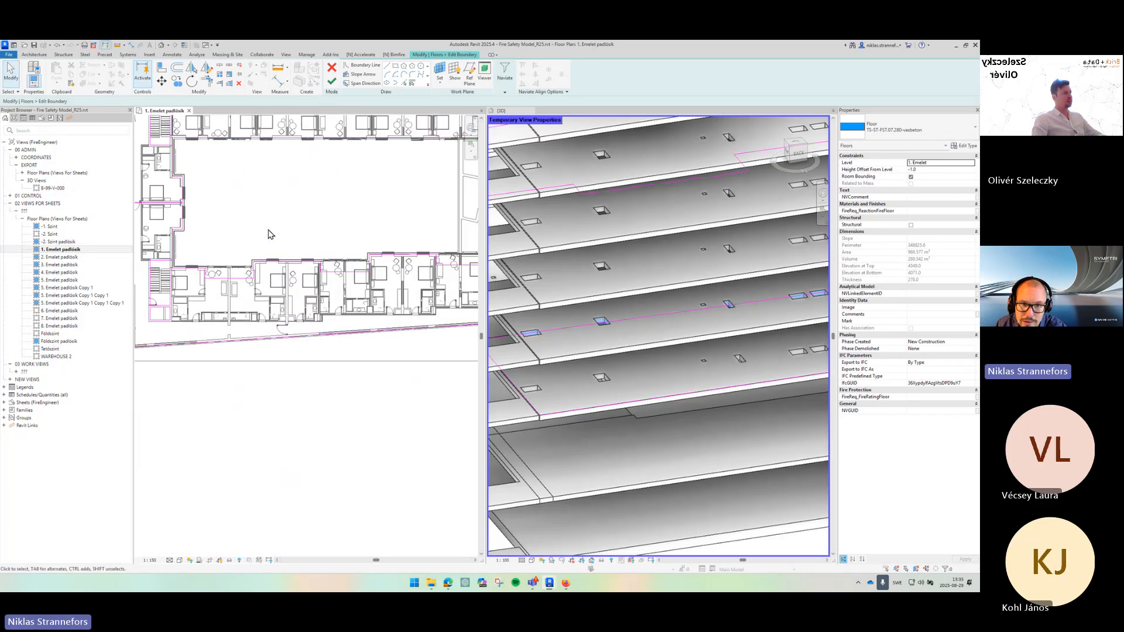
pyautogui.scroll(-2, 370, 239)
pyautogui.moveTo(372, 239); pyautogui.dragTo(329, 241)
pyautogui.moveTo(195, 254); pyautogui.dragTo(449, 285)
pyautogui.click(238, 249)
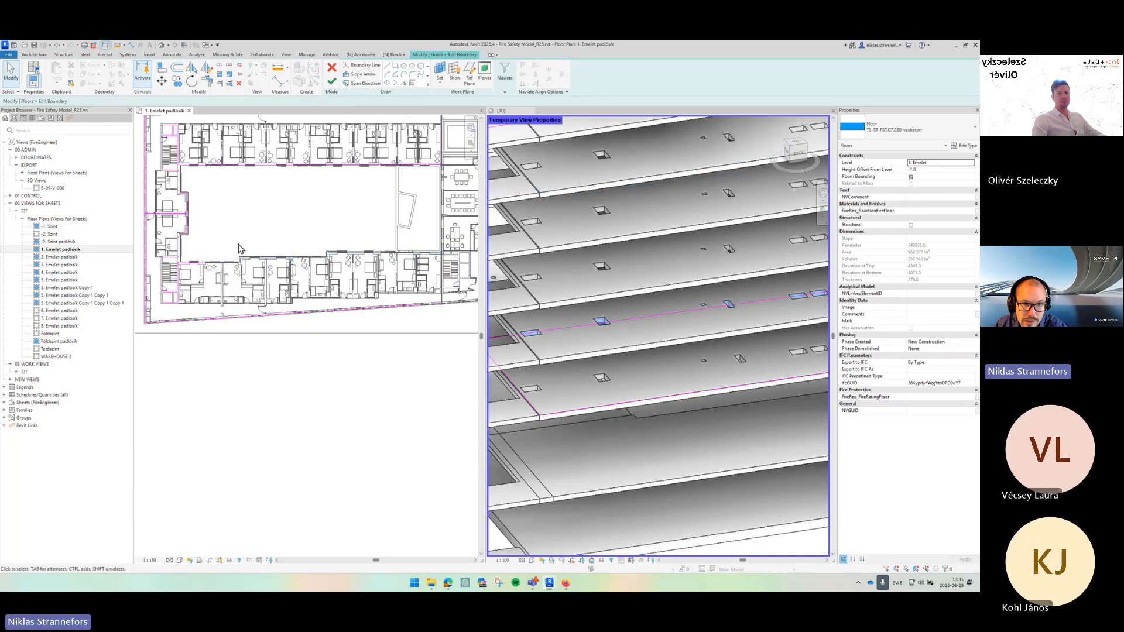
# - Draw new boundary lines along the courtyard's lower side to replace the removed segment
pyautogui.click(387, 66)
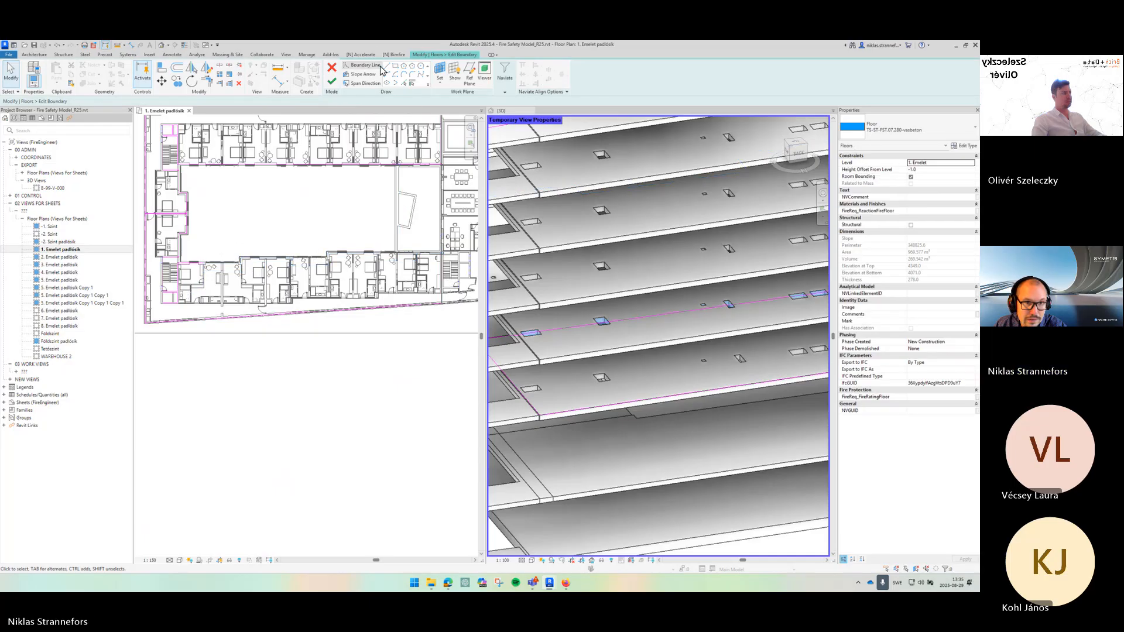
pyautogui.scroll(3, 453, 246)
pyautogui.scroll(2, 447, 274)
pyautogui.click(437, 274)
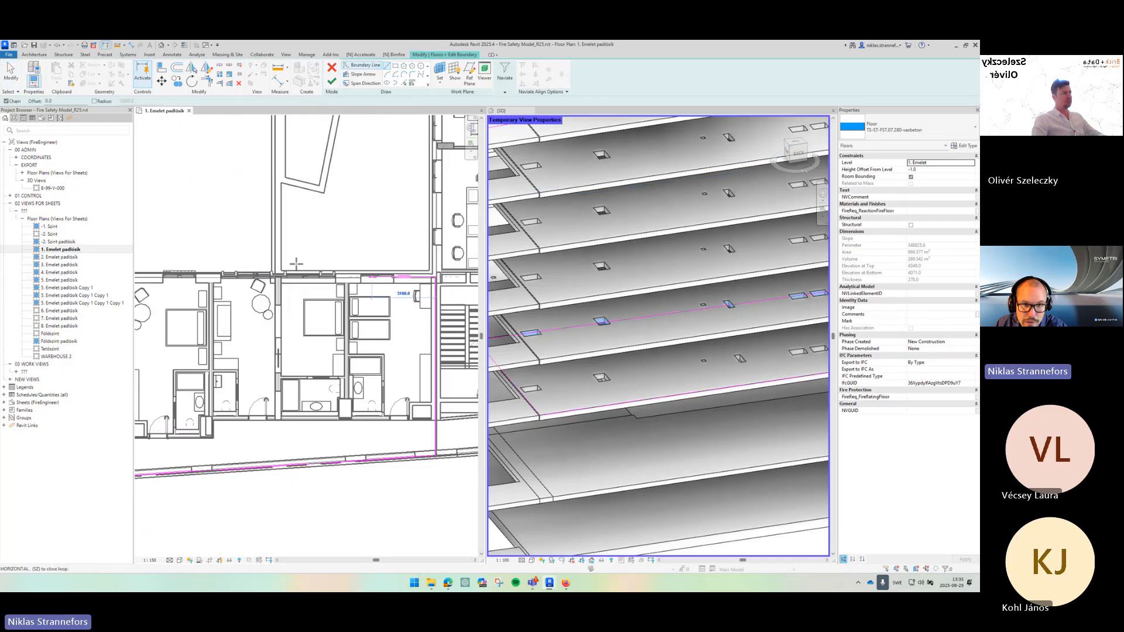
pyautogui.moveTo(178, 293); pyautogui.dragTo(424, 248)
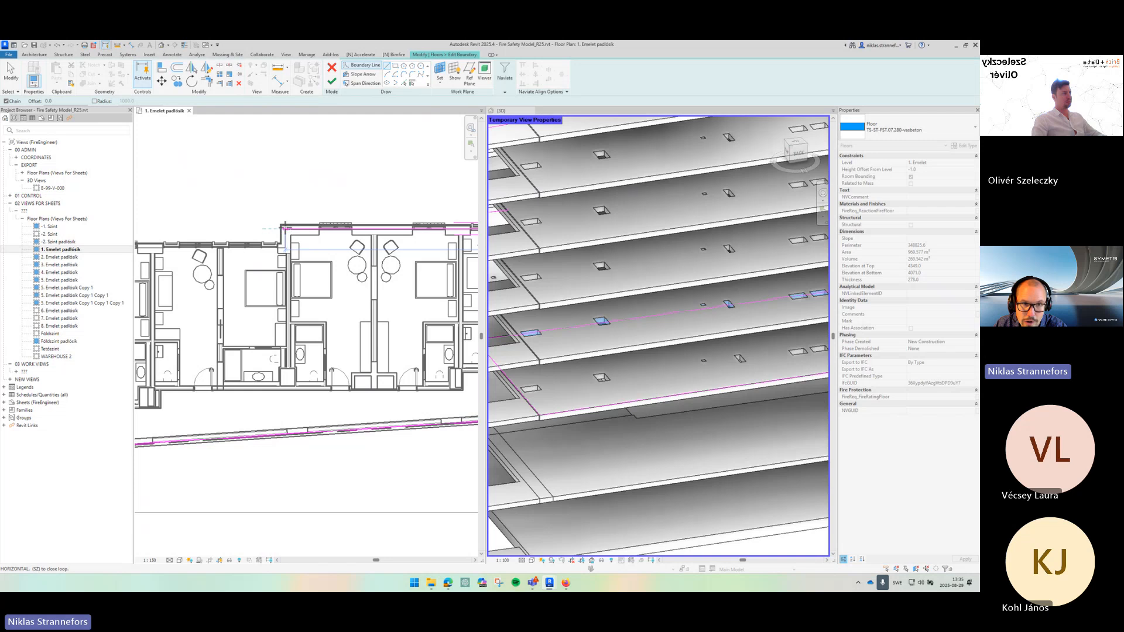
pyautogui.click(285, 229)
pyautogui.click(285, 249)
pyautogui.moveTo(282, 246); pyautogui.dragTo(452, 230)
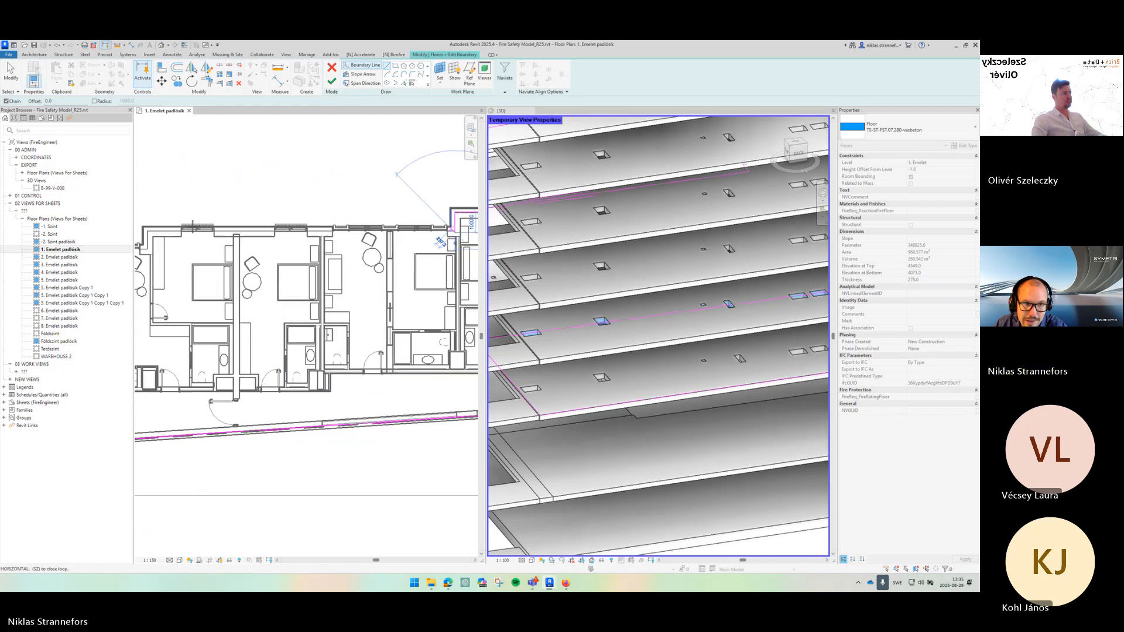
pyautogui.click(149, 233)
pyautogui.moveTo(168, 241); pyautogui.dragTo(423, 223)
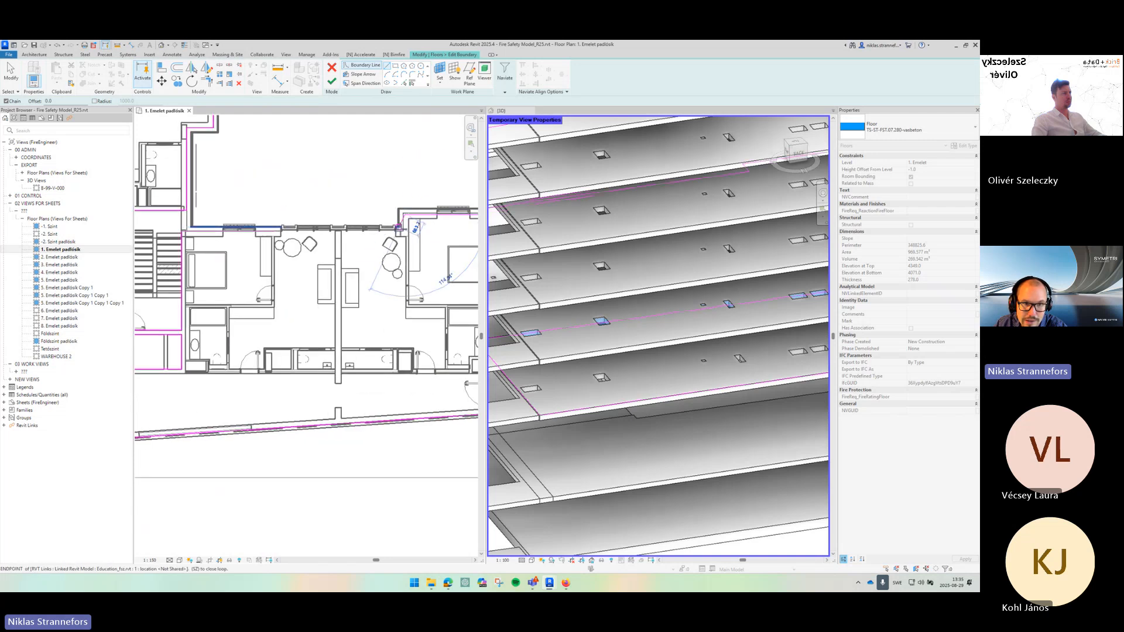
pyautogui.click(404, 230)
pyautogui.press('Escape')
pyautogui.press('Escape')
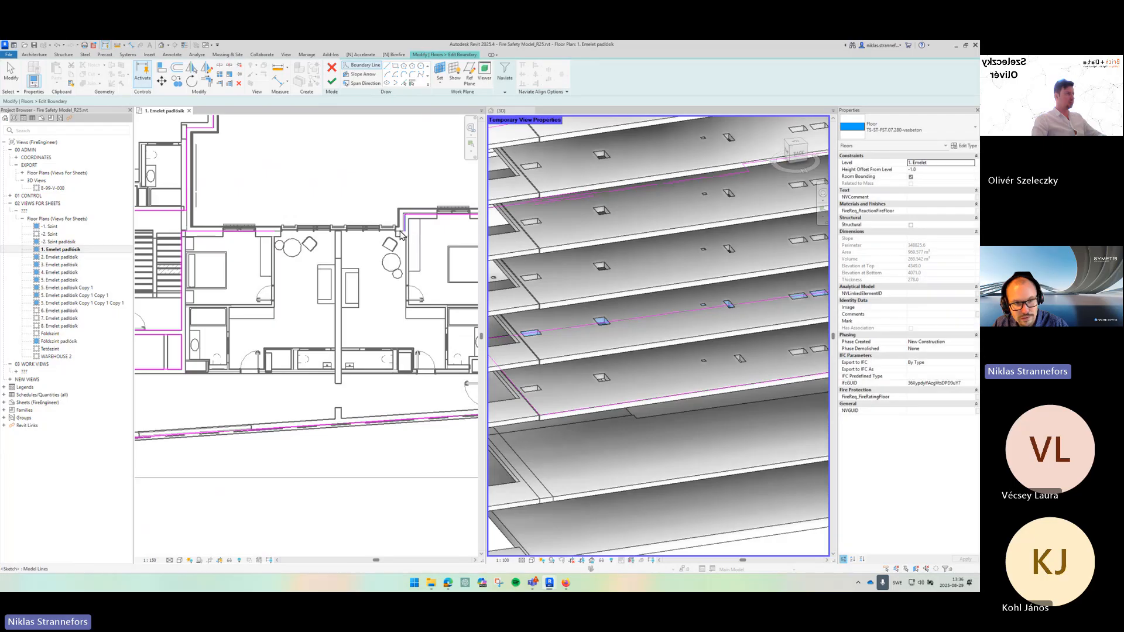
# - Trim the new boundary line and the adjoining sketch line to a corner with Trim/Extend
pyautogui.press('t')
pyautogui.press('r')
pyautogui.click(278, 232)
pyautogui.click(405, 225)
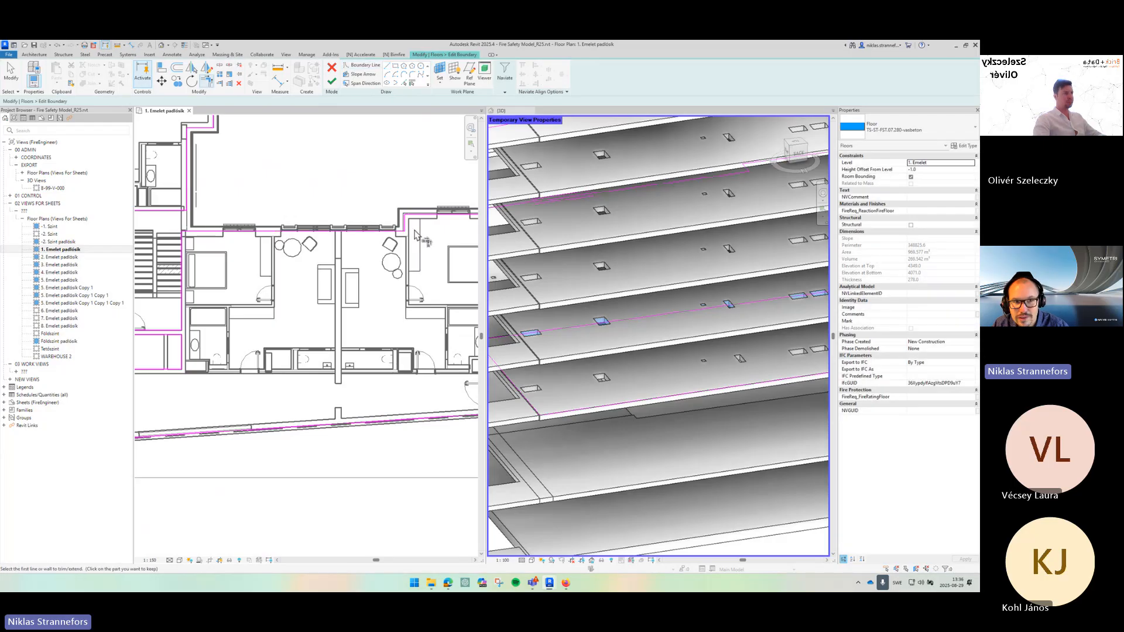
pyautogui.press('Escape')
pyautogui.scroll(-2, 345, 220)
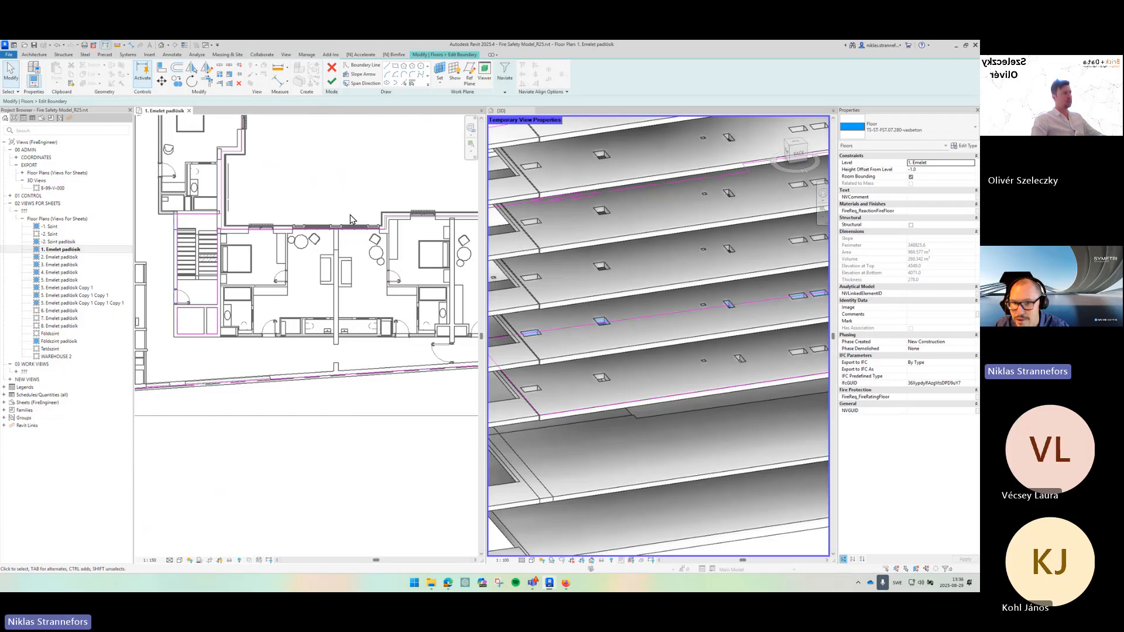
pyautogui.scroll(-3, 328, 218)
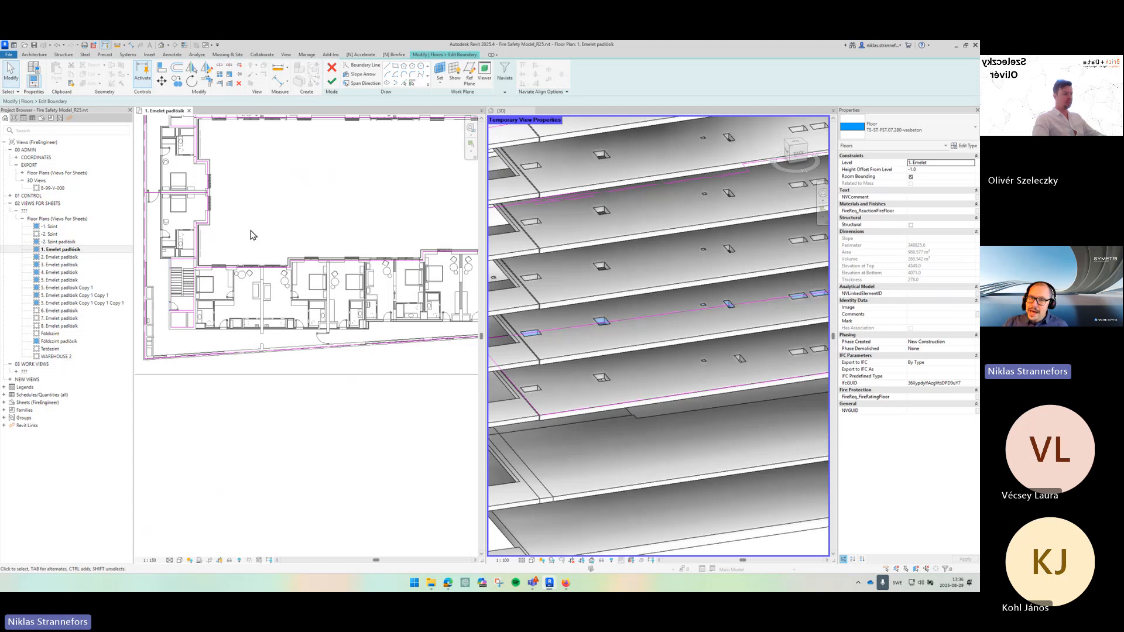
# - Select all the floor's boundary sketch lines and copy them to the clipboard
pyautogui.scroll(-2, 269, 262)
pyautogui.moveTo(269, 345); pyautogui.dragTo(239, 410)
pyautogui.scroll(-1, 228, 367)
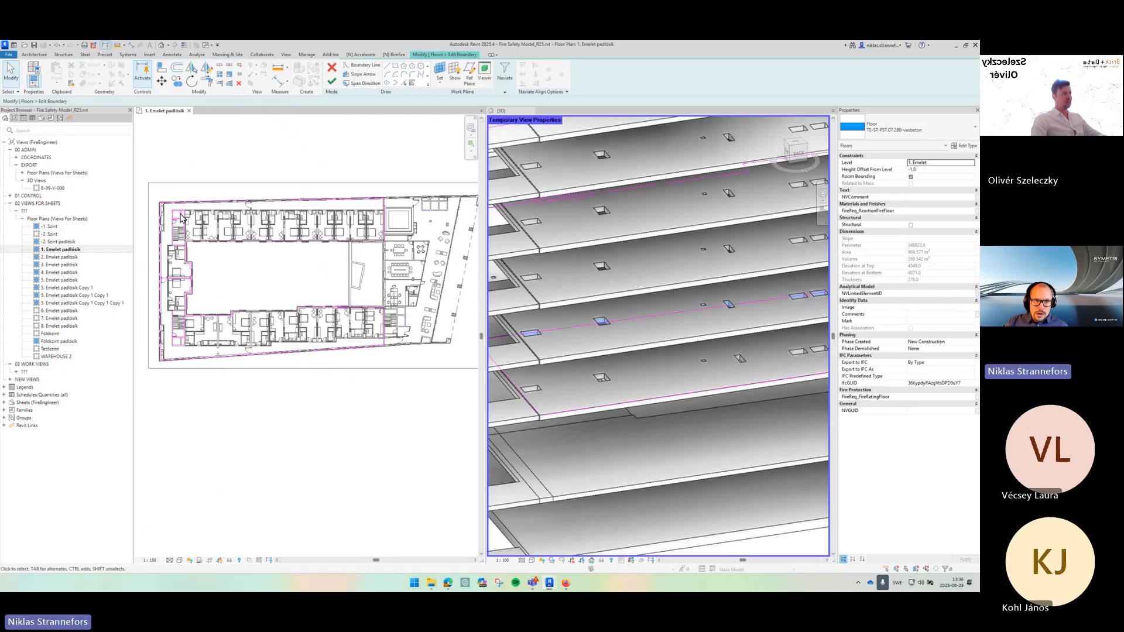
pyautogui.moveTo(152, 177)
pyautogui.mouseDown()
pyautogui.moveTo(220, 276)
pyautogui.moveTo(420, 401)
pyautogui.moveTo(448, 376)
pyautogui.mouseUp()
pyautogui.click(72, 77)
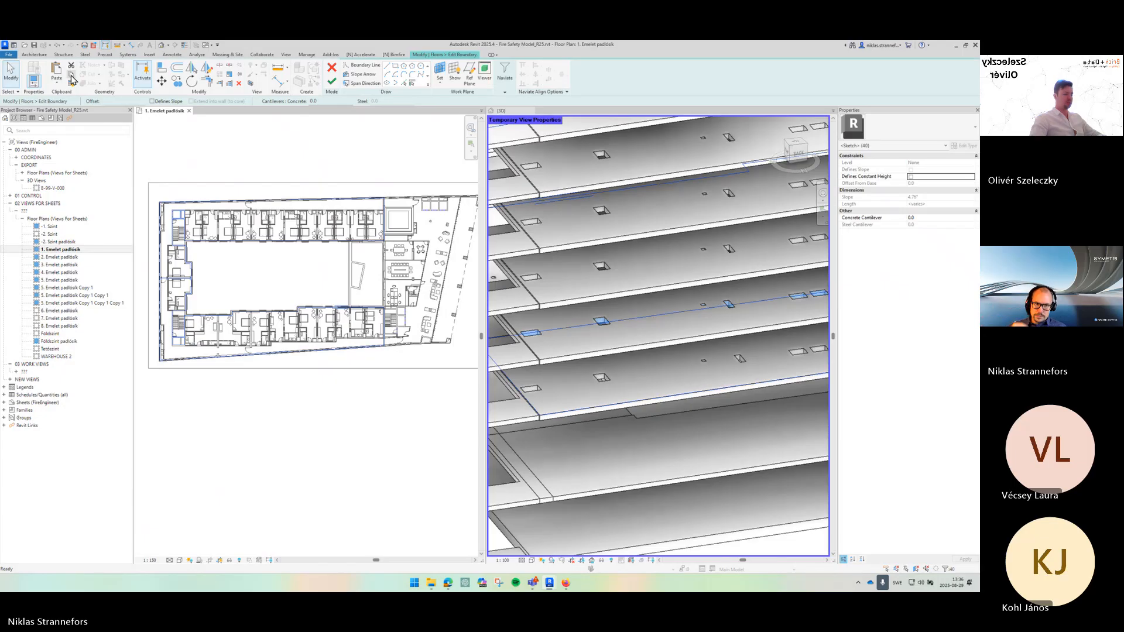
pyautogui.click(314, 280)
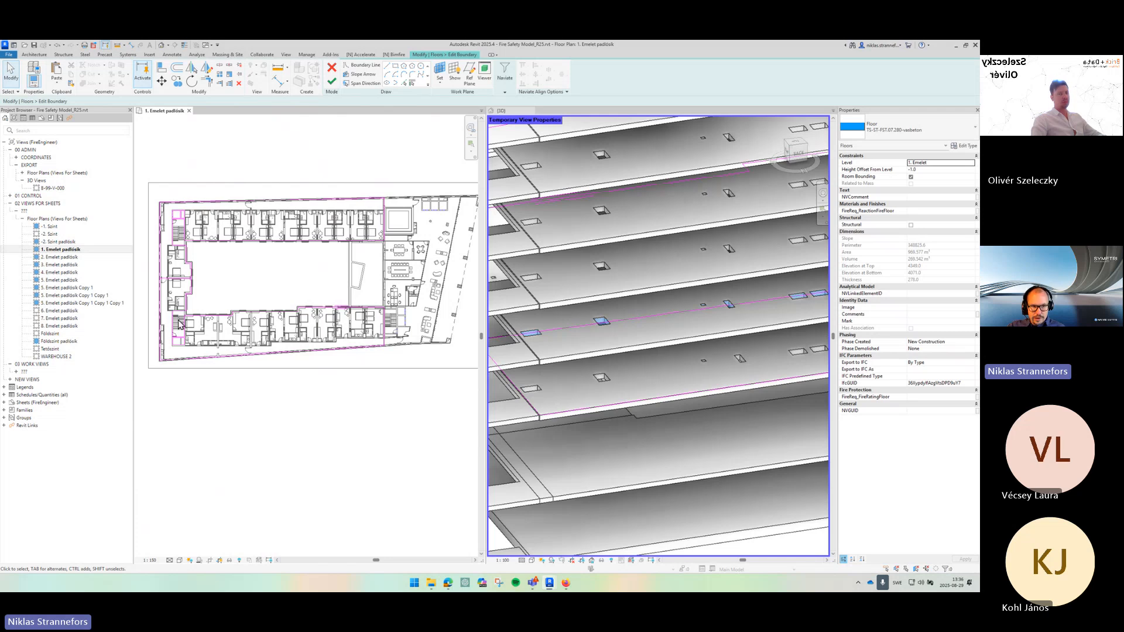
# - Delete the boundary sketch lines running along the corridor wall in the upper part of the plan
pyautogui.scroll(6, 180, 325)
pyautogui.click(276, 230)
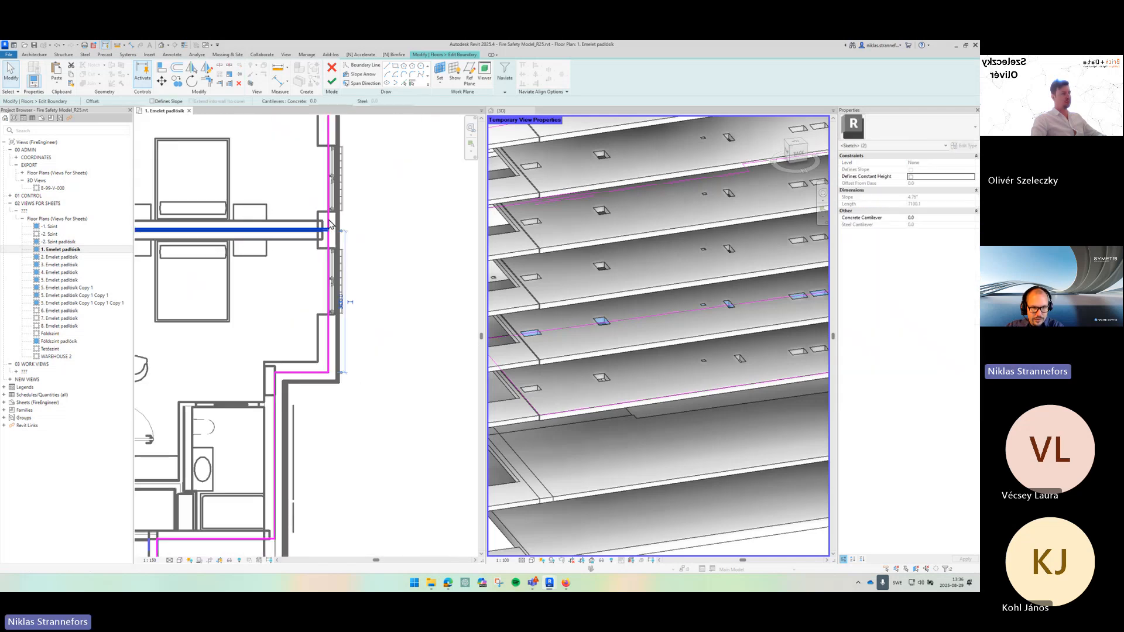
pyautogui.press('Delete')
pyautogui.click(328, 203)
pyautogui.moveTo(320, 209); pyautogui.dragTo(550, 223)
pyautogui.press('Delete')
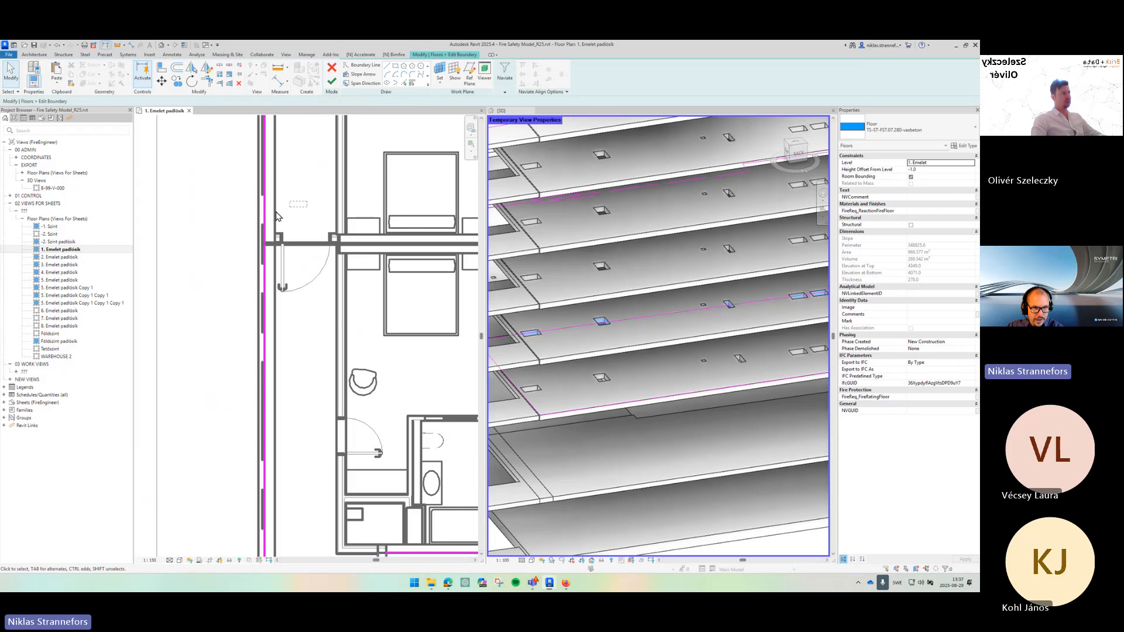
# - Trim the remaining boundary lines on the plan's left side to a corner with Trim/Extend
pyautogui.scroll(-3, 350, 241)
pyautogui.scroll(-4, 315, 296)
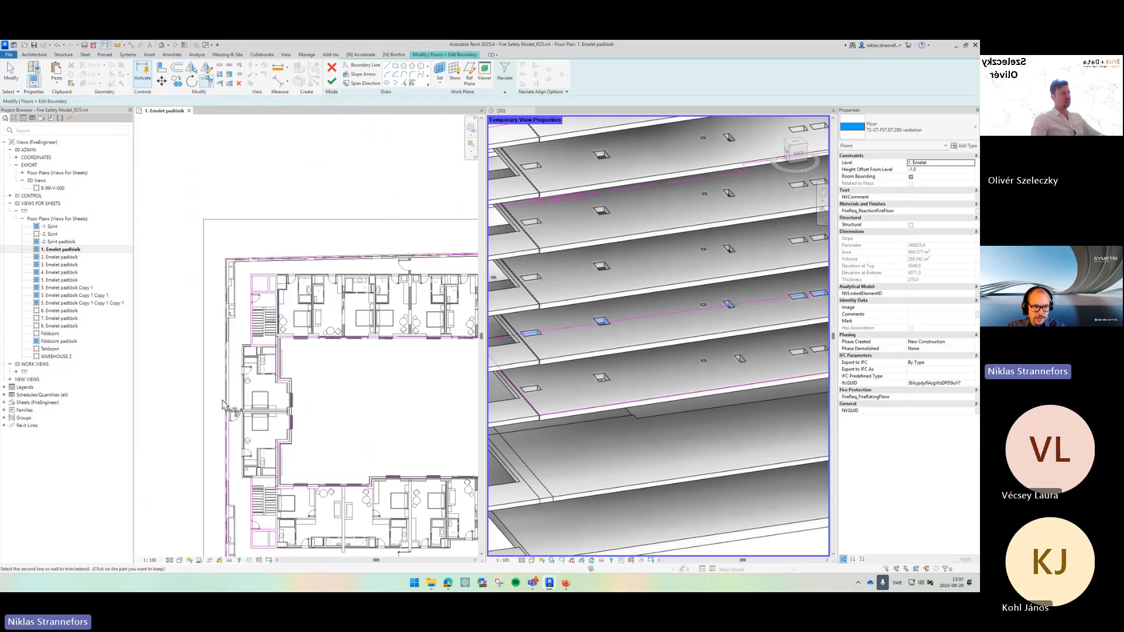
pyautogui.click(230, 410)
pyautogui.press('Escape')
pyautogui.press('Escape')
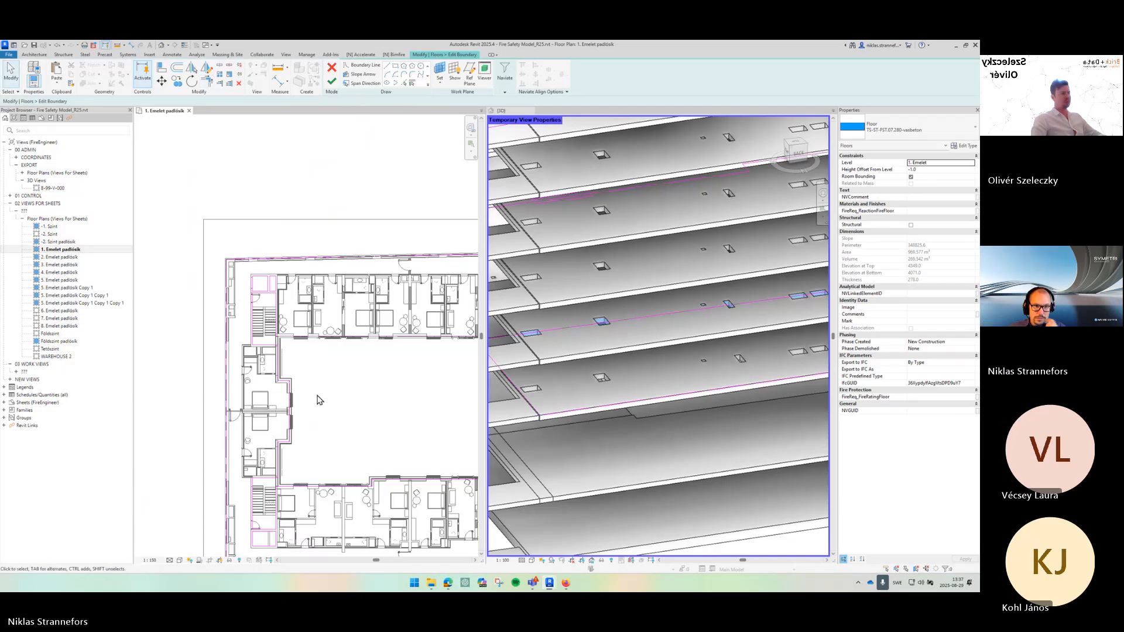
# - Inspect the edited floor boundary sketch along the courtyard and outer walls of the plan
pyautogui.scroll(-2, 319, 398)
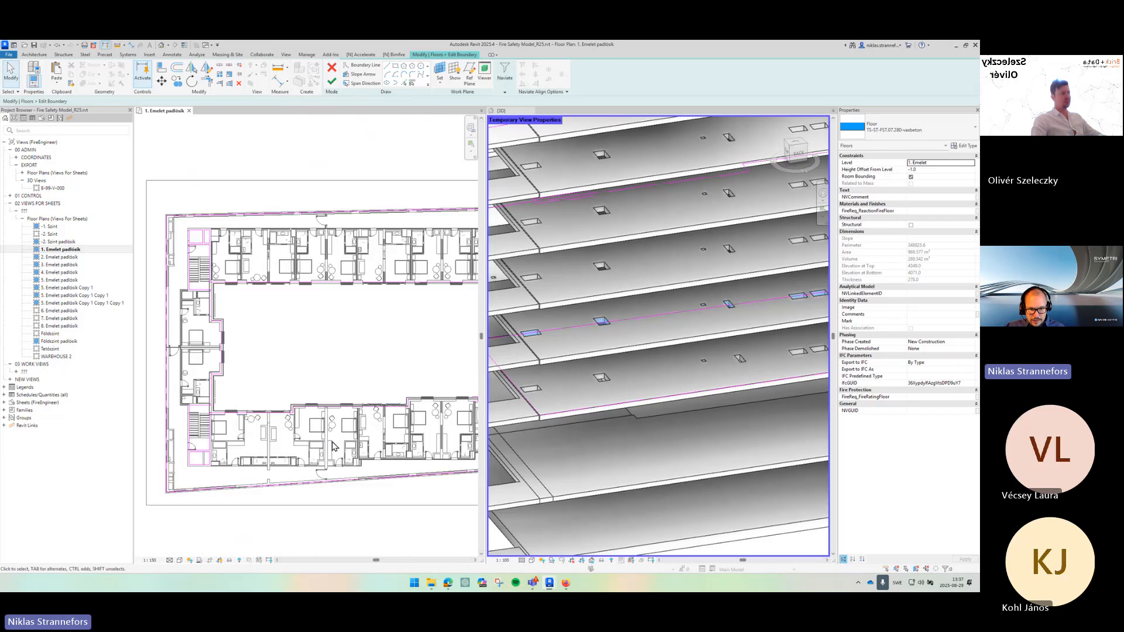
pyautogui.moveTo(230, 439); pyautogui.dragTo(157, 437)
pyautogui.moveTo(456, 416); pyautogui.dragTo(336, 419)
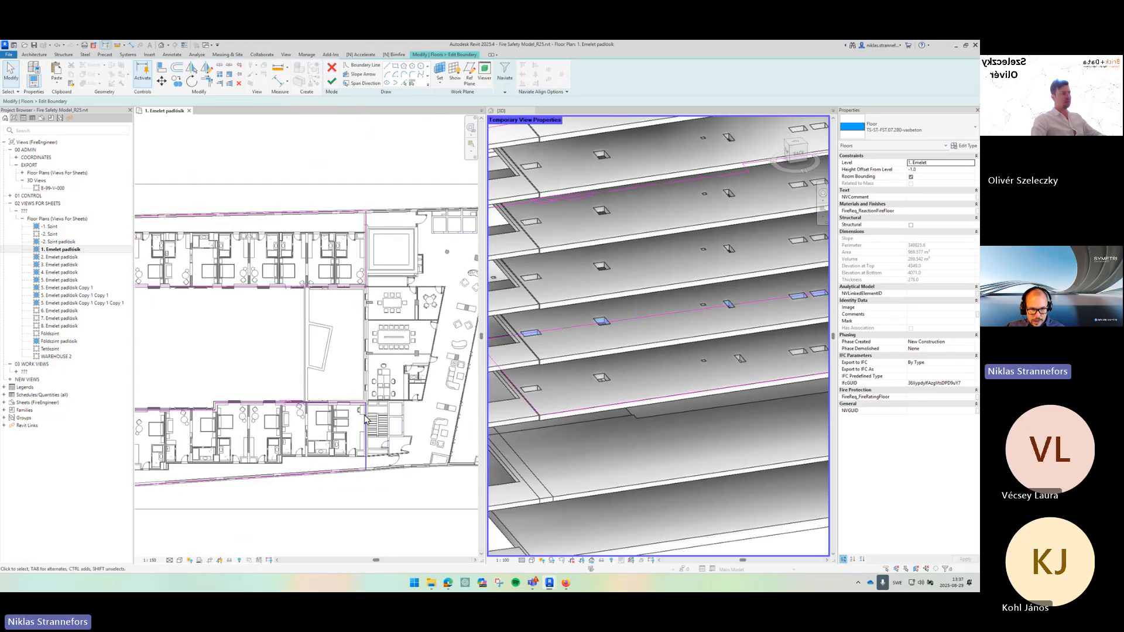
pyautogui.scroll(-1, 322, 363)
pyautogui.moveTo(159, 370); pyautogui.dragTo(329, 326)
pyautogui.scroll(1, 322, 363)
pyautogui.scroll(-1, 328, 325)
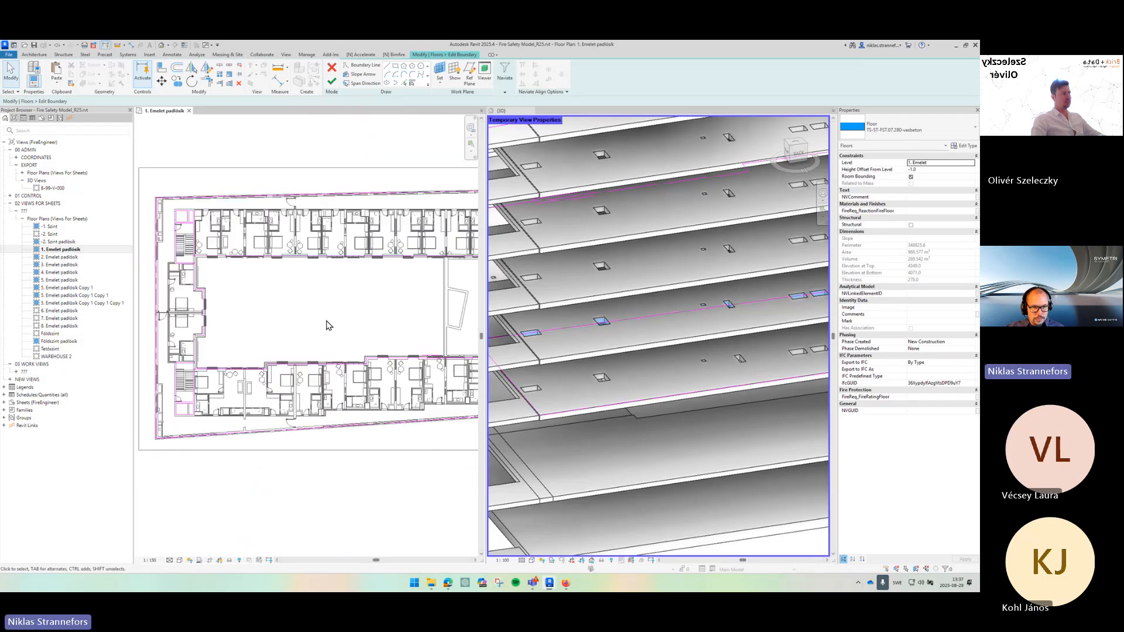
pyautogui.scroll(4, 233, 368)
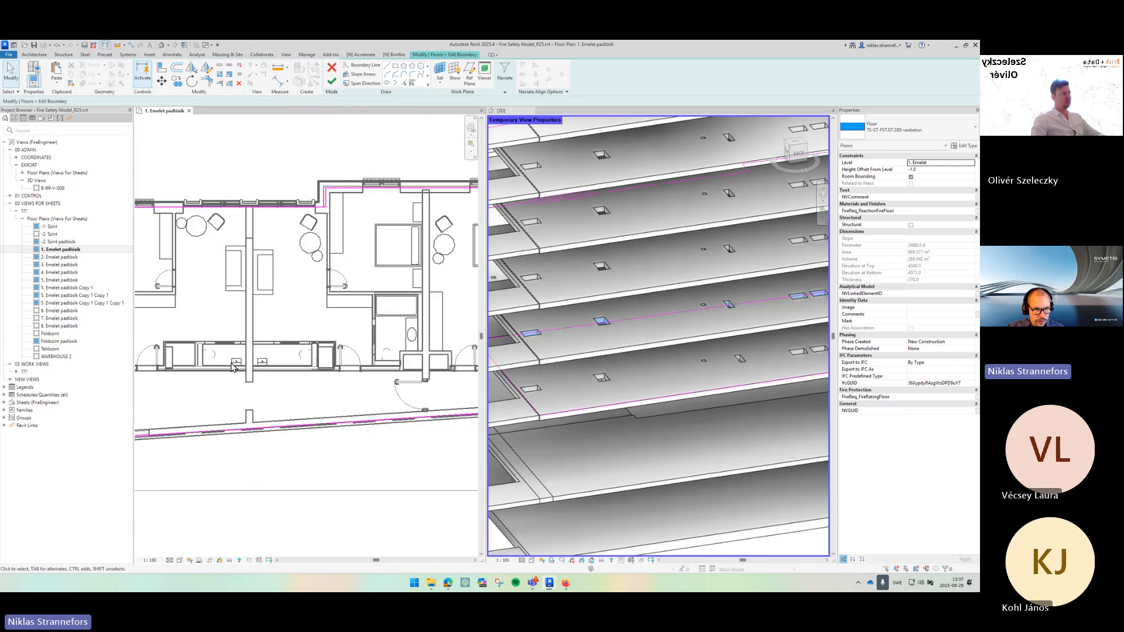
pyautogui.scroll(5, 233, 367)
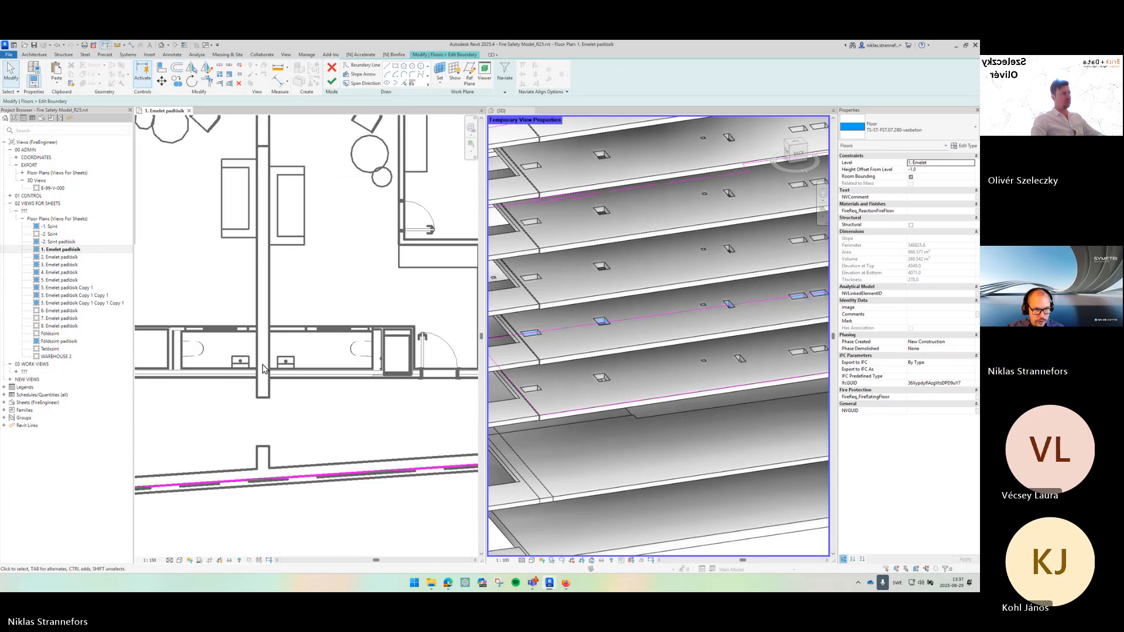
# - Draw a rectangular boundary loop around the small shaft to cut an opening in the floor
pyautogui.click(396, 65)
pyautogui.click(309, 308)
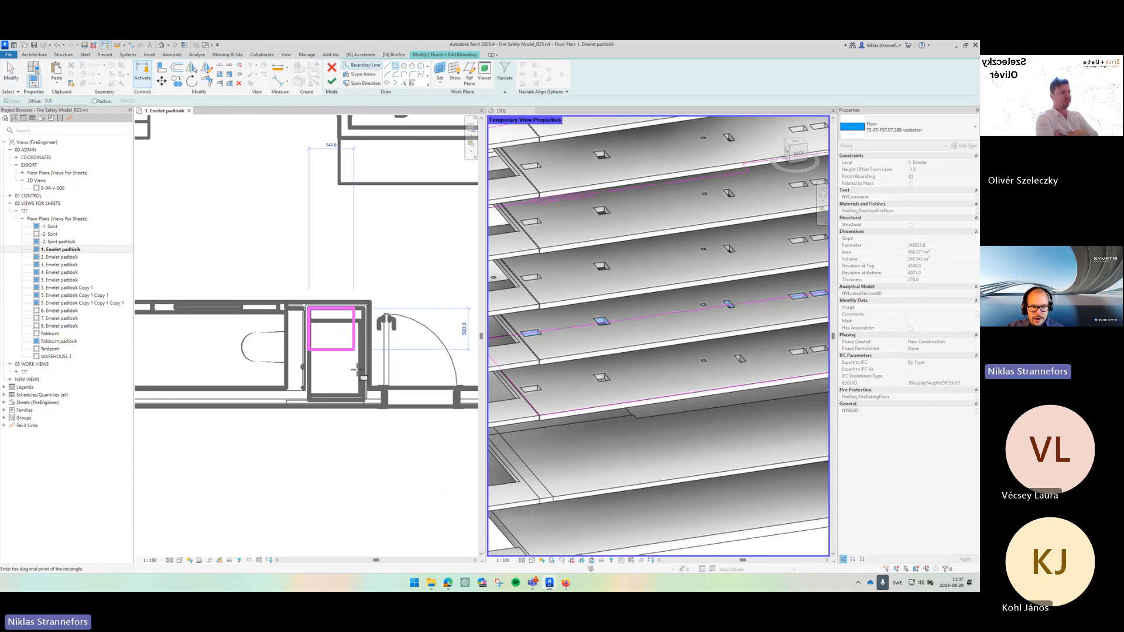
pyautogui.click(364, 401)
pyautogui.press('Escape')
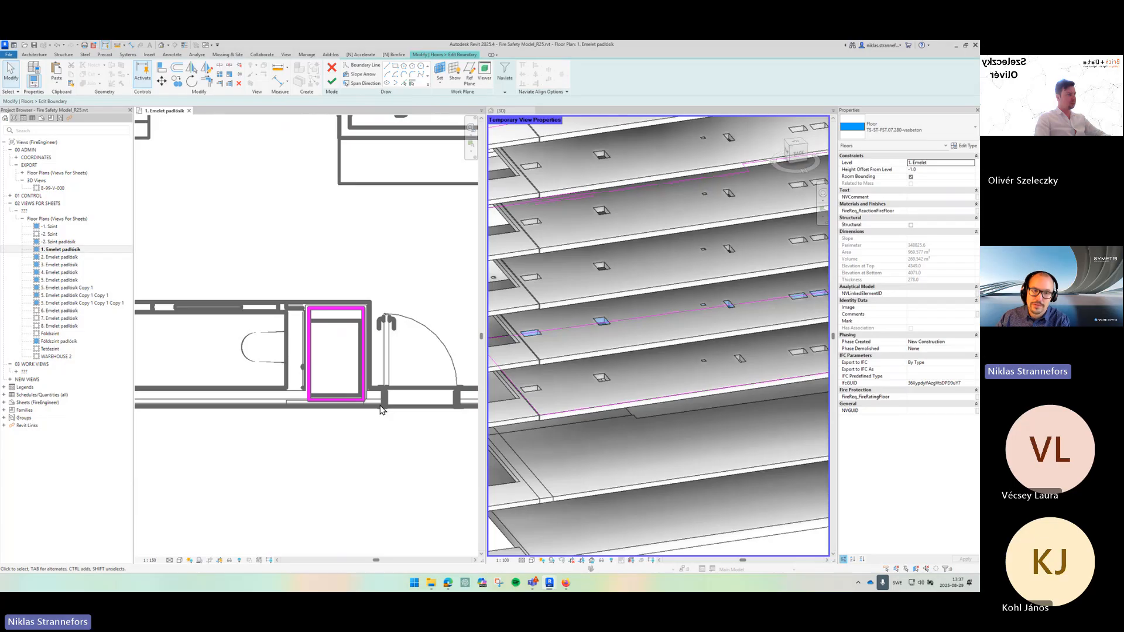
# - Compare the boundary against the ground-floor and other floor plan views
pyautogui.scroll(-5, 382, 410)
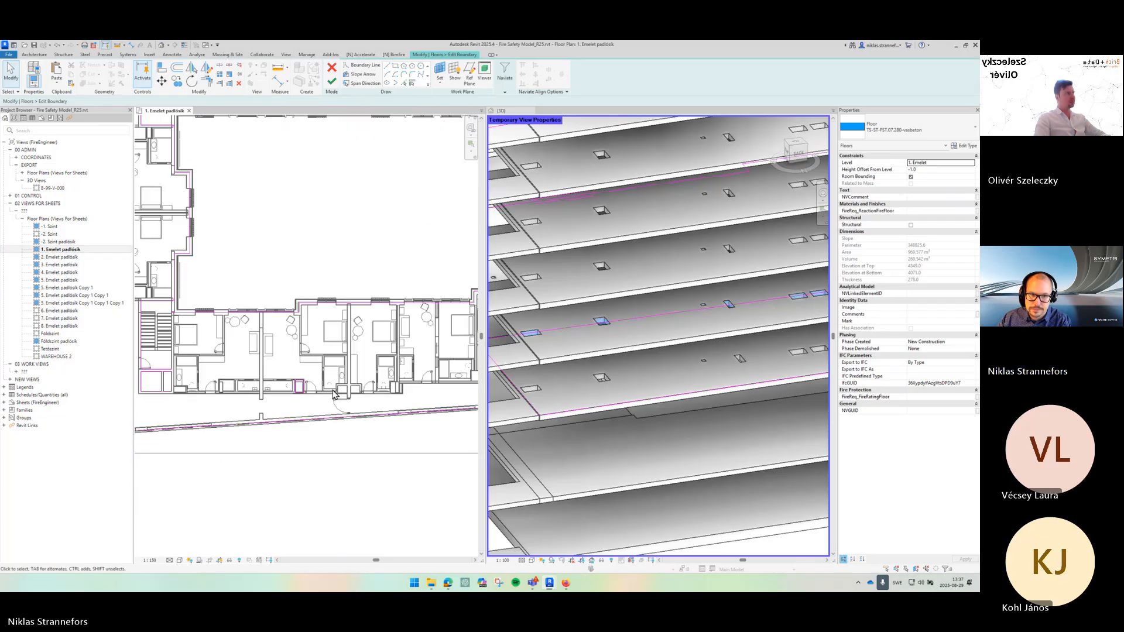
pyautogui.scroll(-2, 334, 394)
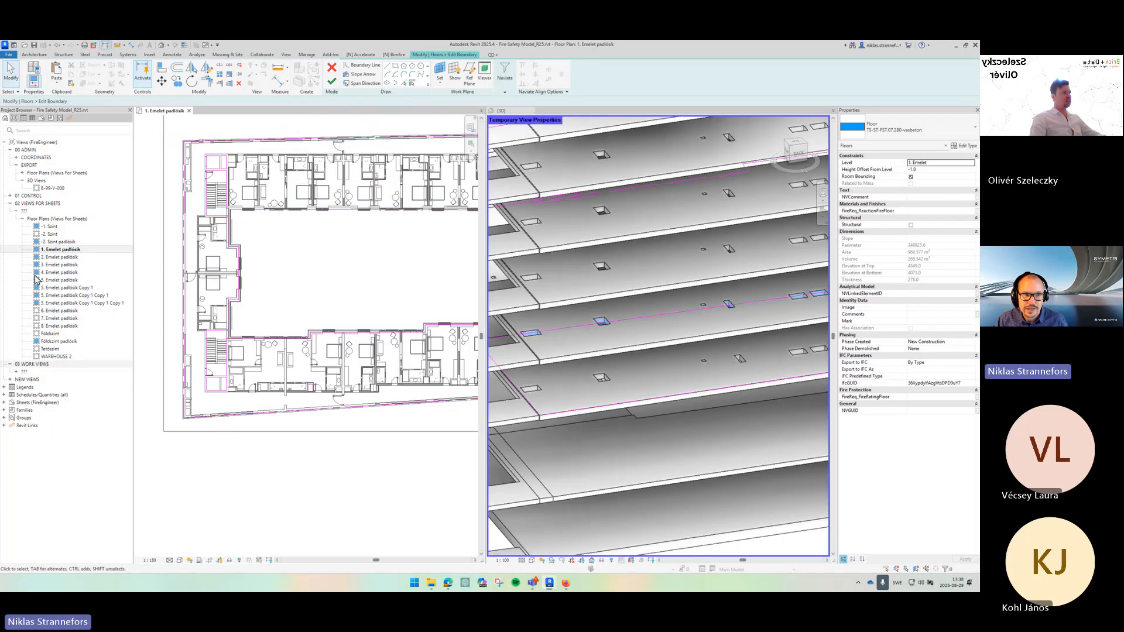
pyautogui.click(59, 241)
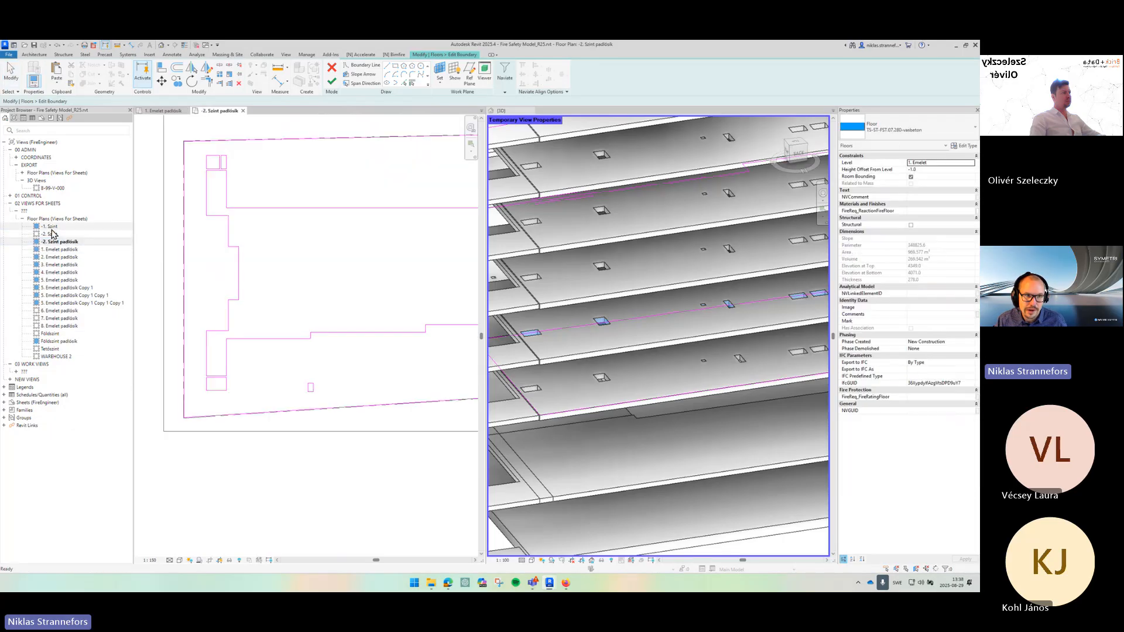
pyautogui.click(63, 342)
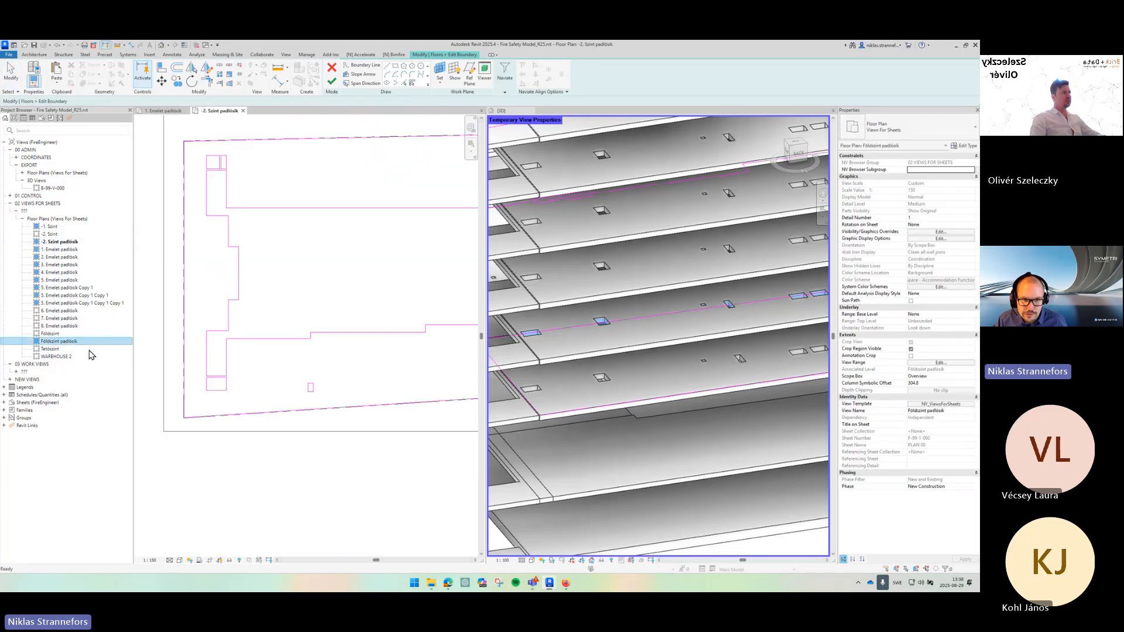
pyautogui.scroll(1, 301, 386)
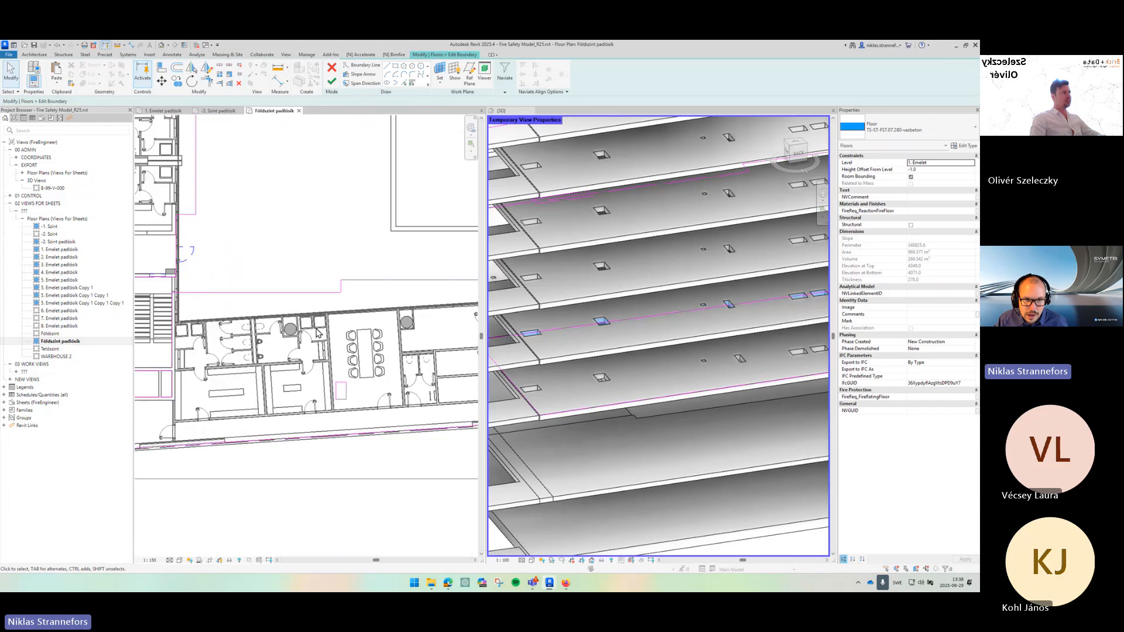
pyautogui.moveTo(351, 308); pyautogui.dragTo(301, 331)
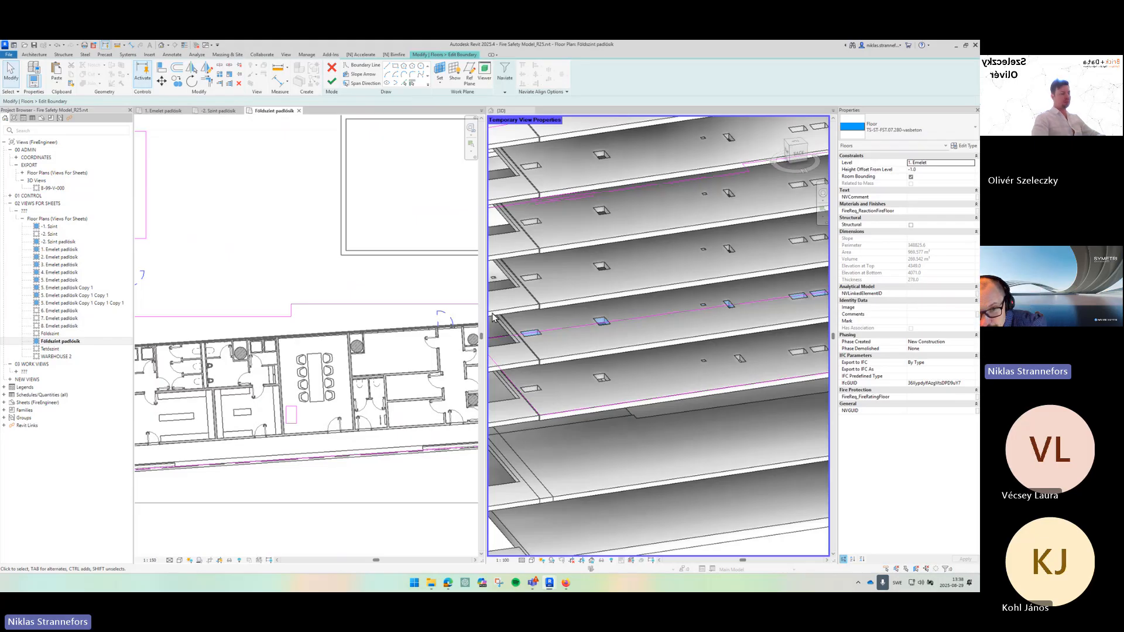
pyautogui.scroll(-3, 332, 356)
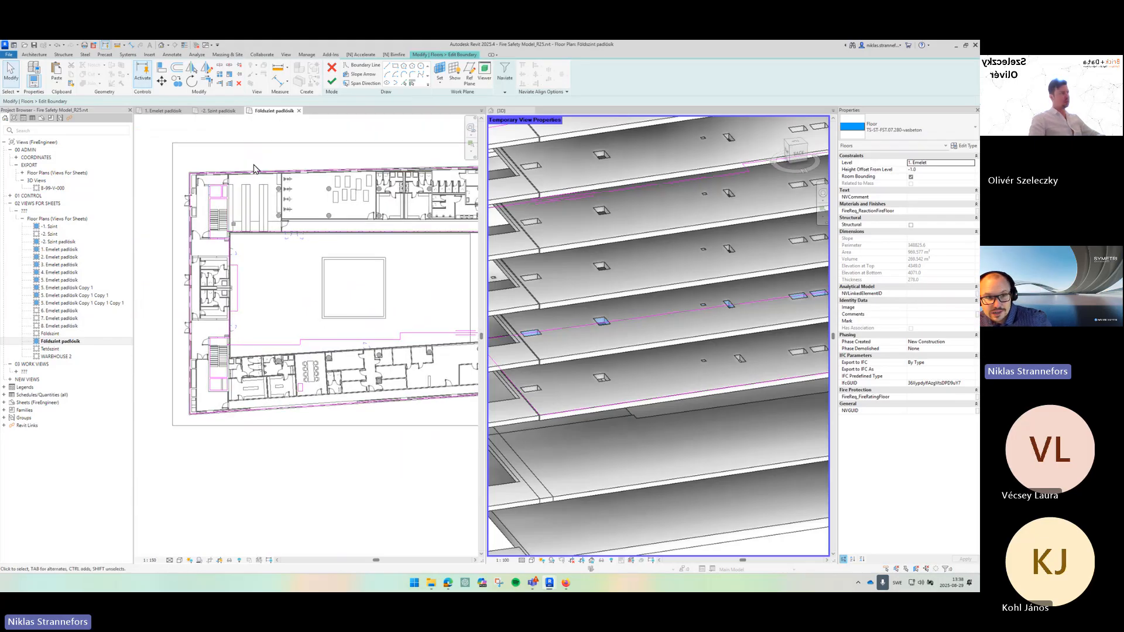
pyautogui.moveTo(352, 251); pyautogui.dragTo(201, 254)
pyautogui.scroll(-1, 346, 310)
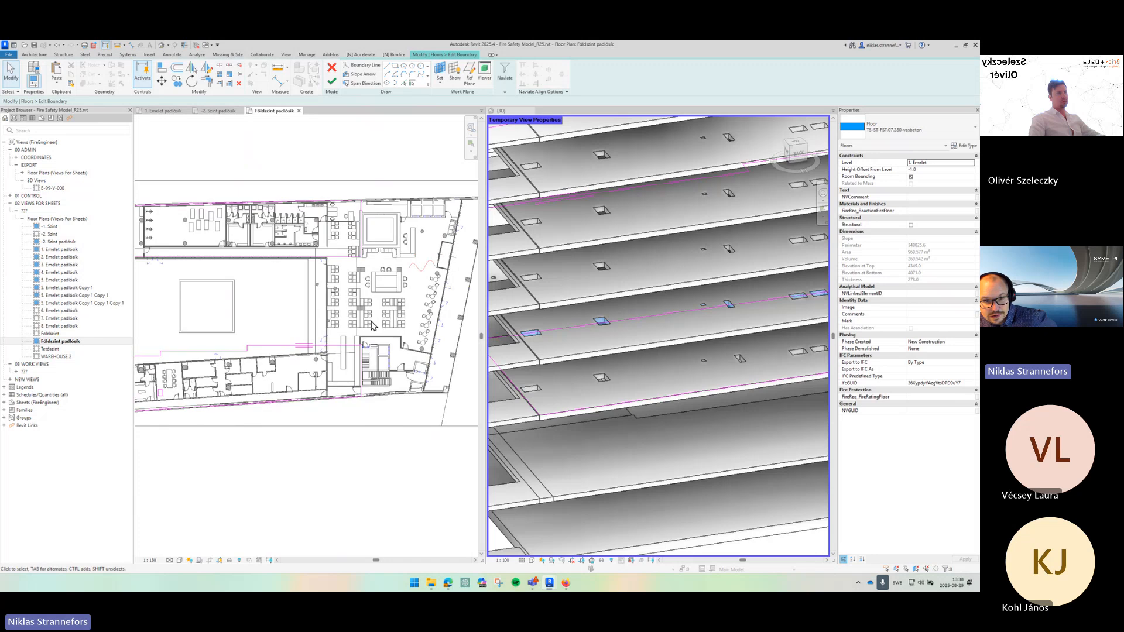
pyautogui.scroll(4, 372, 326)
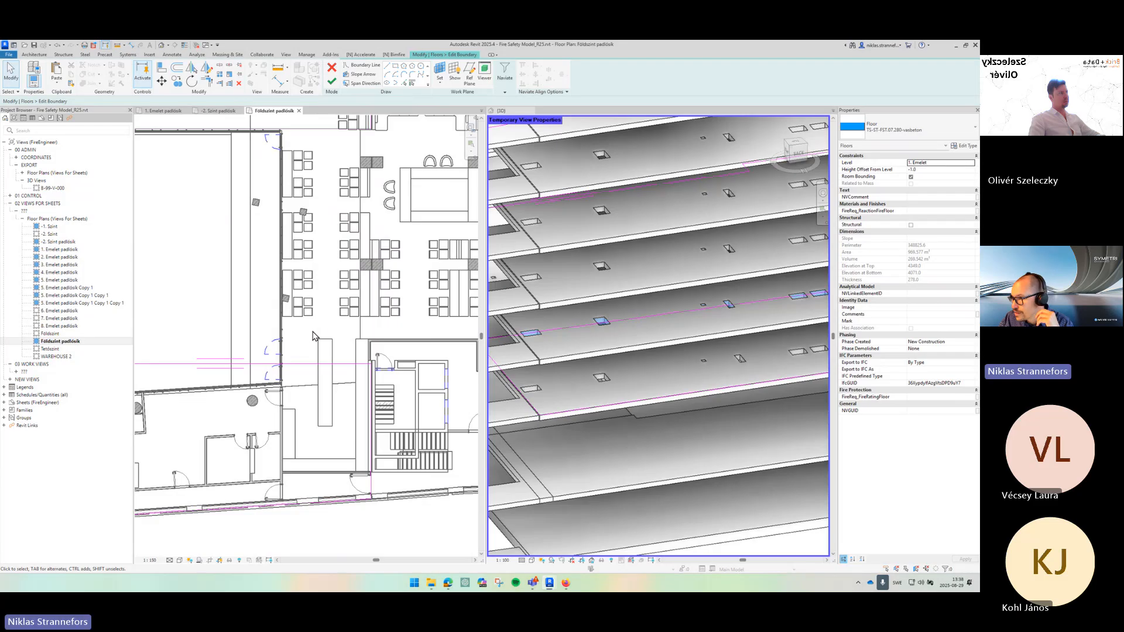
pyautogui.moveTo(307, 291); pyautogui.dragTo(304, 330)
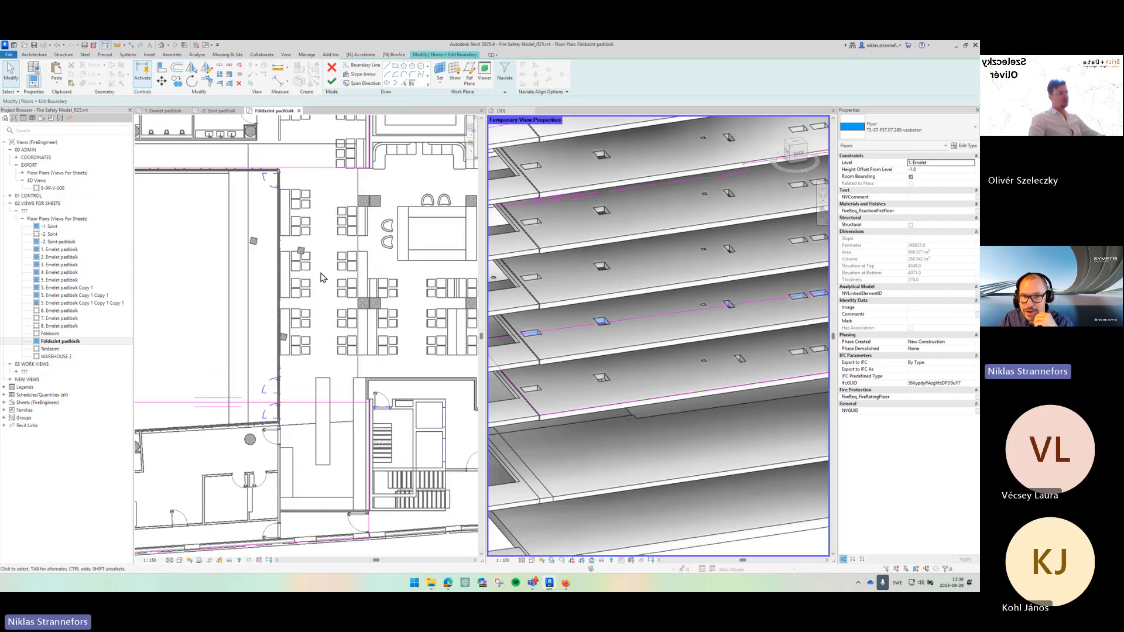
pyautogui.click(66, 250)
pyautogui.doubleClick(66, 250)
pyautogui.scroll(5, 278, 221)
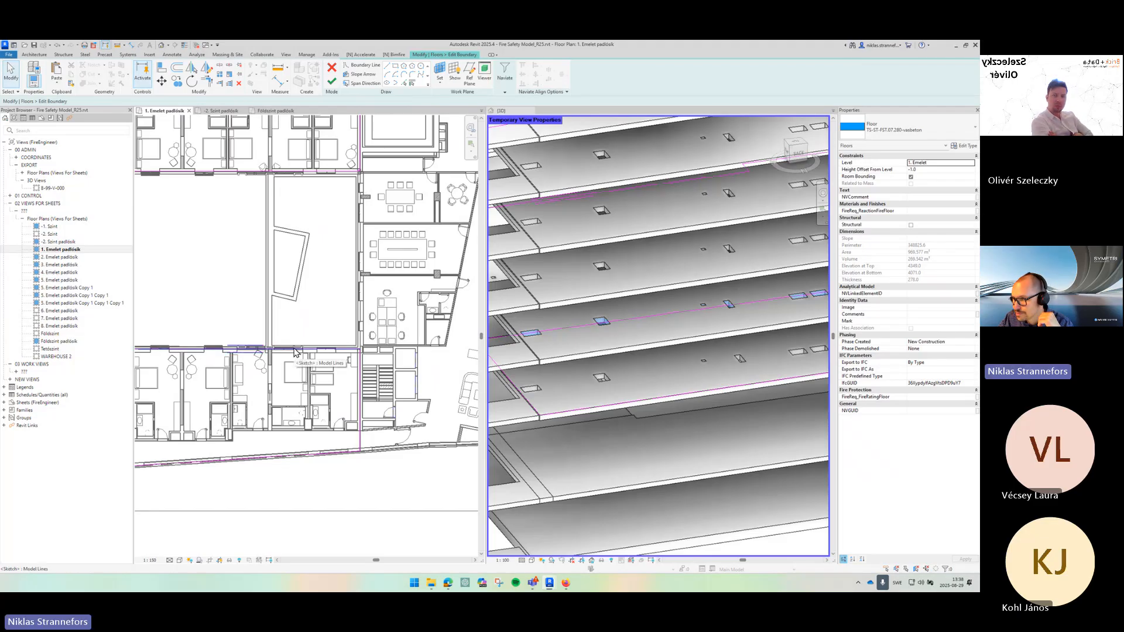
pyautogui.click(270, 110)
pyautogui.scroll(-2, 329, 320)
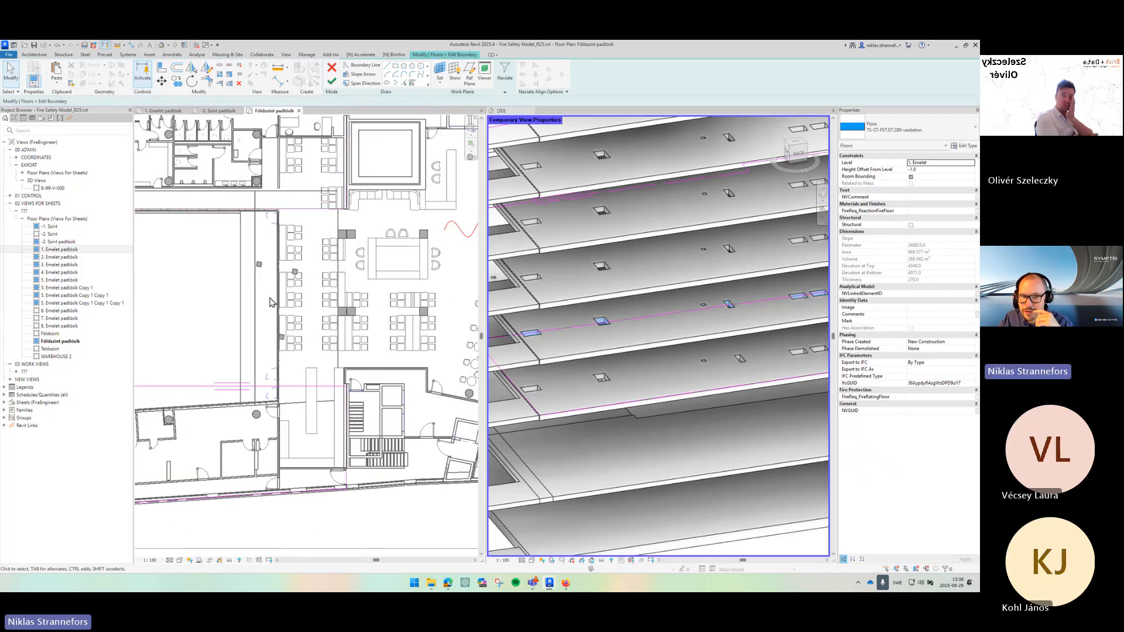
pyautogui.click(164, 111)
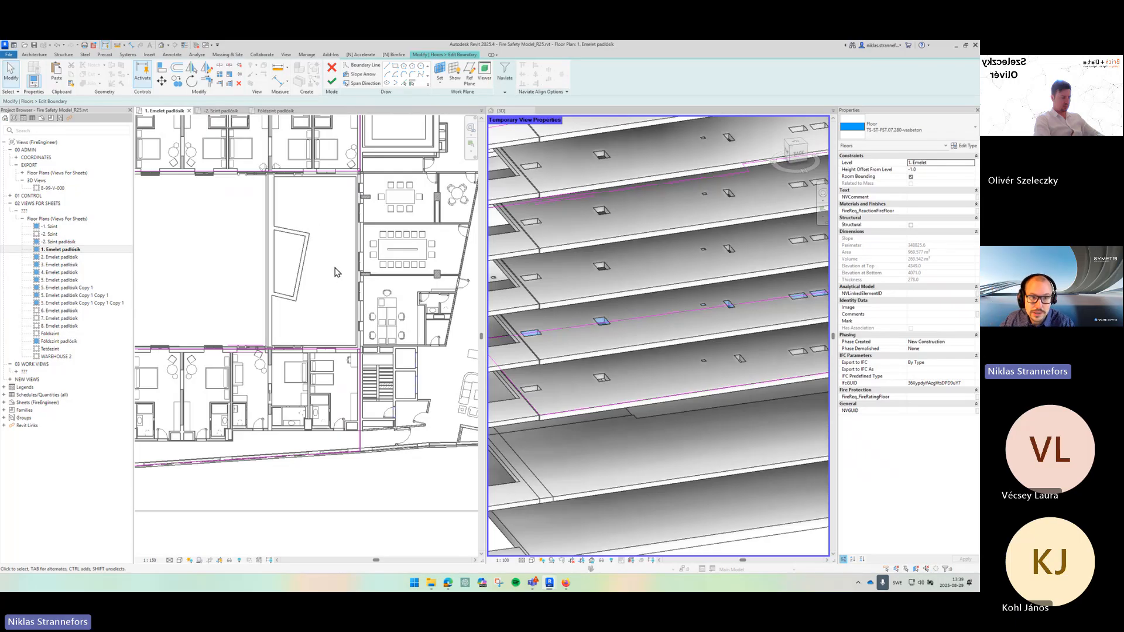
# - Finish the floor boundary edit and end the Copy/Monitor session, dismissing the save reminder
pyautogui.click(336, 86)
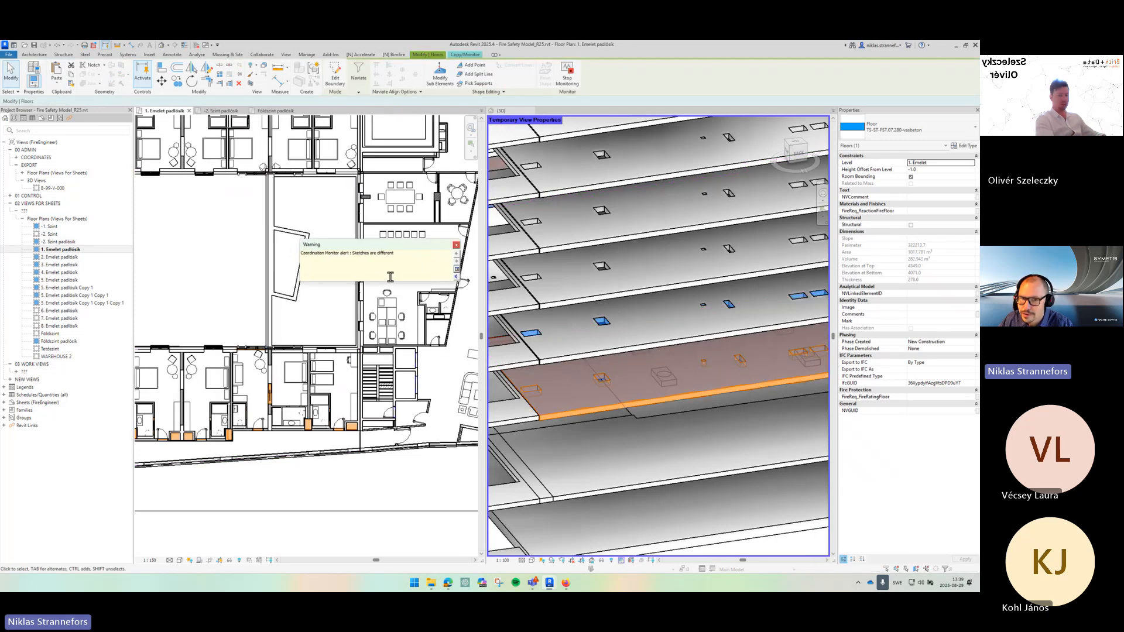
pyautogui.click(457, 245)
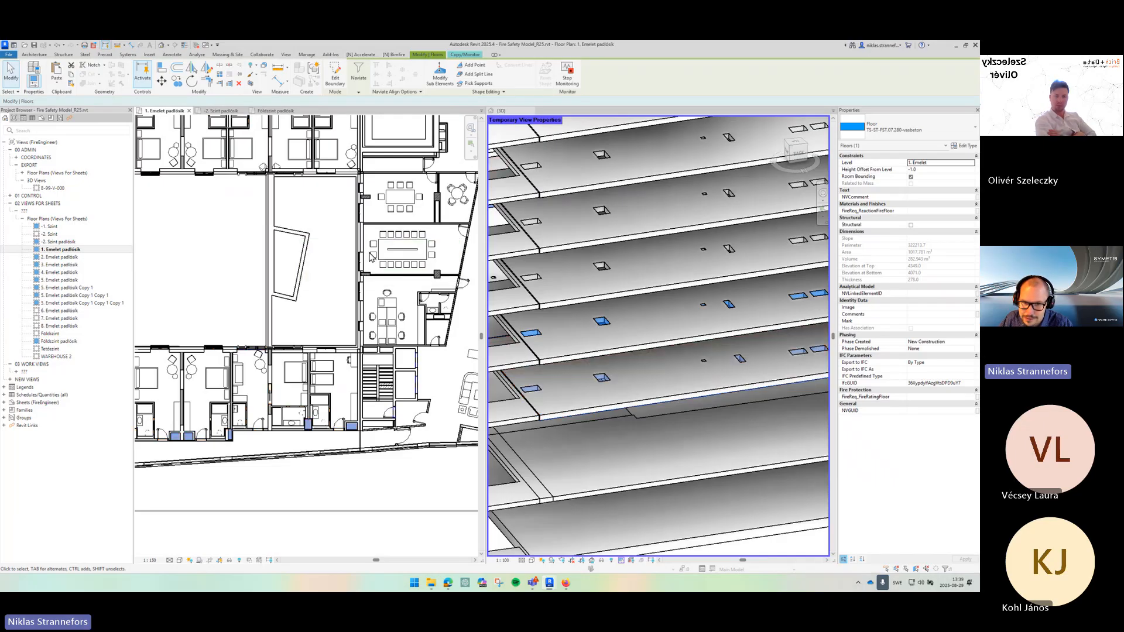
pyautogui.click(457, 55)
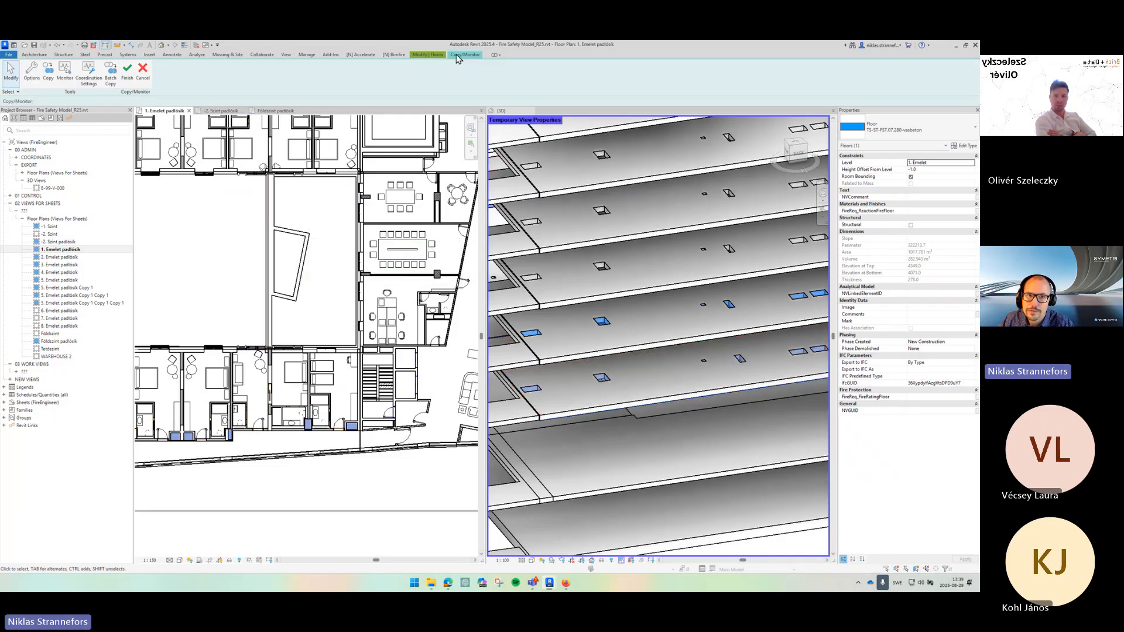
pyautogui.click(127, 74)
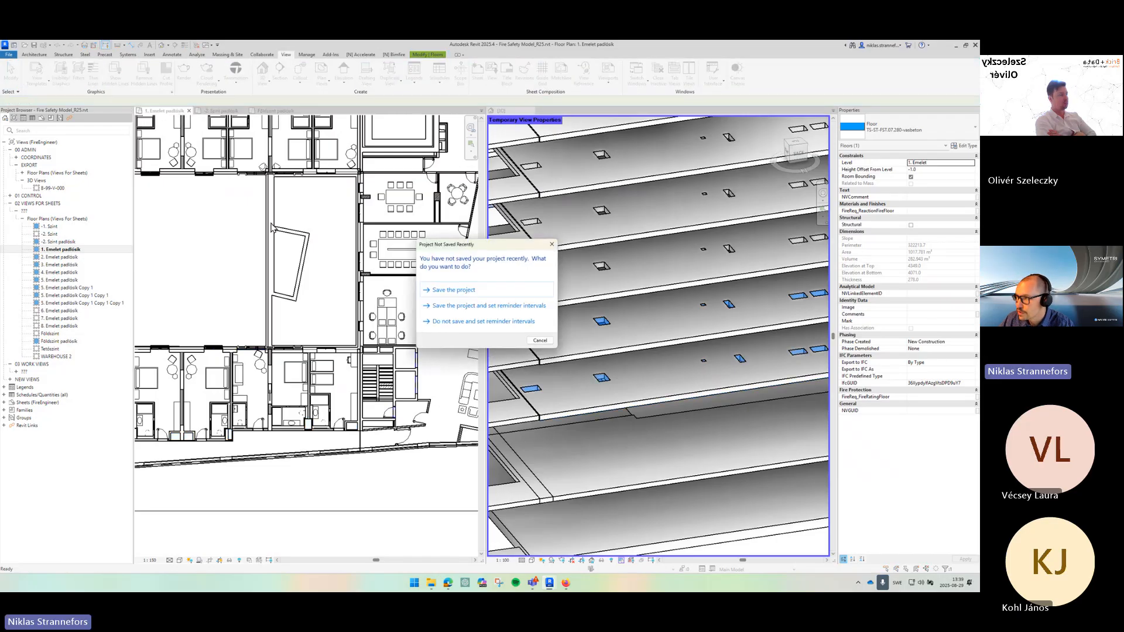
pyautogui.click(542, 341)
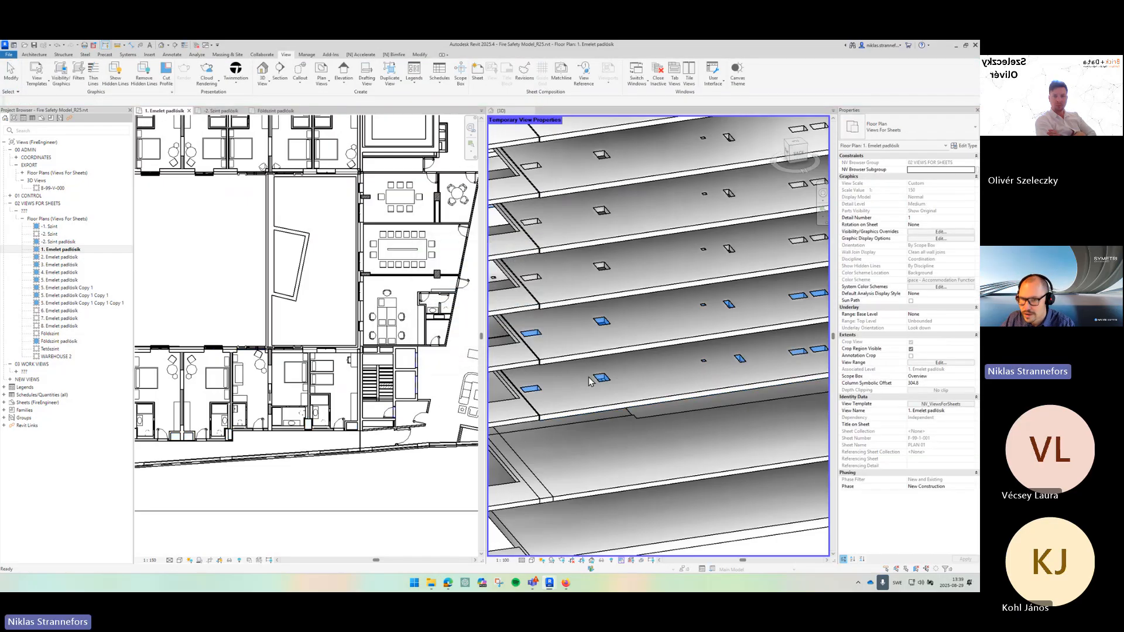
pyautogui.scroll(-3, 600, 380)
pyautogui.scroll(-1, 684, 381)
pyautogui.moveTo(684, 380); pyautogui.dragTo(597, 366)
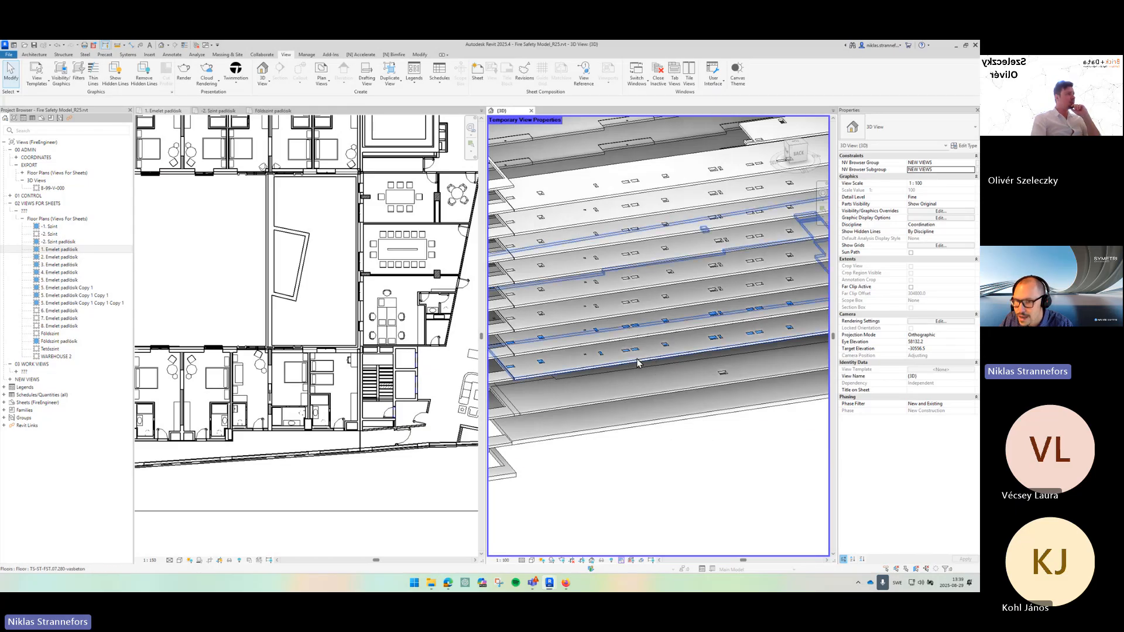
pyautogui.click(640, 357)
pyautogui.scroll(-3, 640, 357)
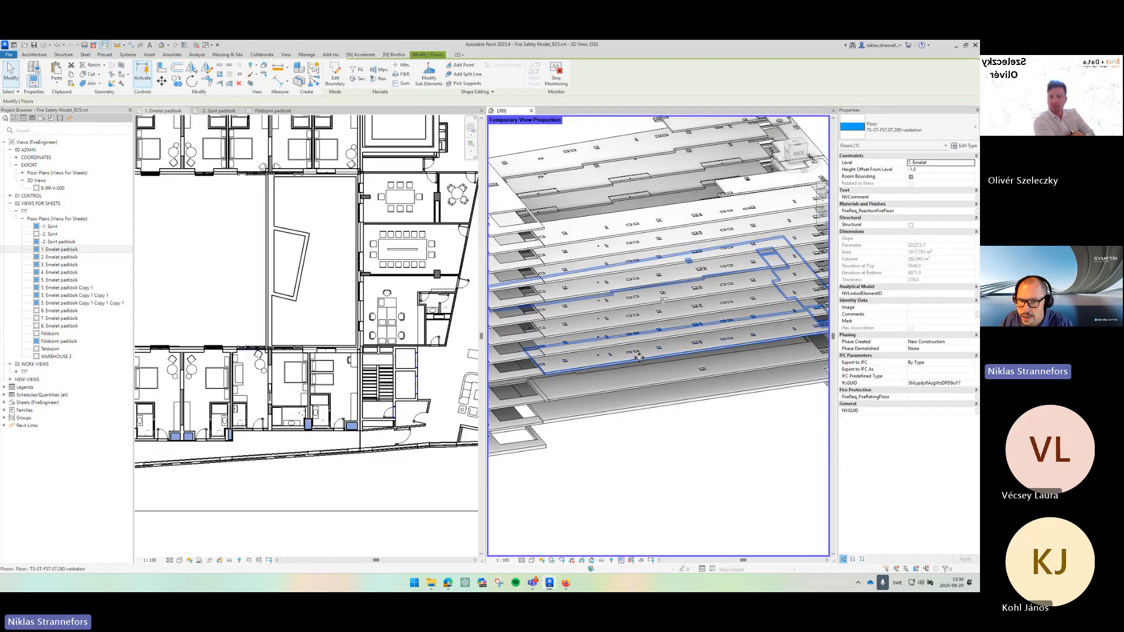
pyautogui.click(335, 76)
pyautogui.moveTo(509, 217)
pyautogui.mouseDown()
pyautogui.moveTo(778, 401)
pyautogui.moveTo(820, 417)
pyautogui.mouseUp()
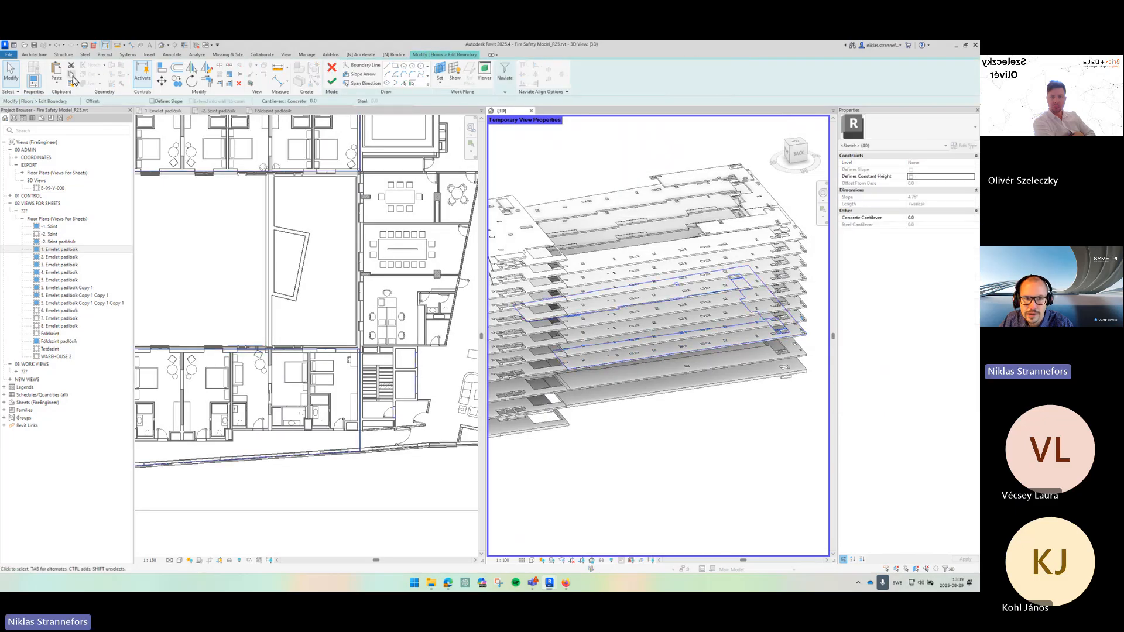
pyautogui.click(331, 81)
# - Open the boundary sketch of the 2. Emelet floor for editing in the 3D view
pyautogui.scroll(5, 612, 346)
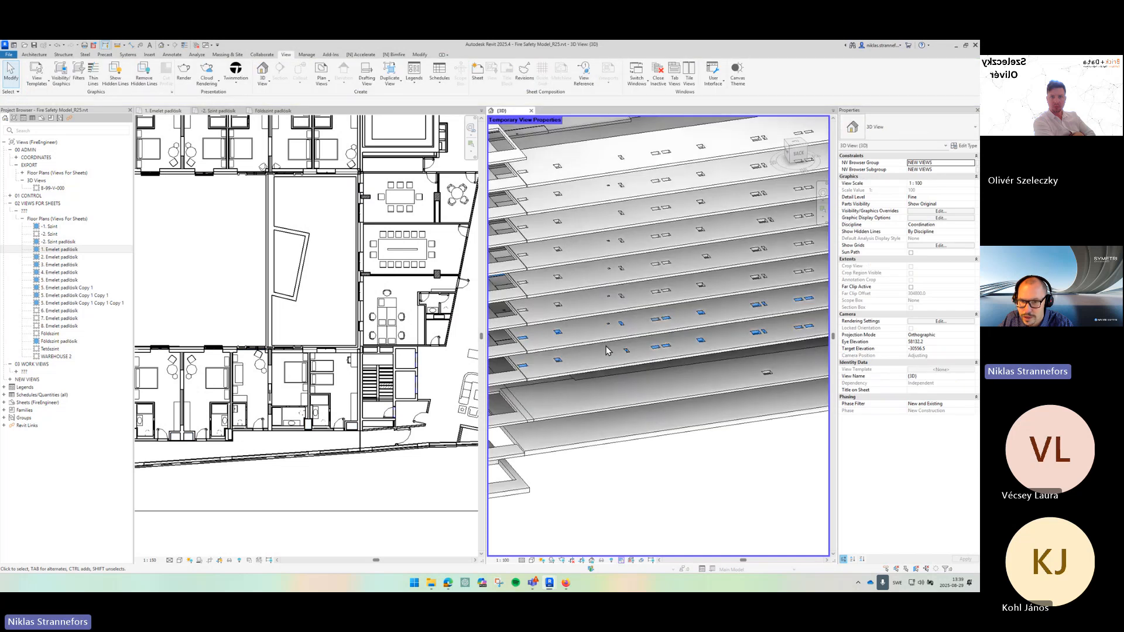
pyautogui.click(335, 76)
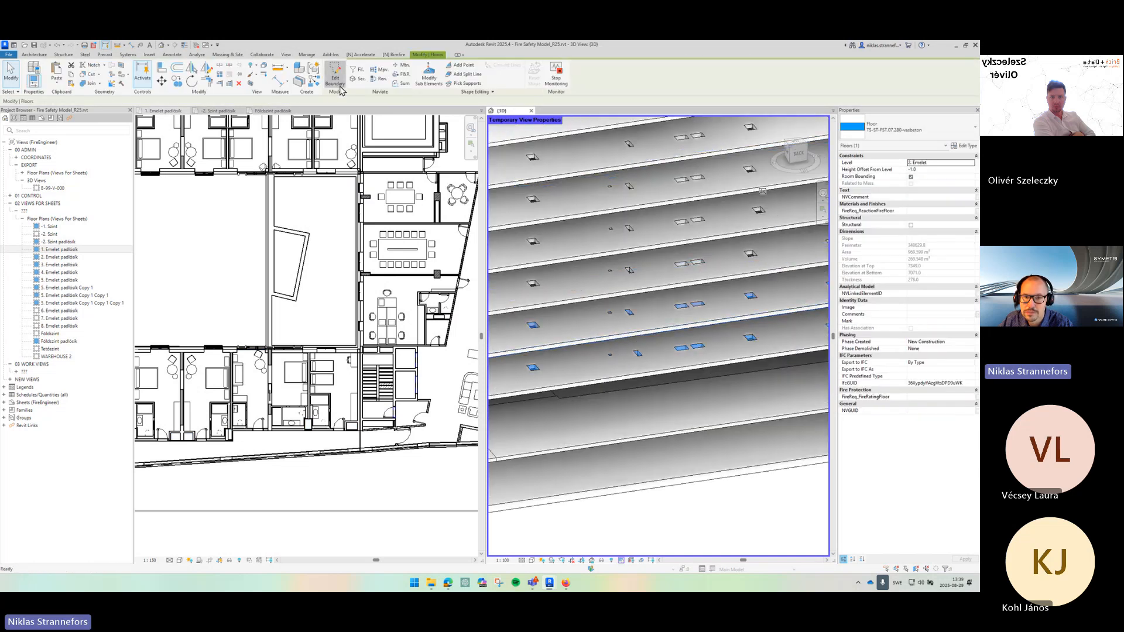
pyautogui.scroll(-3, 563, 256)
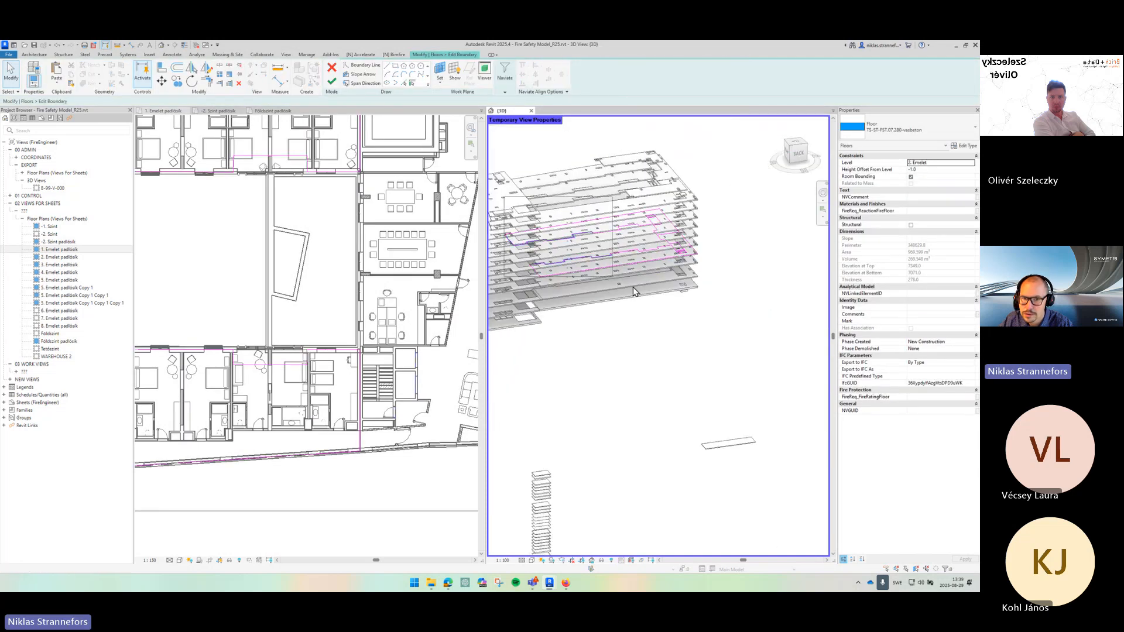
# - Cut the shaft opening's boundary lines from the floor sketch and paste them aligned to another selected level
pyautogui.moveTo(633, 287); pyautogui.dragTo(693, 314)
pyautogui.hotkey('ctrl', 'x')
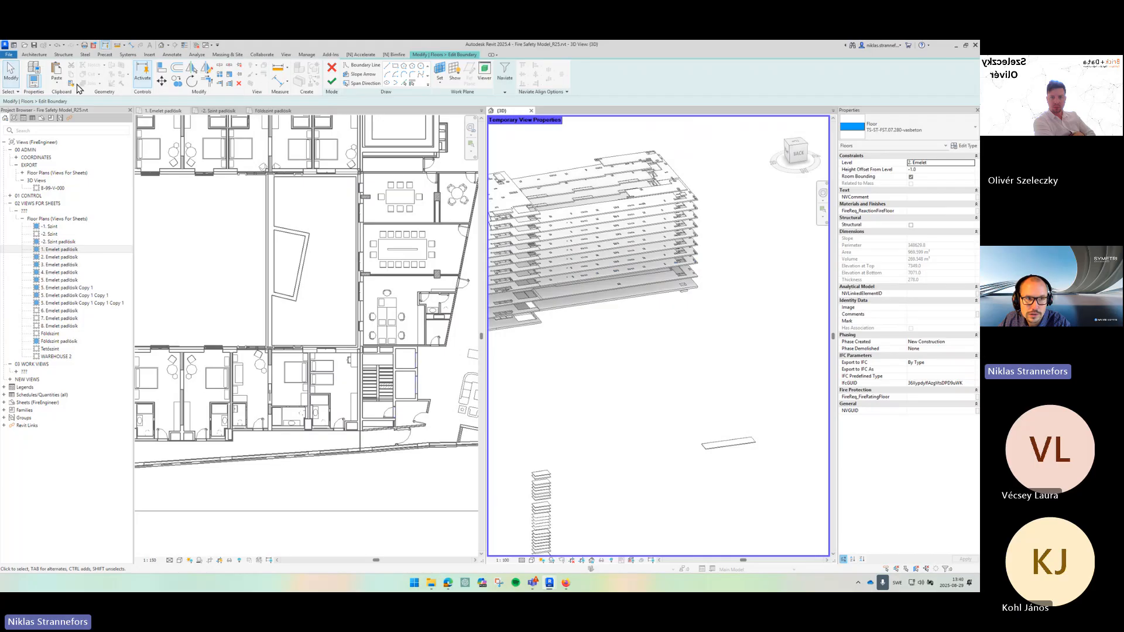
pyautogui.click(56, 85)
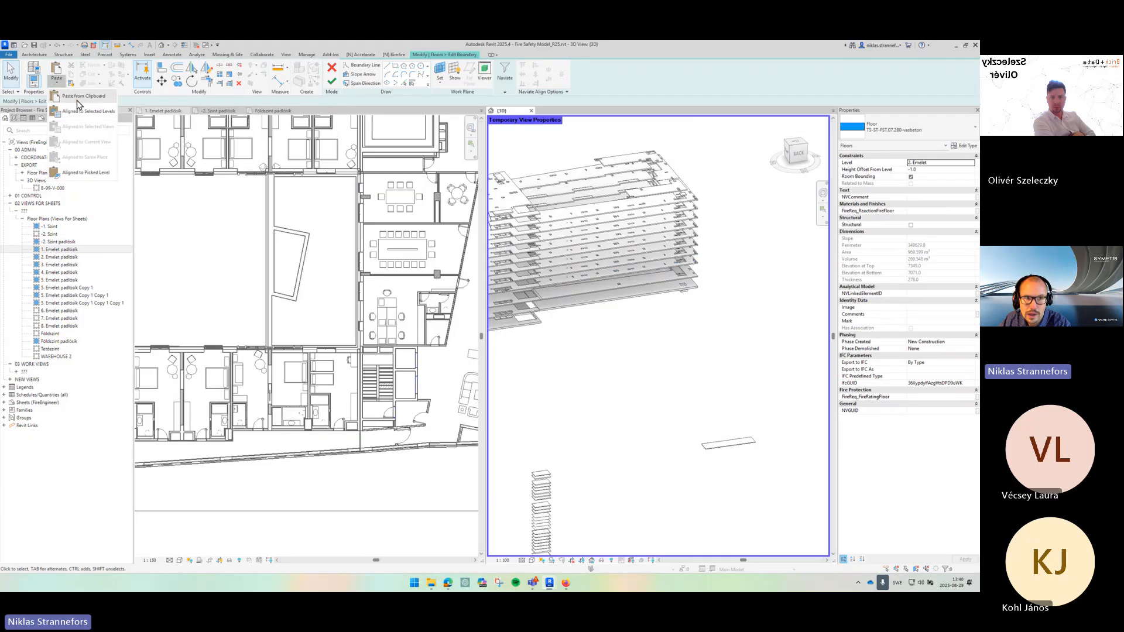
pyautogui.click(88, 111)
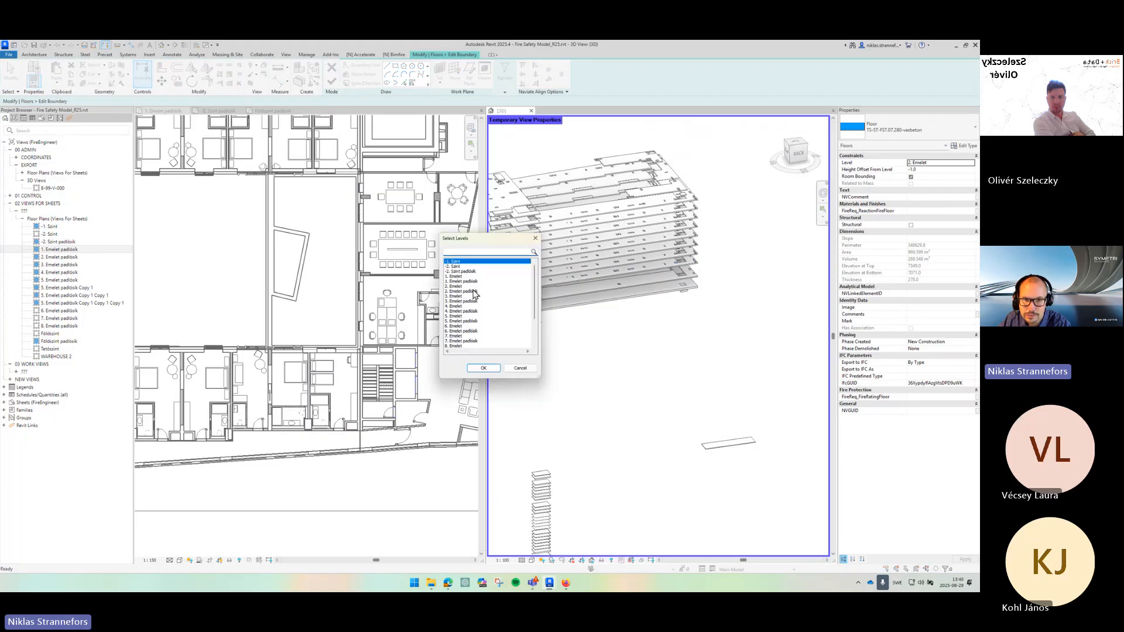
pyautogui.click(464, 291)
pyautogui.click(483, 369)
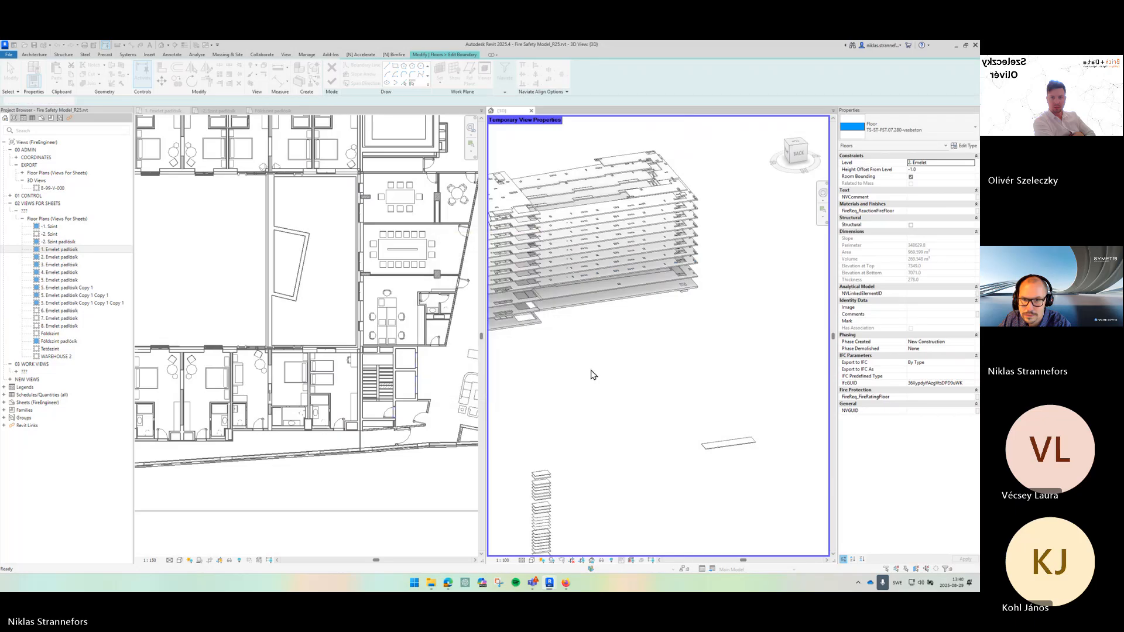
# - Finish the floor boundary edit mode to apply the sketch changes
pyautogui.scroll(4, 691, 220)
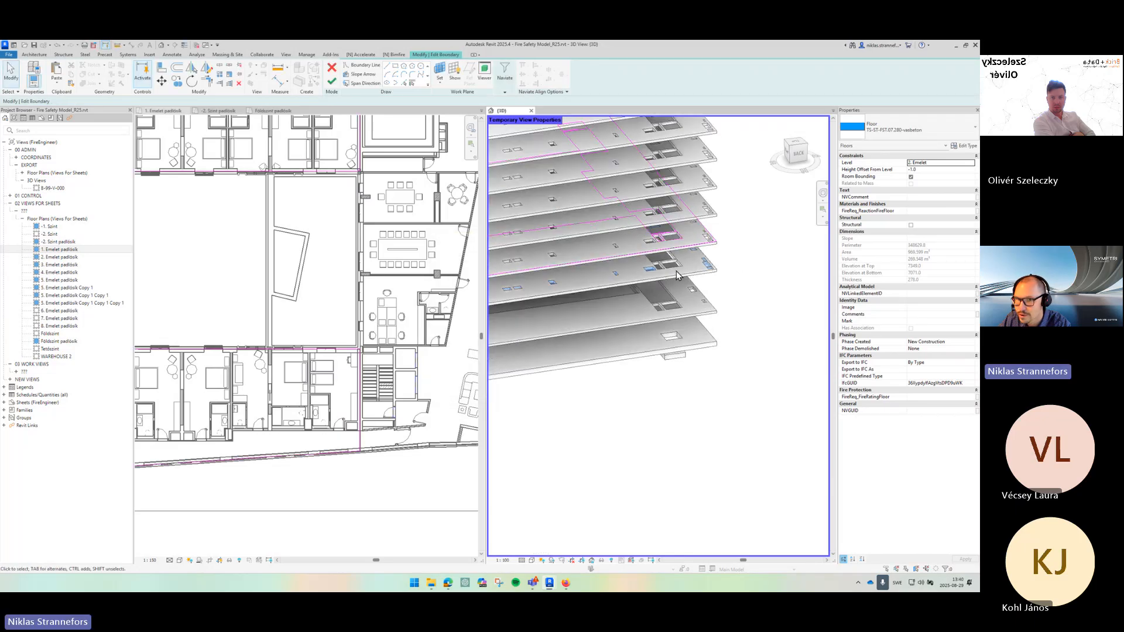
pyautogui.click(330, 86)
pyautogui.scroll(3, 822, 304)
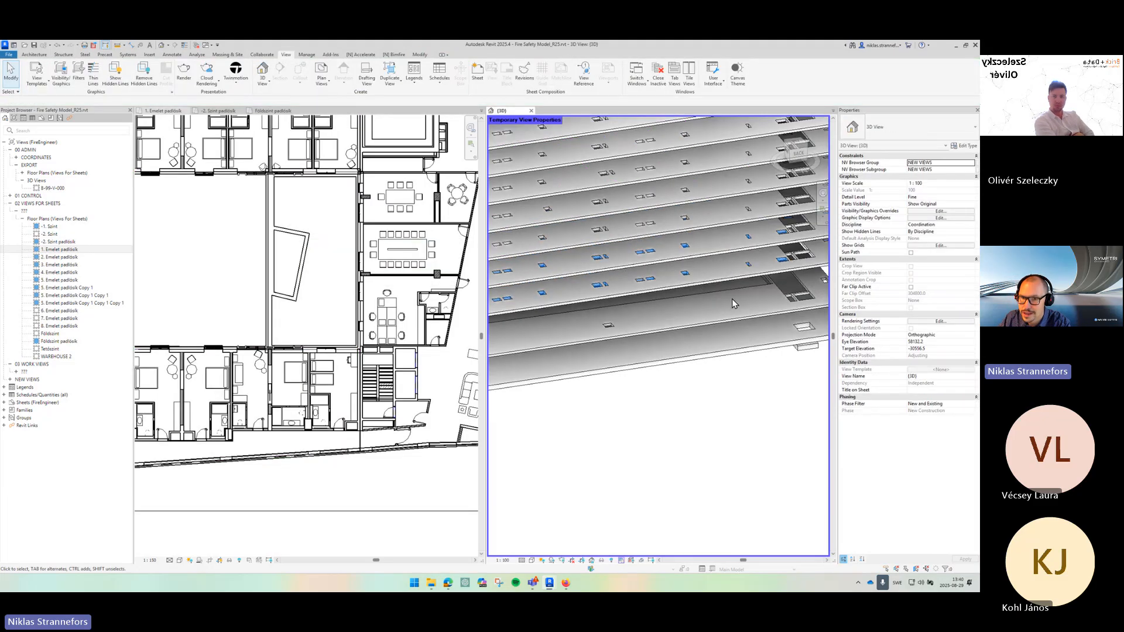
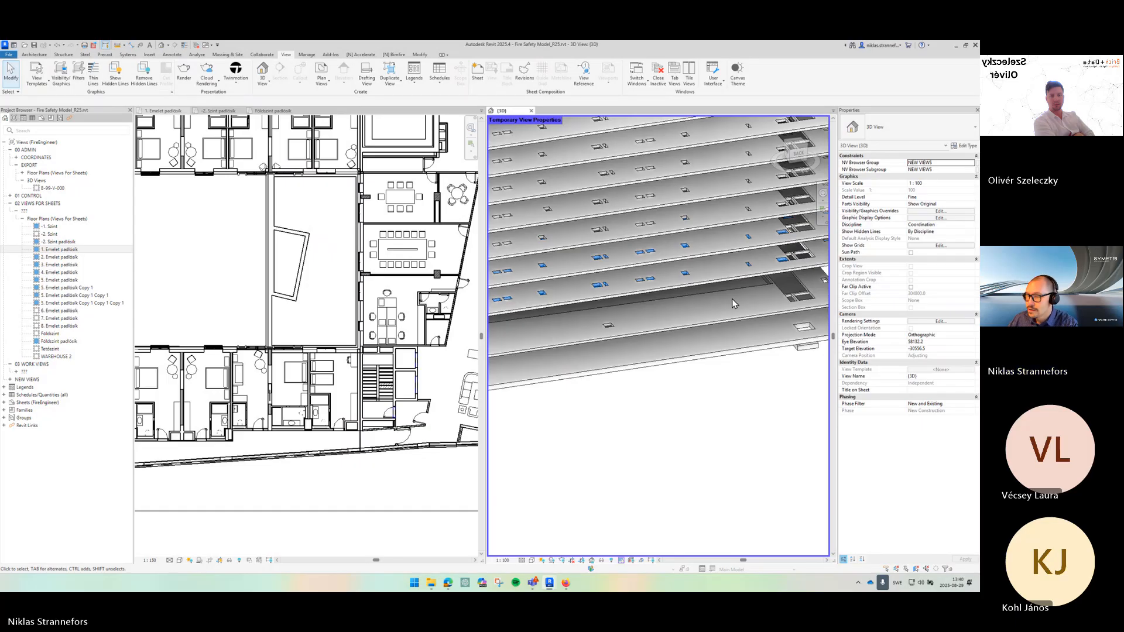
# - Select the linked model and open Coordination Review, expanding the floor elevation, core thickness and sketch warning groups
pyautogui.click(703, 327)
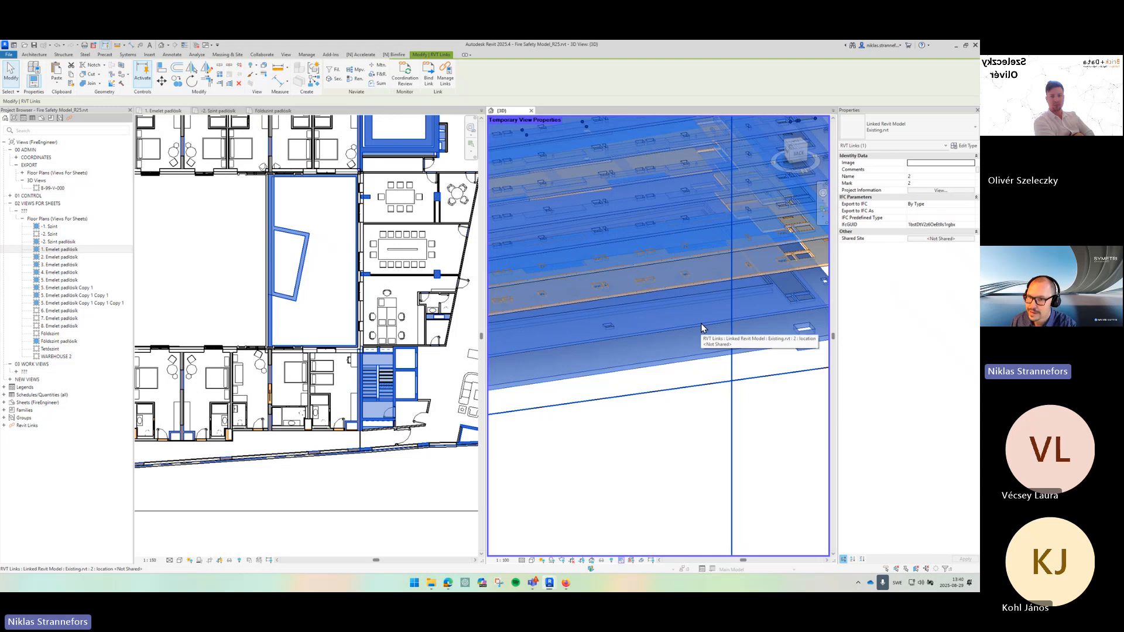
pyautogui.click(412, 87)
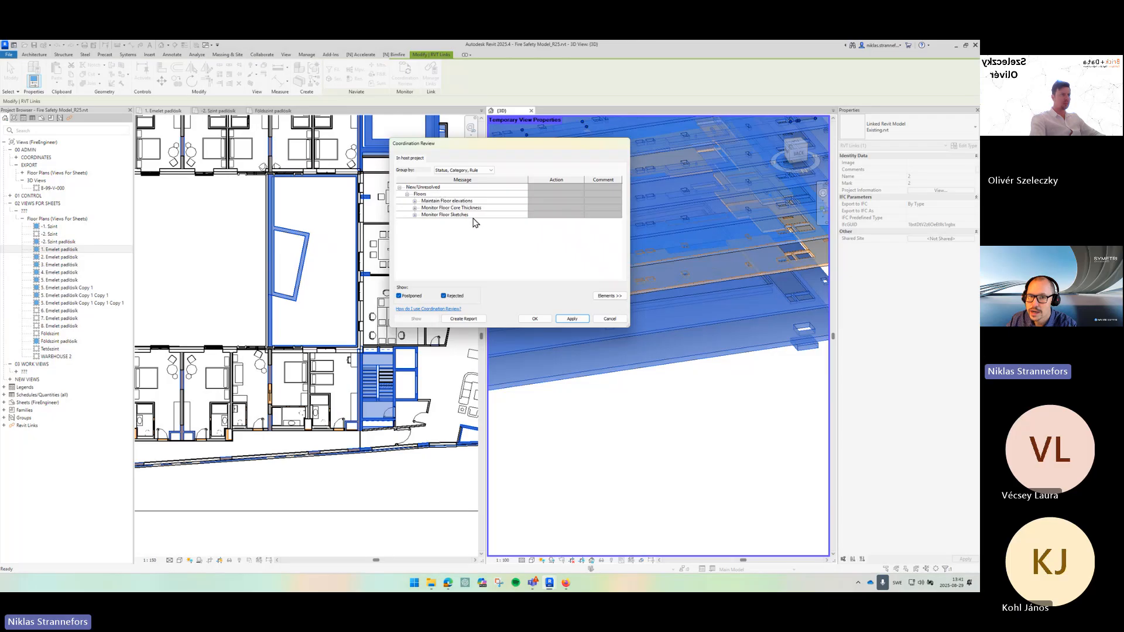
pyautogui.click(415, 202)
pyautogui.click(415, 221)
pyautogui.click(415, 242)
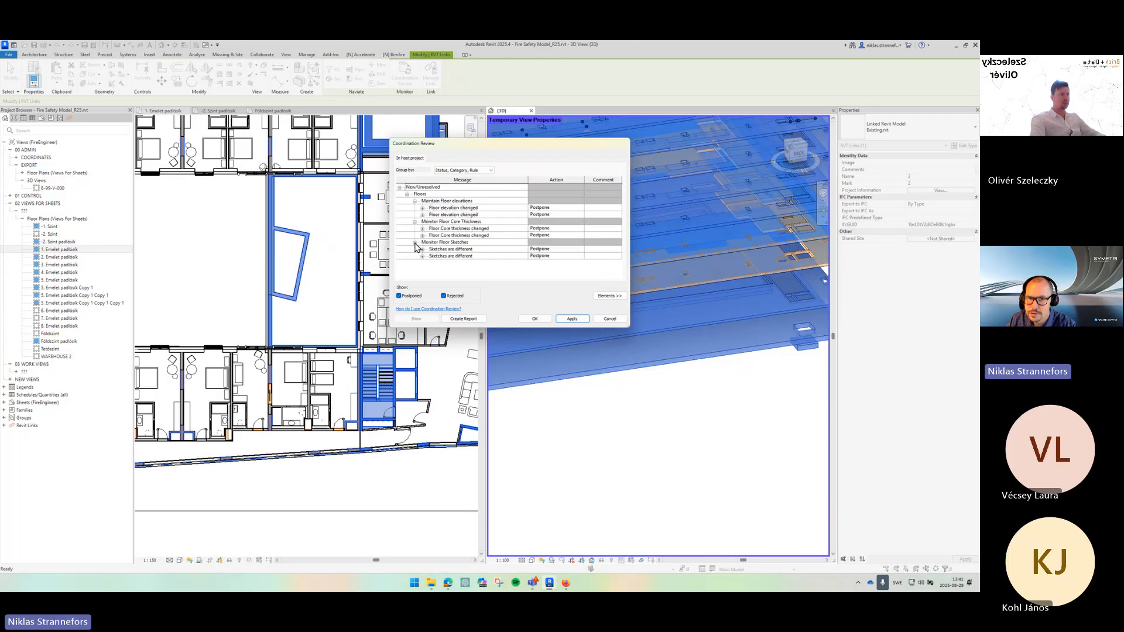
# - Accept the difference for all floor elevation, core thickness and sketch warnings, apply and close the review
pyautogui.click(502, 209)
pyautogui.keyDown('shift'); pyautogui.click(515, 256); pyautogui.keyUp('shift')
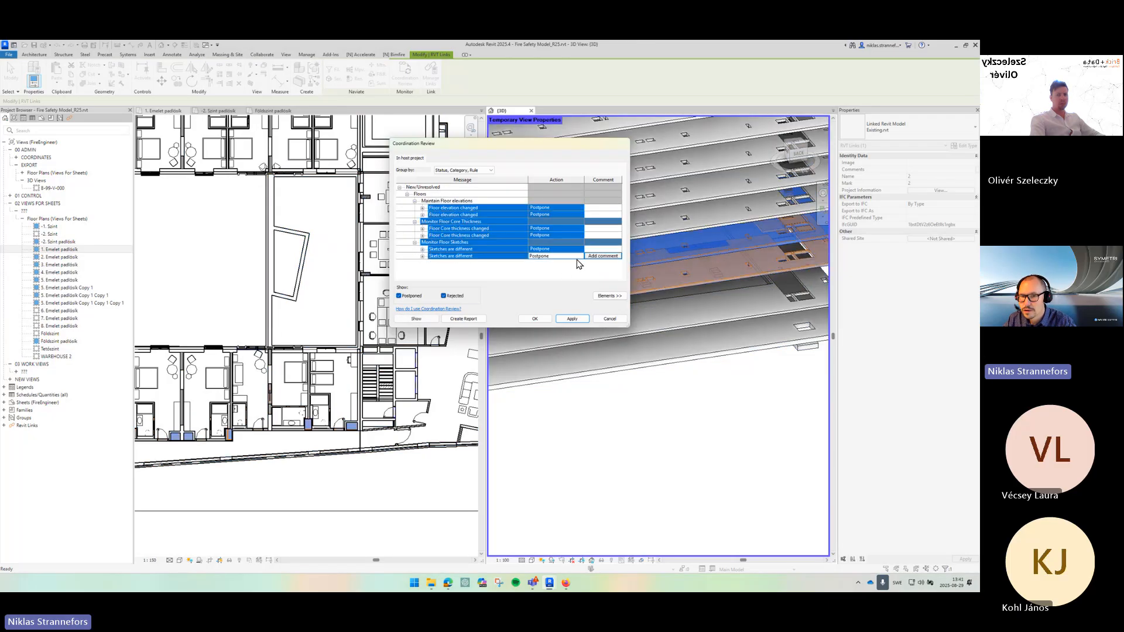
pyautogui.click(577, 257)
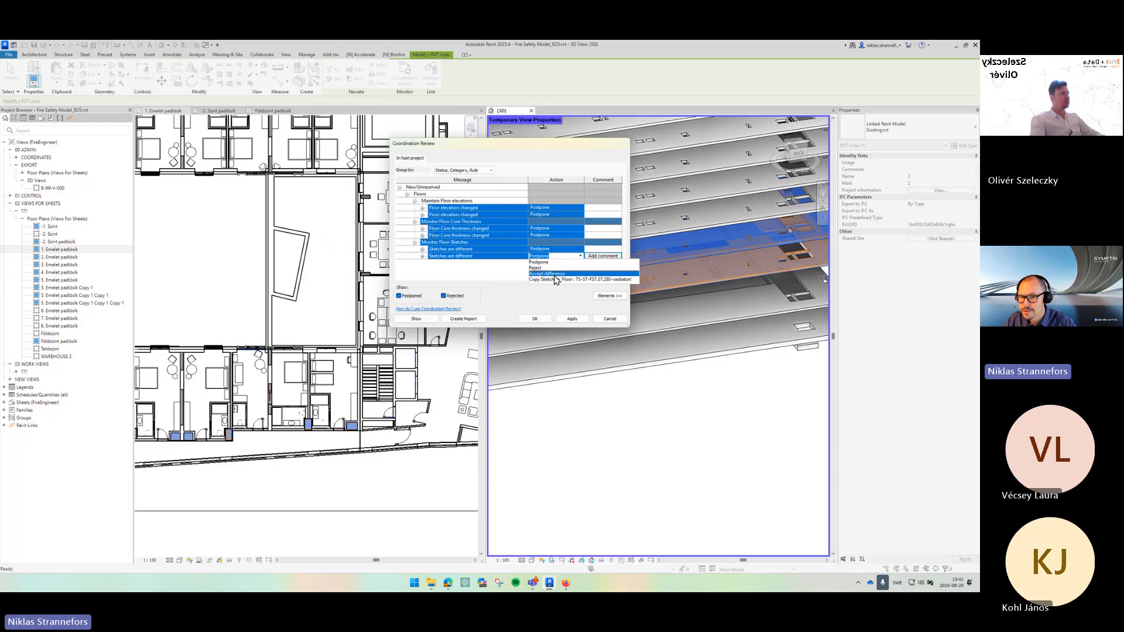
pyautogui.click(547, 274)
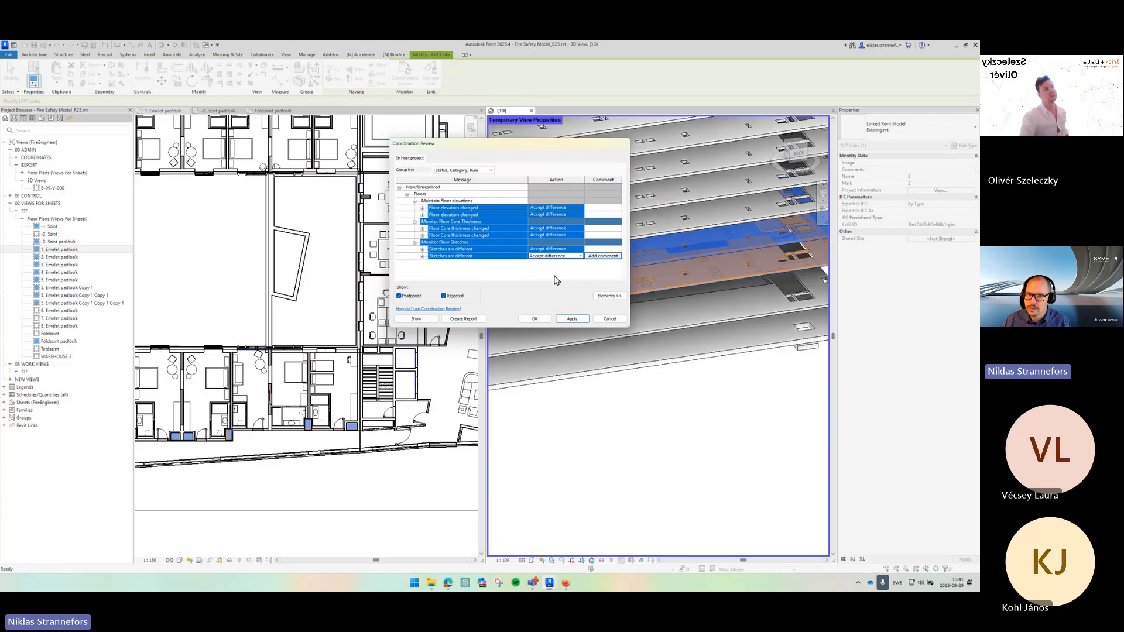
pyautogui.click(572, 319)
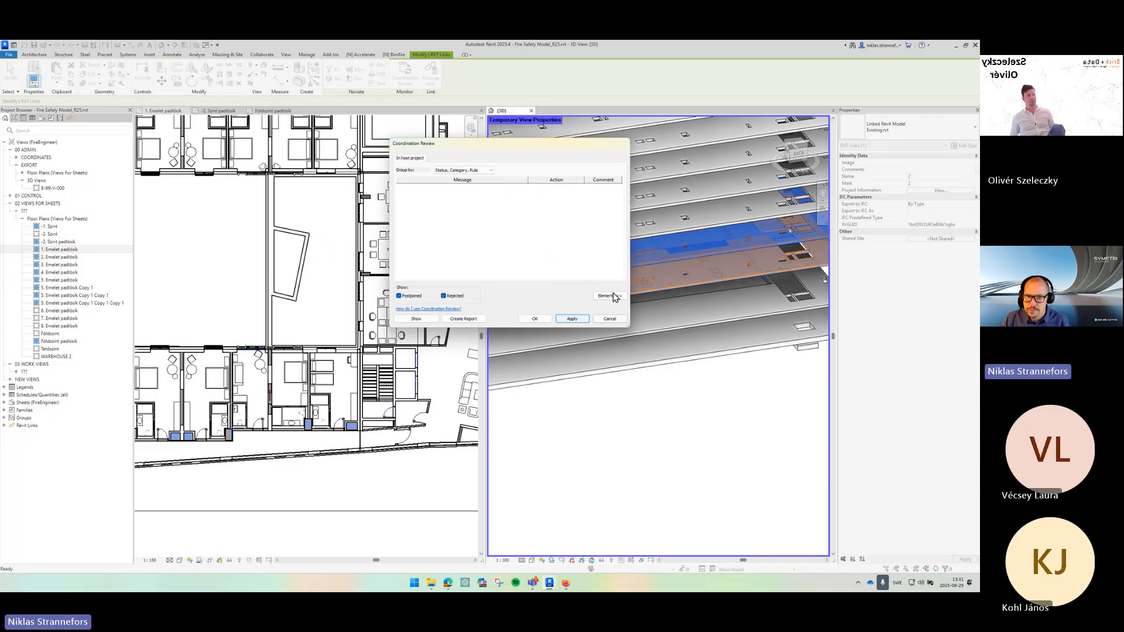
pyautogui.click(534, 319)
# - Select the two copied floors in the 3D view and set their FireReq_FireRatingFloor to REI 90
pyautogui.click(690, 424)
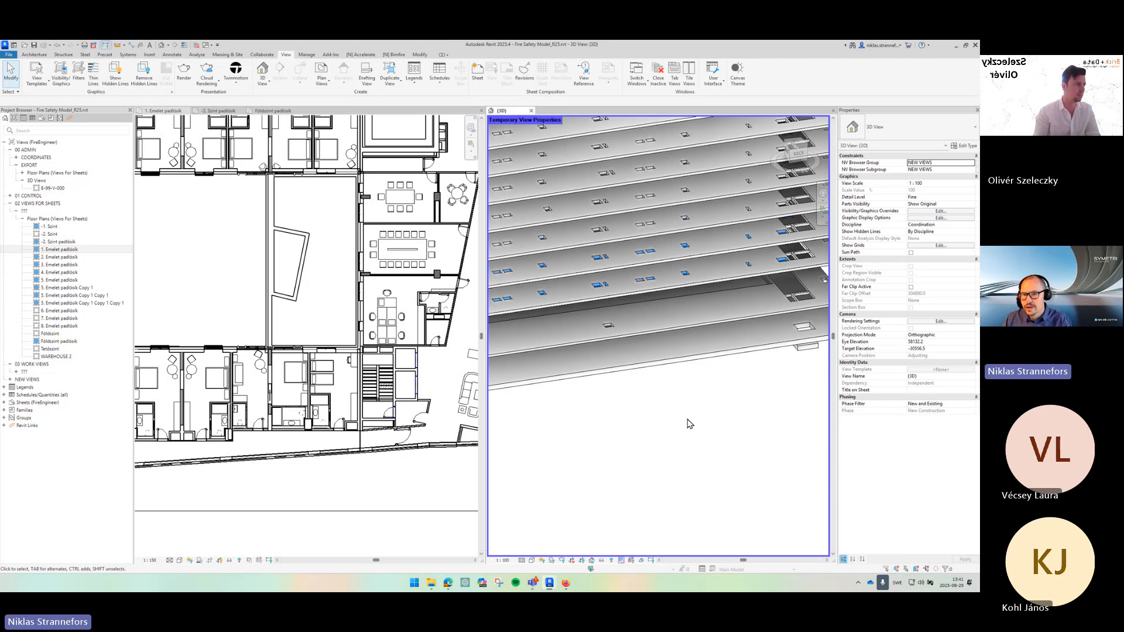
pyautogui.click(672, 263)
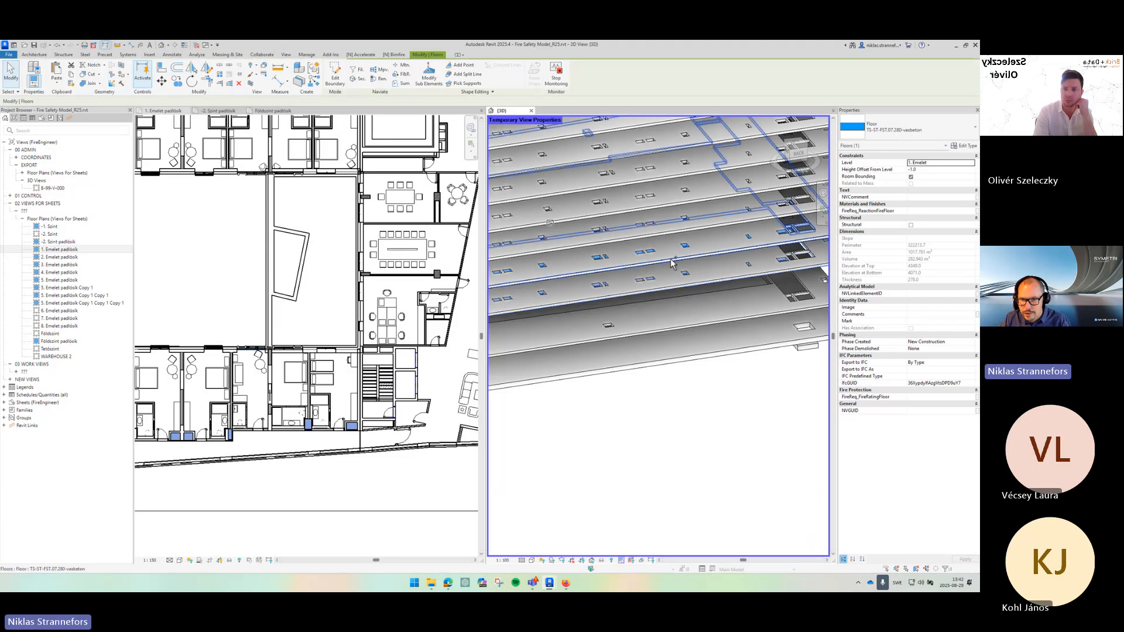
pyautogui.keyDown('ctrl'); pyautogui.click(671, 261); pyautogui.keyUp('ctrl')
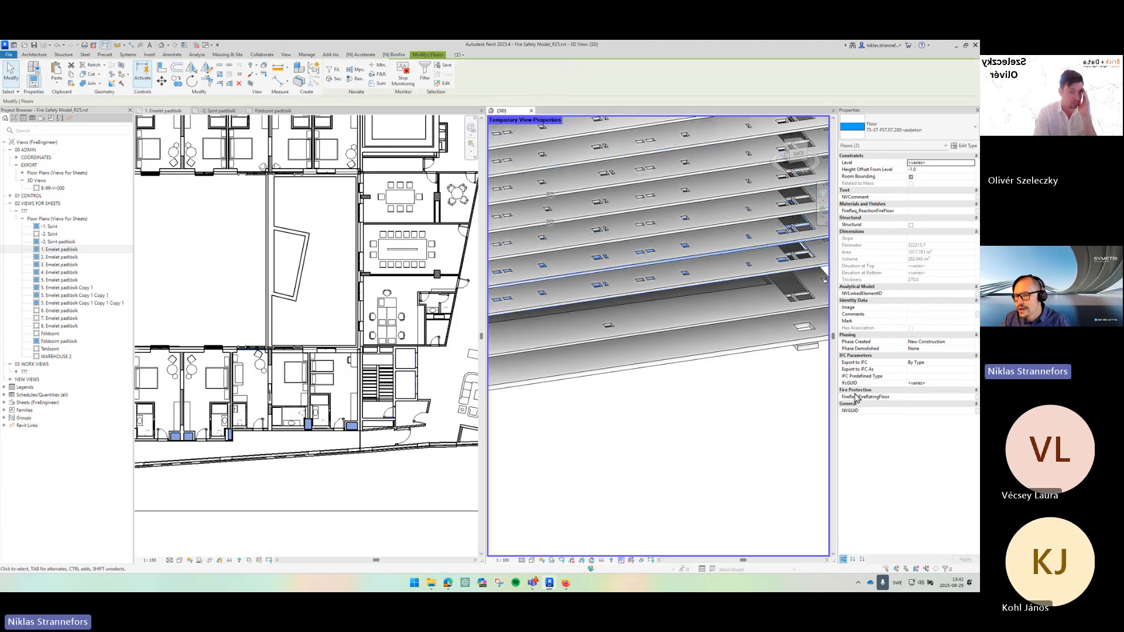
pyautogui.click(912, 398)
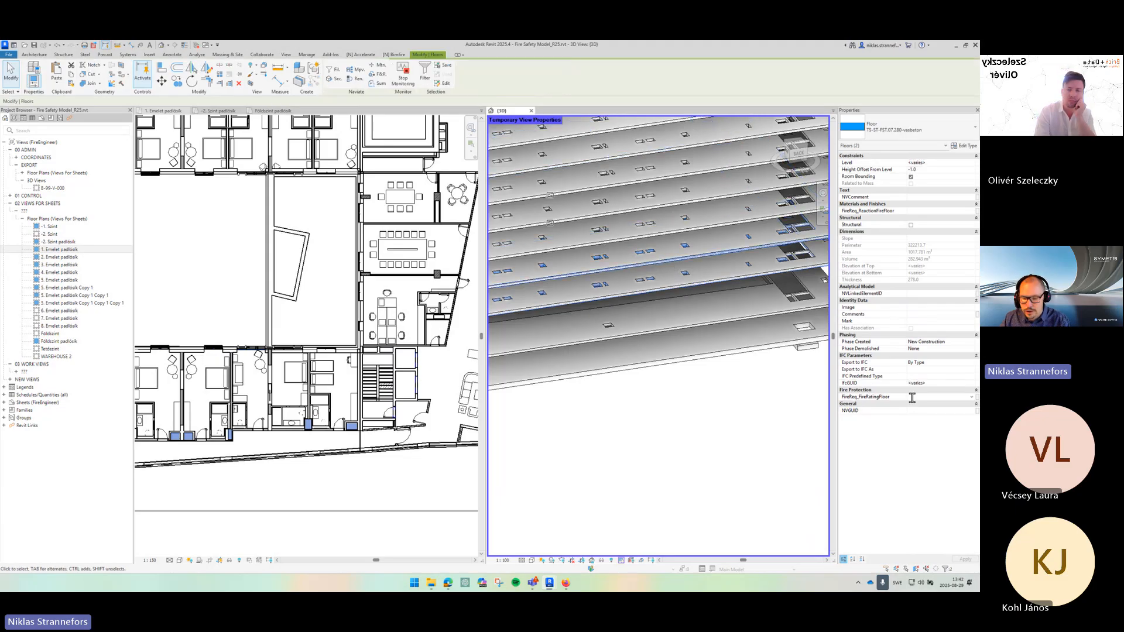
pyautogui.write('FEI 90')
pyautogui.press('Return')
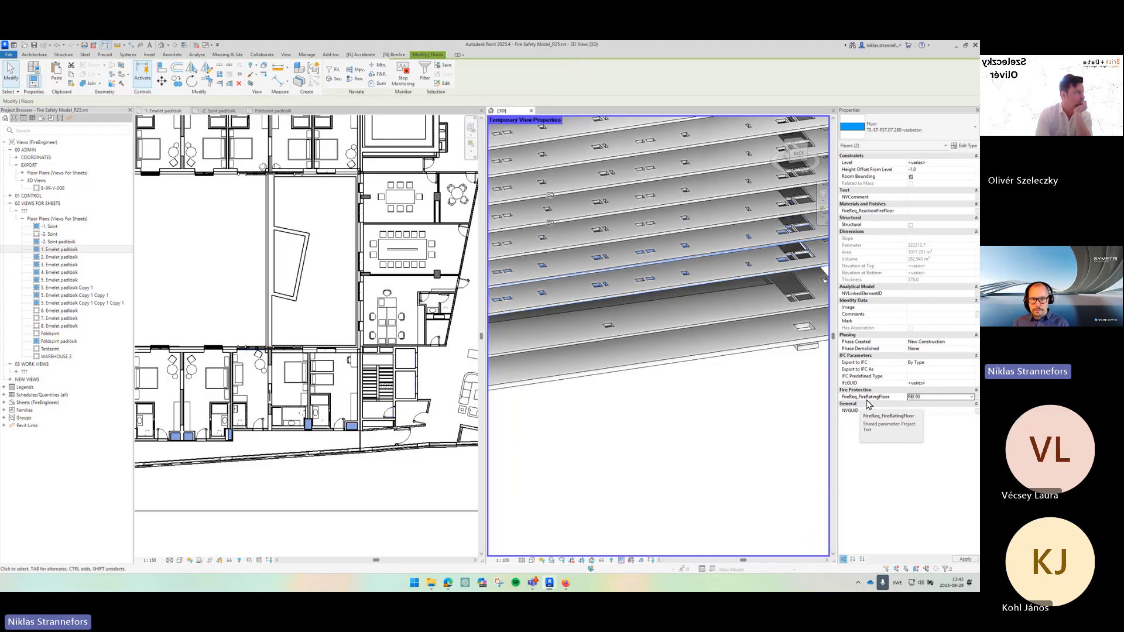
# - Try drawing a vertical section line across the 1. Emelet padlisk plan, then undo it
pyautogui.click(340, 273)
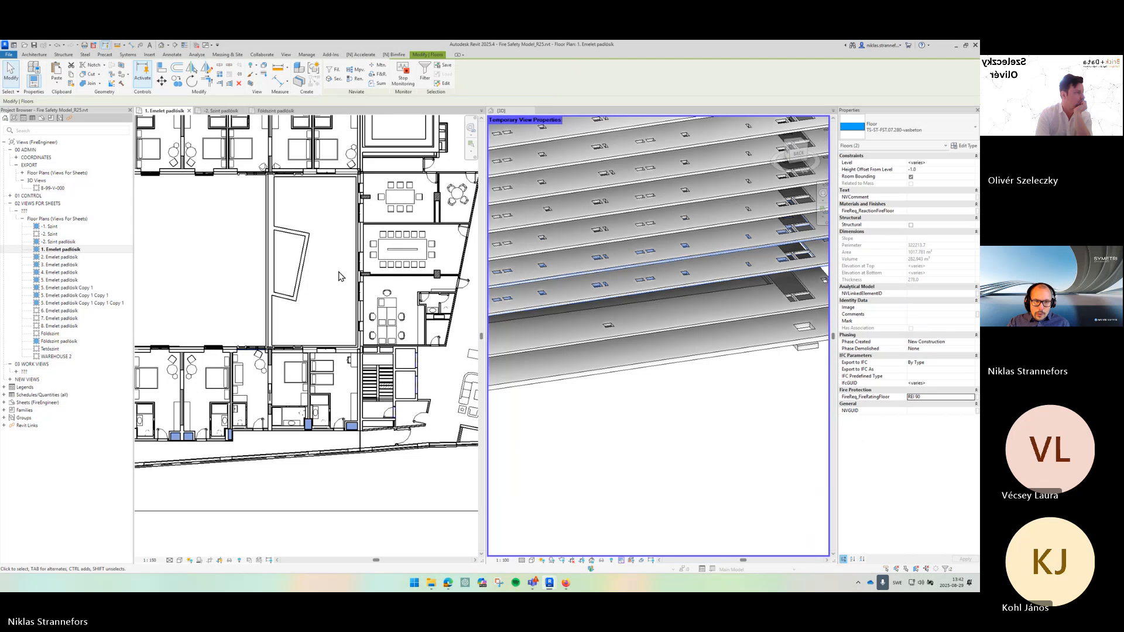
pyautogui.scroll(-6, 314, 311)
pyautogui.moveTo(201, 516); pyautogui.dragTo(291, 496)
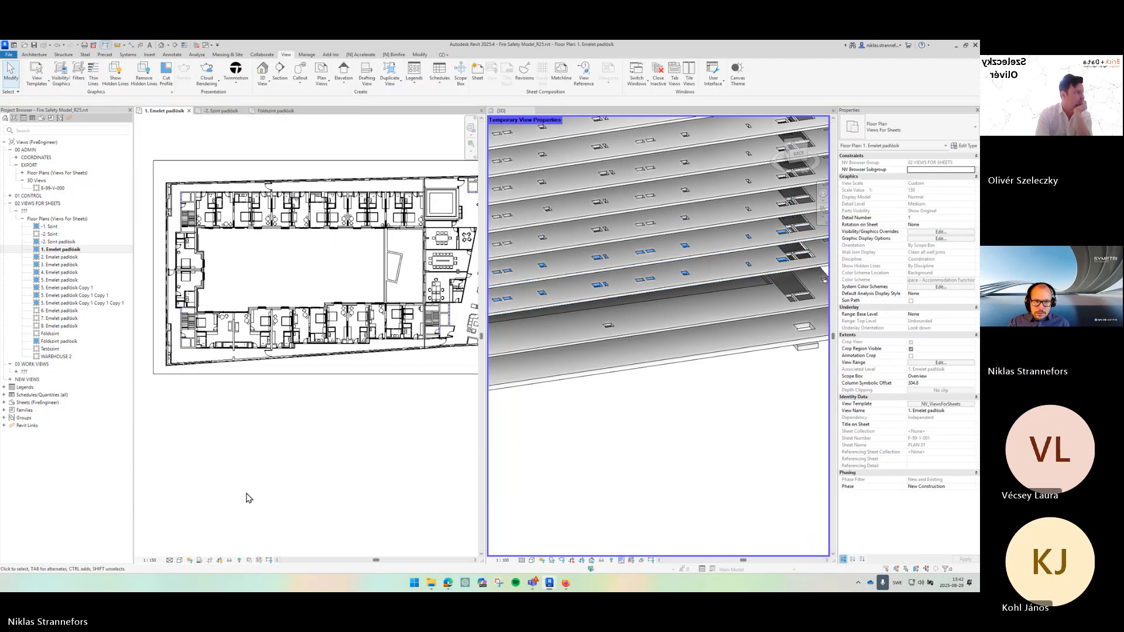
pyautogui.click(175, 45)
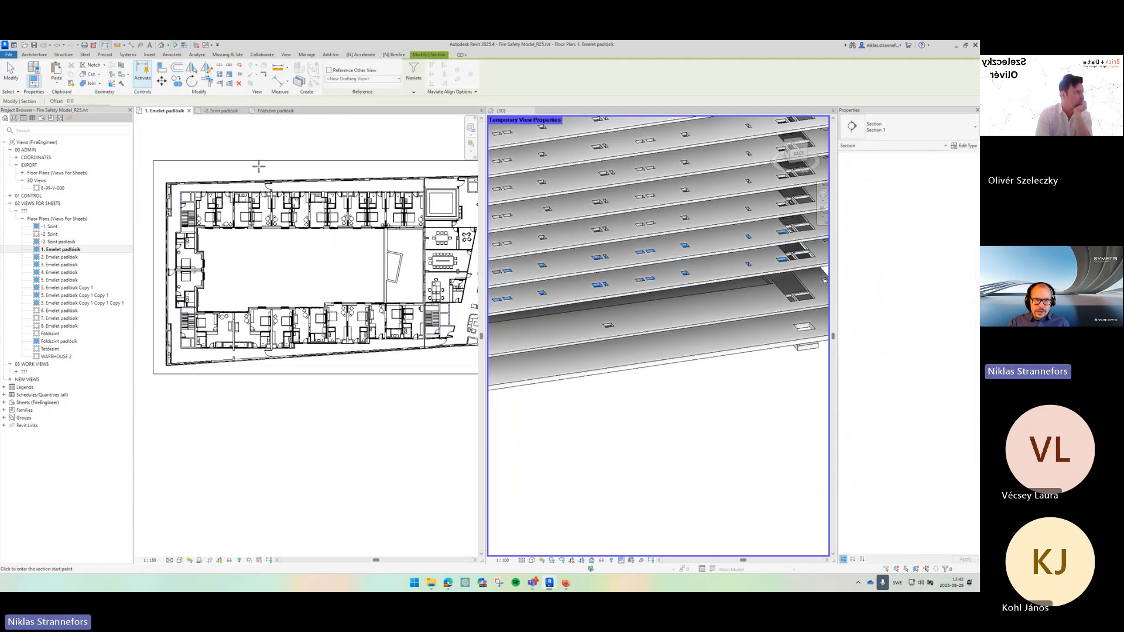
pyautogui.click(266, 141)
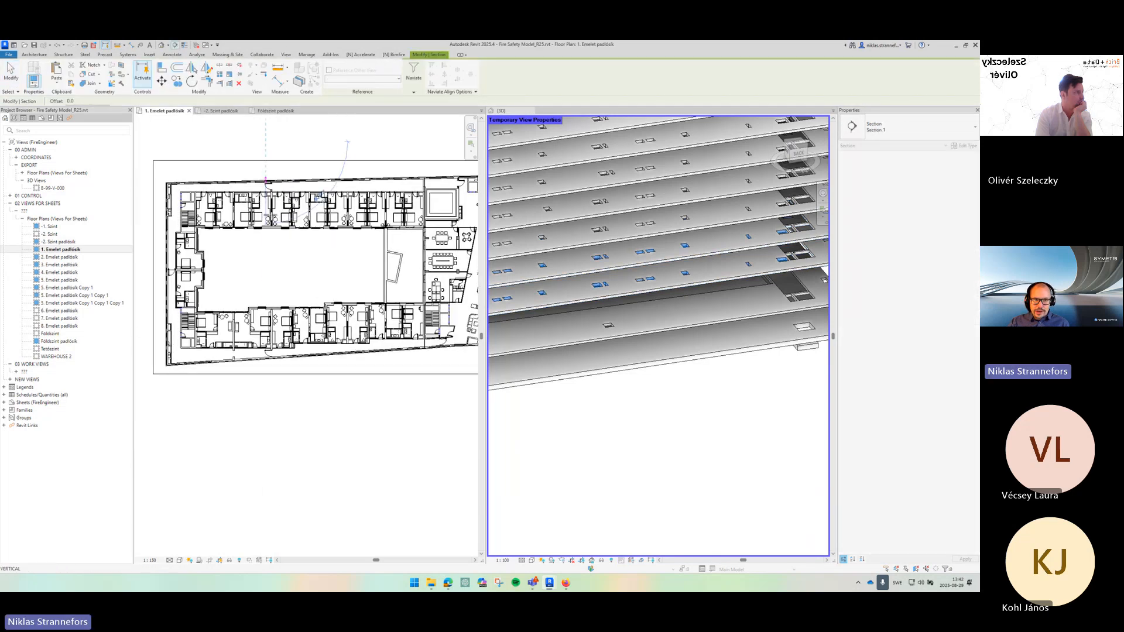
pyautogui.click(266, 399)
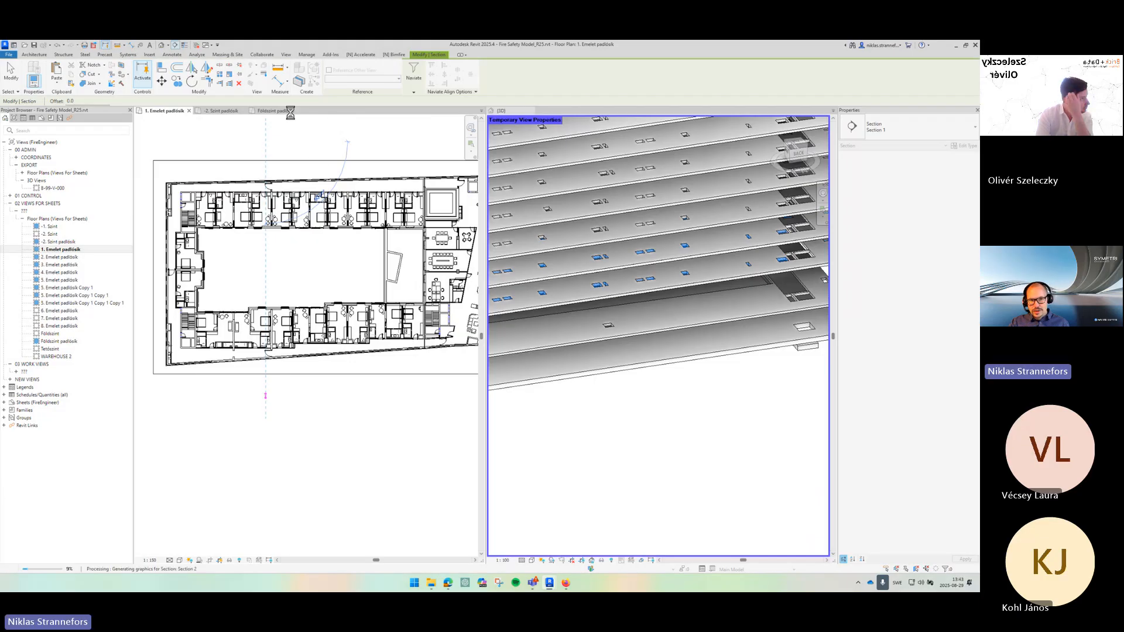
pyautogui.click(57, 45)
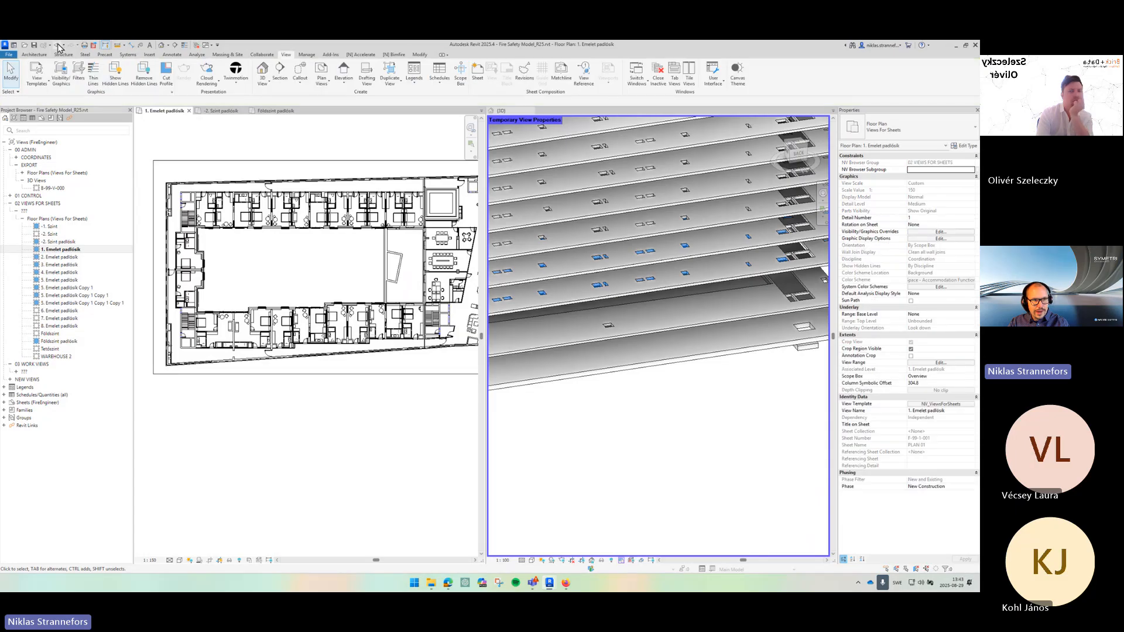
# - Draw a vertical section line through the building on the 1. Emelet padlisk plan
pyautogui.click(282, 71)
pyautogui.click(286, 141)
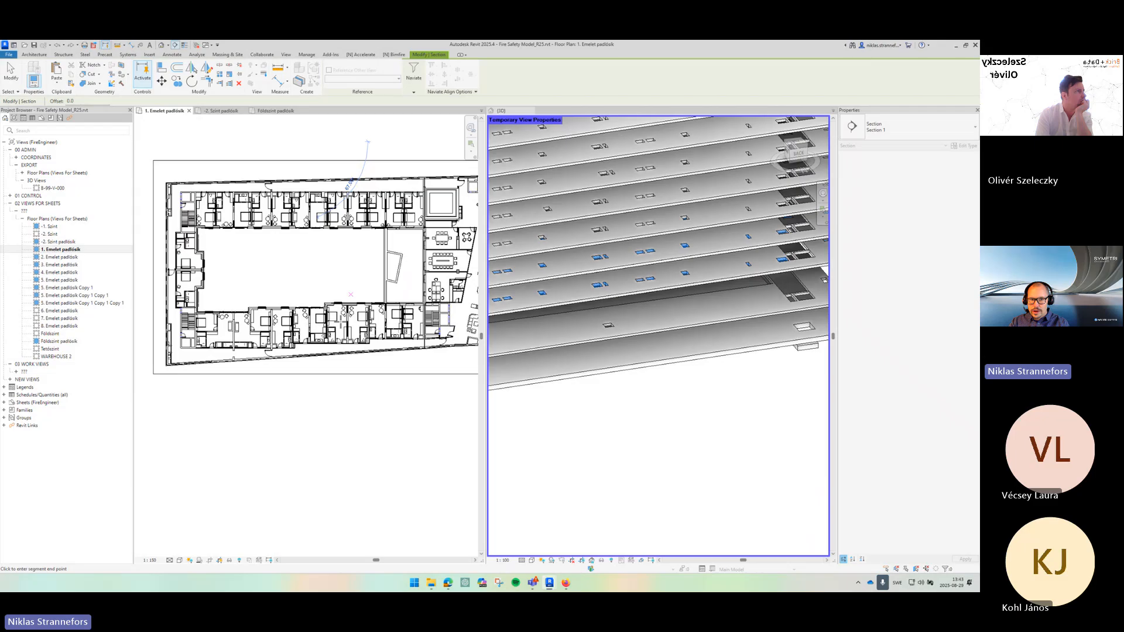
pyautogui.click(282, 432)
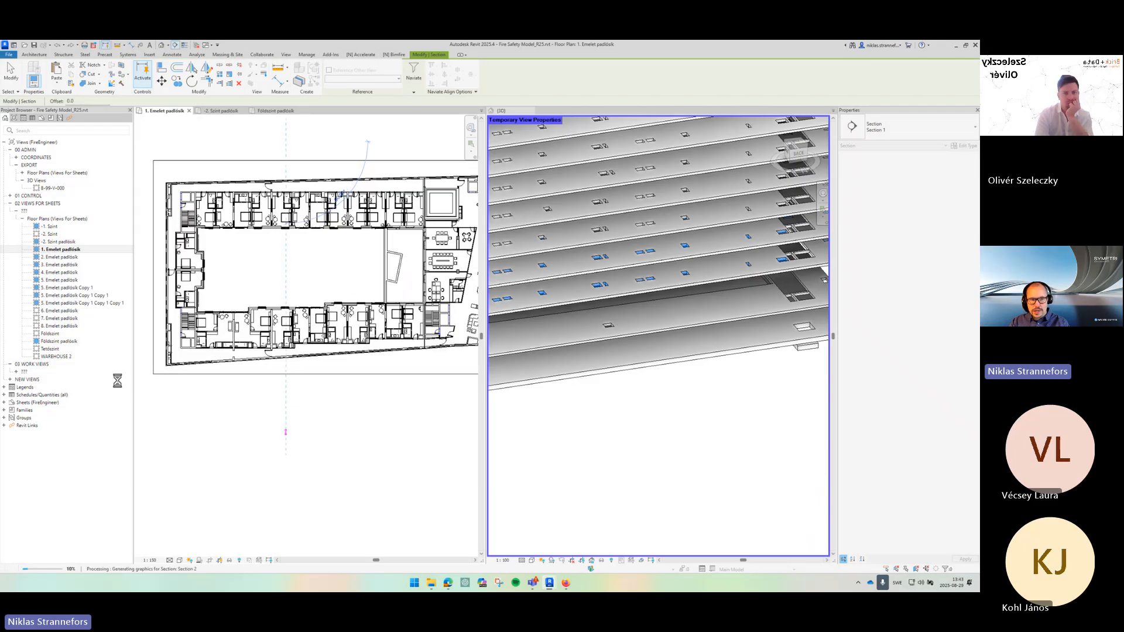
pyautogui.press('Escape')
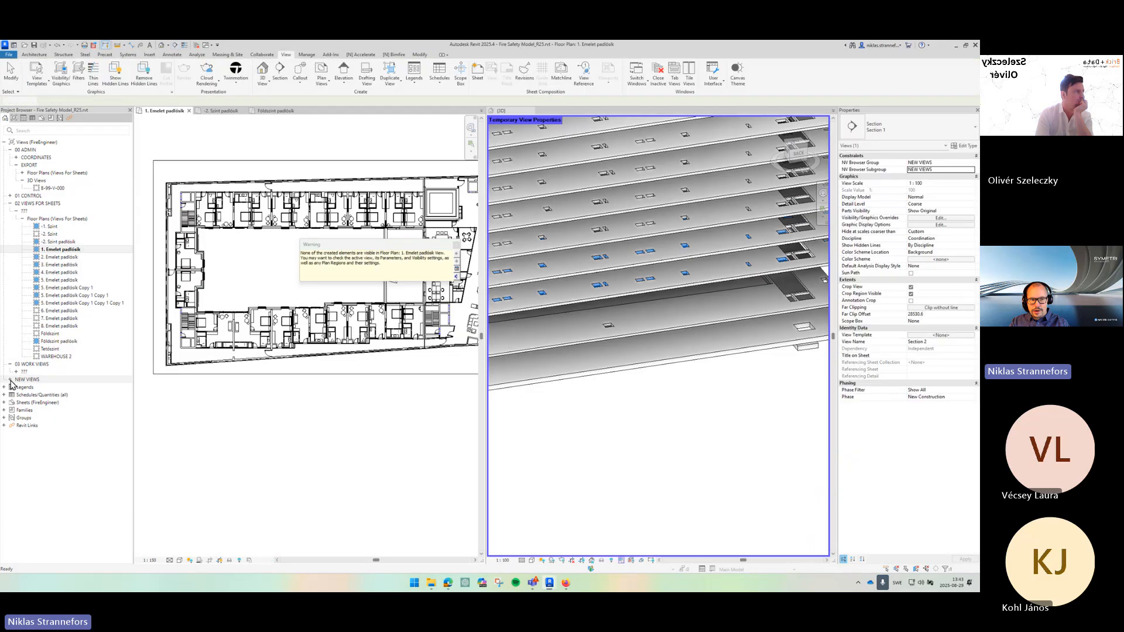
# - Open the new Section 2 view from the project browser's Sections group
pyautogui.click(22, 403)
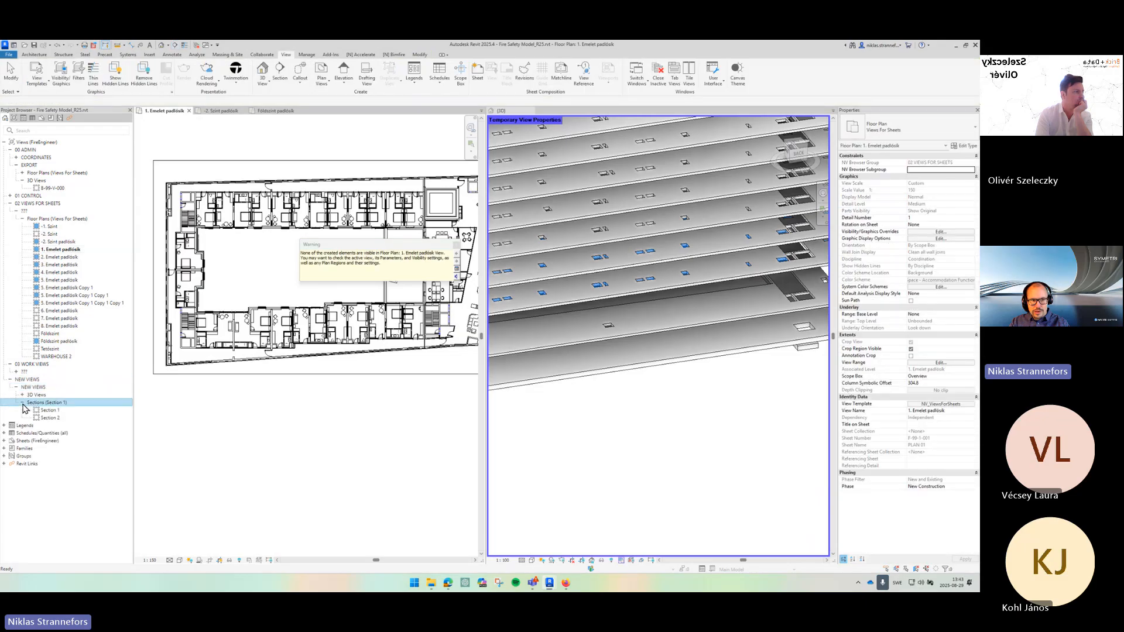
pyautogui.click(50, 417)
pyautogui.press('Return')
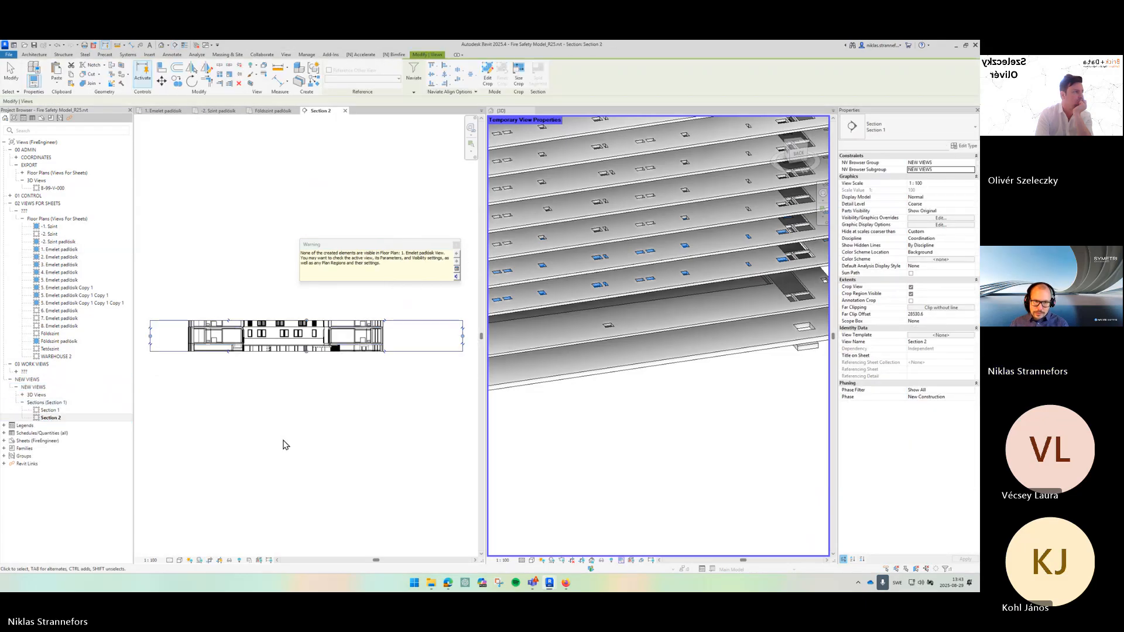
# - Turn off the section's crop view and set its far clip offset to 1000
pyautogui.scroll(8, 274, 375)
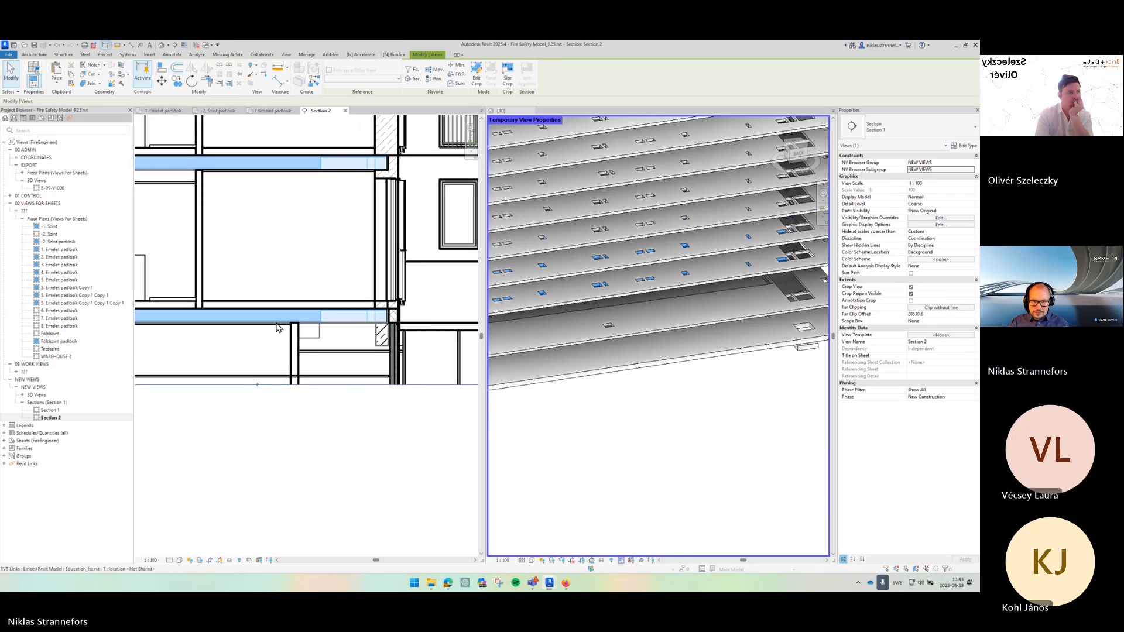
pyautogui.click(211, 561)
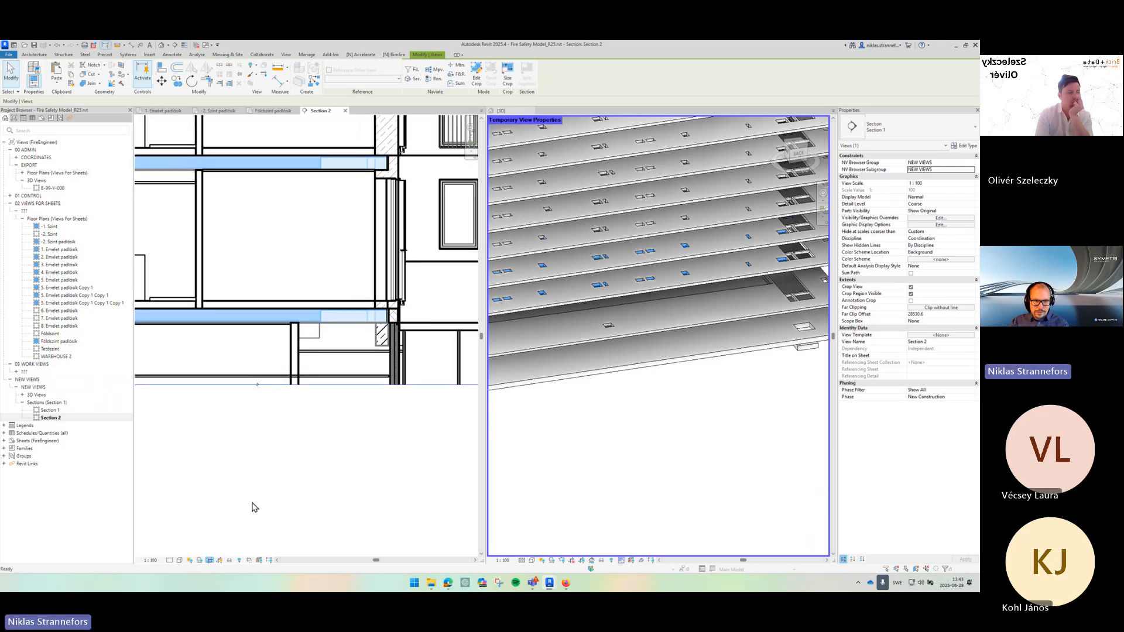
pyautogui.scroll(-1, 260, 485)
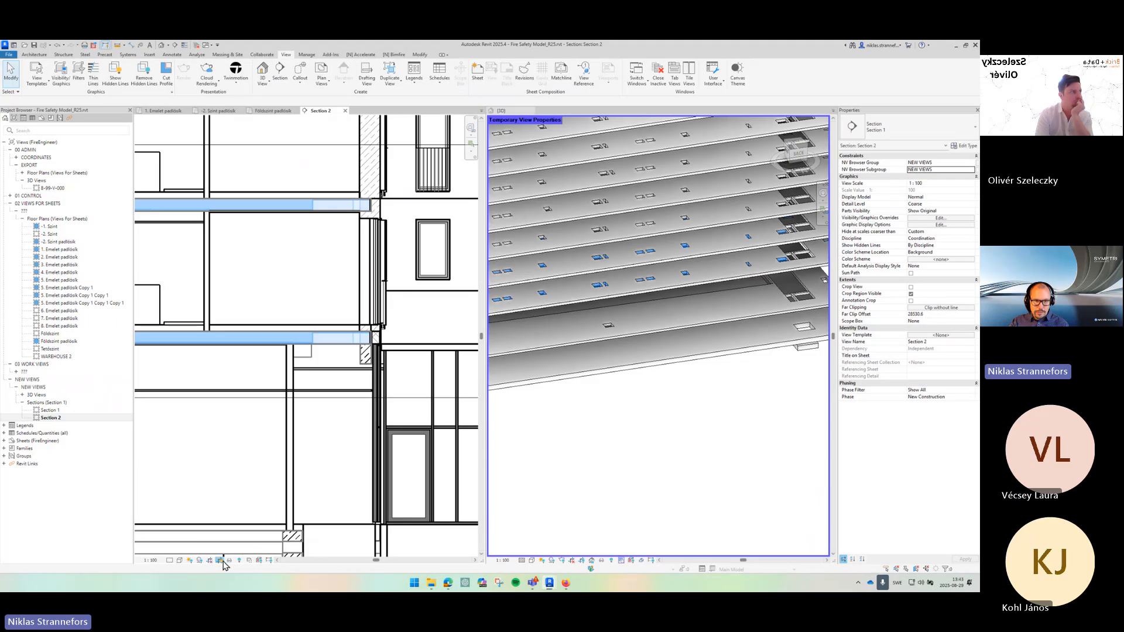
pyautogui.scroll(-2, 363, 404)
pyautogui.scroll(-1, 374, 393)
pyautogui.moveTo(374, 394); pyautogui.dragTo(177, 388)
pyautogui.moveTo(376, 432); pyautogui.dragTo(201, 435)
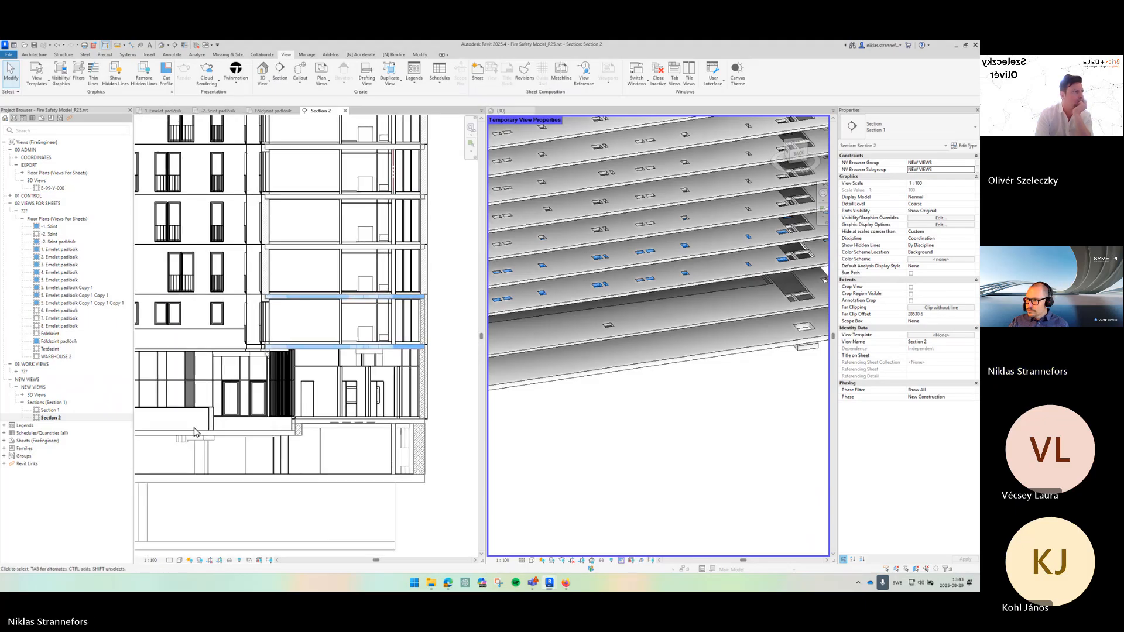
pyautogui.click(935, 315)
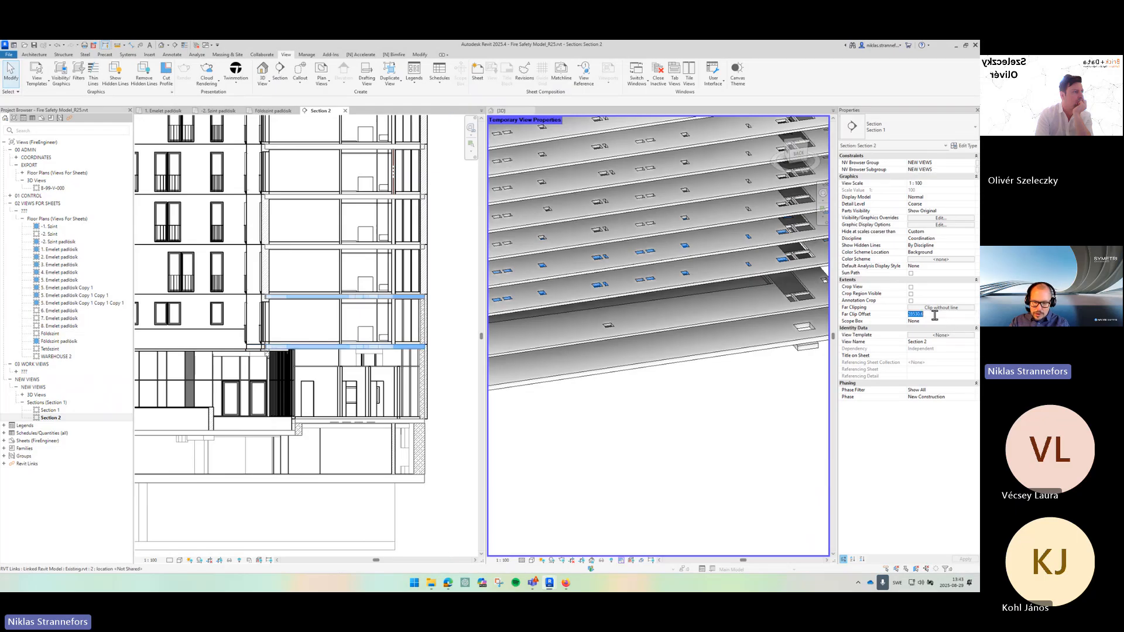
pyautogui.write('1000')
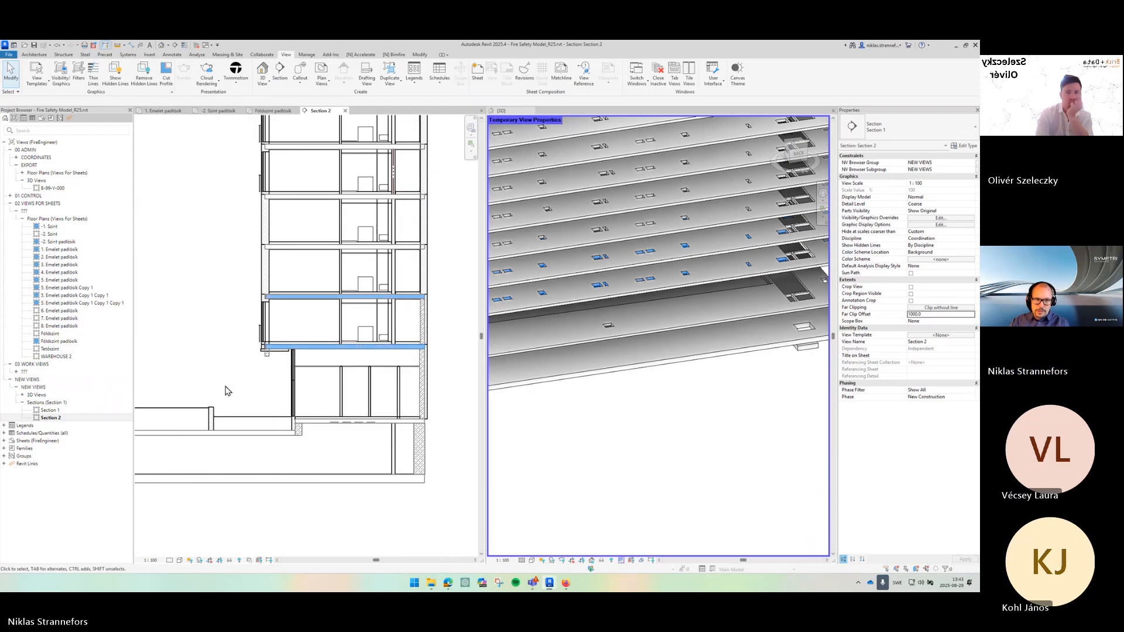
# - Tag the two copied floors in Section 2 by category, placing their fire rating tags beside the slabs
pyautogui.moveTo(257, 408); pyautogui.dragTo(297, 407)
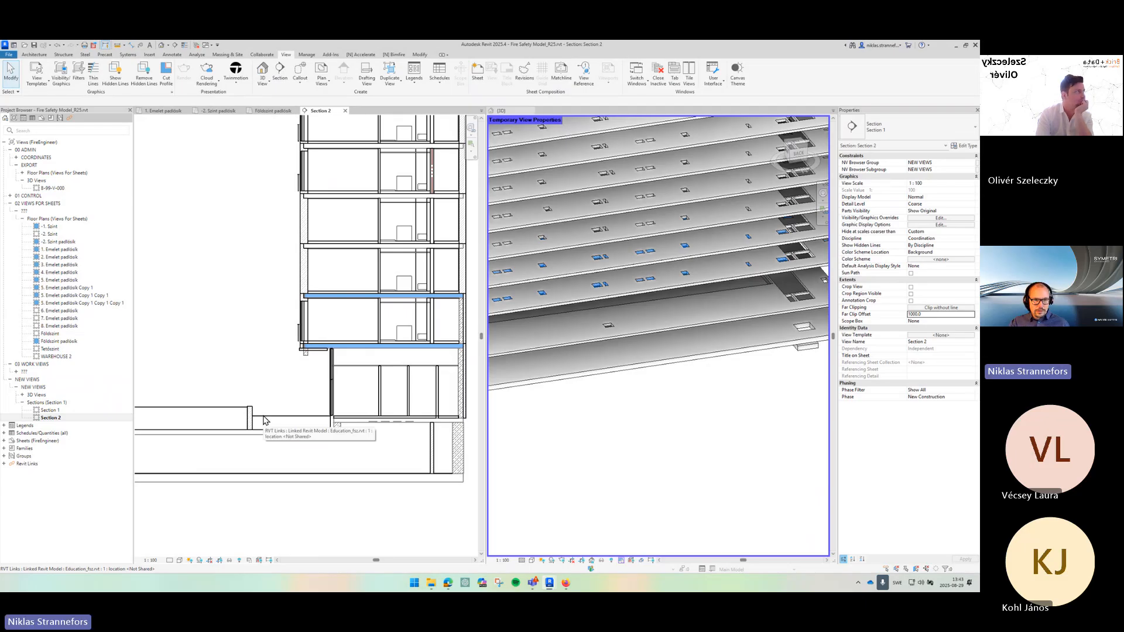
pyautogui.moveTo(266, 447); pyautogui.dragTo(401, 447)
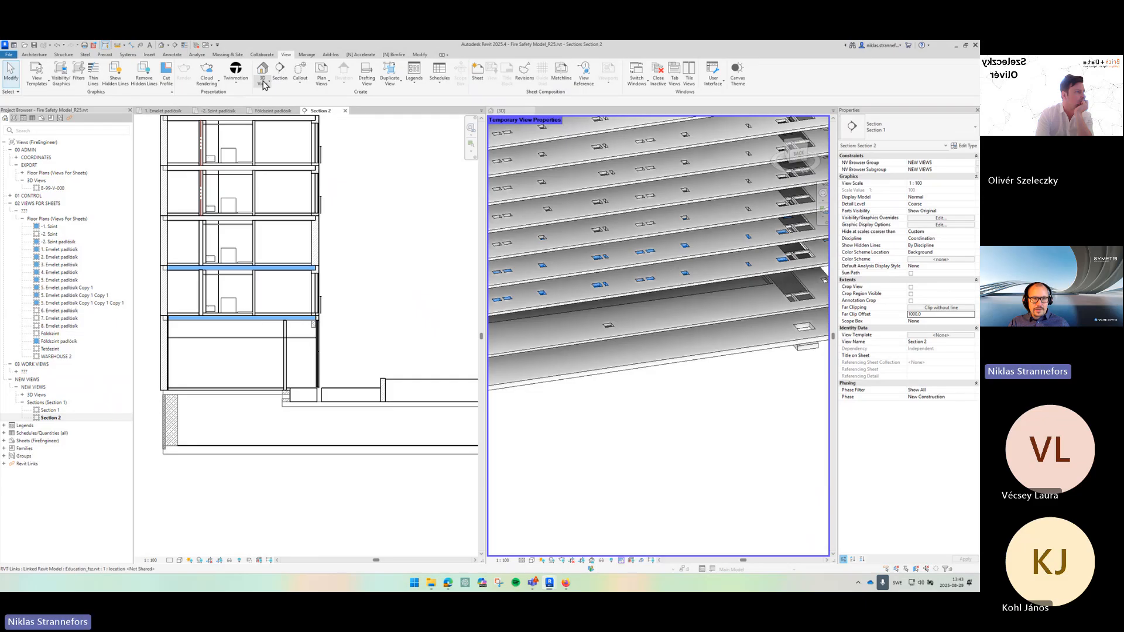
pyautogui.click(172, 55)
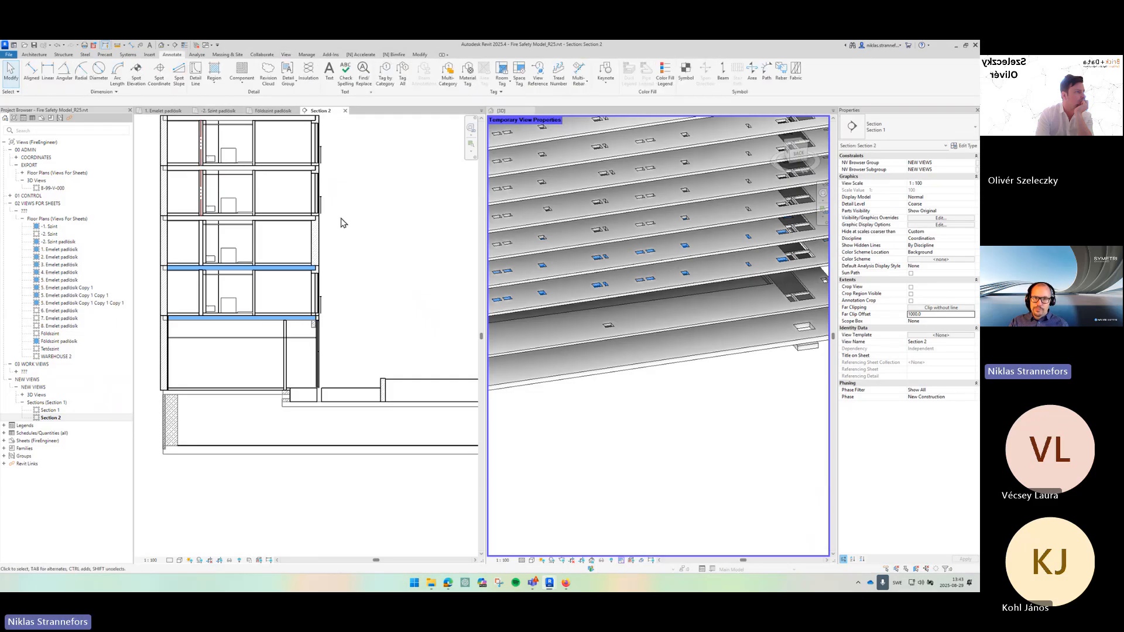
pyautogui.click(384, 76)
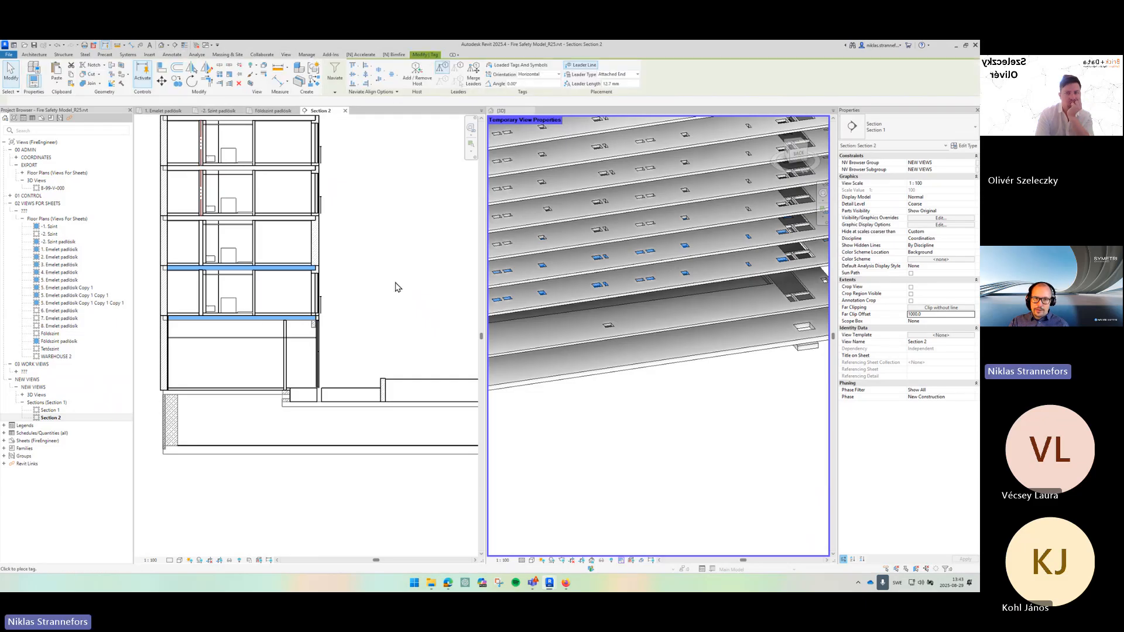
pyautogui.click(309, 320)
pyautogui.moveTo(447, 299); pyautogui.dragTo(146, 317)
pyautogui.moveTo(204, 362); pyautogui.dragTo(349, 391)
pyautogui.click(323, 300)
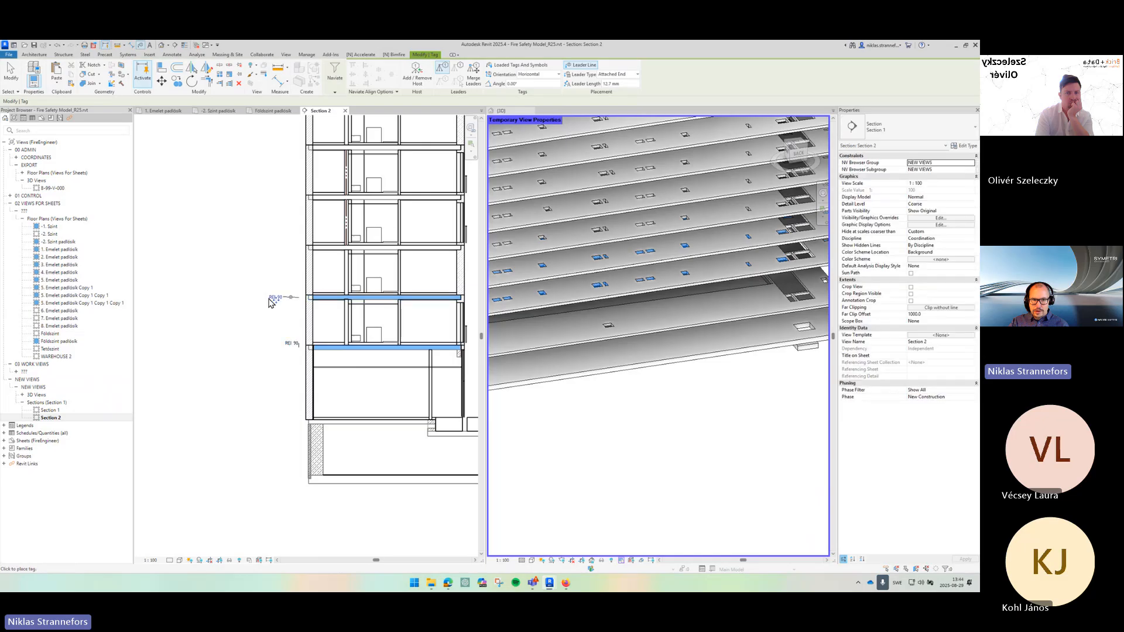
pyautogui.moveTo(277, 300); pyautogui.dragTo(288, 300)
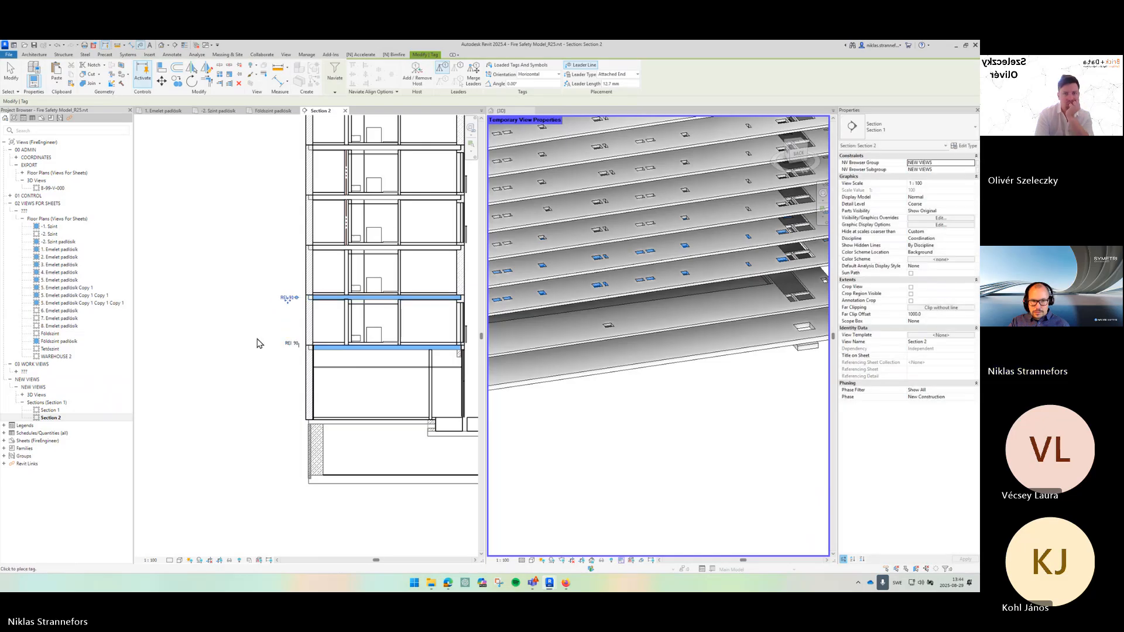
# - Move the lower floor's fire rating tag slightly left of the slab in Section 2
pyautogui.click(293, 344)
pyautogui.scroll(2, 293, 347)
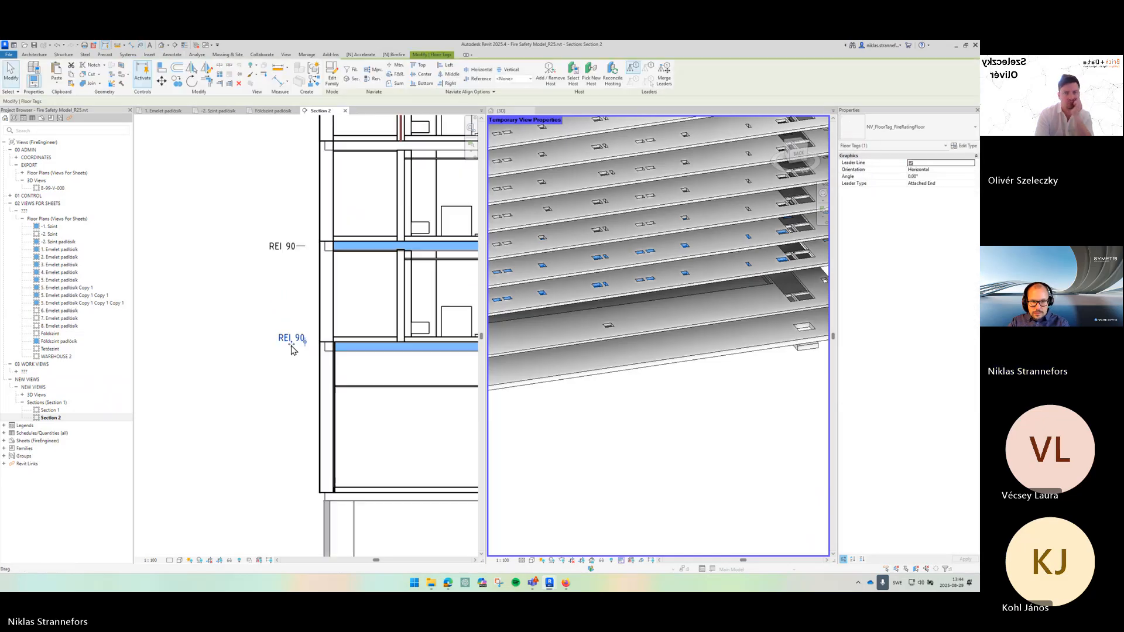
pyautogui.moveTo(291, 346); pyautogui.dragTo(278, 355)
pyautogui.click(299, 379)
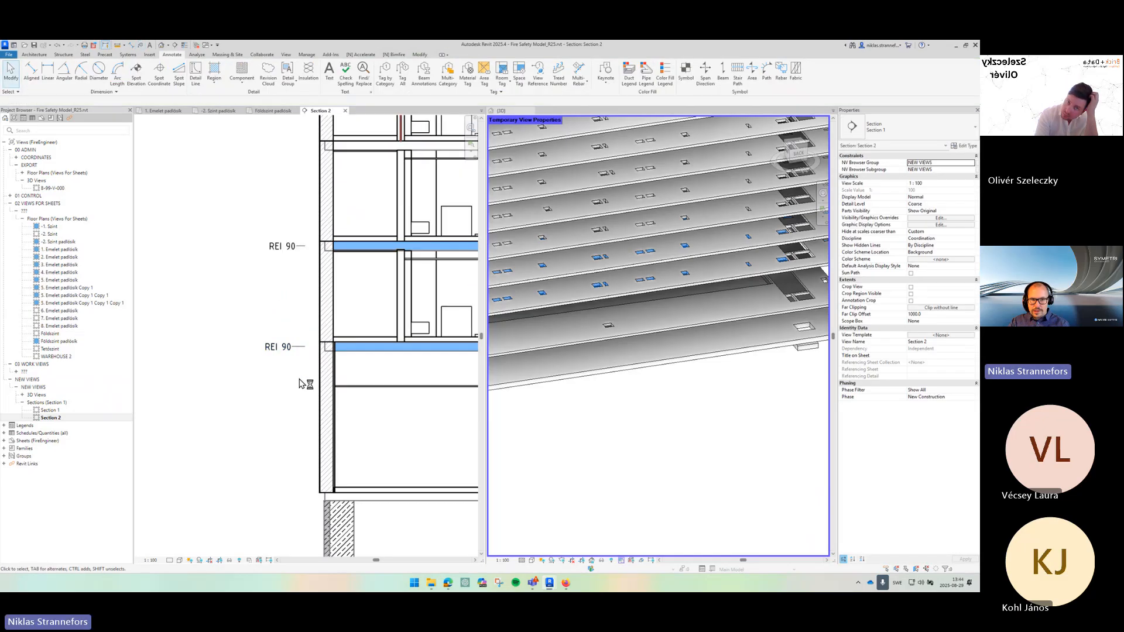
# - Change the lower copied floor's FireReq_FireRatingFloor value to REI 60
pyautogui.click(378, 356)
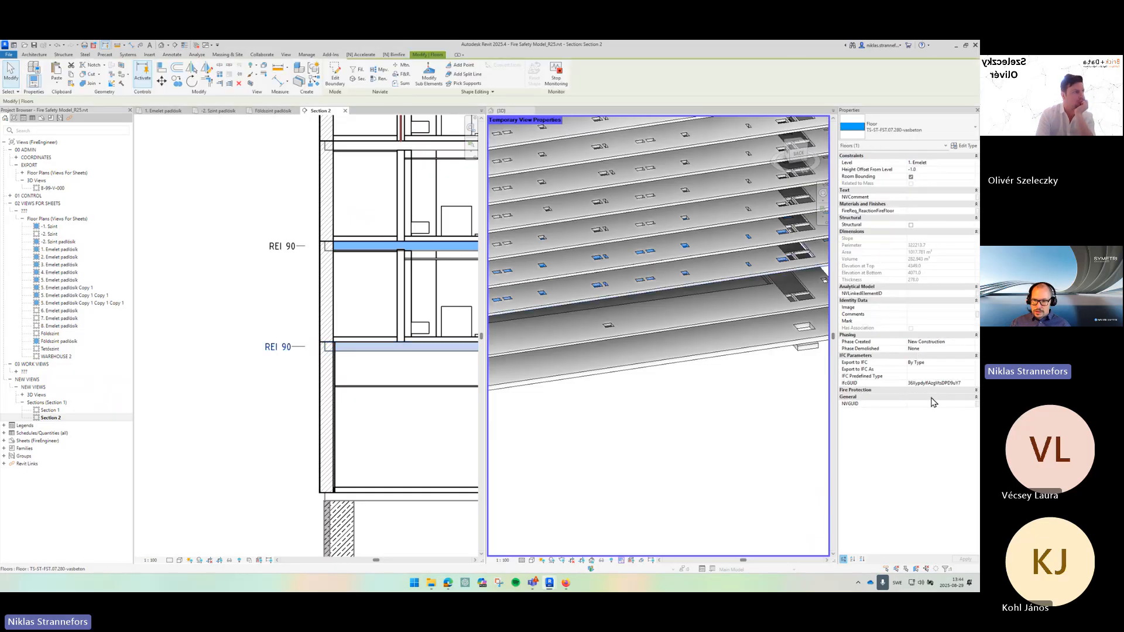
pyautogui.click(932, 397)
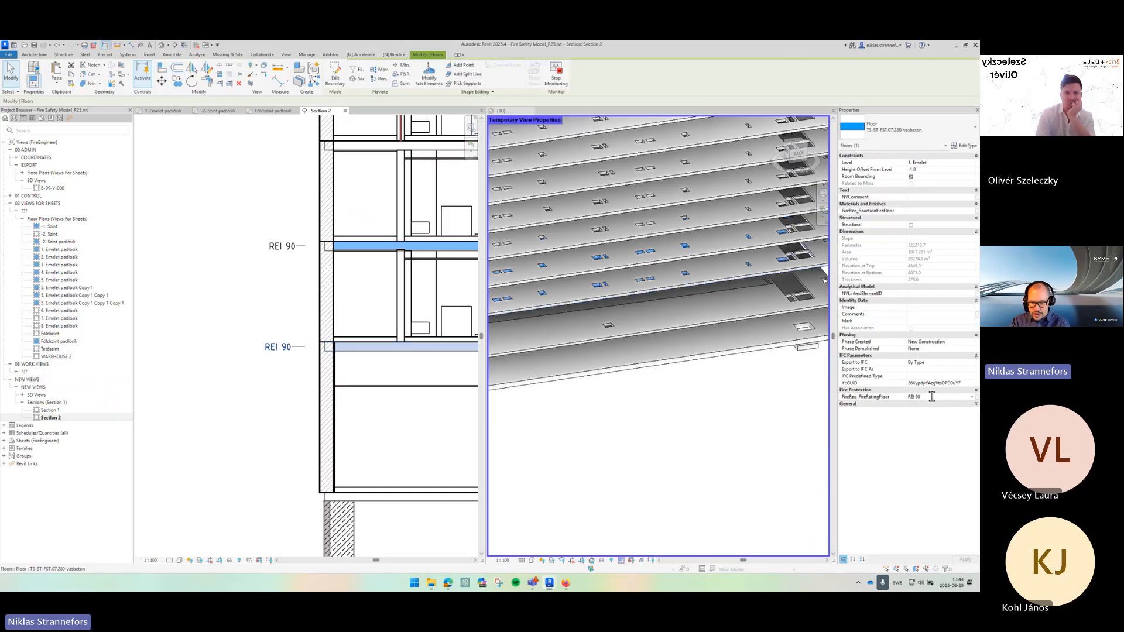
pyautogui.press('BackSpace')
pyautogui.press('BackSpace')
pyautogui.write('60')
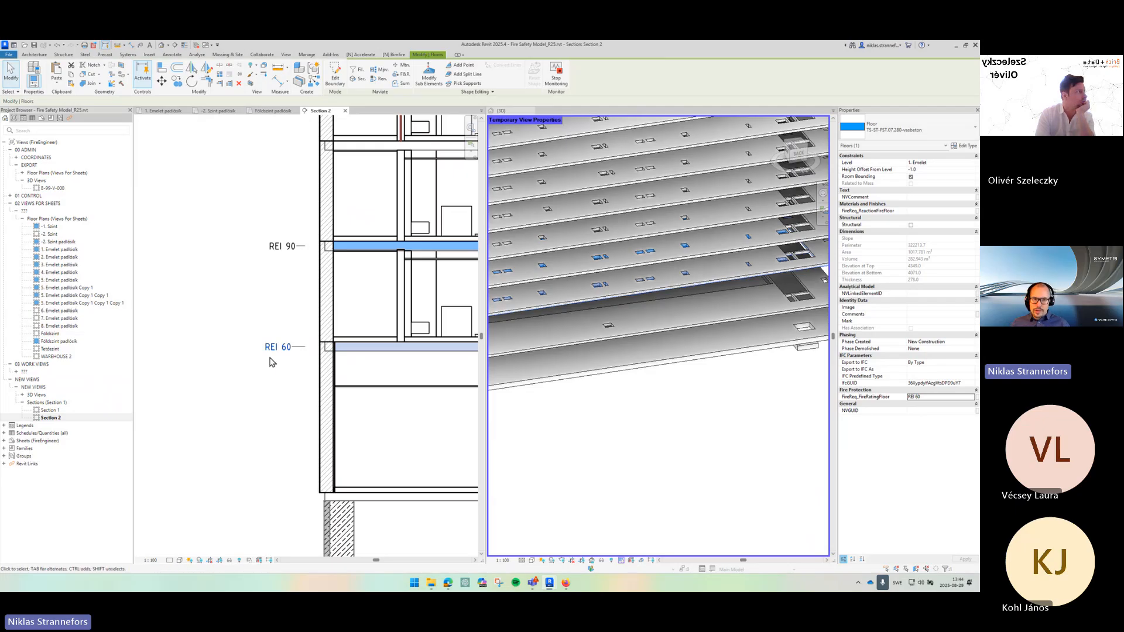
pyautogui.click(278, 381)
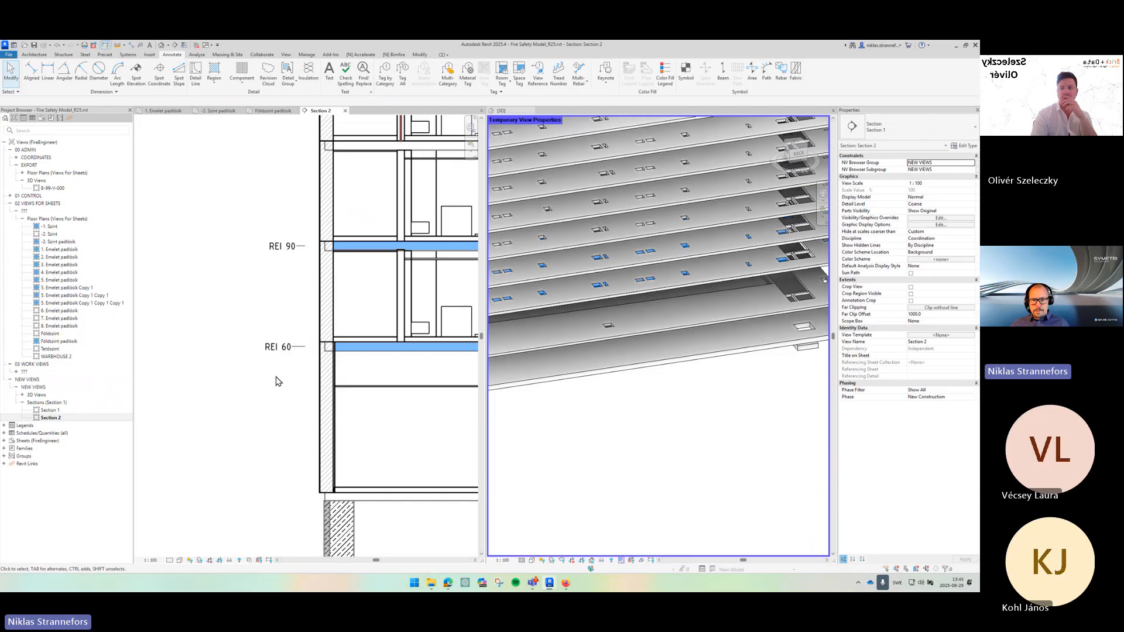
# - Restore the 3D view's original view properties, turning off temporary view properties
pyautogui.click(640, 396)
pyautogui.scroll(-2, 600, 286)
pyautogui.moveTo(599, 286); pyautogui.dragTo(688, 267)
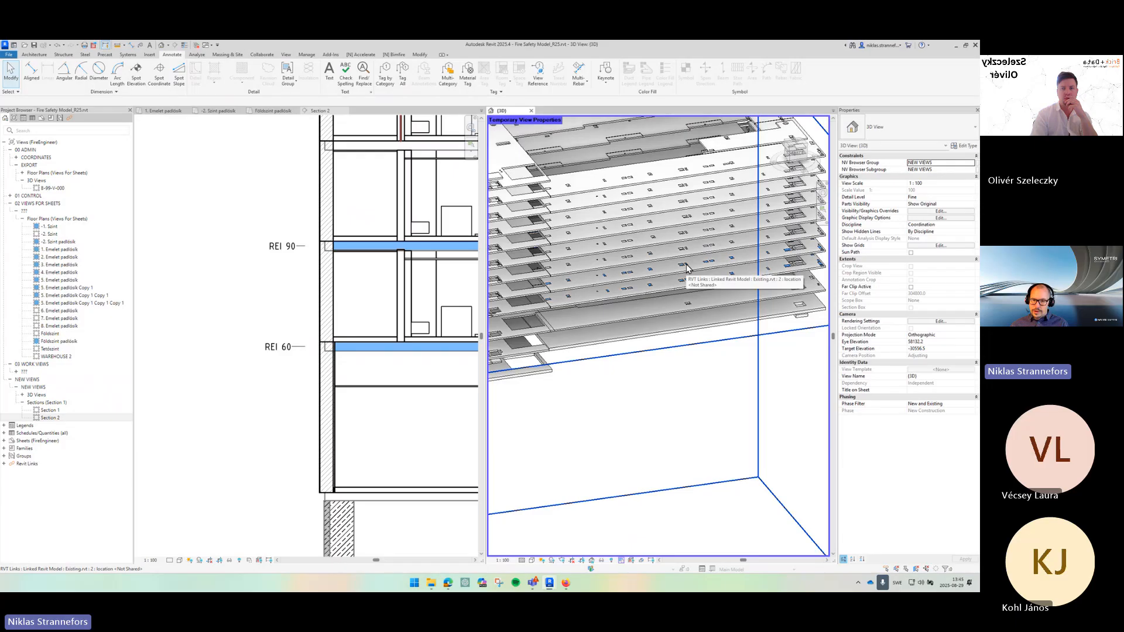
pyautogui.click(622, 561)
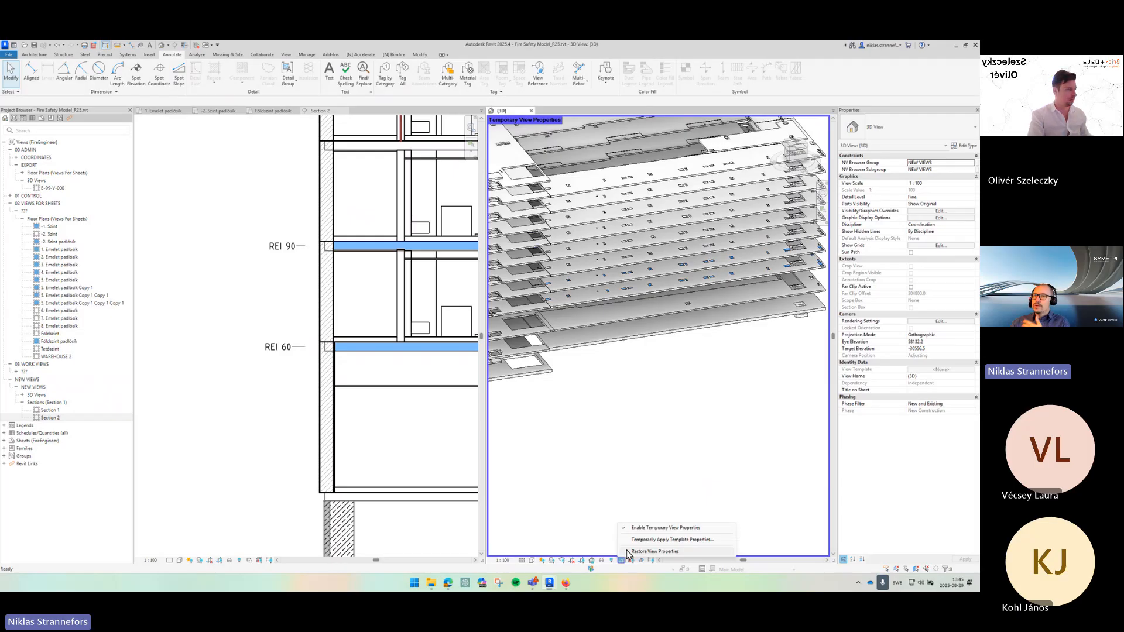
pyautogui.click(645, 552)
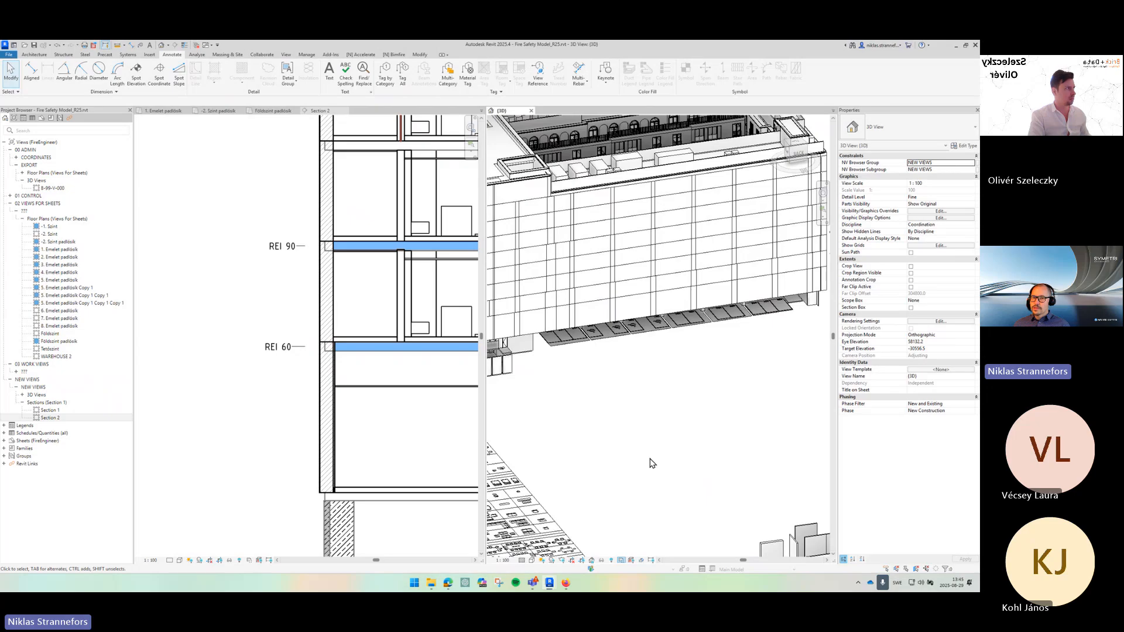
# - Switch the open view windows to tabbed views so the 3D view fills the drawing area
pyautogui.moveTo(719, 432); pyautogui.dragTo(668, 503)
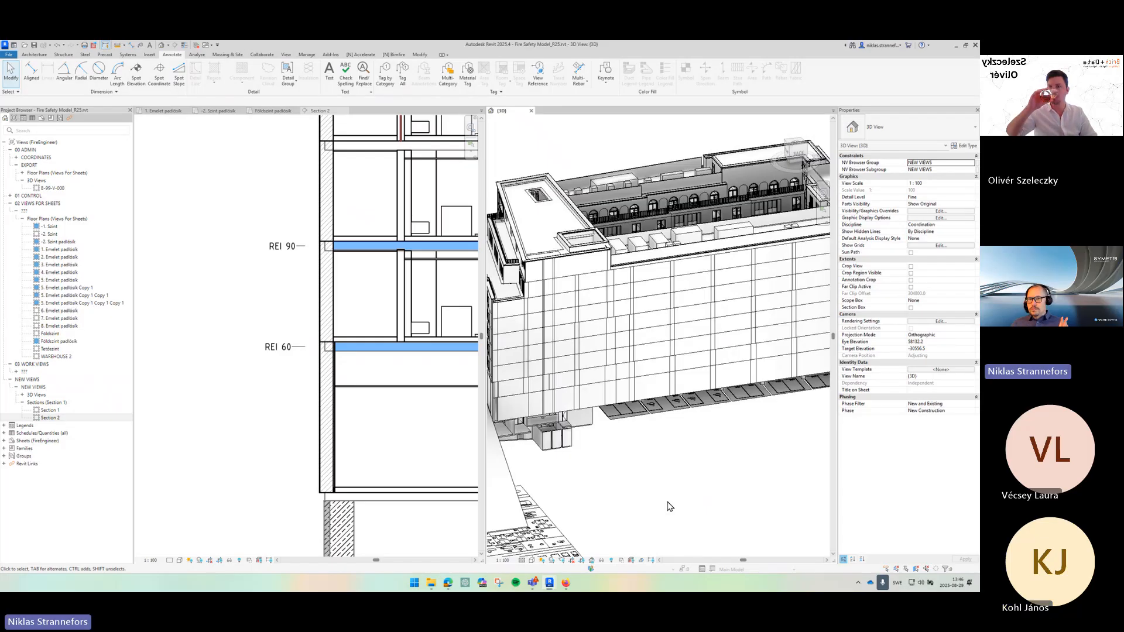
pyautogui.moveTo(652, 364); pyautogui.dragTo(566, 295)
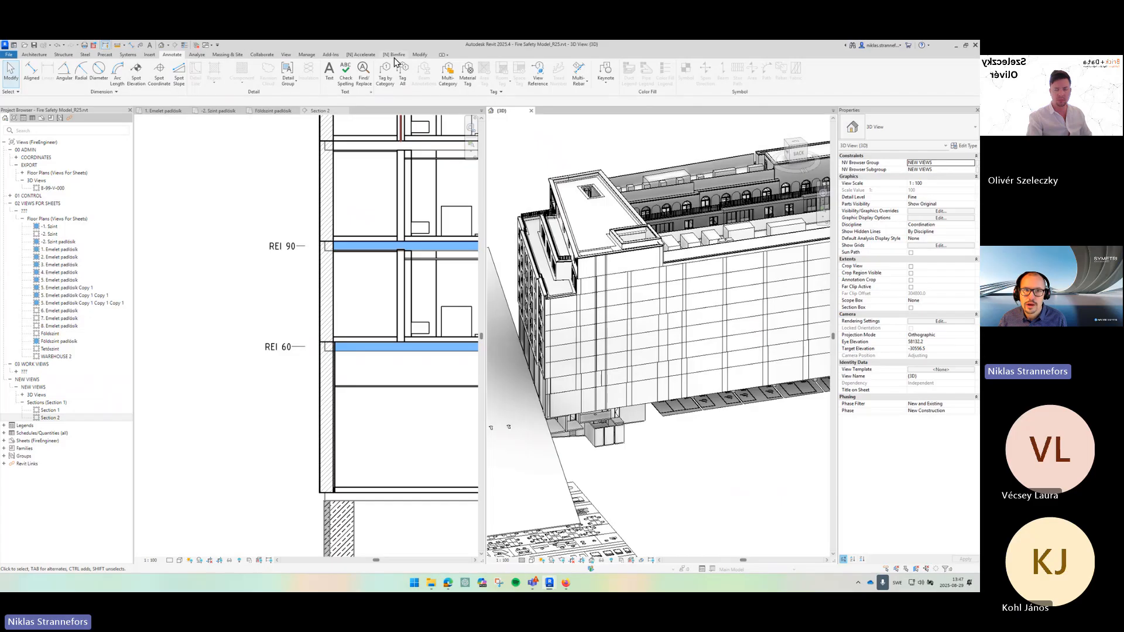
pyautogui.click(287, 55)
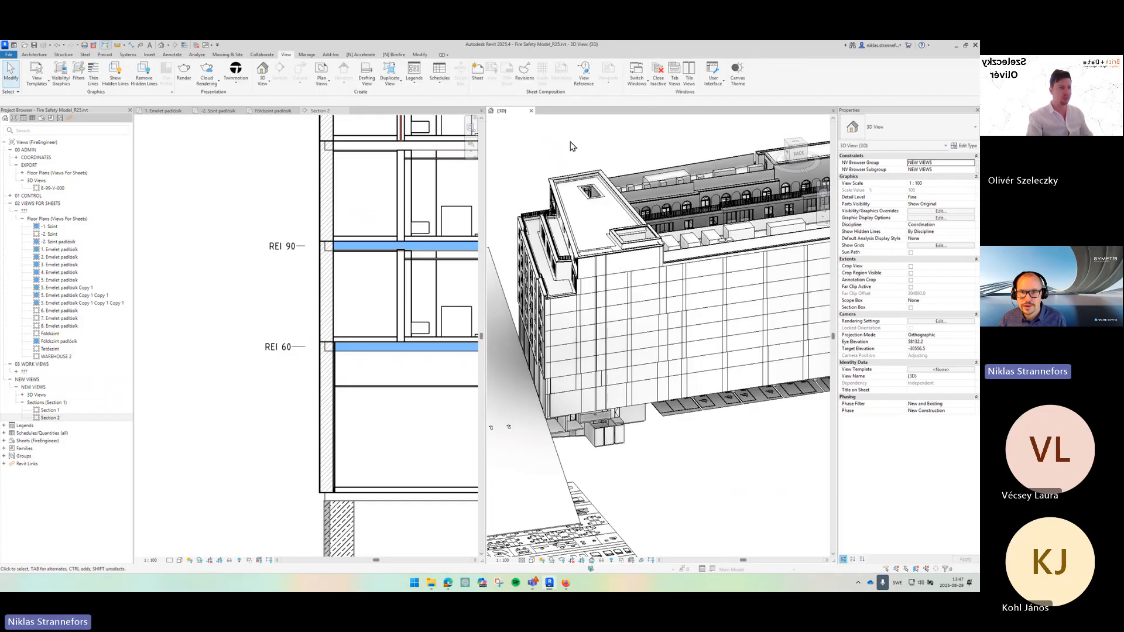
pyautogui.click(674, 77)
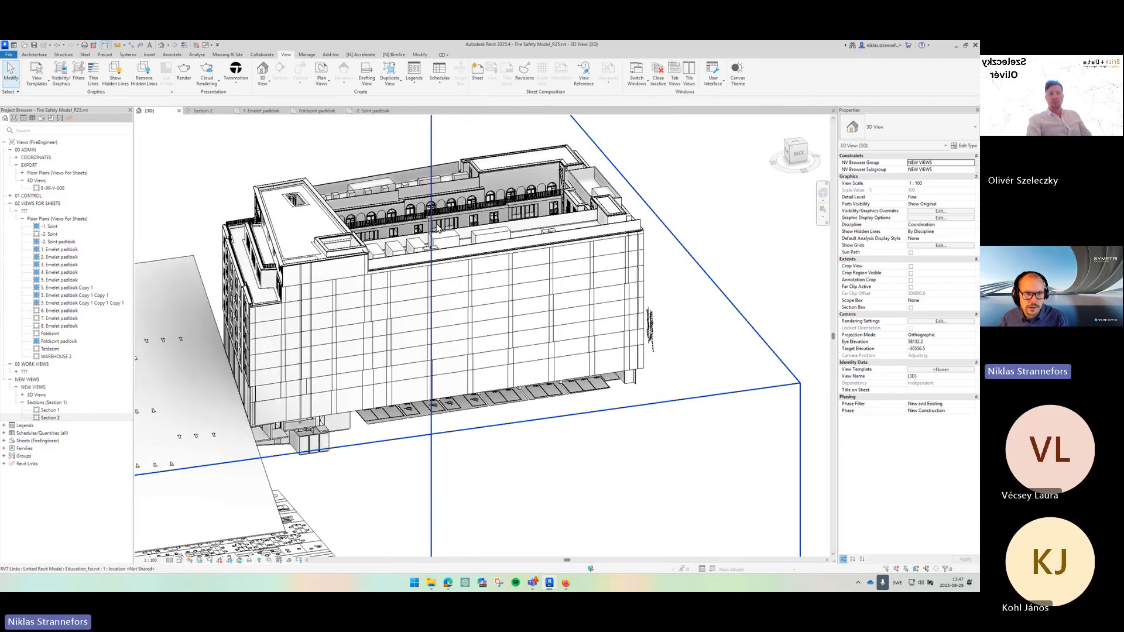
# - Inspect the linked model's upper floors in 3D by selecting individual floor slabs and reviewing their properties
pyautogui.moveTo(445, 234); pyautogui.dragTo(631, 271)
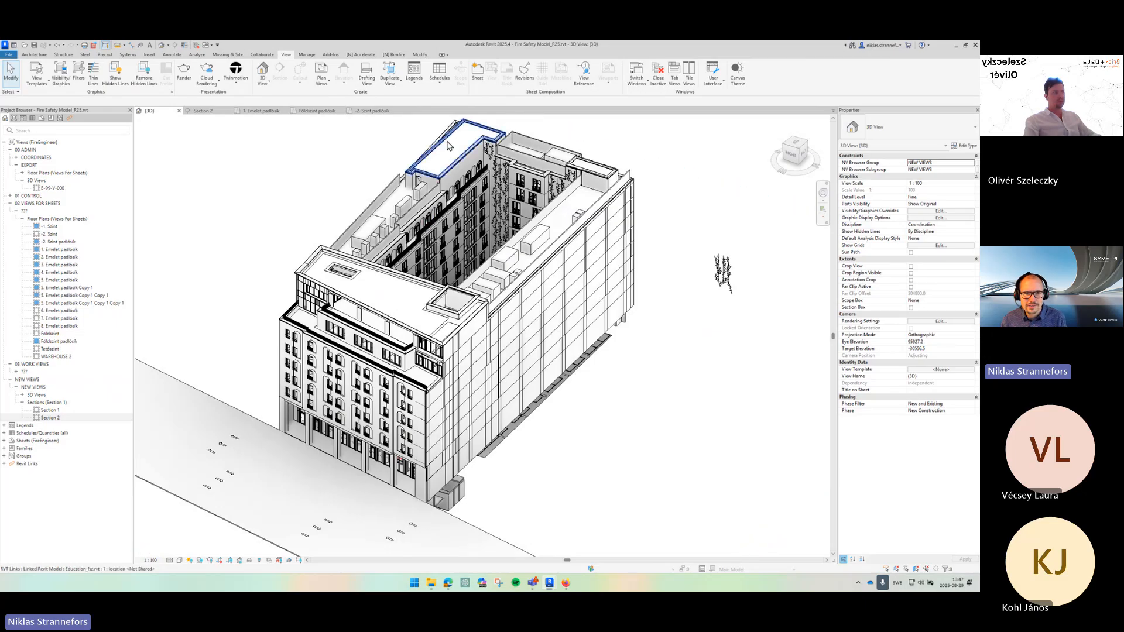
pyautogui.scroll(3, 460, 149)
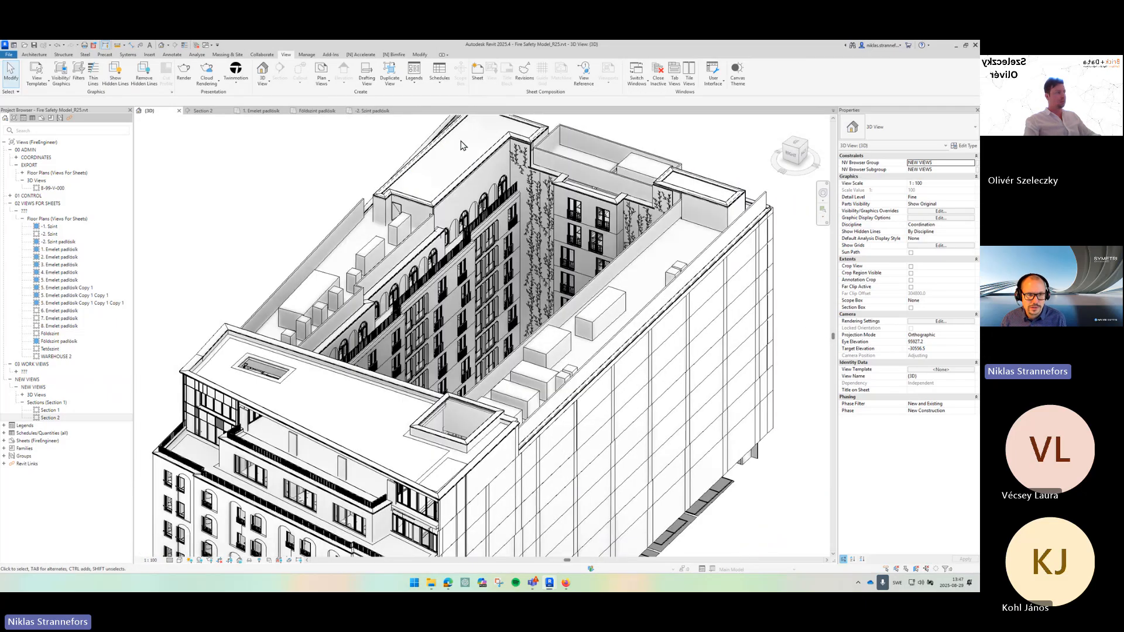
pyautogui.scroll(2, 463, 146)
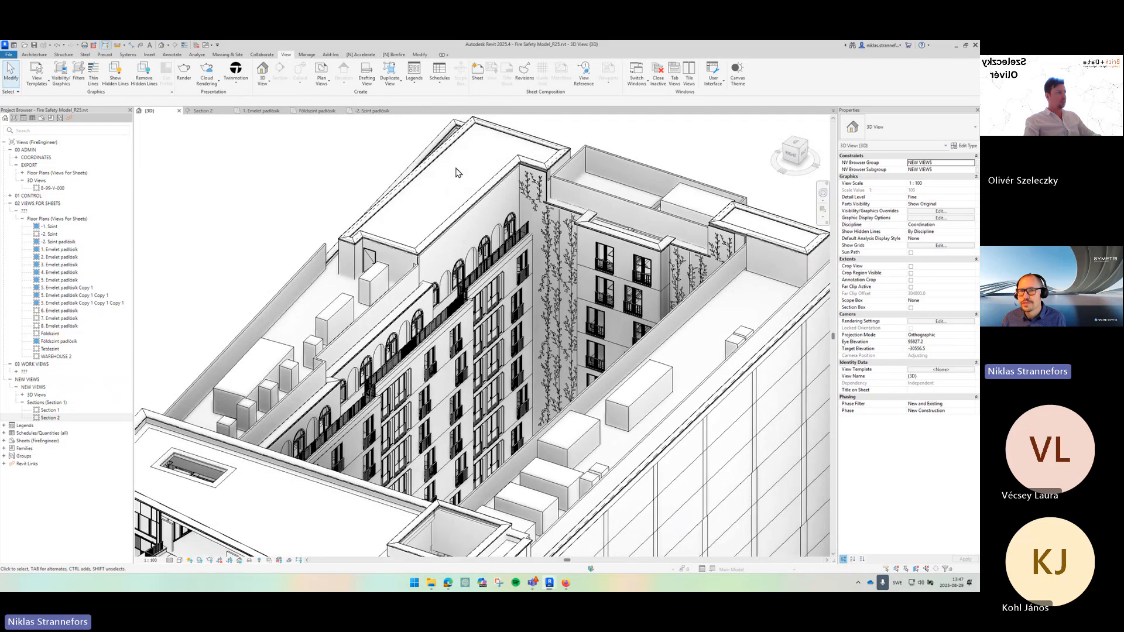
pyautogui.press('ctrl')
pyautogui.press('ctrl')
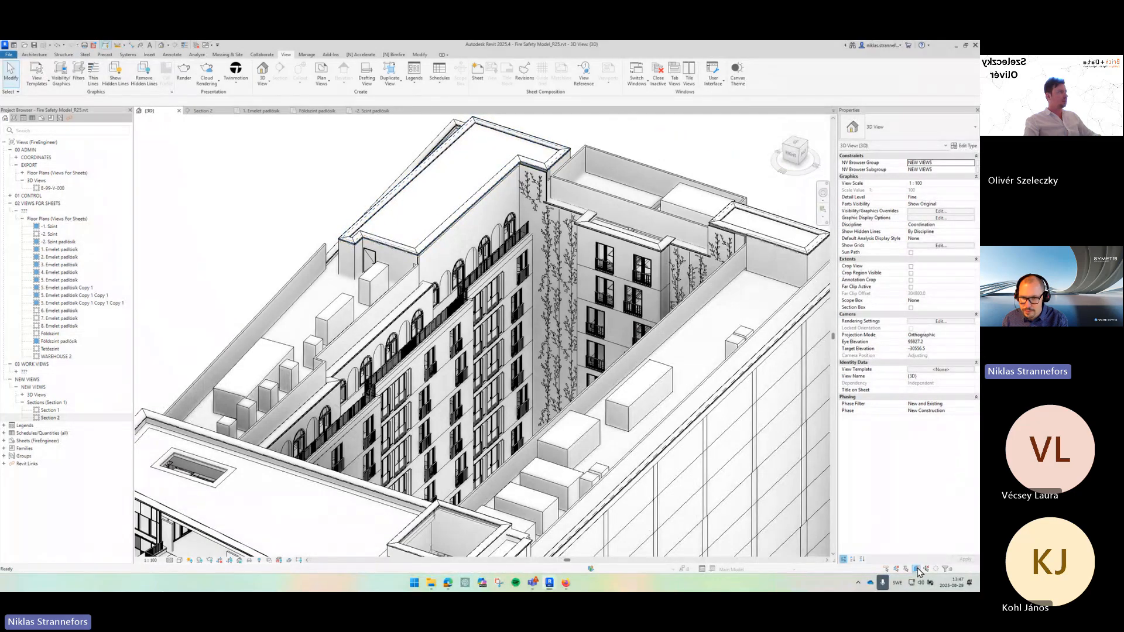
pyautogui.click(471, 151)
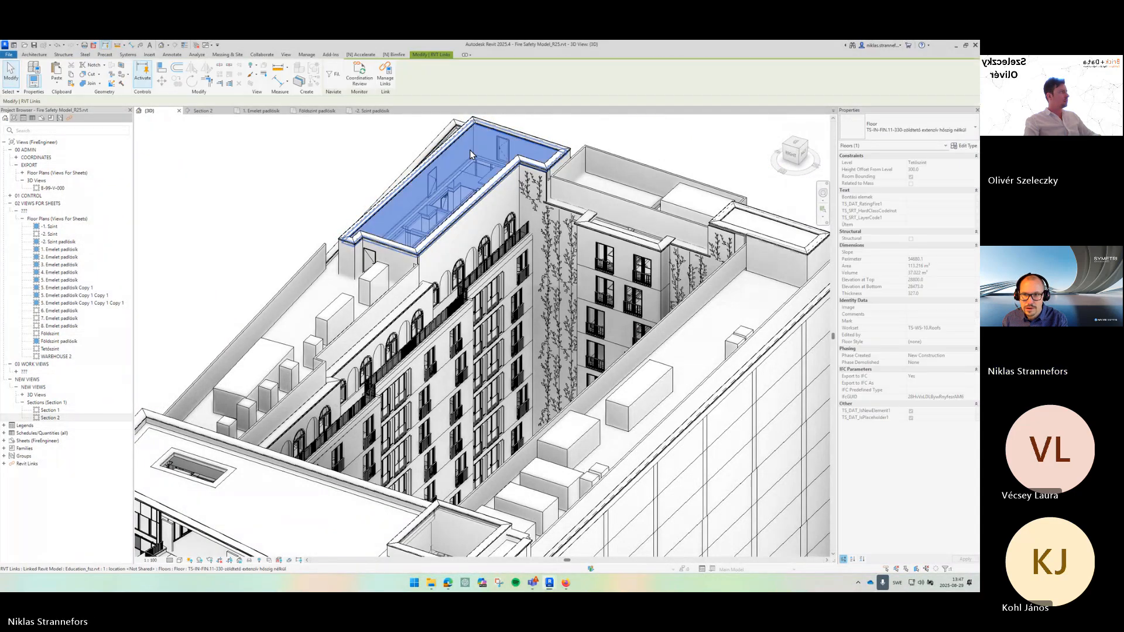
pyautogui.click(751, 245)
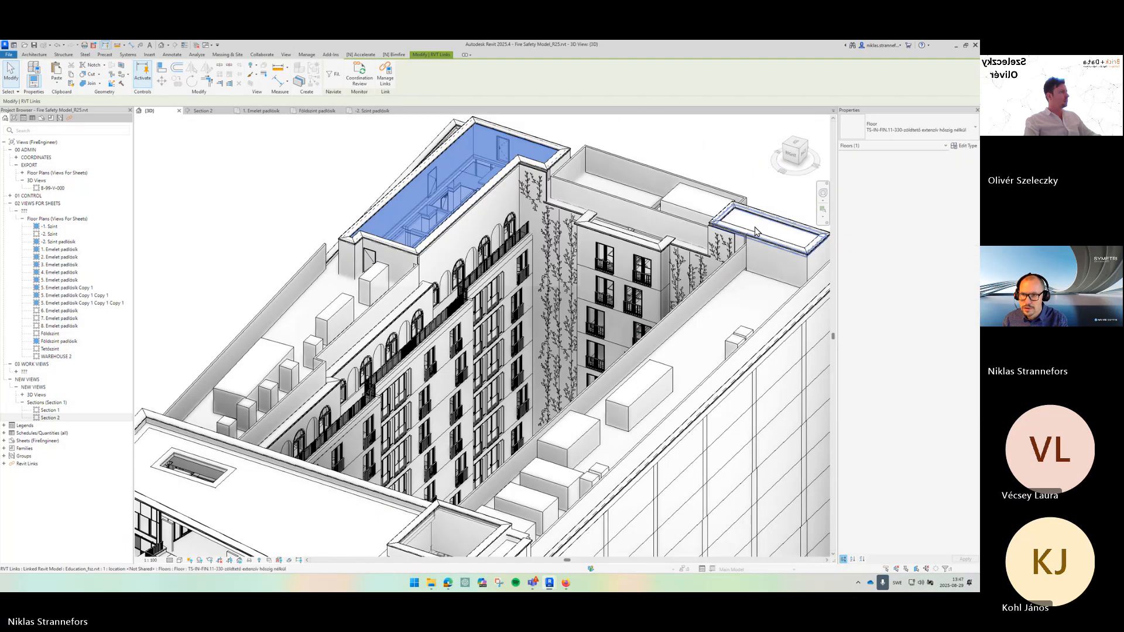
pyautogui.click(744, 328)
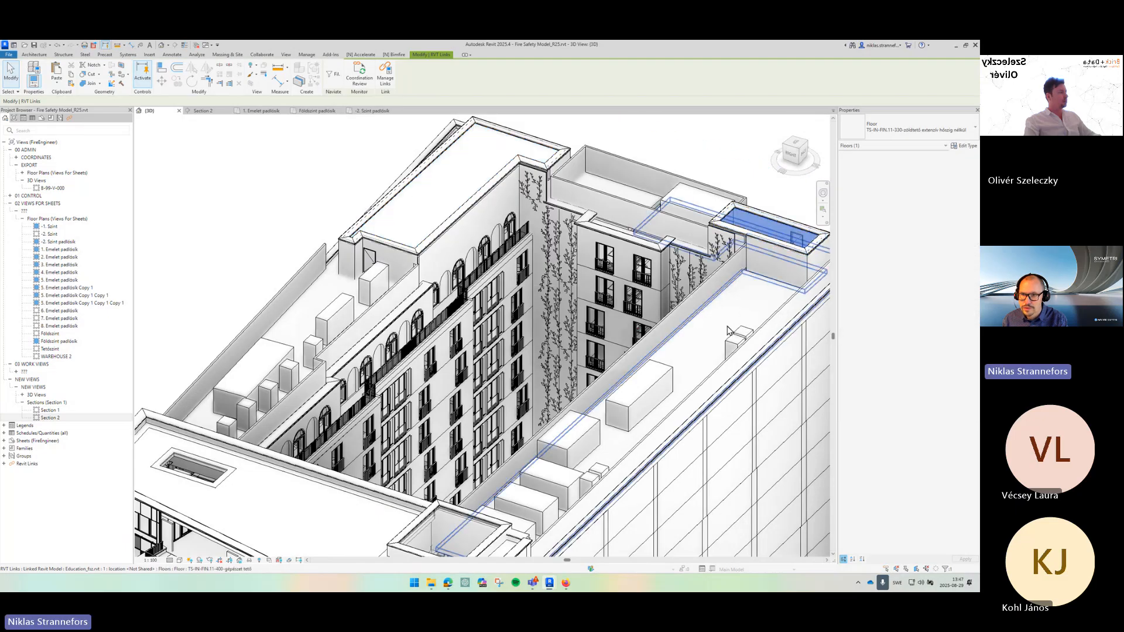
pyautogui.moveTo(442, 493); pyautogui.dragTo(518, 322)
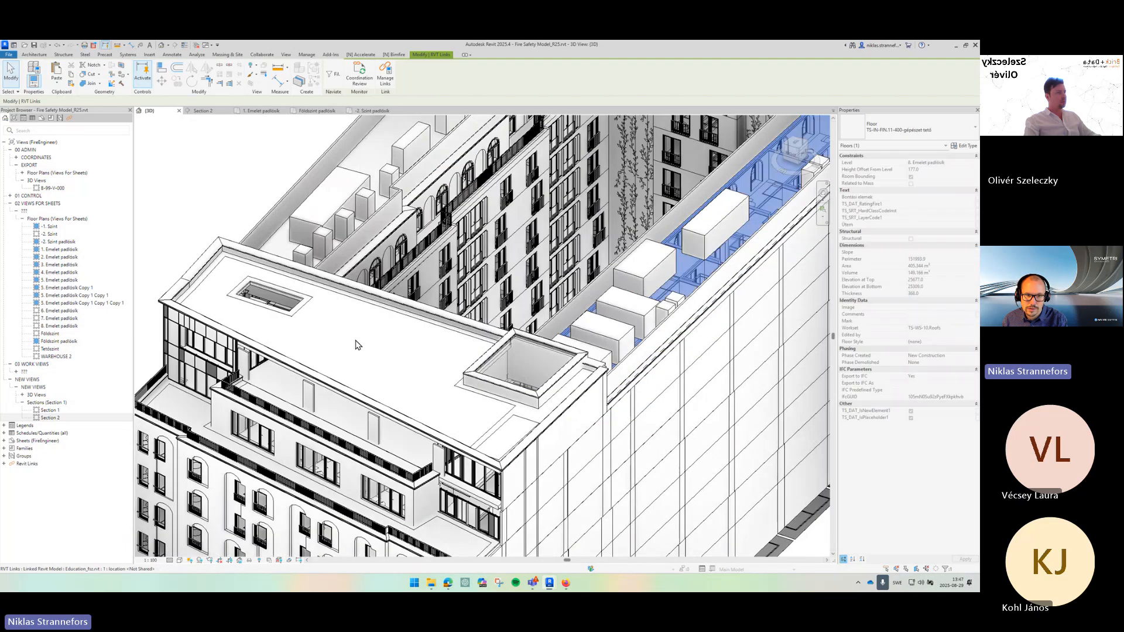
pyautogui.click(356, 341)
pyautogui.press('Escape')
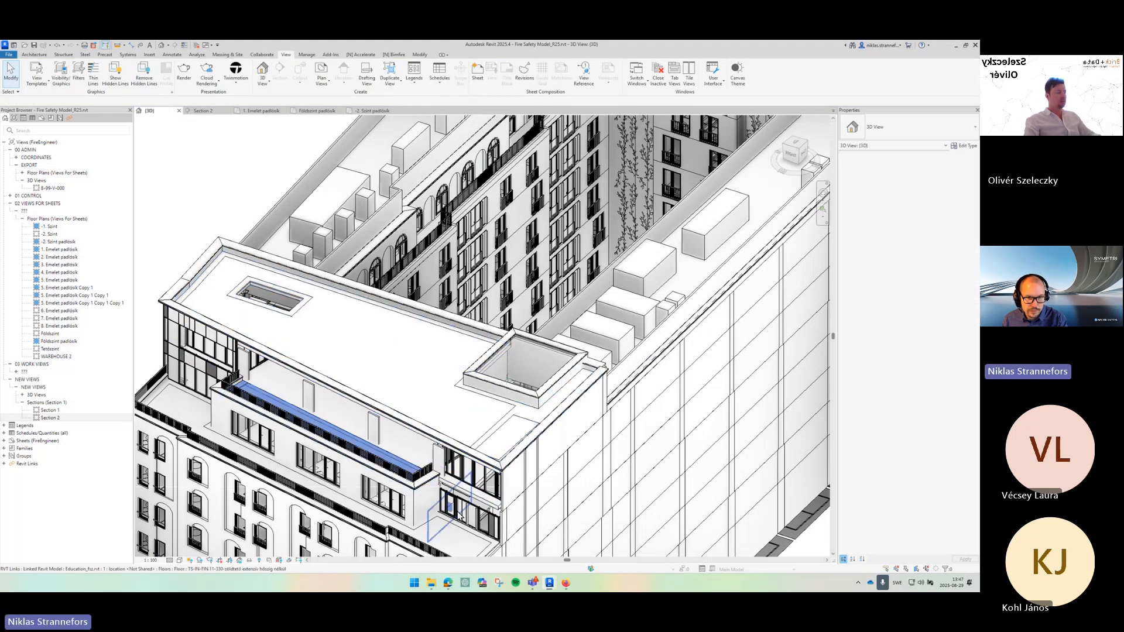
pyautogui.click(451, 530)
pyautogui.click(451, 530)
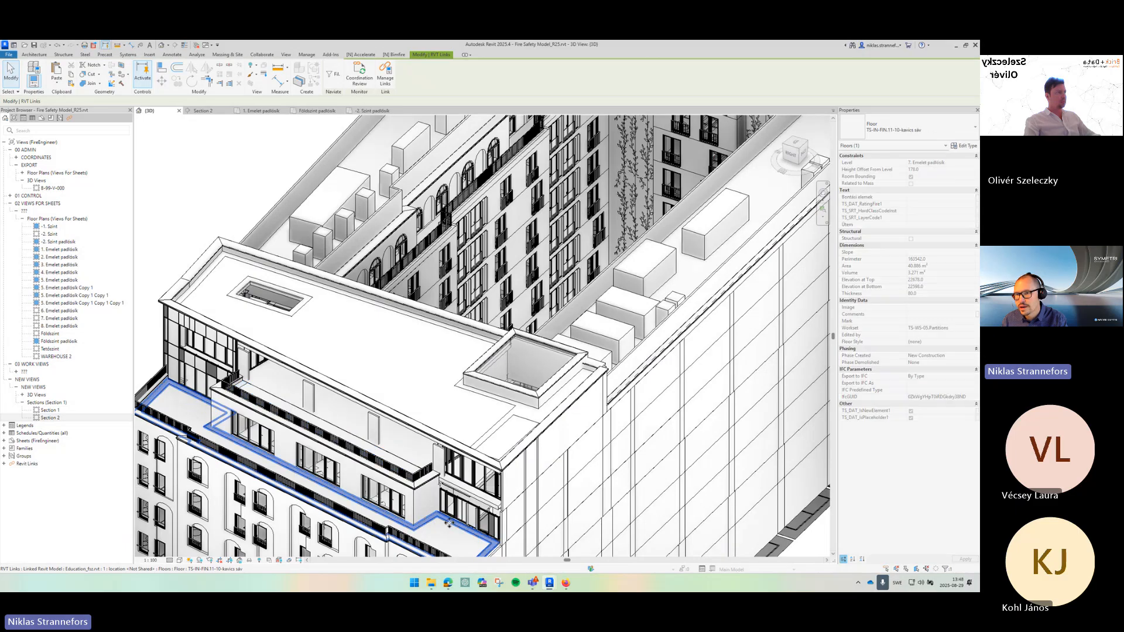
pyautogui.scroll(-3, 428, 289)
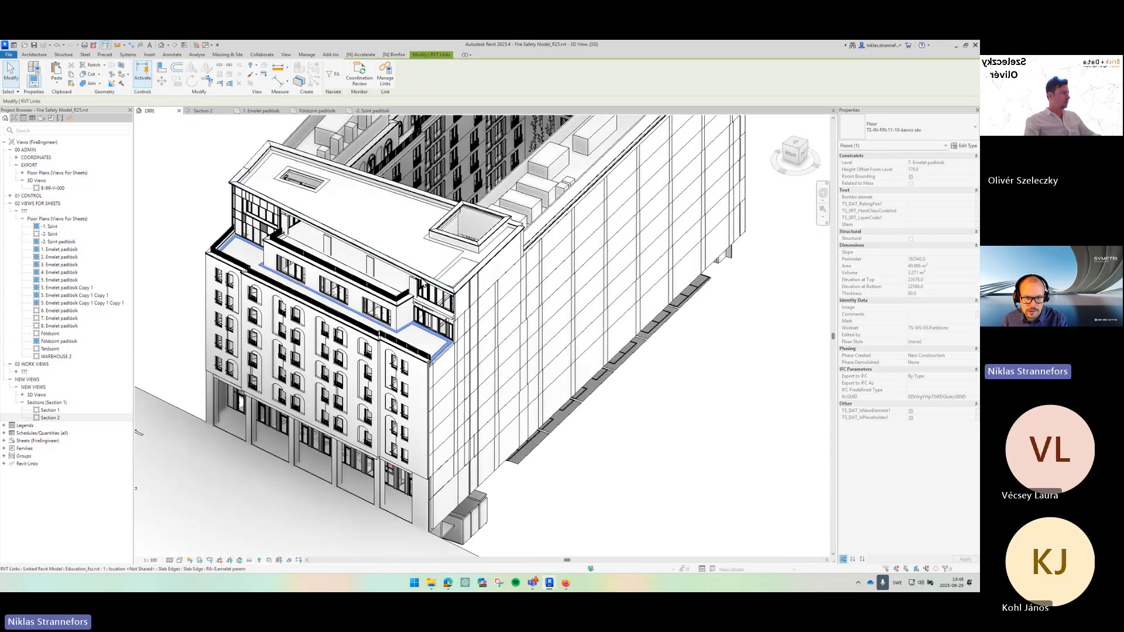
pyautogui.moveTo(475, 314); pyautogui.dragTo(480, 445)
pyautogui.press('Escape')
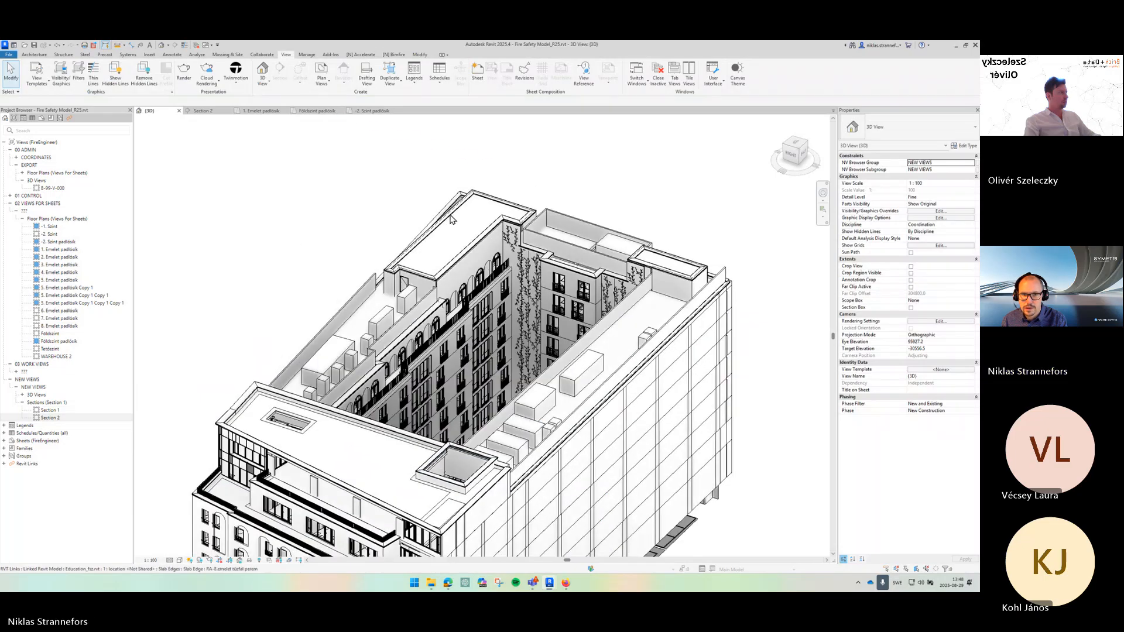
# - Examine the roof edge of the linked building in 3D, selecting the link and its slab edges
pyautogui.scroll(3, 457, 225)
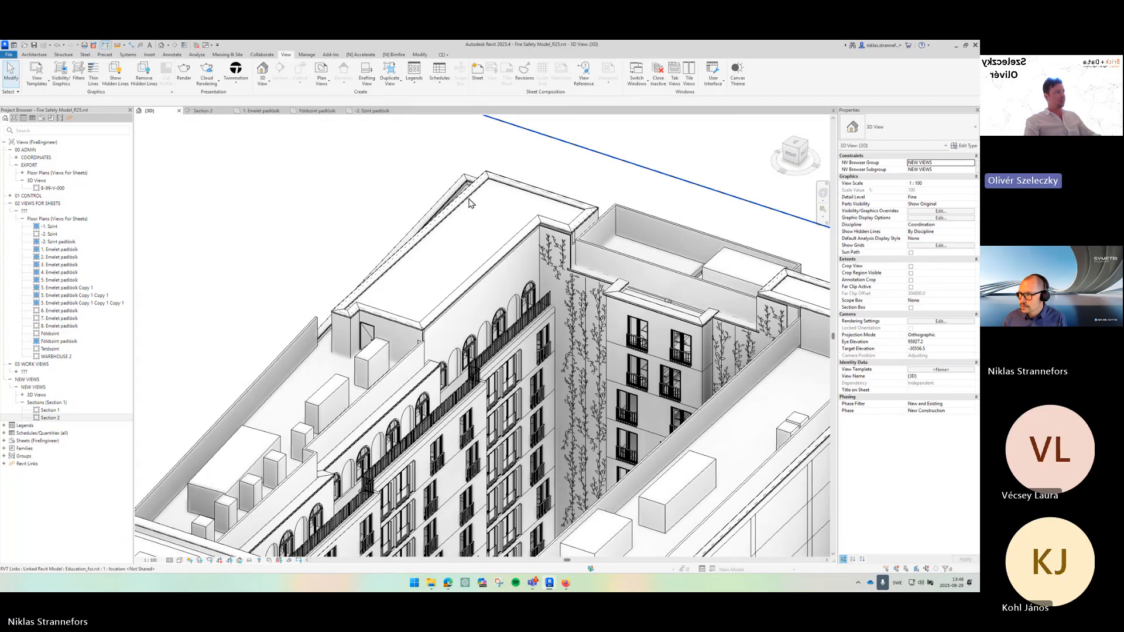
pyautogui.scroll(-3, 461, 250)
pyautogui.moveTo(477, 285); pyautogui.dragTo(462, 241)
pyautogui.scroll(-1, 461, 240)
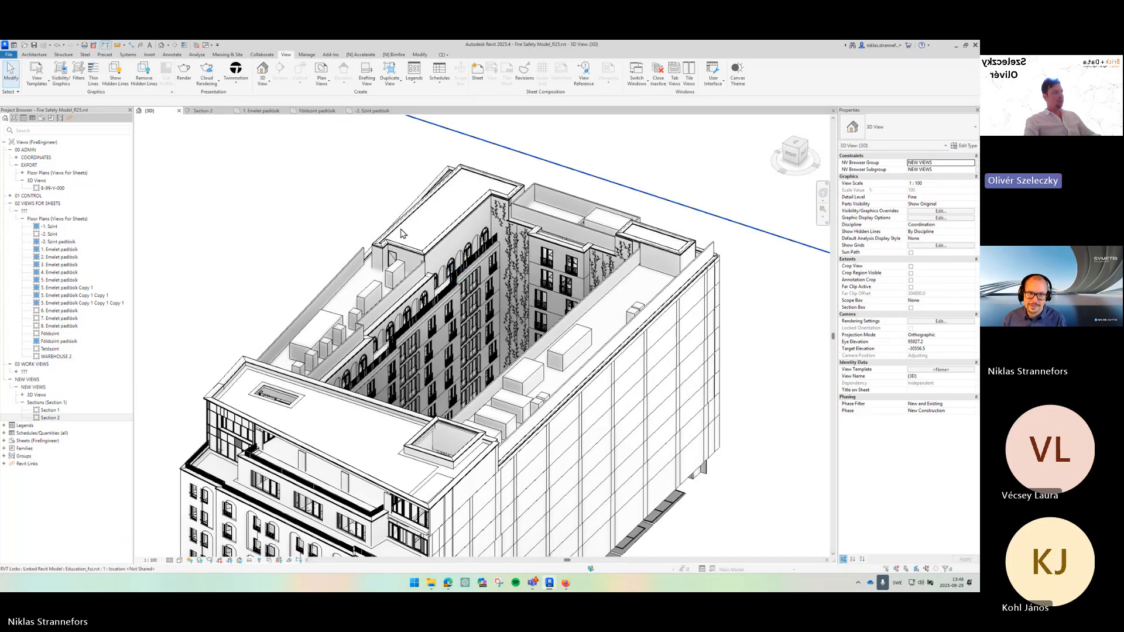
pyautogui.scroll(5, 391, 228)
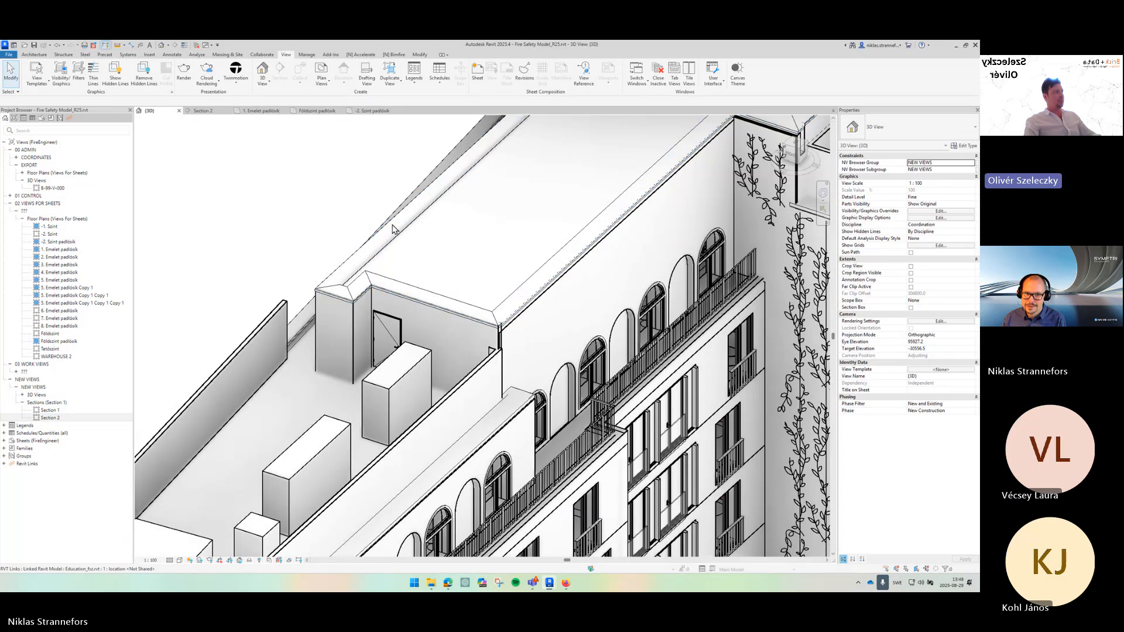
pyautogui.click(392, 229)
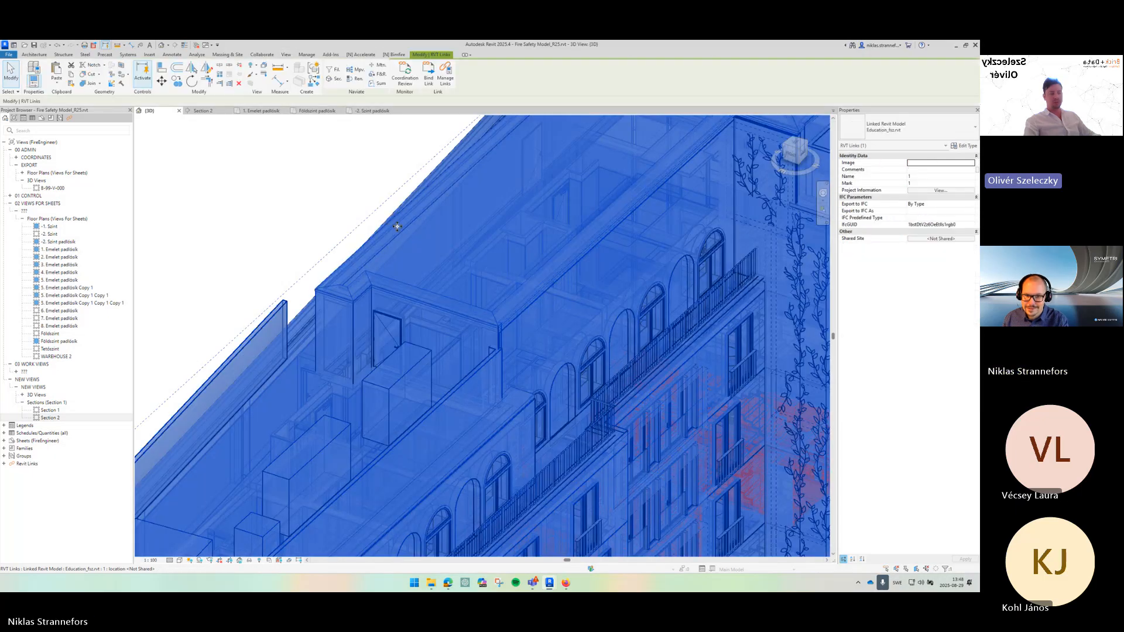
pyautogui.press('Escape')
pyautogui.scroll(-3, 565, 362)
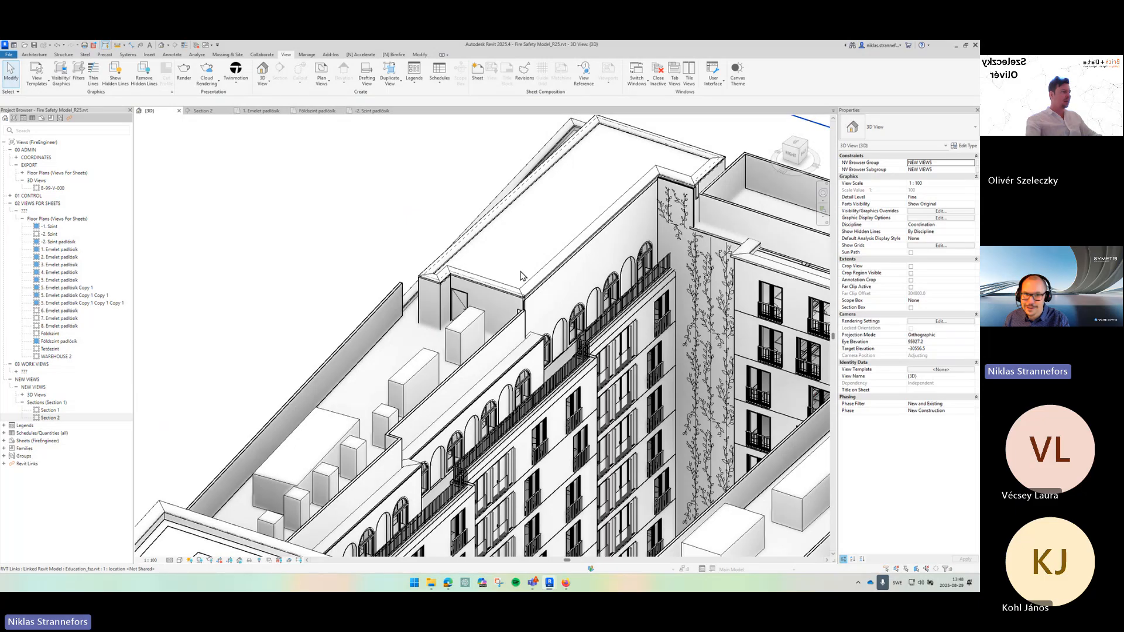
pyautogui.click(468, 239)
pyautogui.press('Escape')
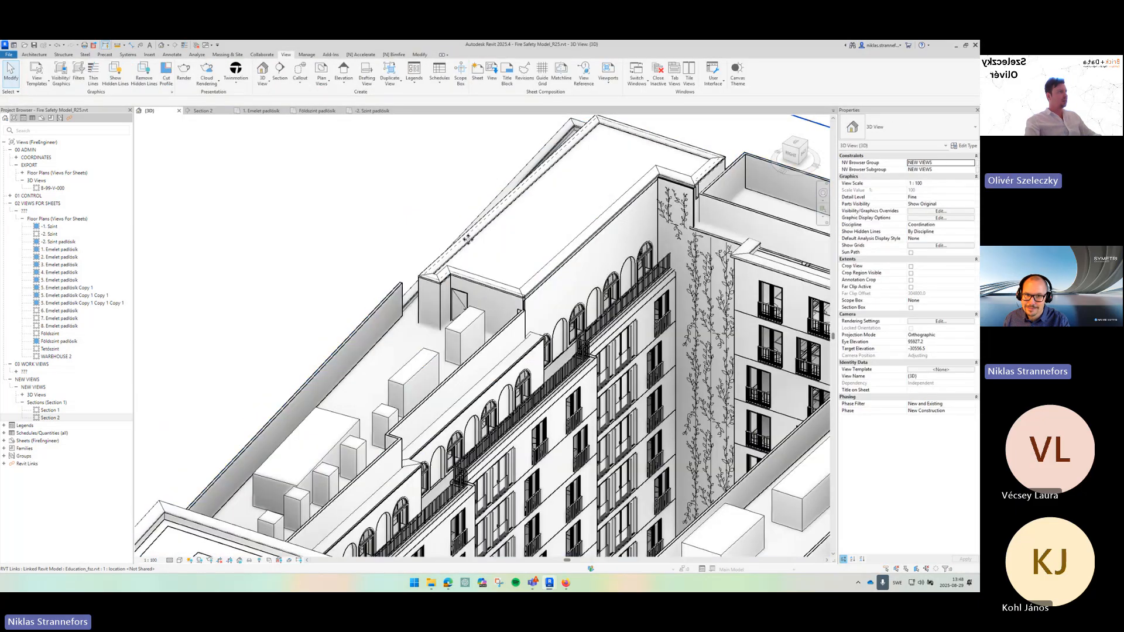
pyautogui.click(479, 245)
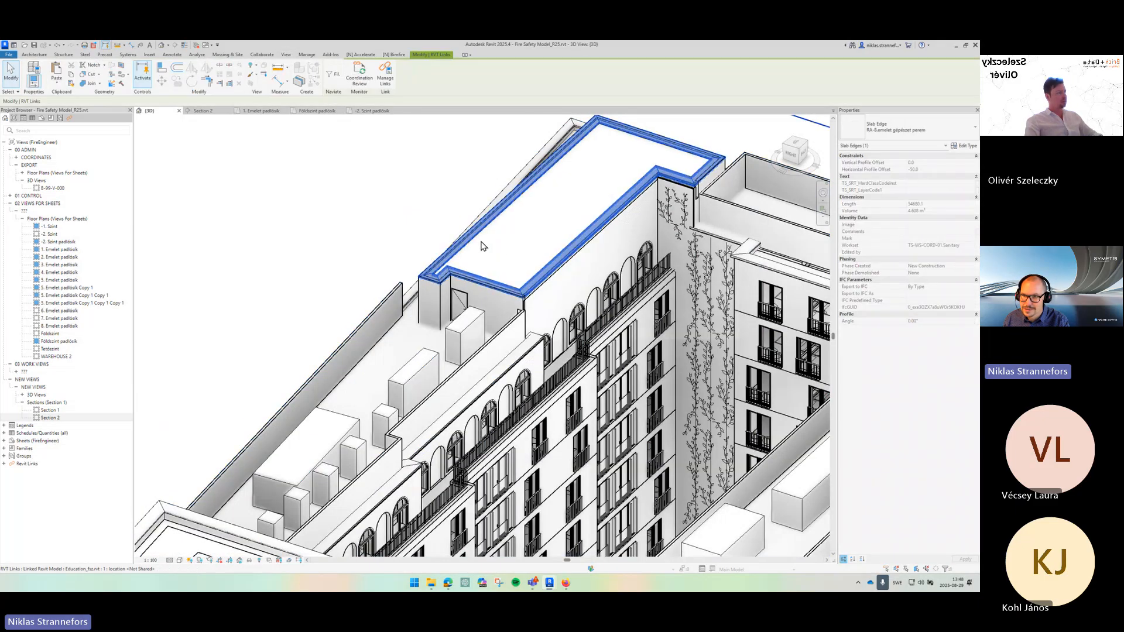
pyautogui.press('Escape')
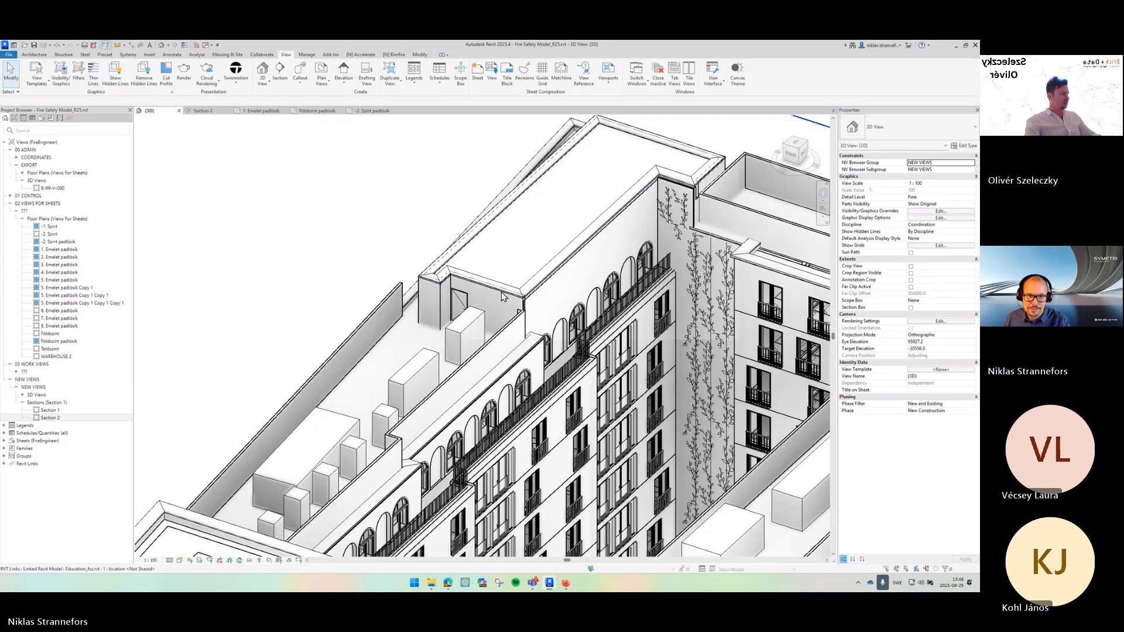
pyautogui.scroll(4, 509, 276)
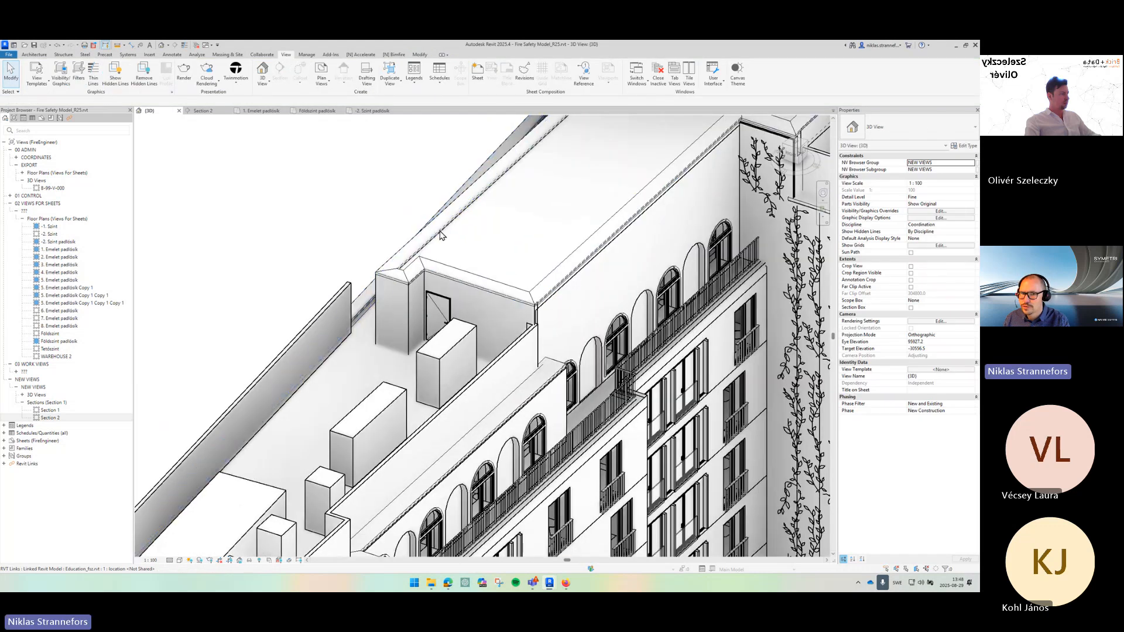
pyautogui.click(443, 235)
pyautogui.click(470, 274)
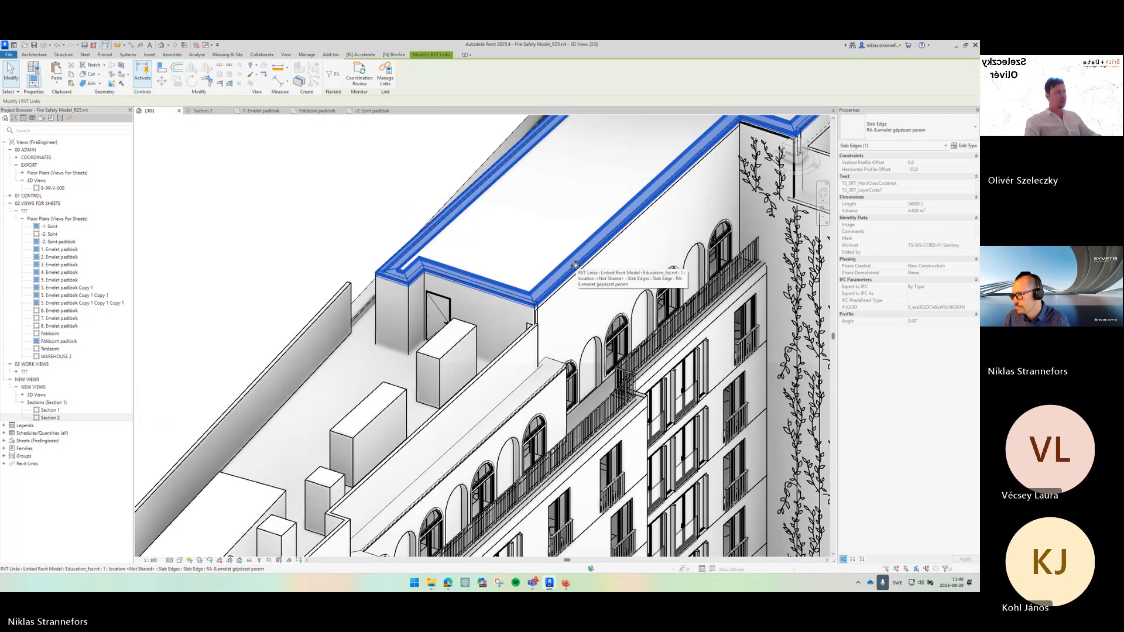
# - Orbit around the linked building's roof in 3D and select the linked model to inspect it
pyautogui.press('Escape')
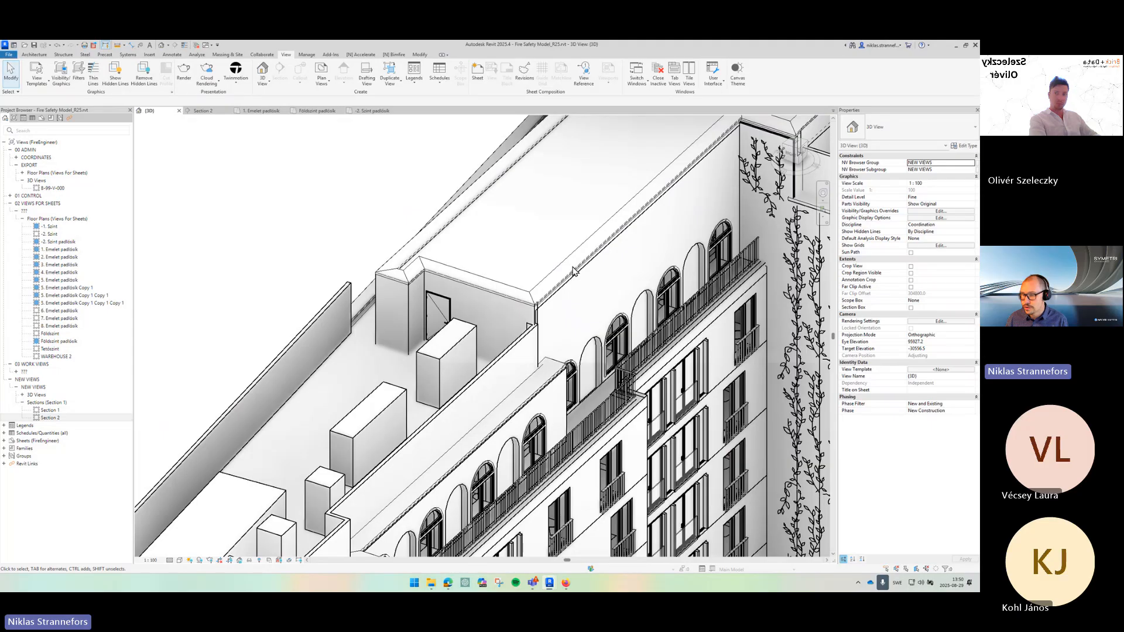
pyautogui.moveTo(608, 261); pyautogui.dragTo(535, 259)
pyautogui.scroll(-2, 535, 258)
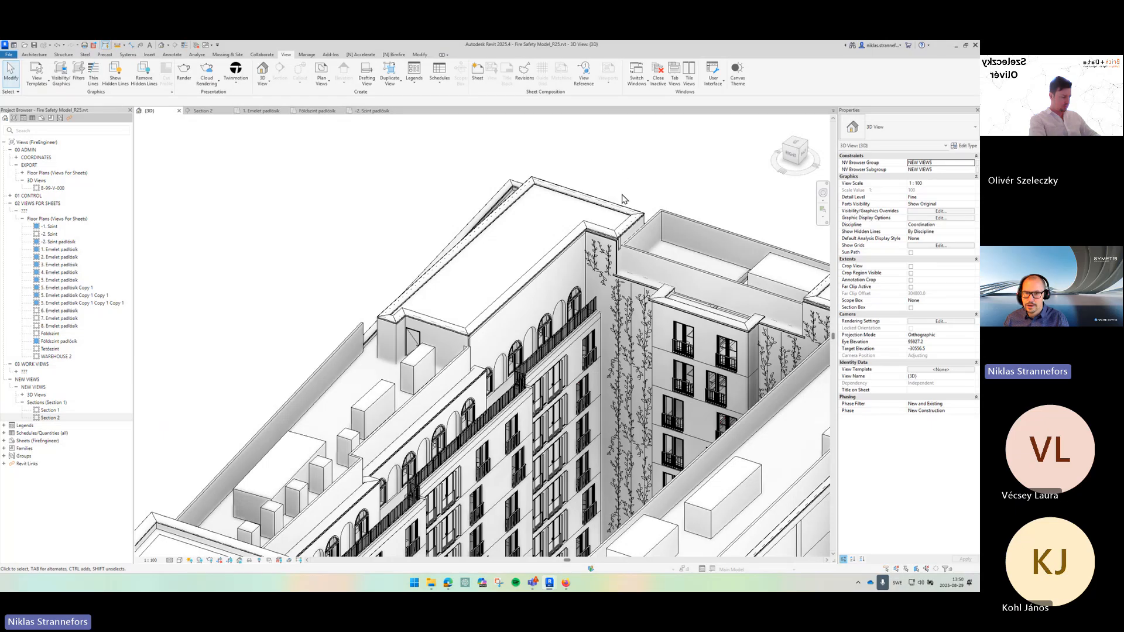
pyautogui.moveTo(667, 217); pyautogui.dragTo(362, 251)
pyautogui.scroll(3, 653, 303)
pyautogui.scroll(-1, 653, 303)
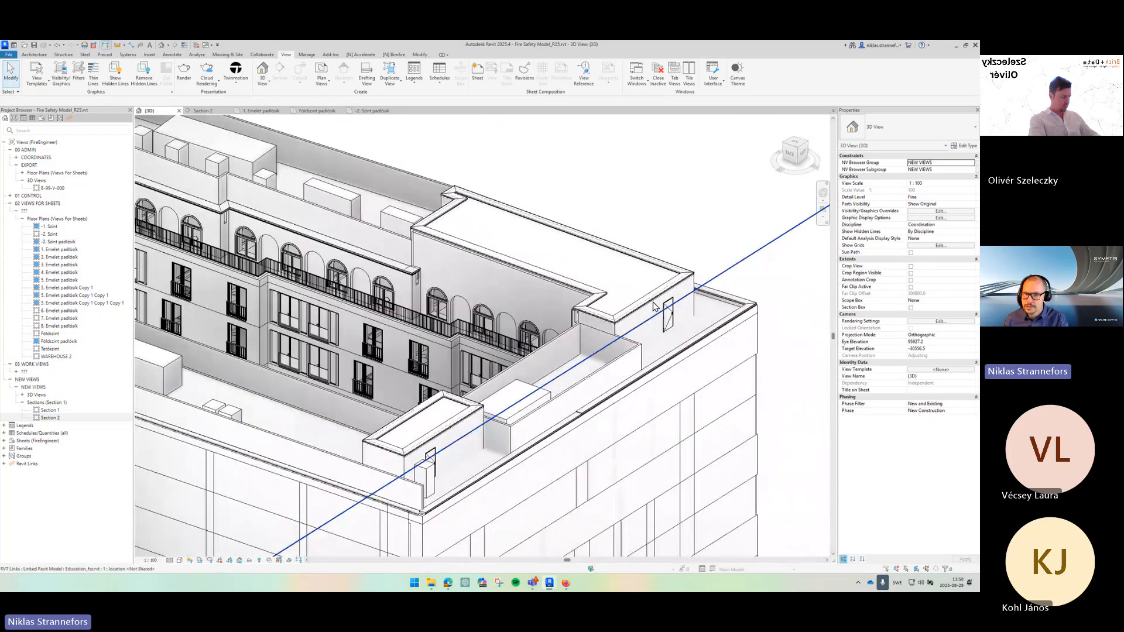
pyautogui.click(564, 248)
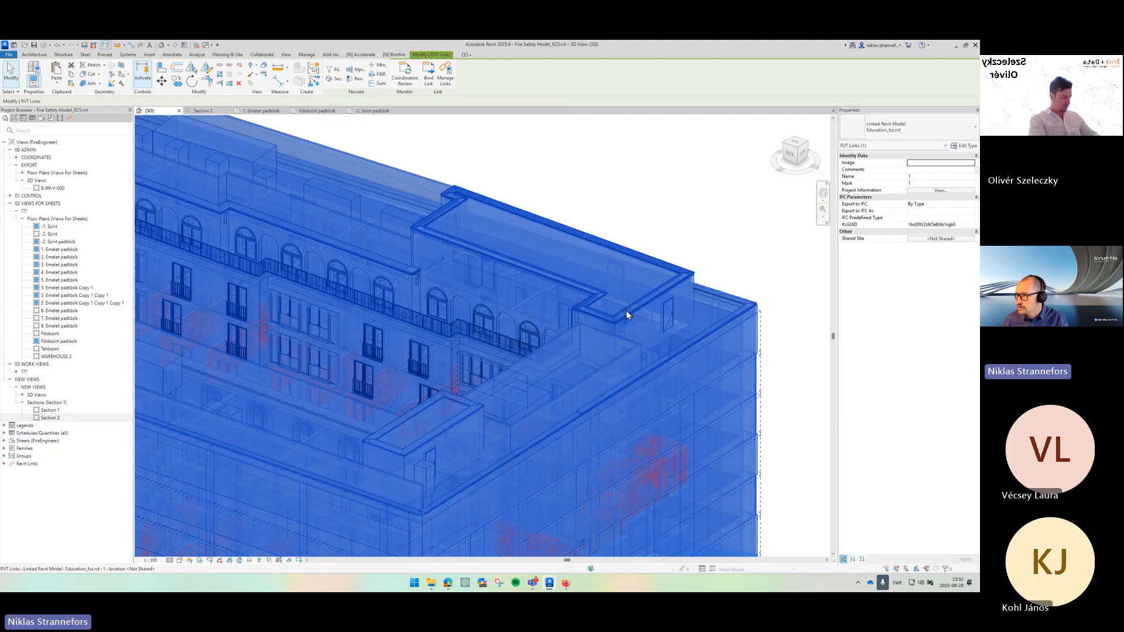
pyautogui.moveTo(651, 324)
pyautogui.mouseDown()
pyautogui.moveTo(675, 332)
pyautogui.moveTo(673, 256)
pyautogui.mouseUp()
pyautogui.press('Escape')
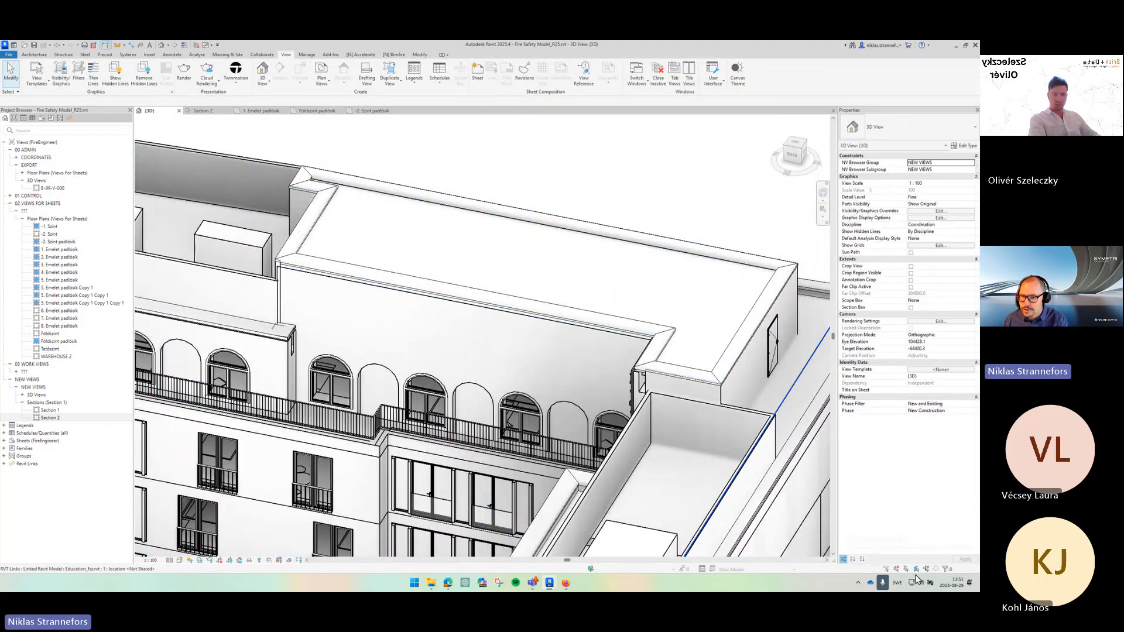
pyautogui.press('ctrl')
pyautogui.press('ctrl')
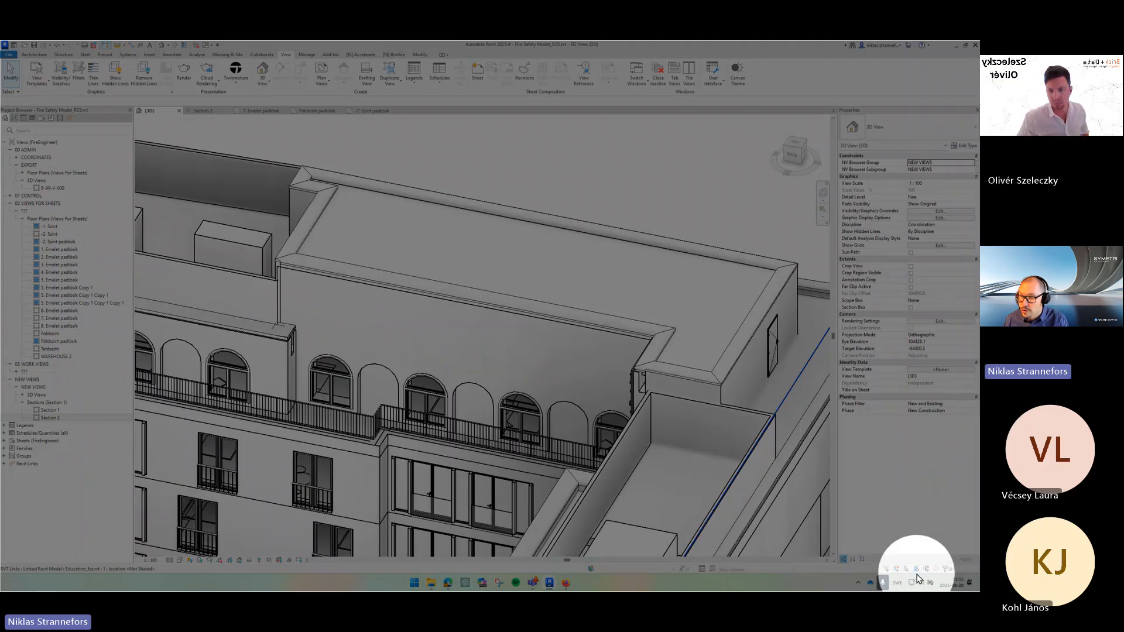
pyautogui.press('ctrl')
pyautogui.press('ctrl')
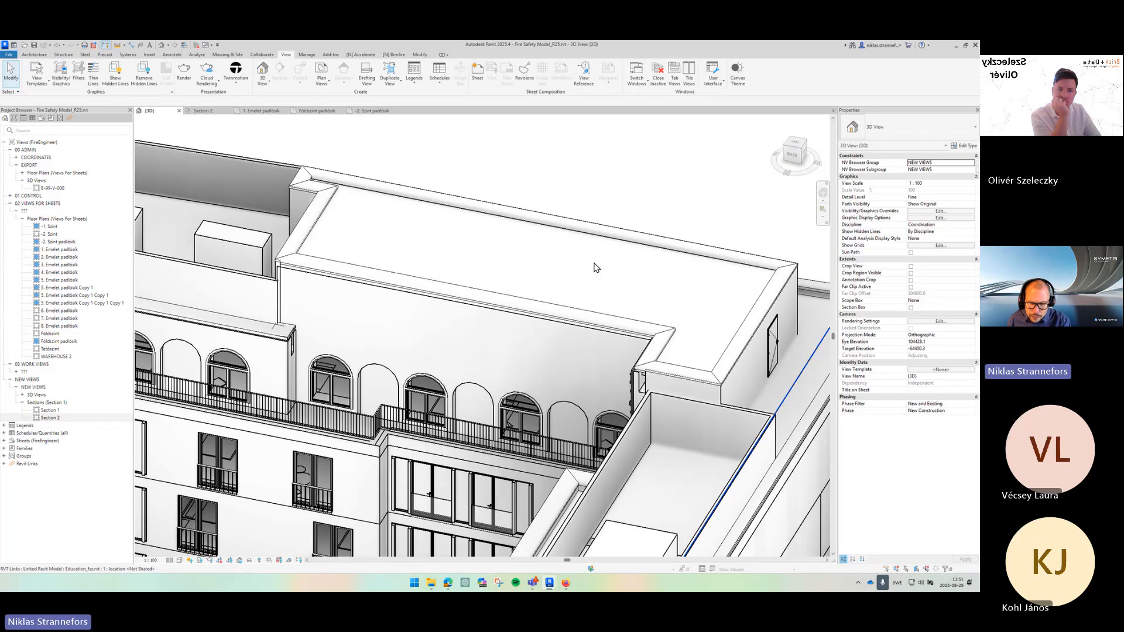
# - Select the linked roof floor slab and paste it into the host model aligned to the same place
pyautogui.press('Tab')
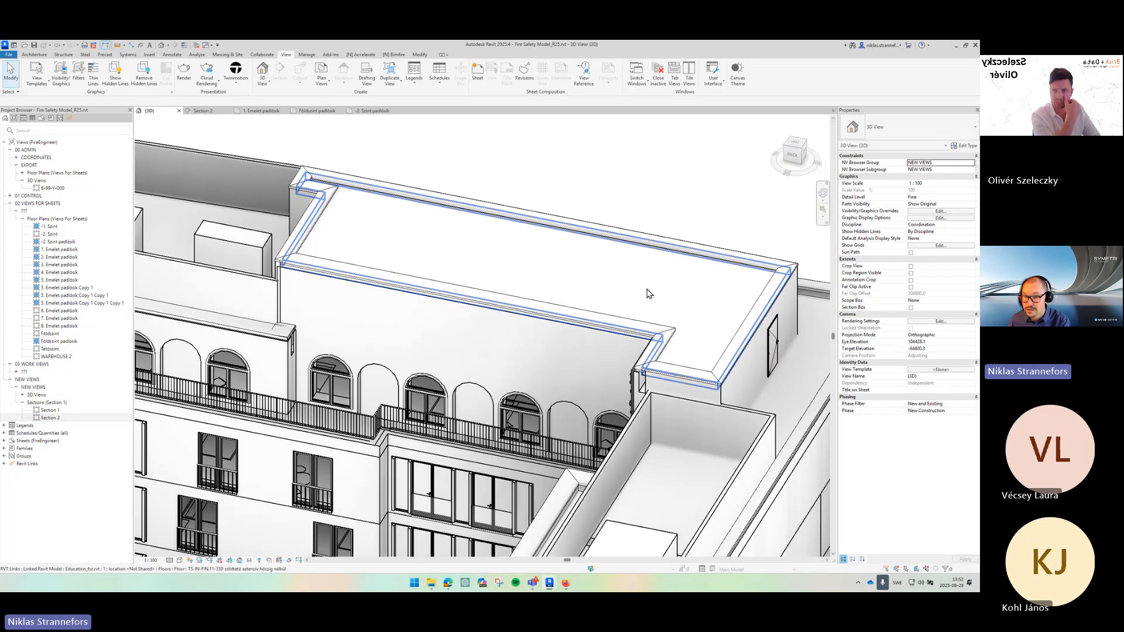
pyautogui.click(648, 294)
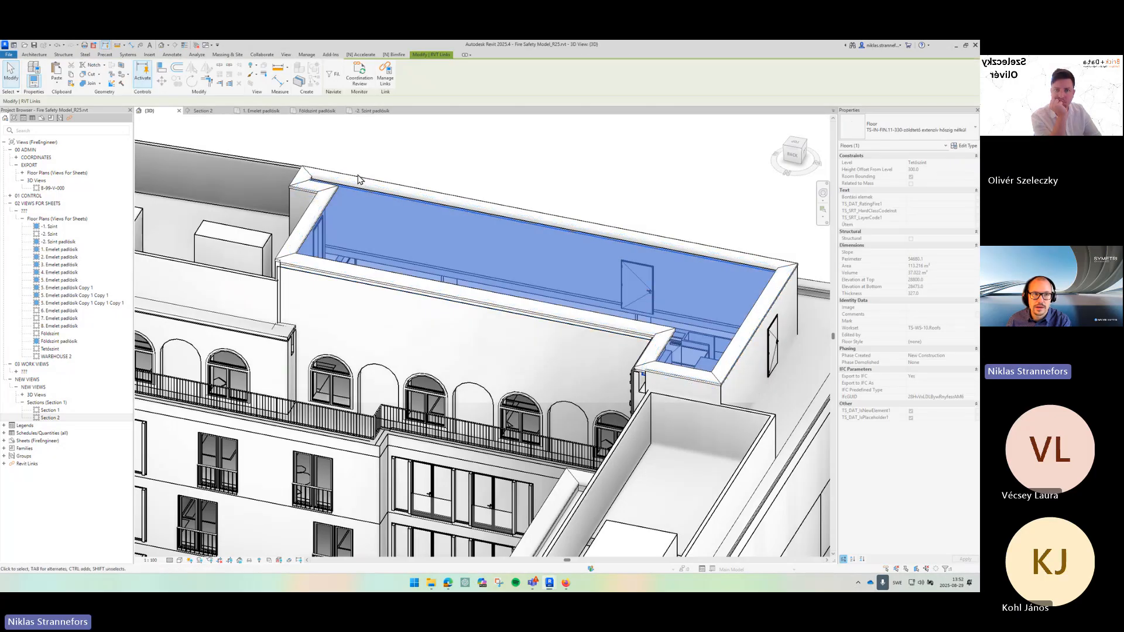
pyautogui.click(58, 86)
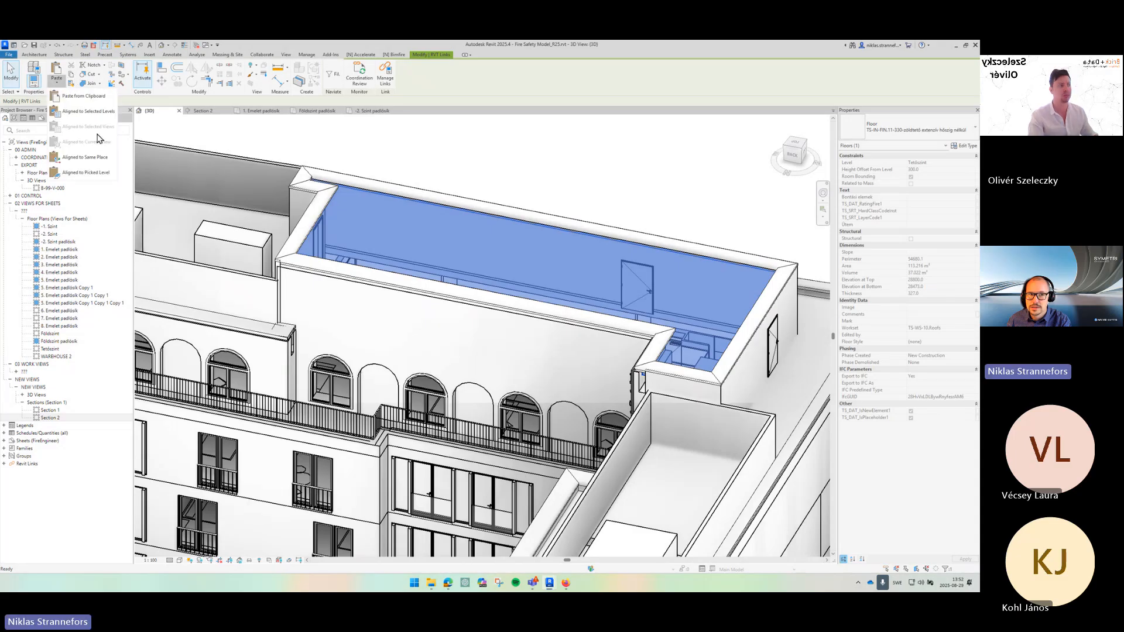
pyautogui.click(97, 158)
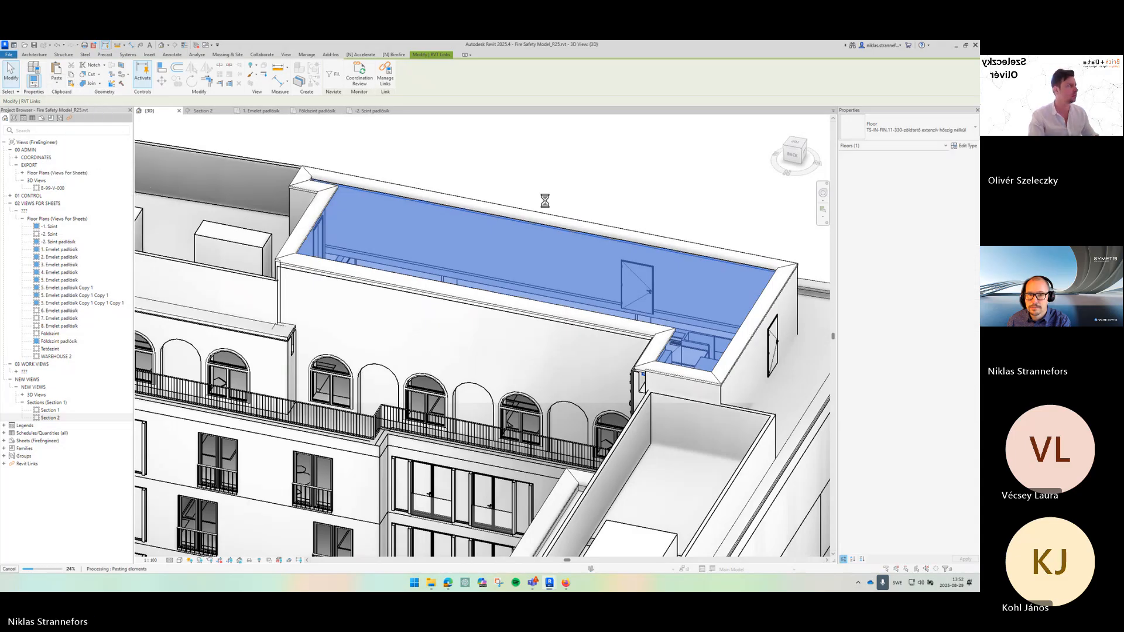
# - Edit the pasted floor's boundary and offset a boundary line by 5 m with the Offset tool
pyautogui.click(509, 343)
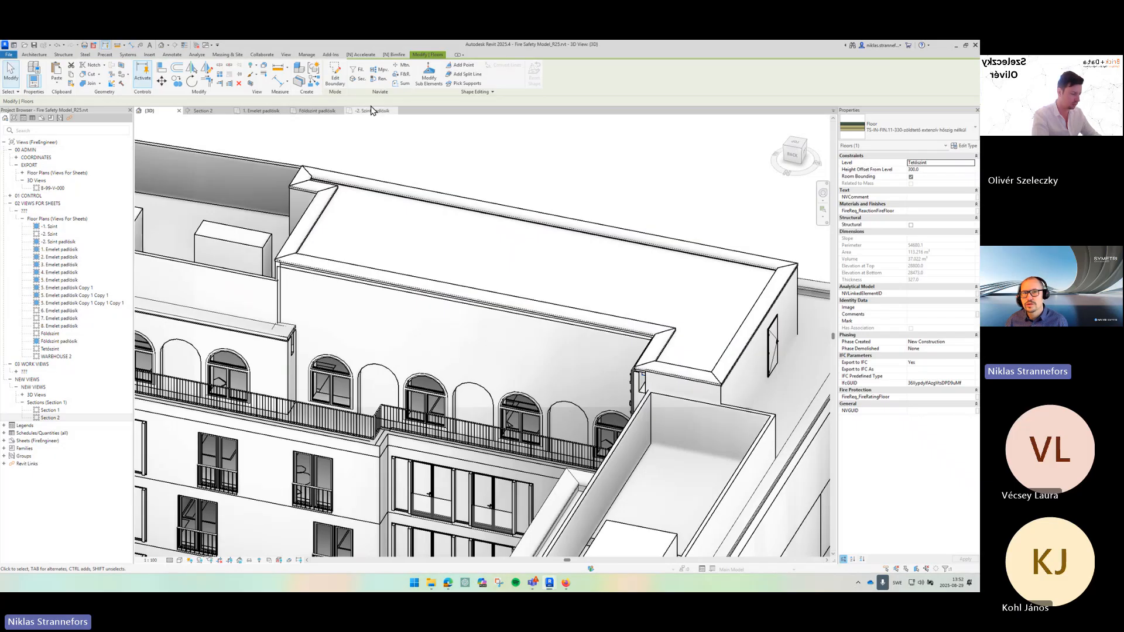
pyautogui.click(340, 85)
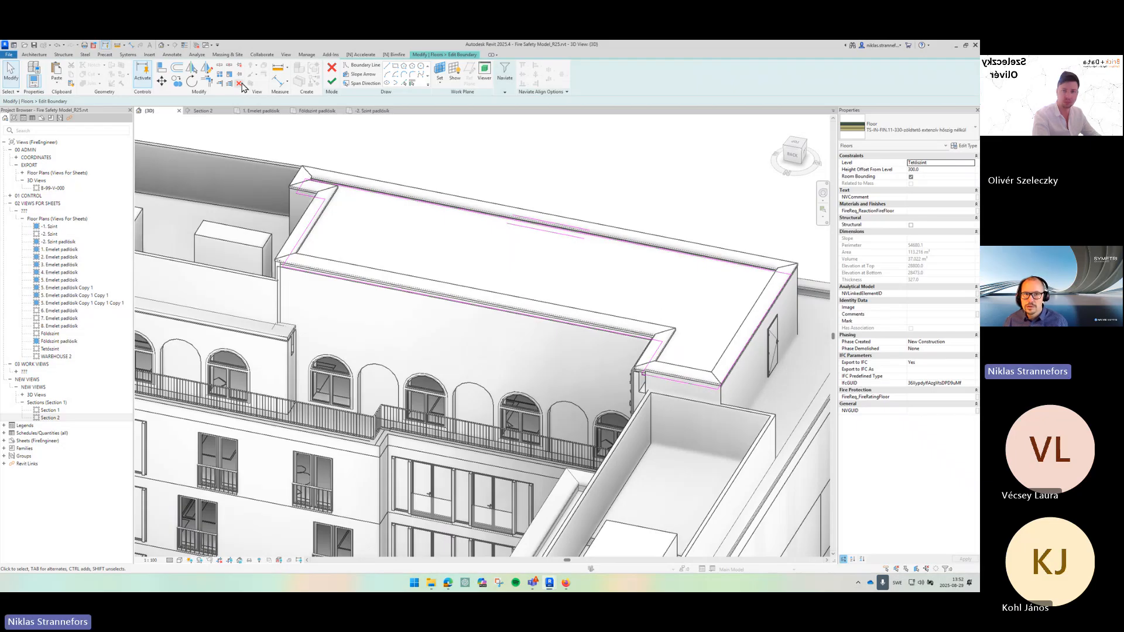
pyautogui.click(177, 68)
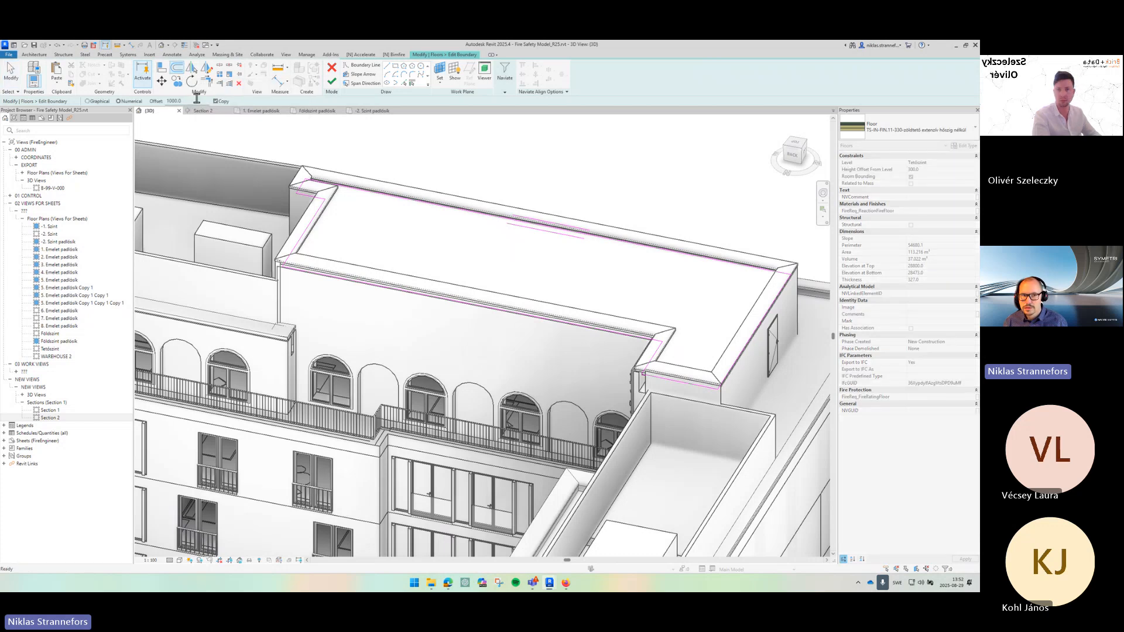
pyautogui.moveTo(196, 100); pyautogui.dragTo(164, 101)
pyautogui.write('5m')
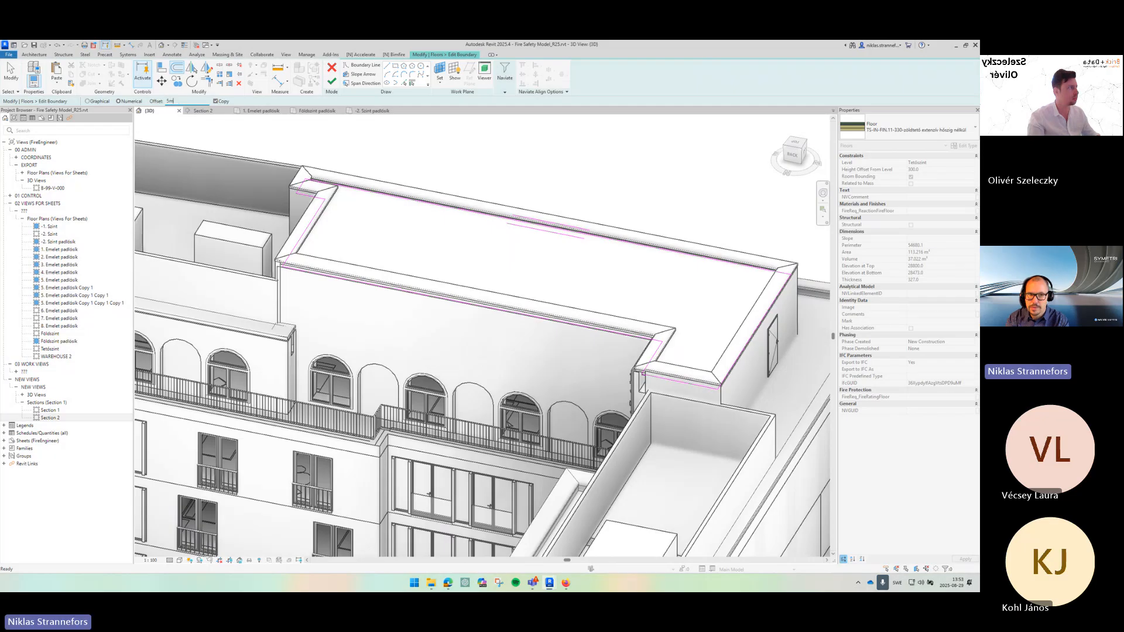
pyautogui.press('Return')
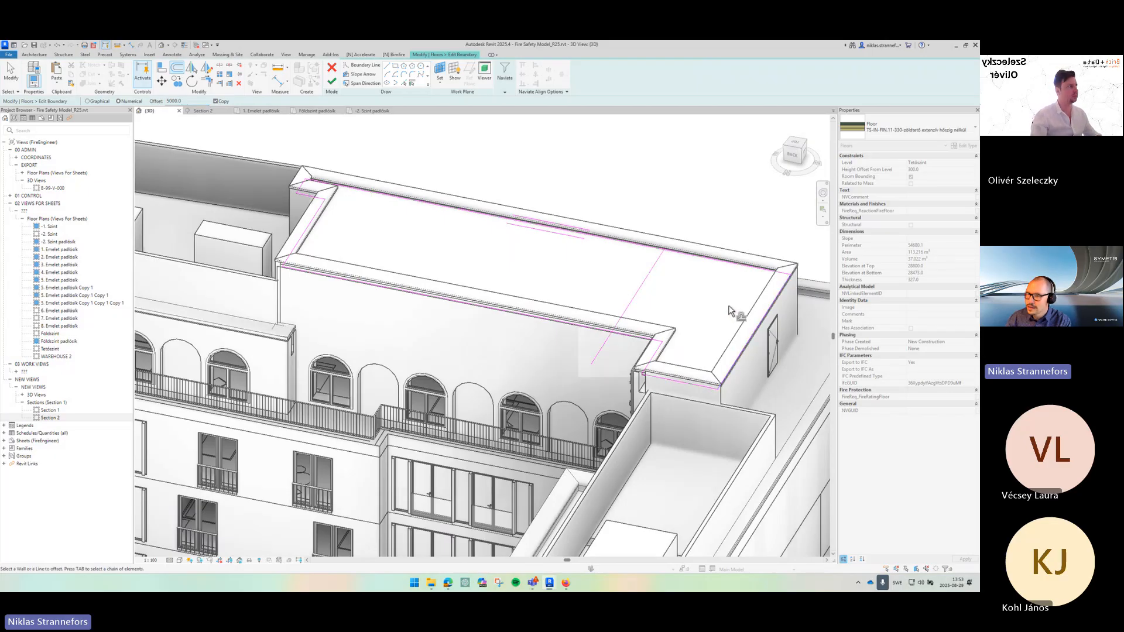
pyautogui.press('Escape')
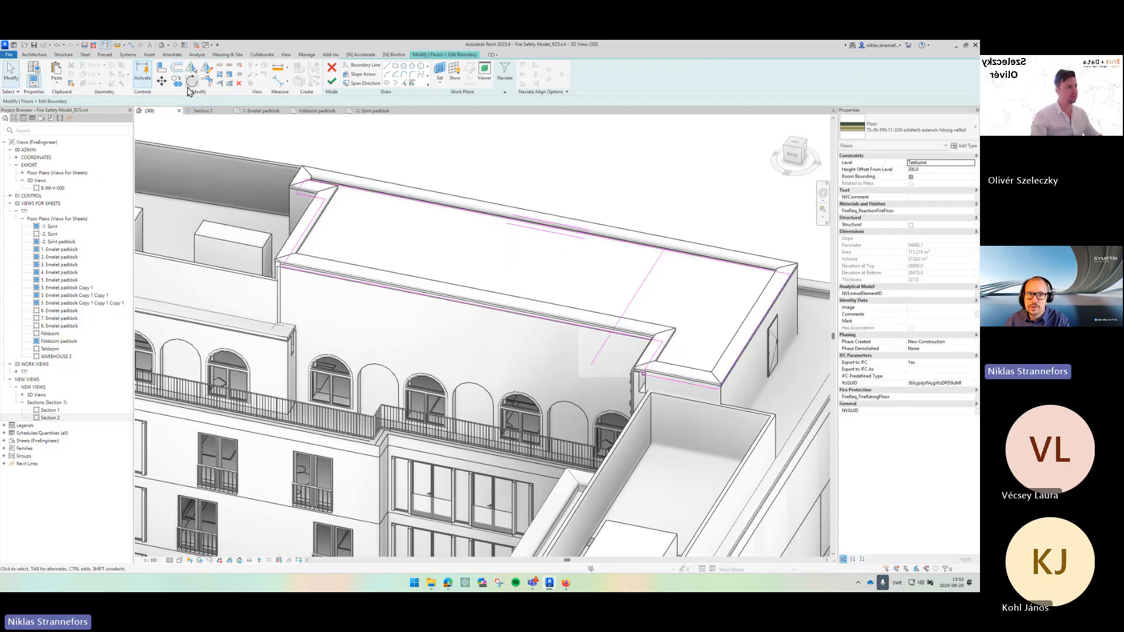
# - Trim the offset boundary line with the adjacent boundary line to form a corner
pyautogui.click(206, 82)
pyautogui.click(630, 335)
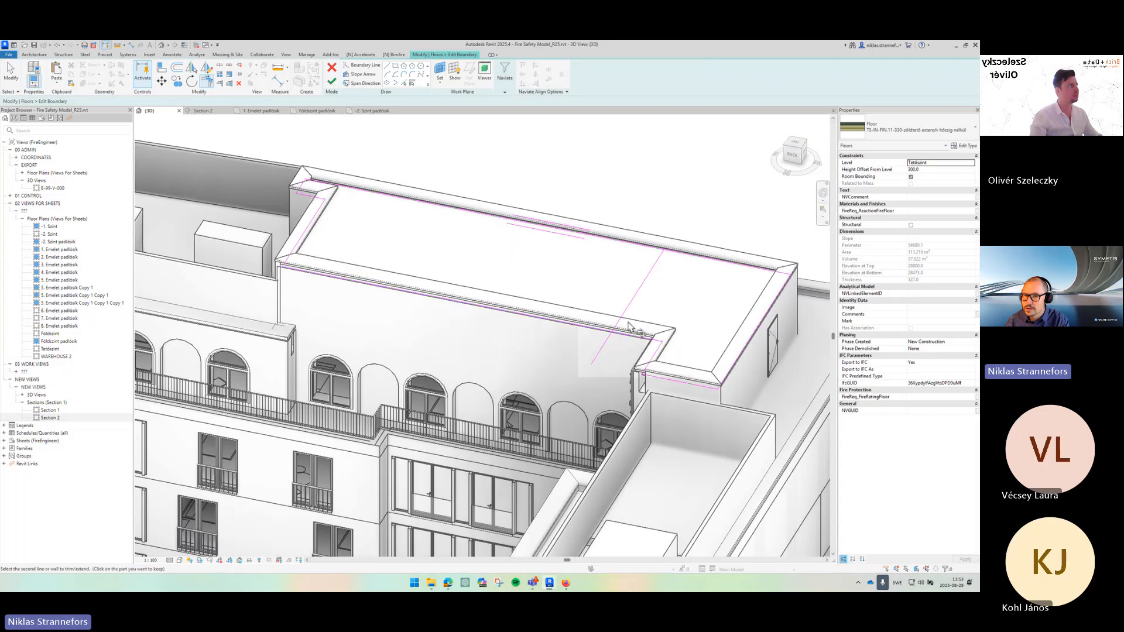
pyautogui.click(645, 300)
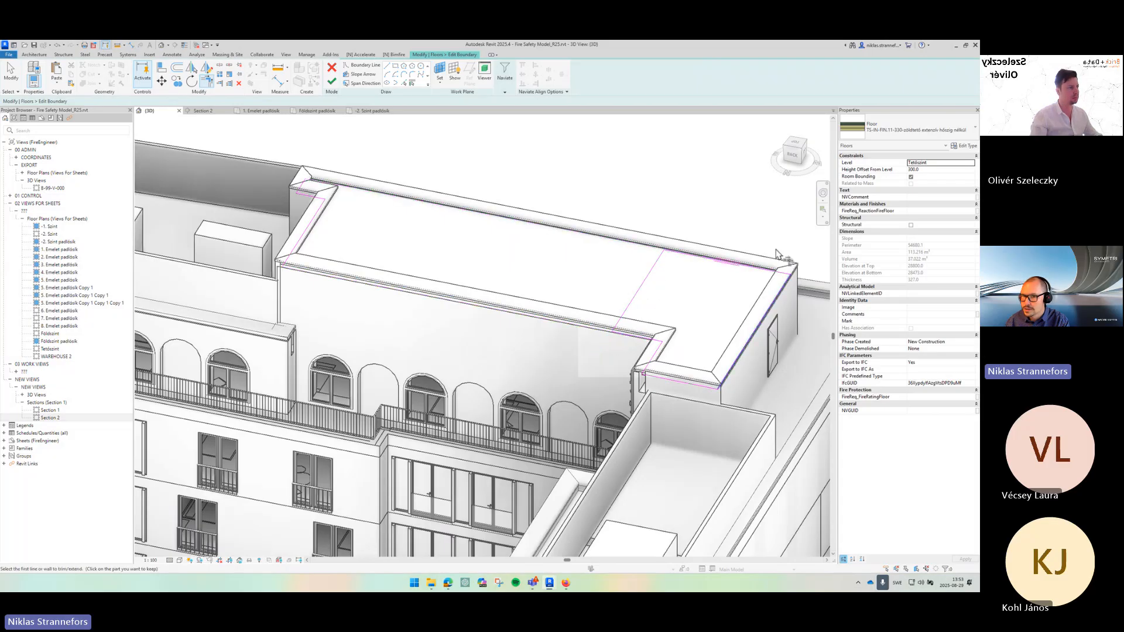
pyautogui.press('Escape')
pyautogui.press('Escape')
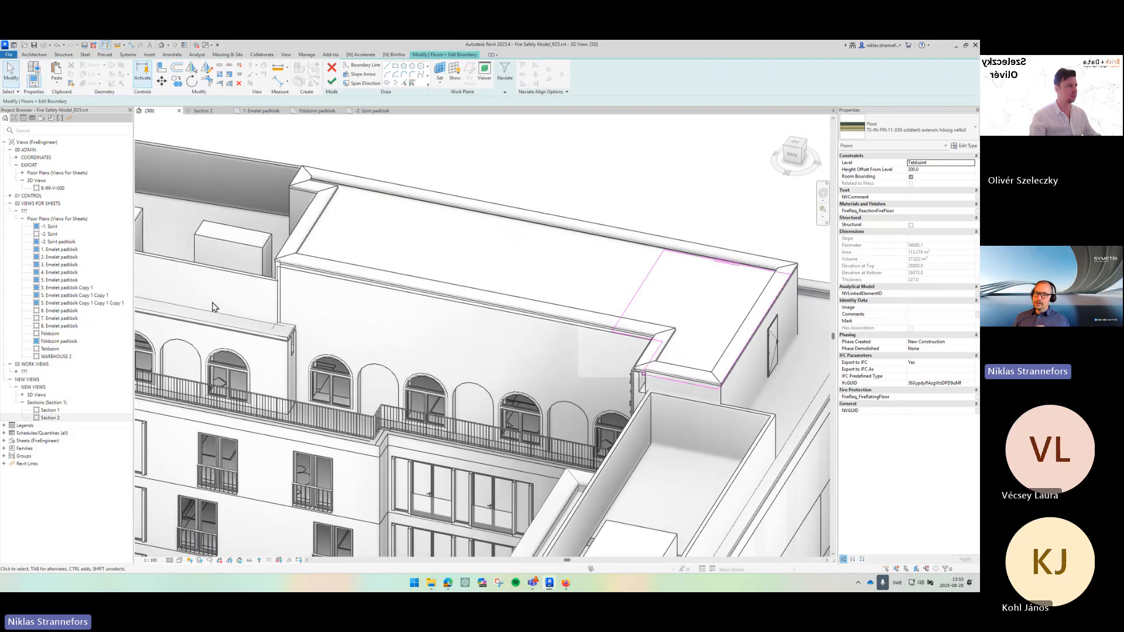
# - Edit the floor type's structure, setting the first layer to NV_Compartment_0-128-255 material and 327 mm thickness
pyautogui.click(176, 71)
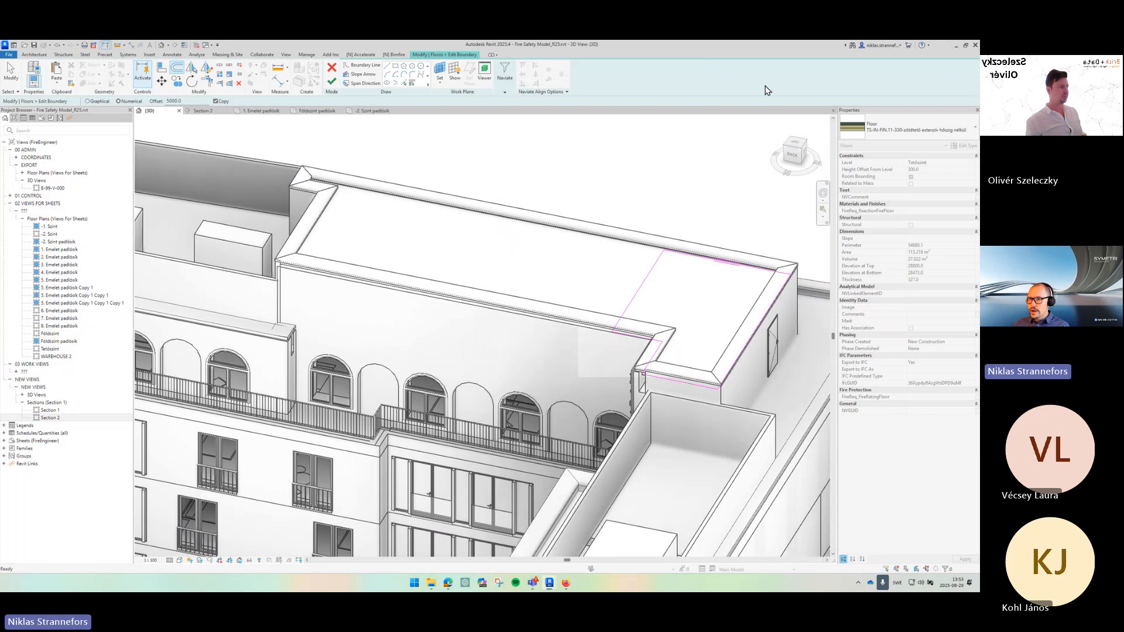
pyautogui.click(959, 149)
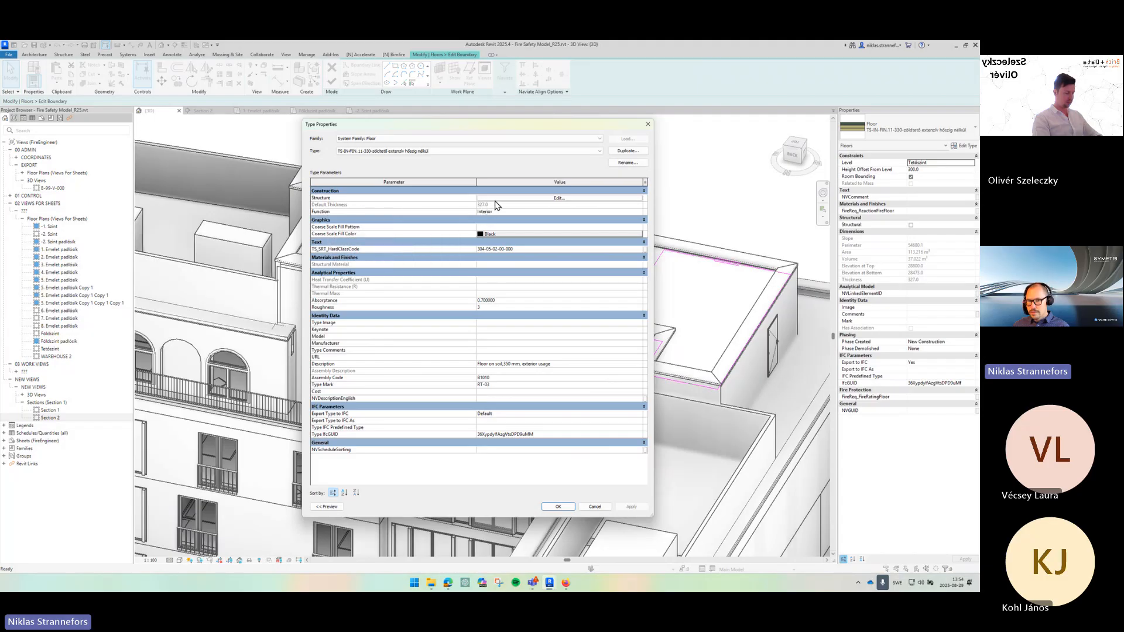
pyautogui.click(495, 199)
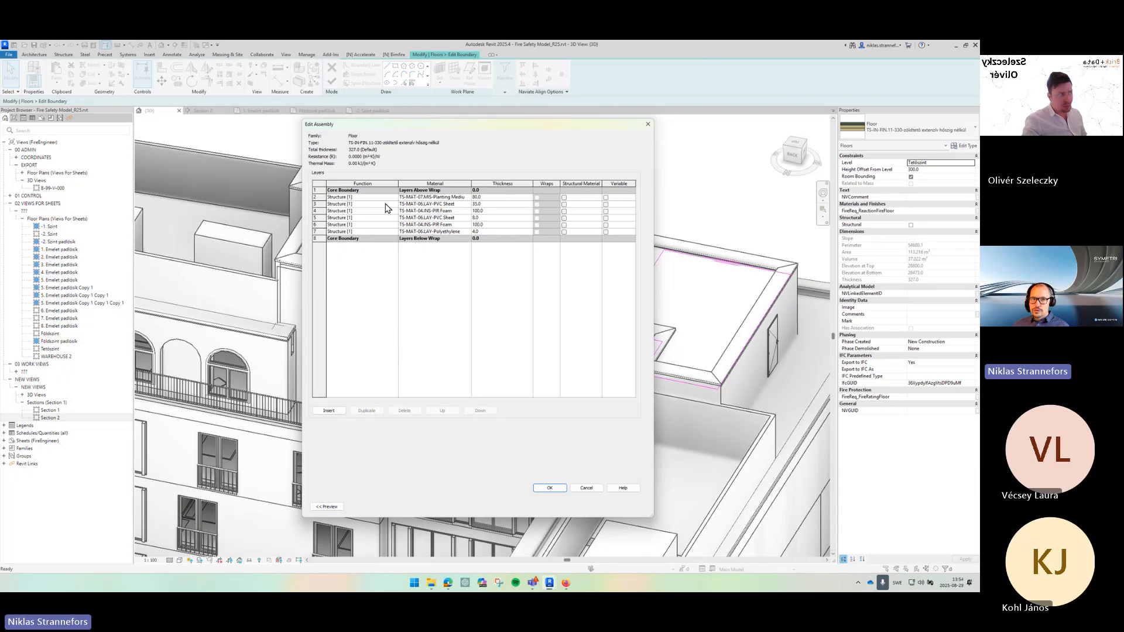
pyautogui.click(385, 198)
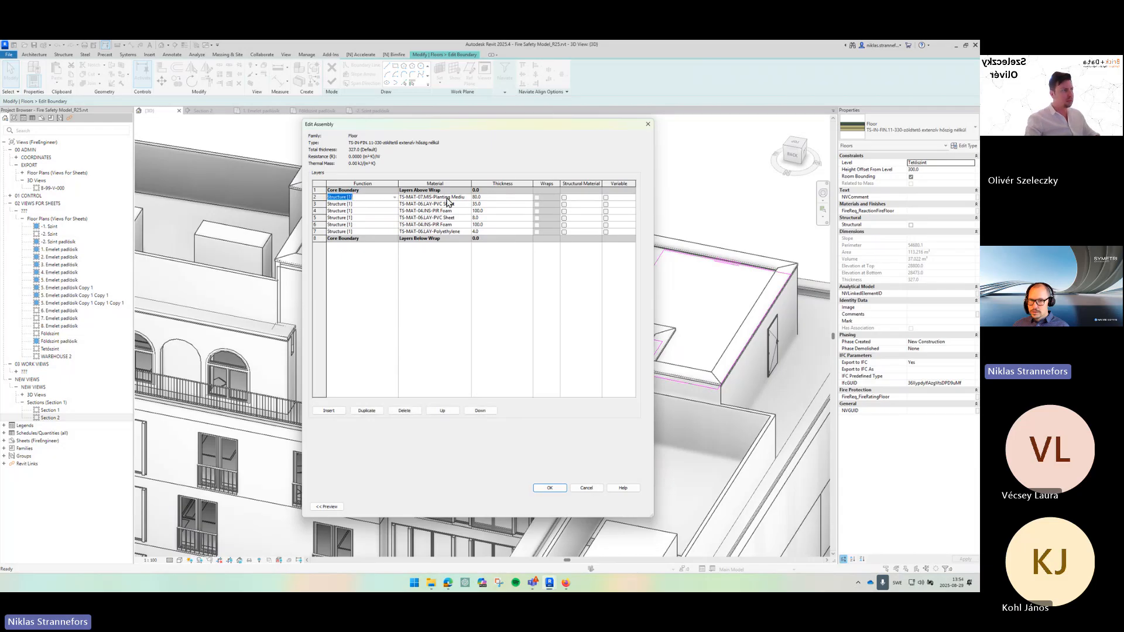
pyautogui.moveTo(403, 197); pyautogui.dragTo(469, 201)
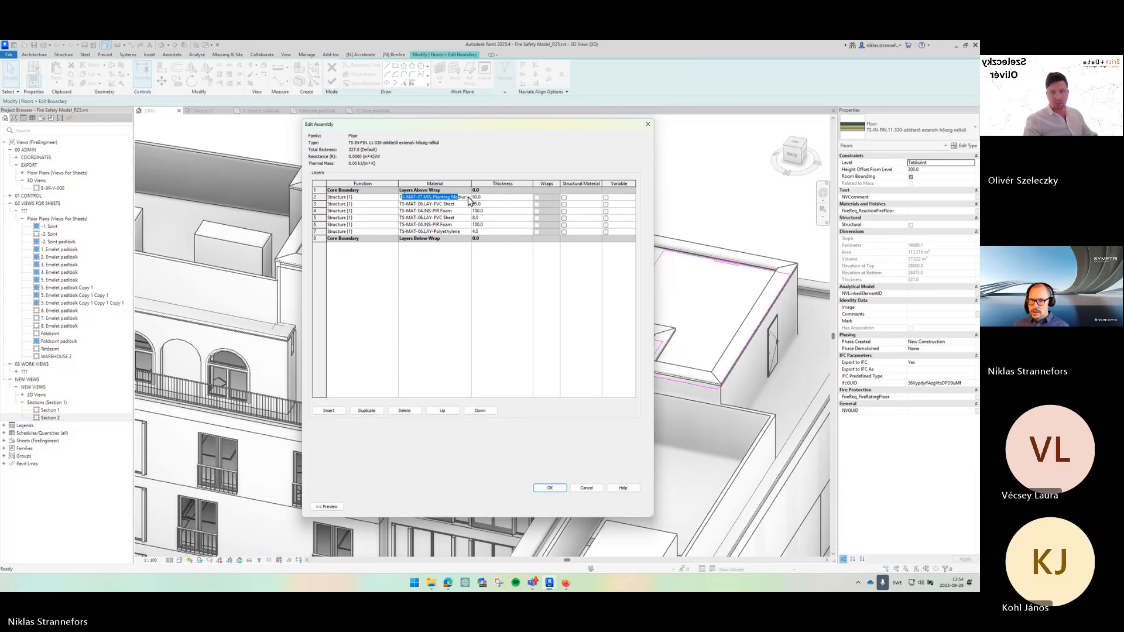
pyautogui.click(468, 197)
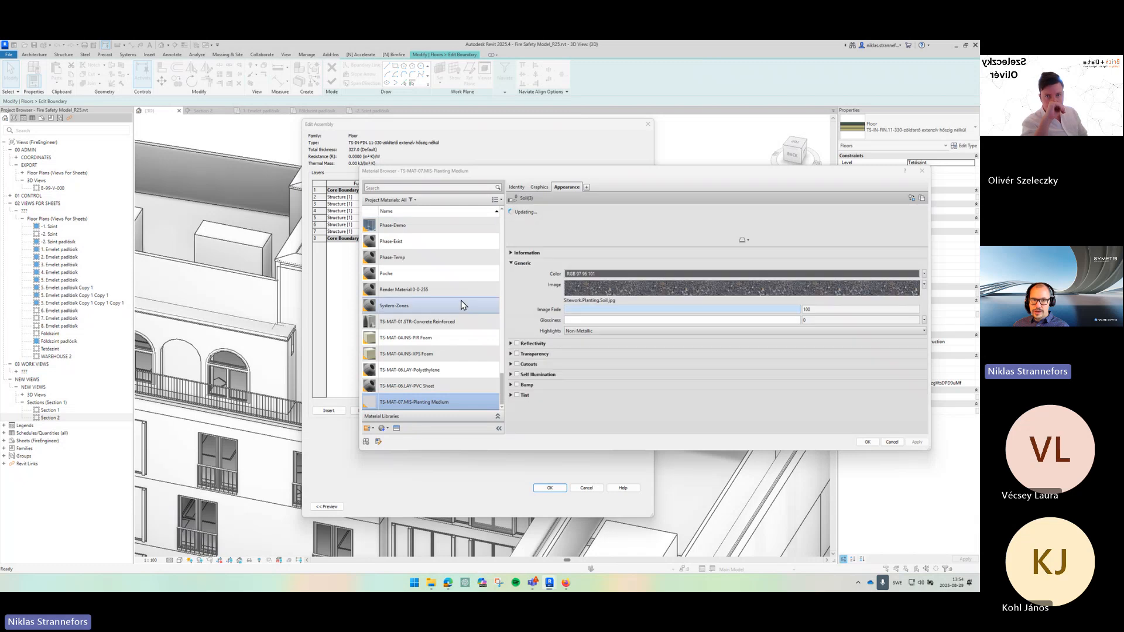
pyautogui.scroll(10, 461, 305)
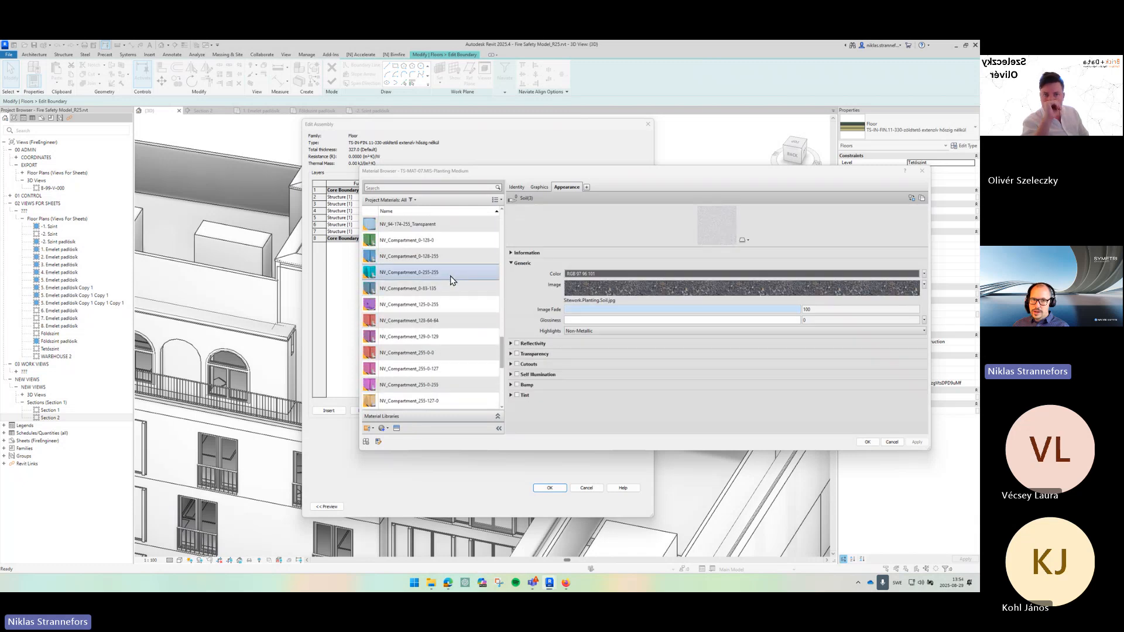
pyautogui.click(422, 256)
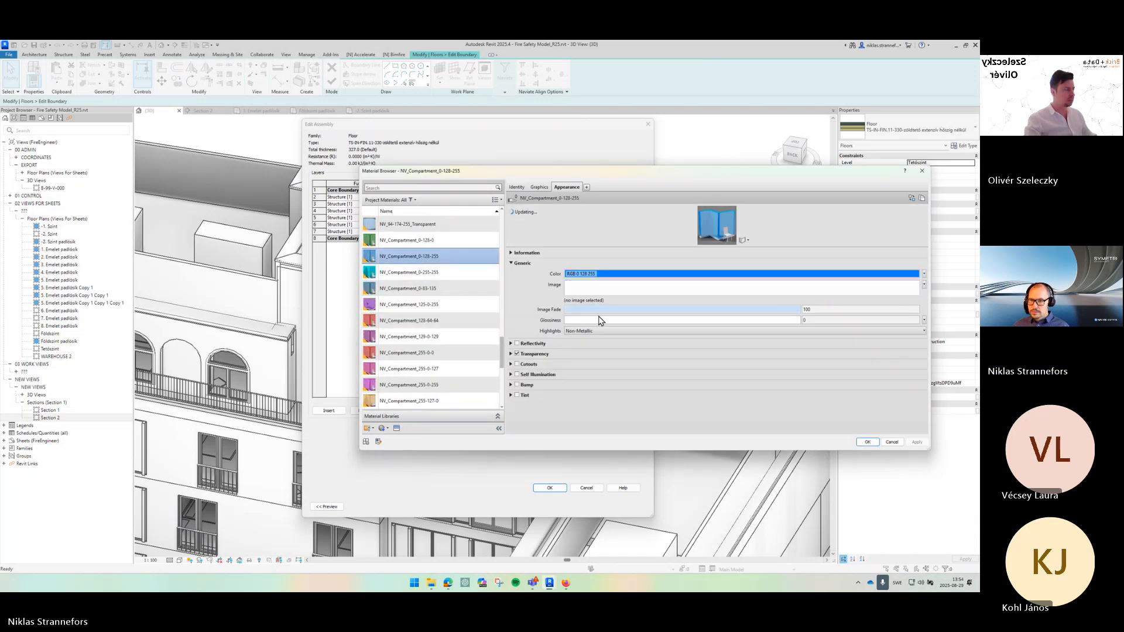
pyautogui.click(872, 442)
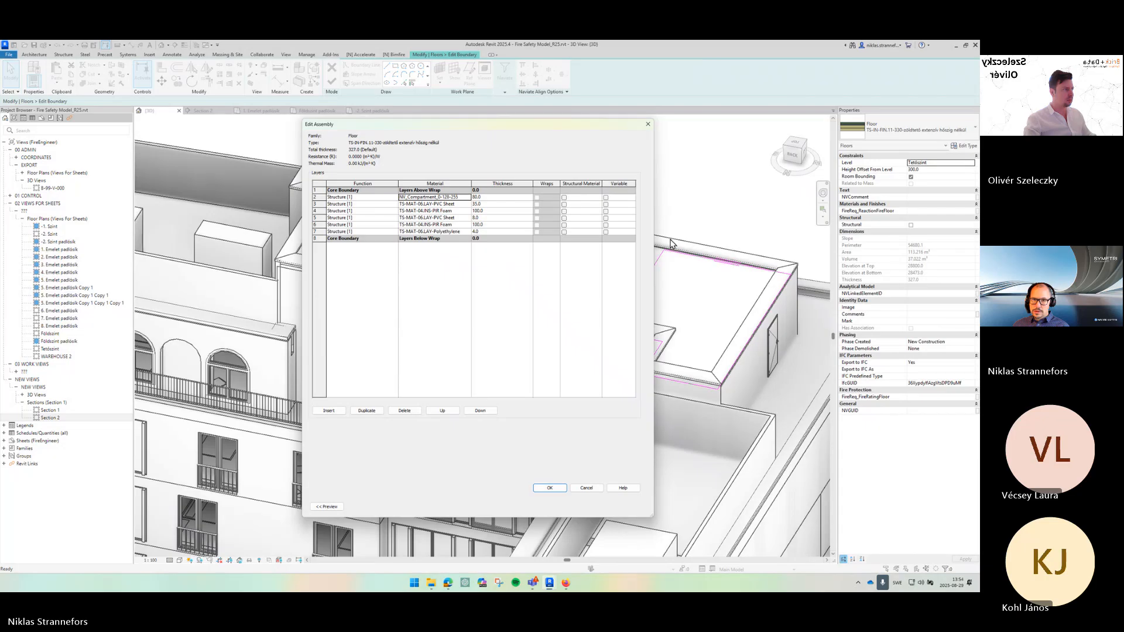
pyautogui.click(509, 198)
pyautogui.write('27')
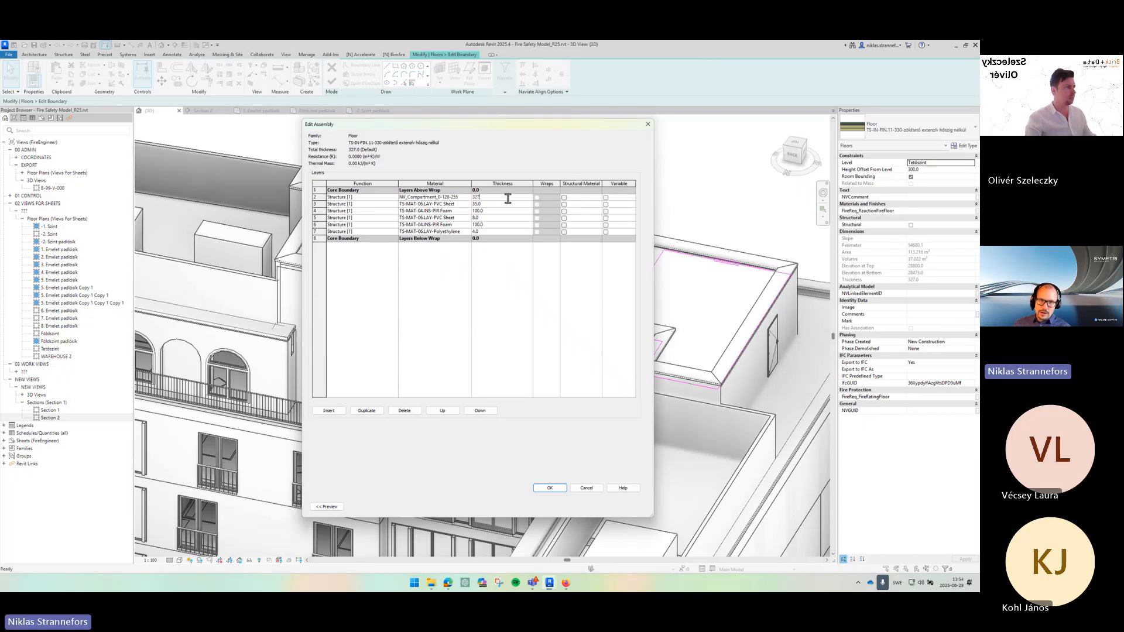
# - Delete all remaining structure layers except the first compartment layer
pyautogui.click(382, 212)
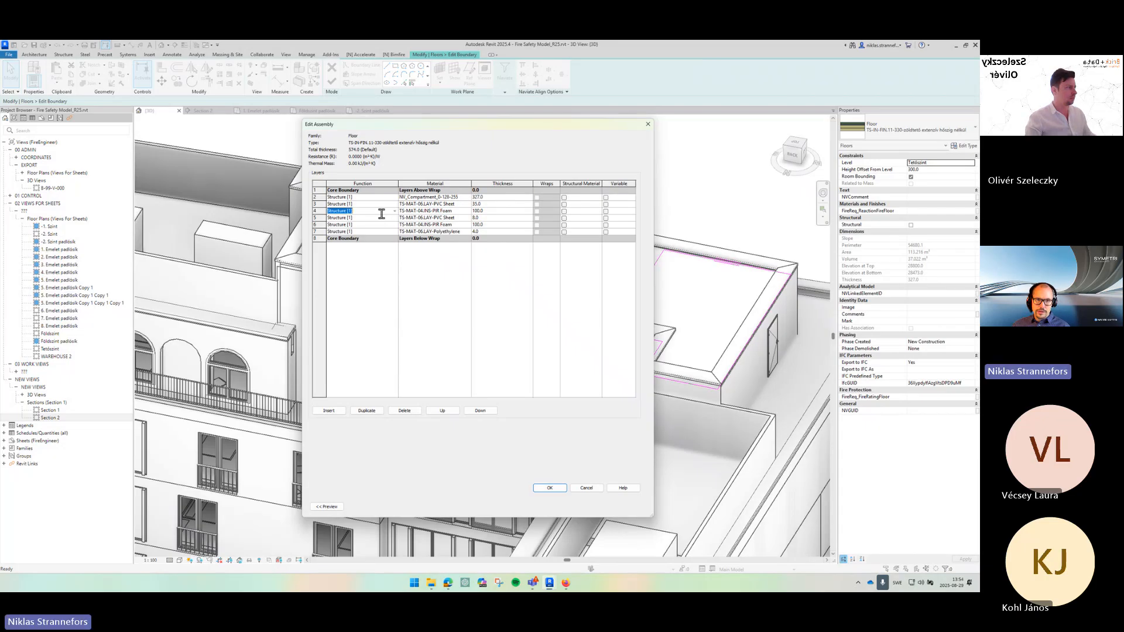
pyautogui.click(405, 411)
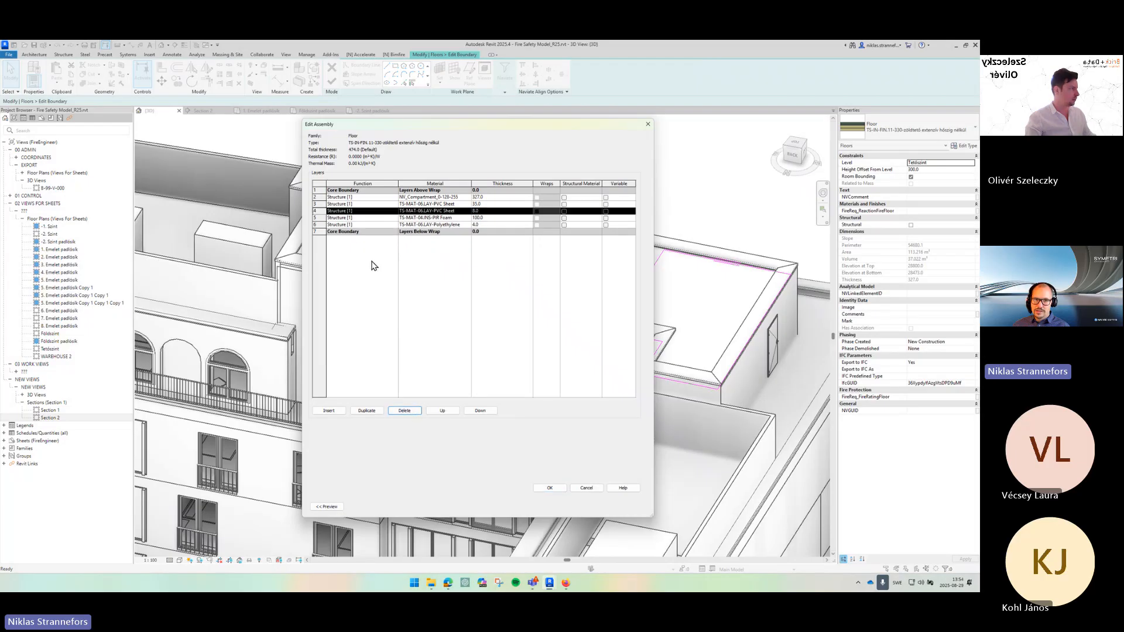
pyautogui.click(414, 412)
pyautogui.click(415, 412)
pyautogui.click(415, 412)
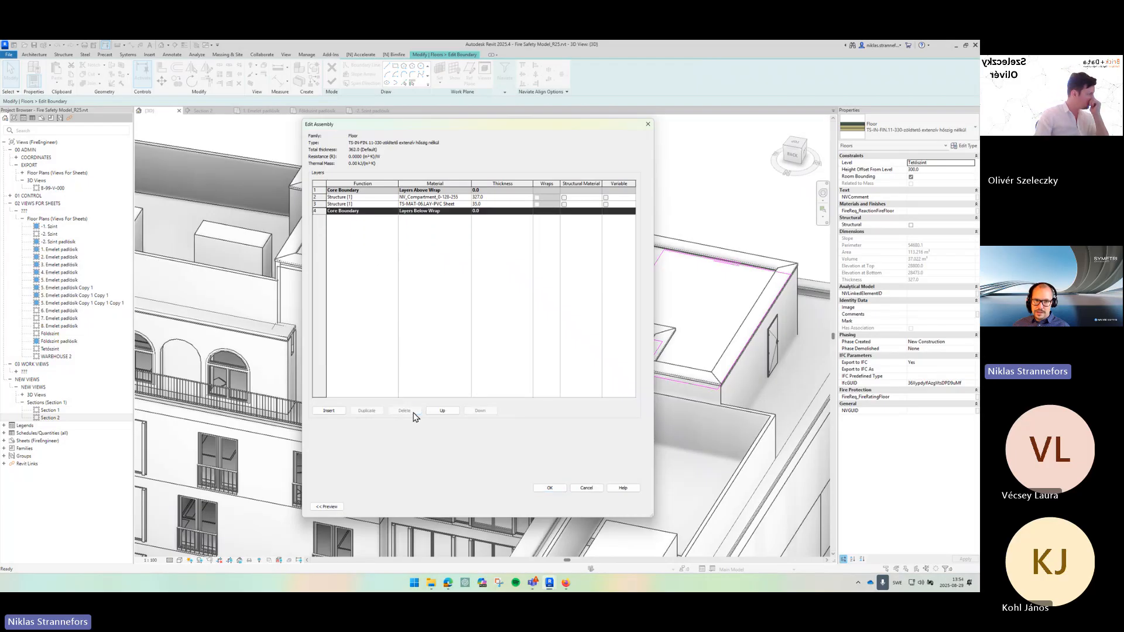
pyautogui.click(366, 204)
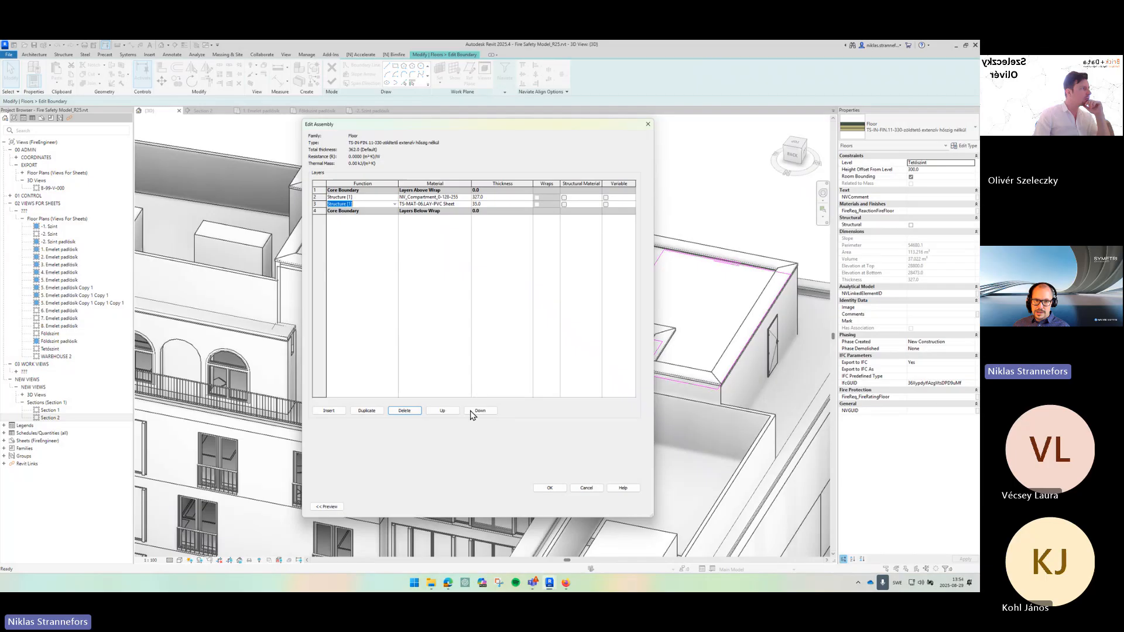
pyautogui.click(405, 411)
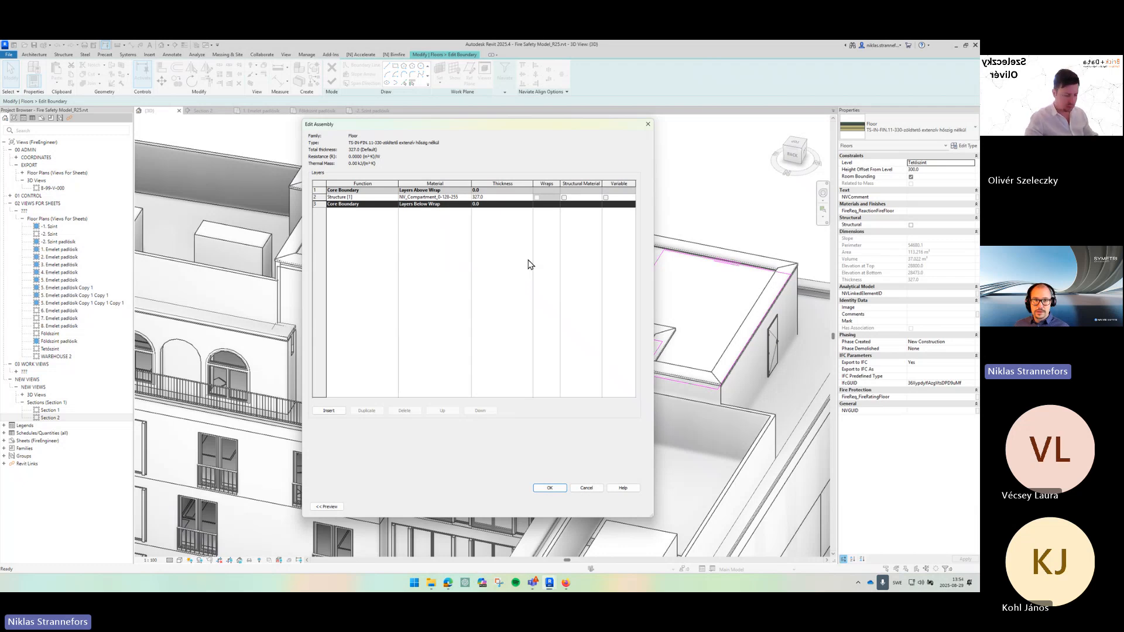
# - Close the structure editor and set the floor type's coarse scale fill pattern to Solid fill
pyautogui.click(546, 490)
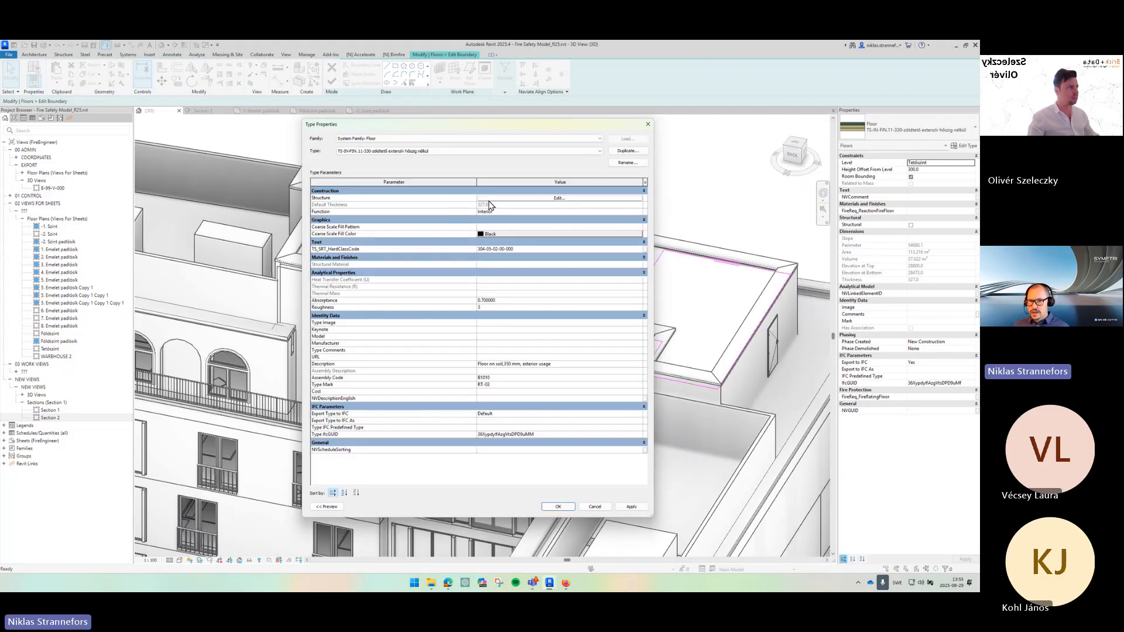
pyautogui.click(640, 229)
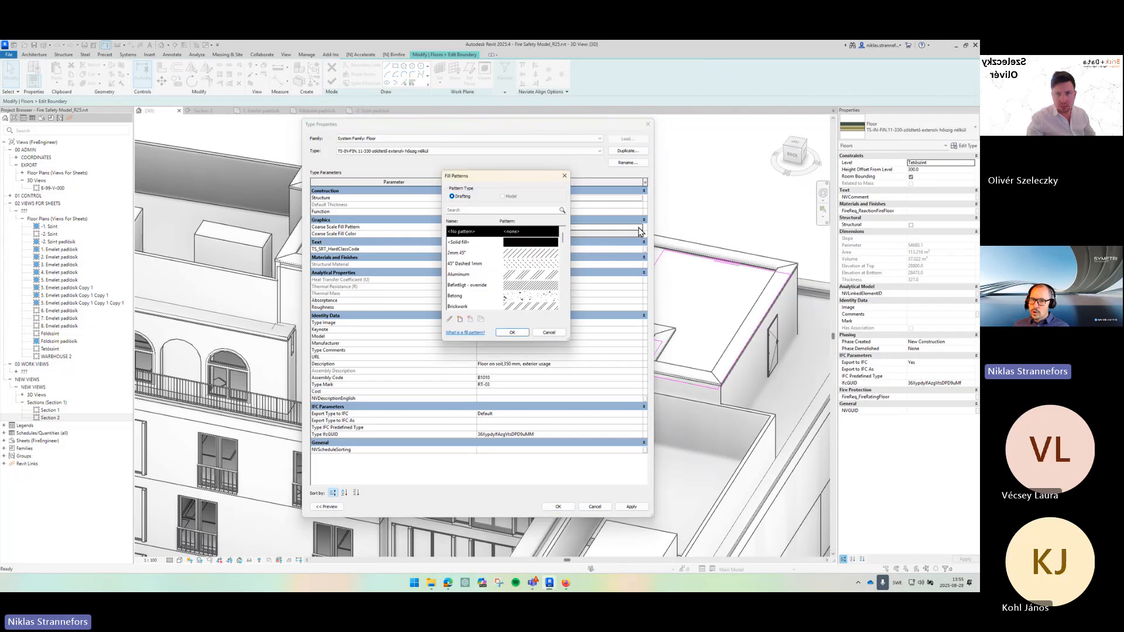
pyautogui.click(534, 242)
pyautogui.click(510, 328)
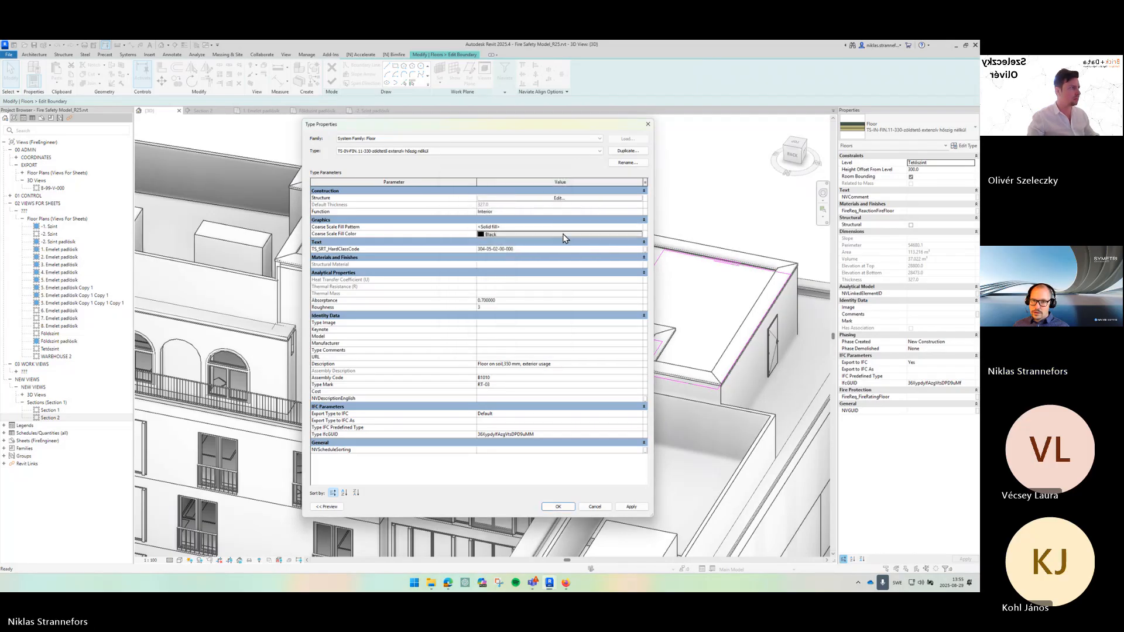
# - Set the floor type's coarse scale fill color to RGB 000-128-255 and apply the type properties
pyautogui.click(564, 234)
pyautogui.write('128-')
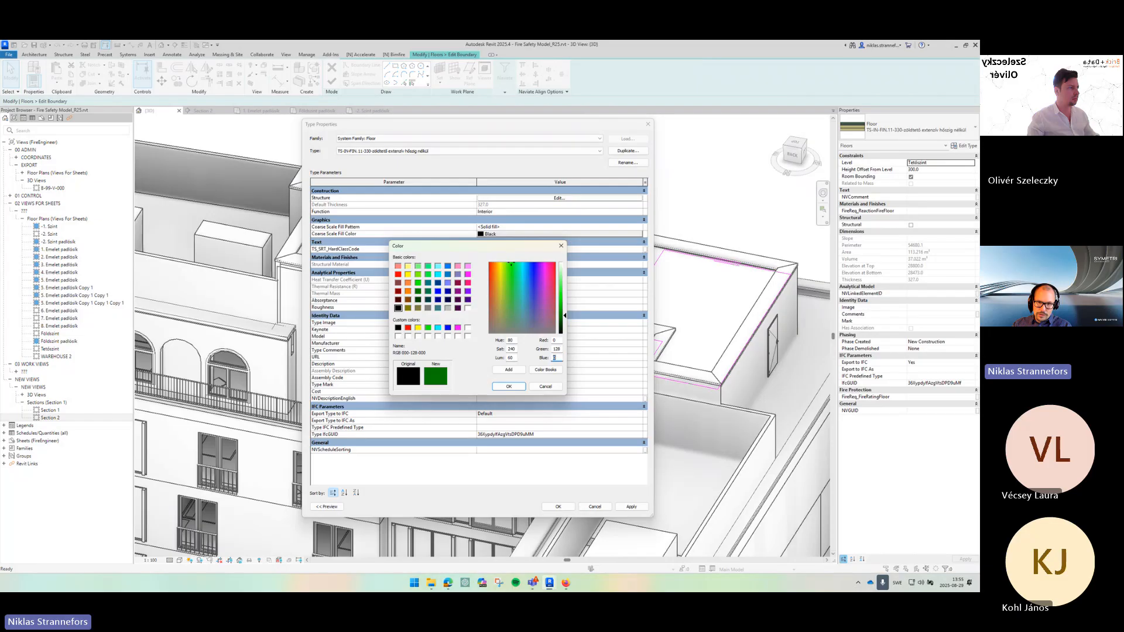
pyautogui.write('255')
pyautogui.press('Return')
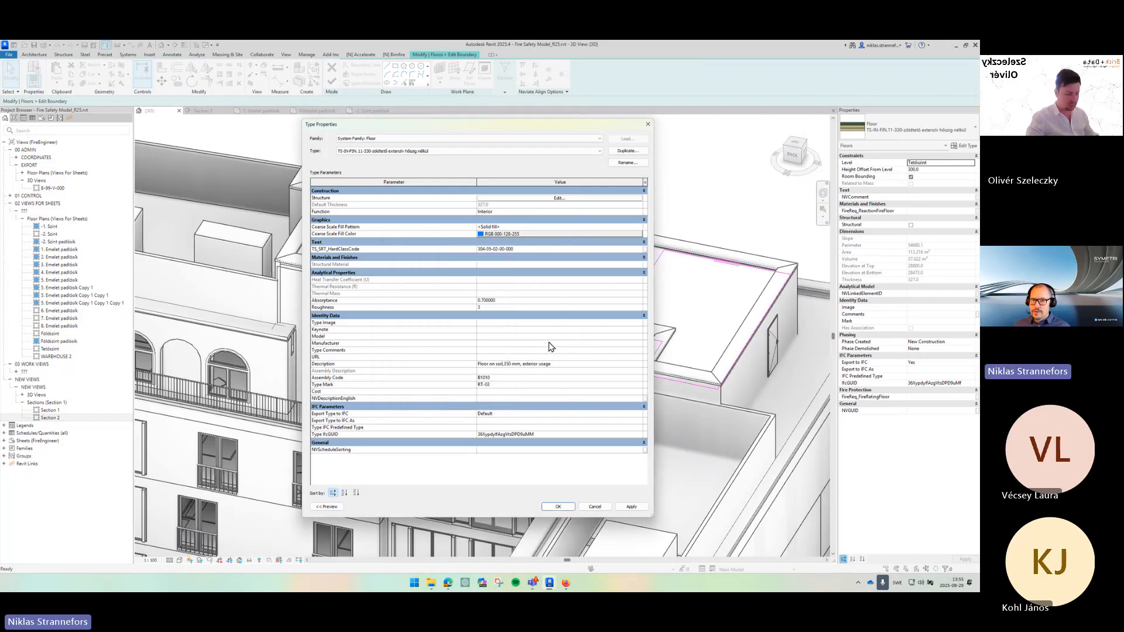
pyautogui.click(545, 199)
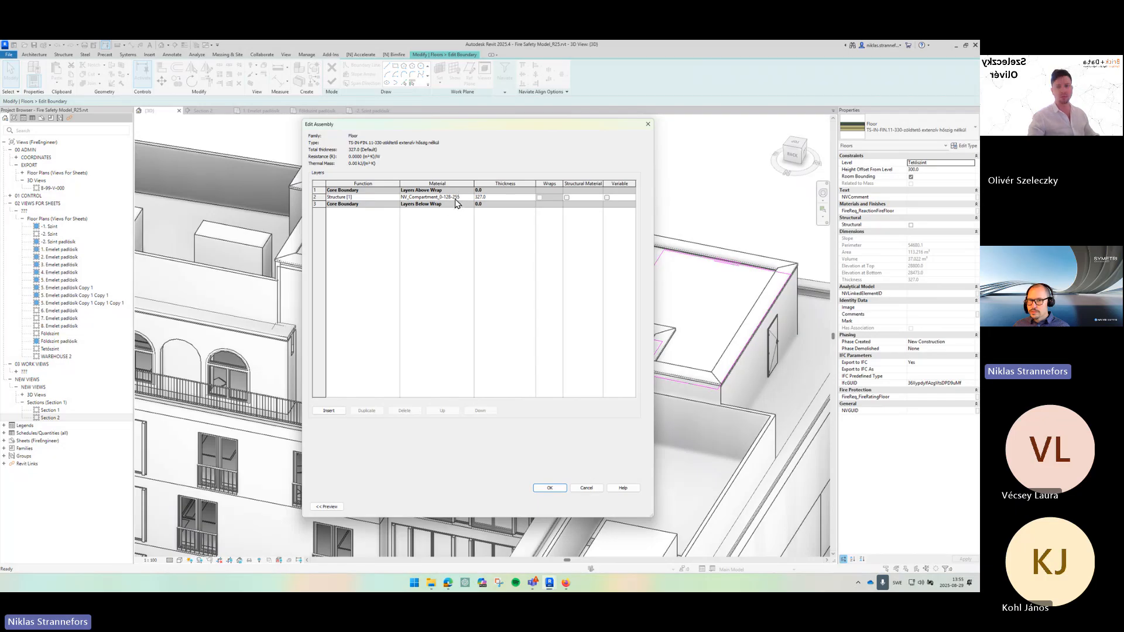
pyautogui.click(586, 488)
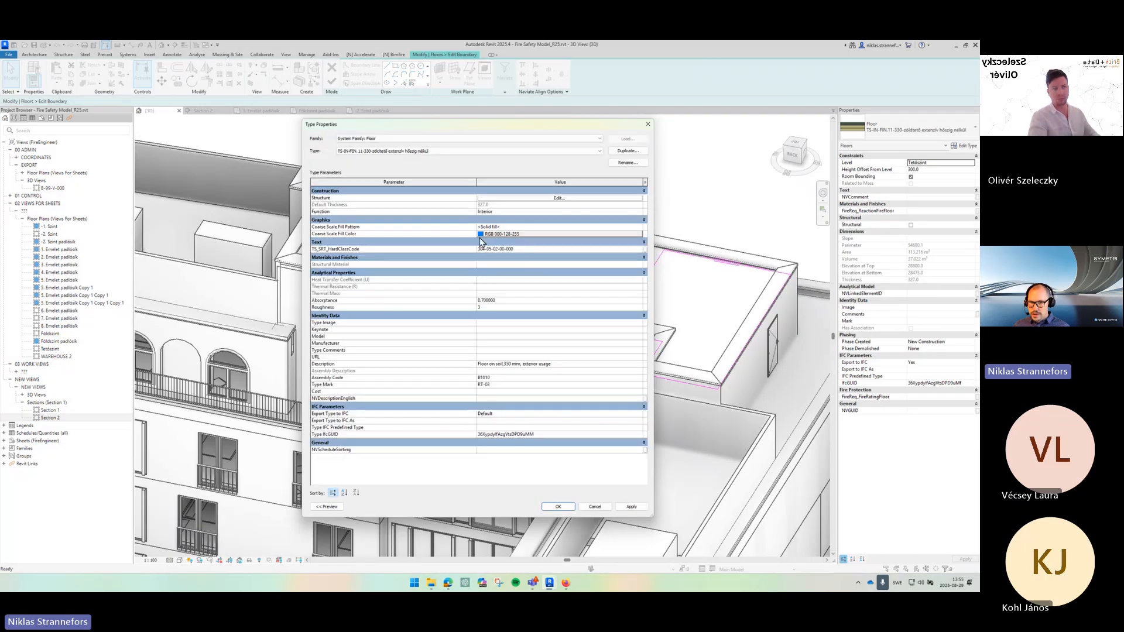
pyautogui.click(560, 508)
# - Set the floor's height offset from level to 327 mm and finish the boundary edit
pyautogui.click(928, 169)
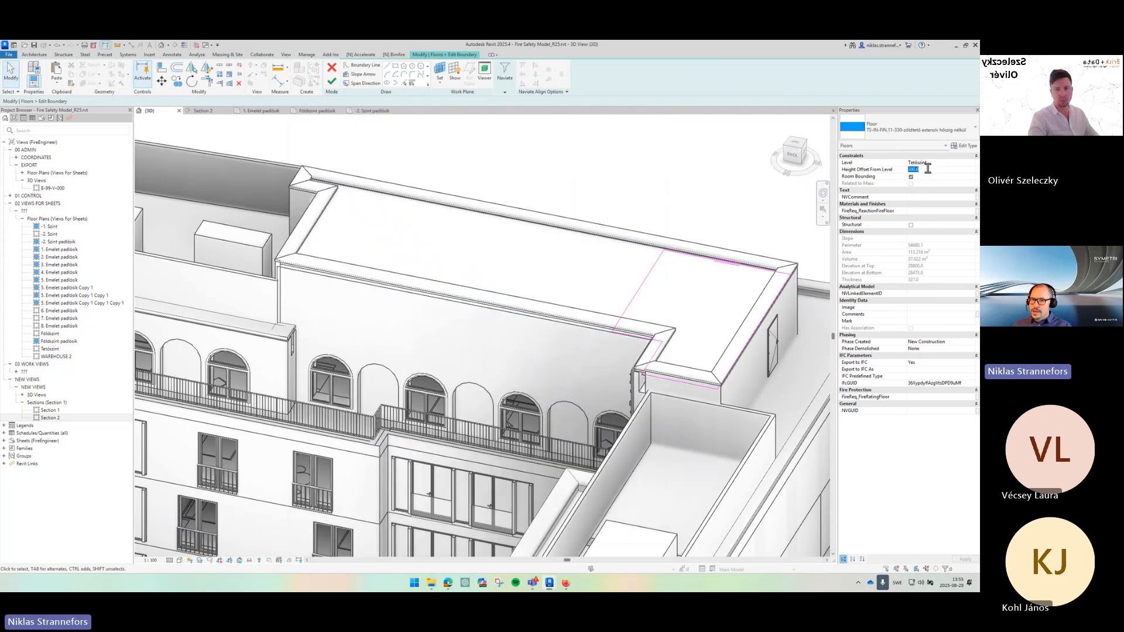
pyautogui.write('30')
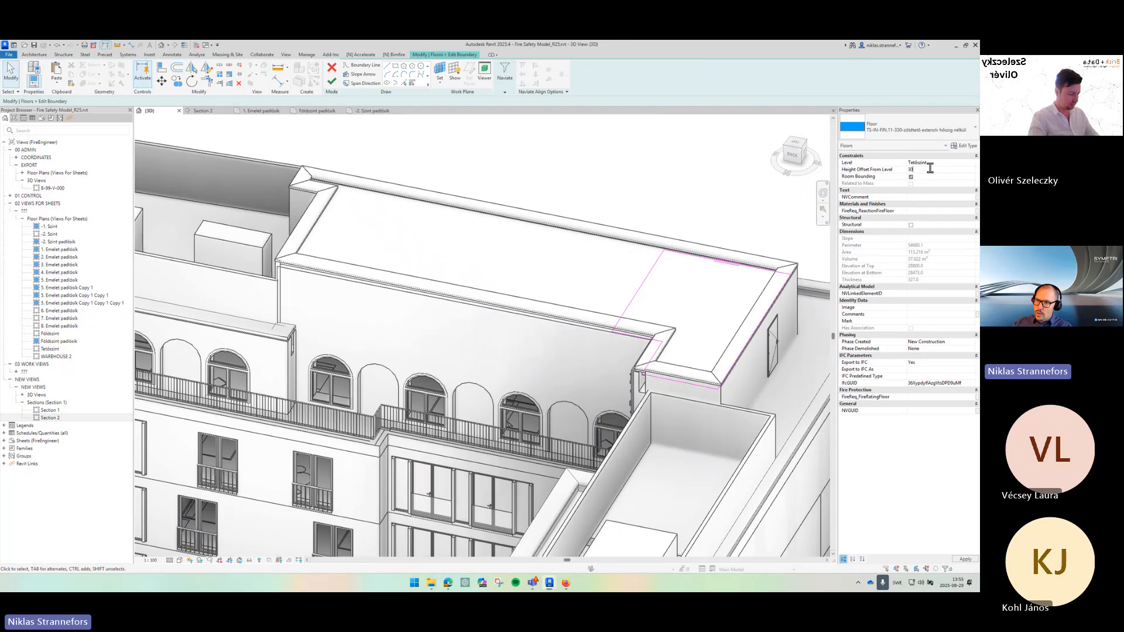
pyautogui.press('Return')
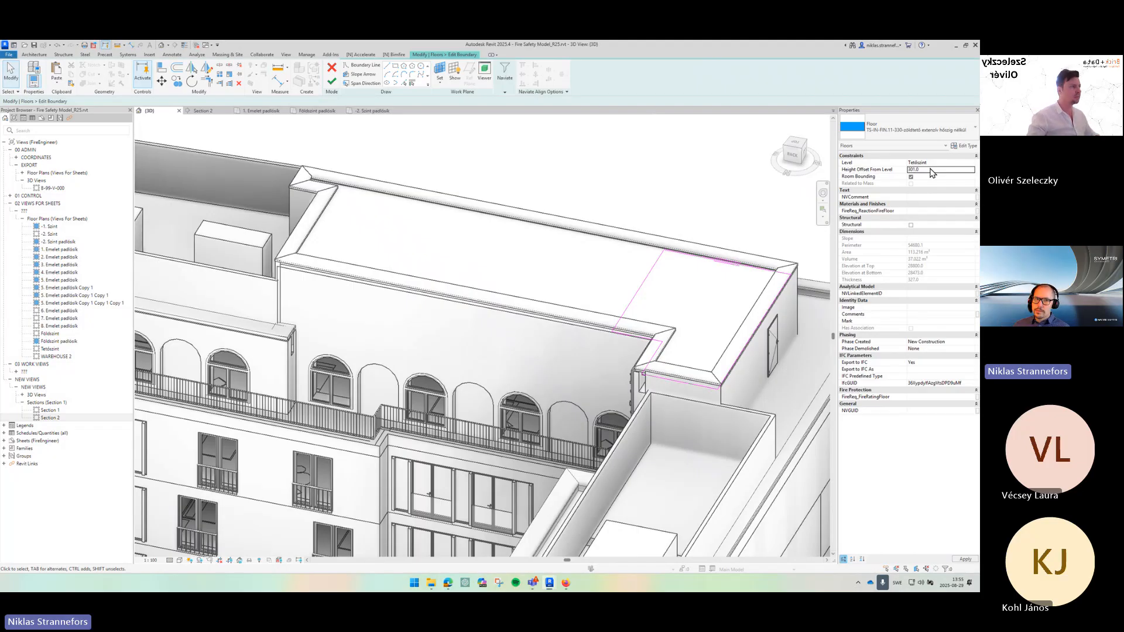
pyautogui.click(332, 82)
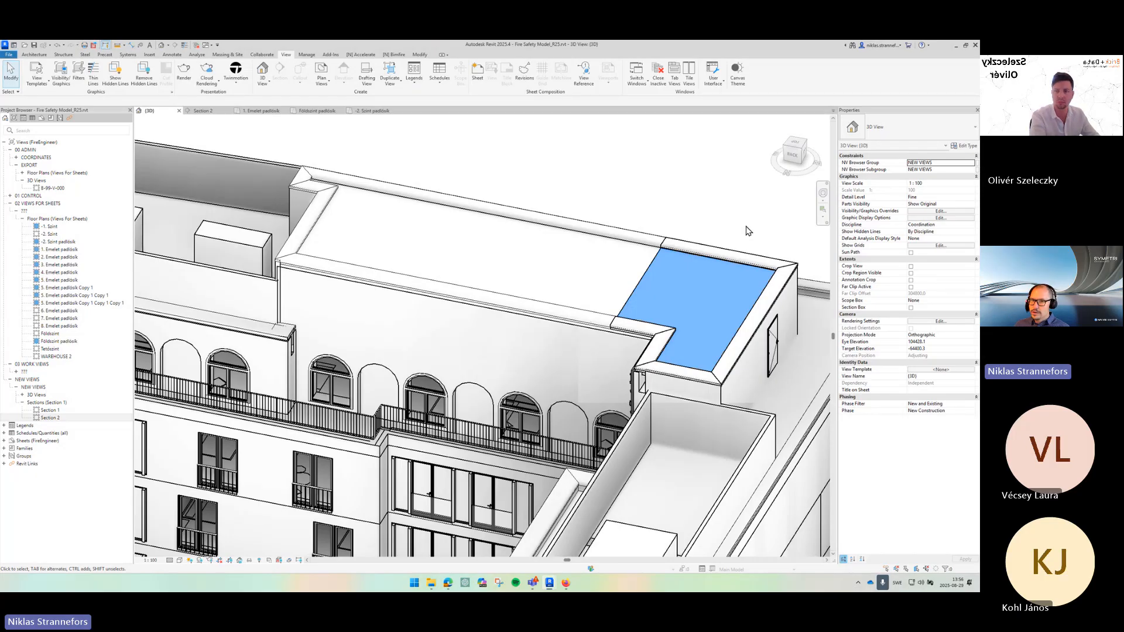
pyautogui.moveTo(575, 182); pyautogui.dragTo(662, 229)
pyautogui.click(735, 259)
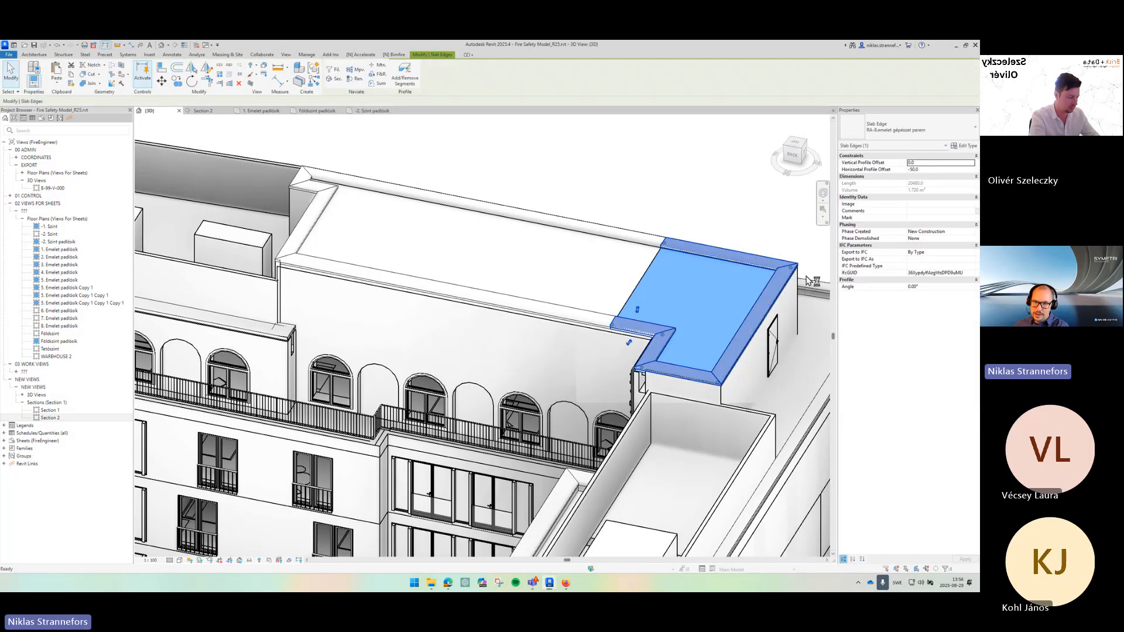
pyautogui.press('Escape')
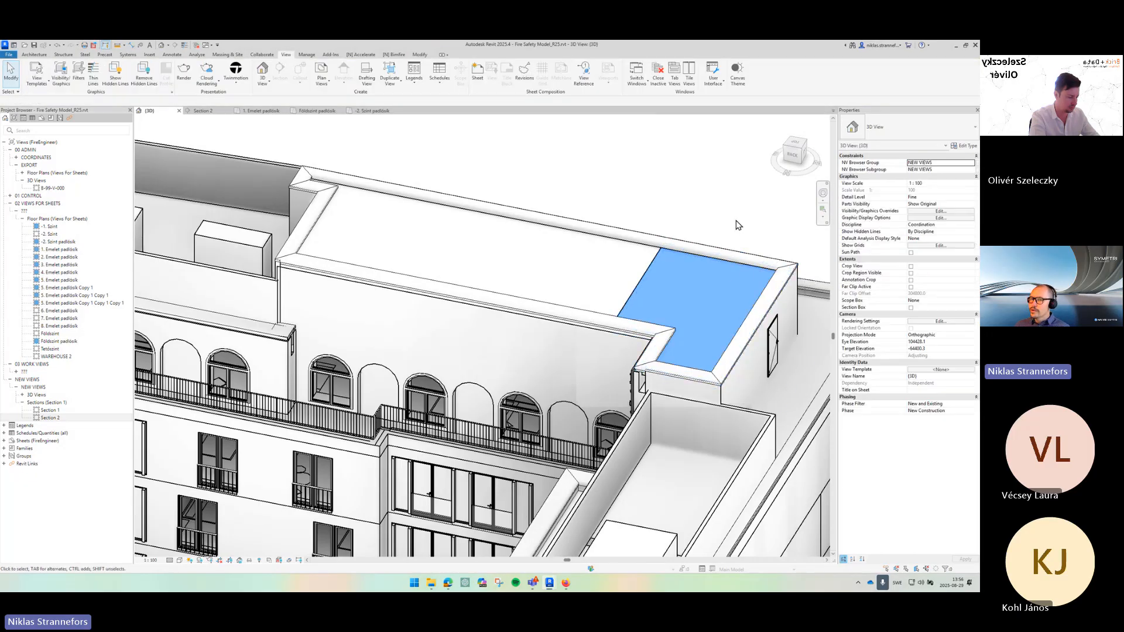
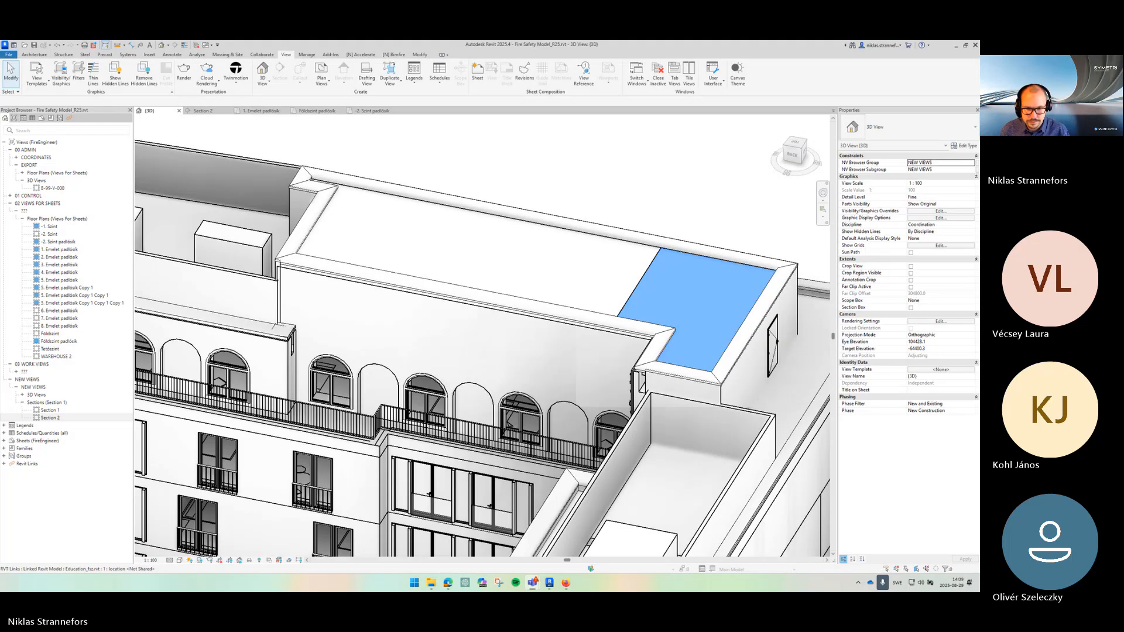
# - Create a new project from the NaviateBF2025UK template
pyautogui.click(652, 204)
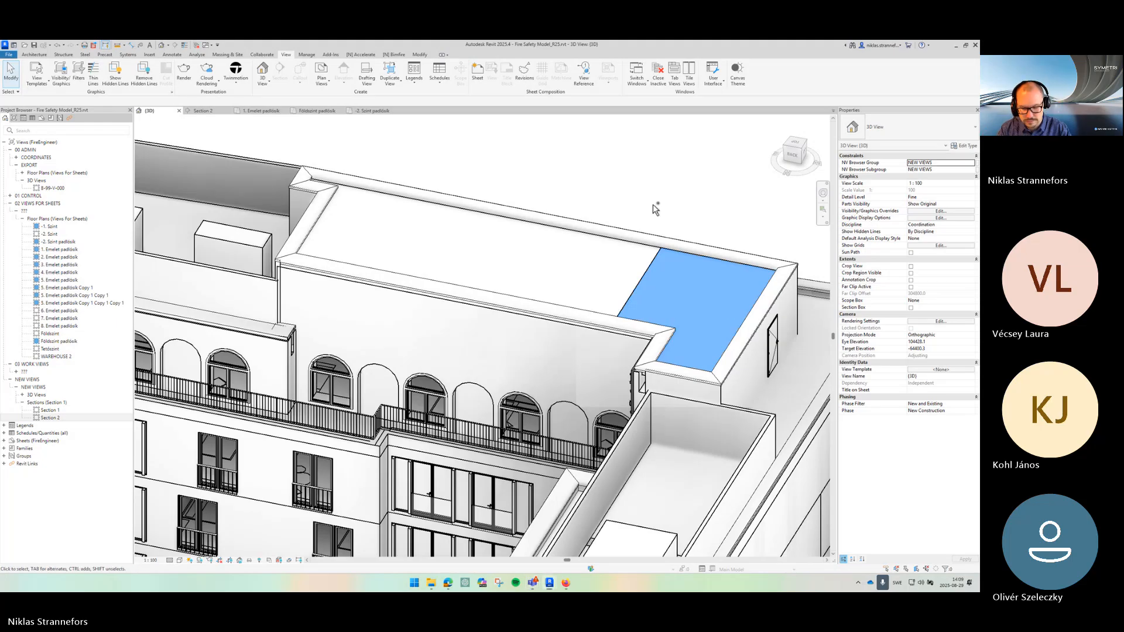
pyautogui.hotkey('ctrl', 'n')
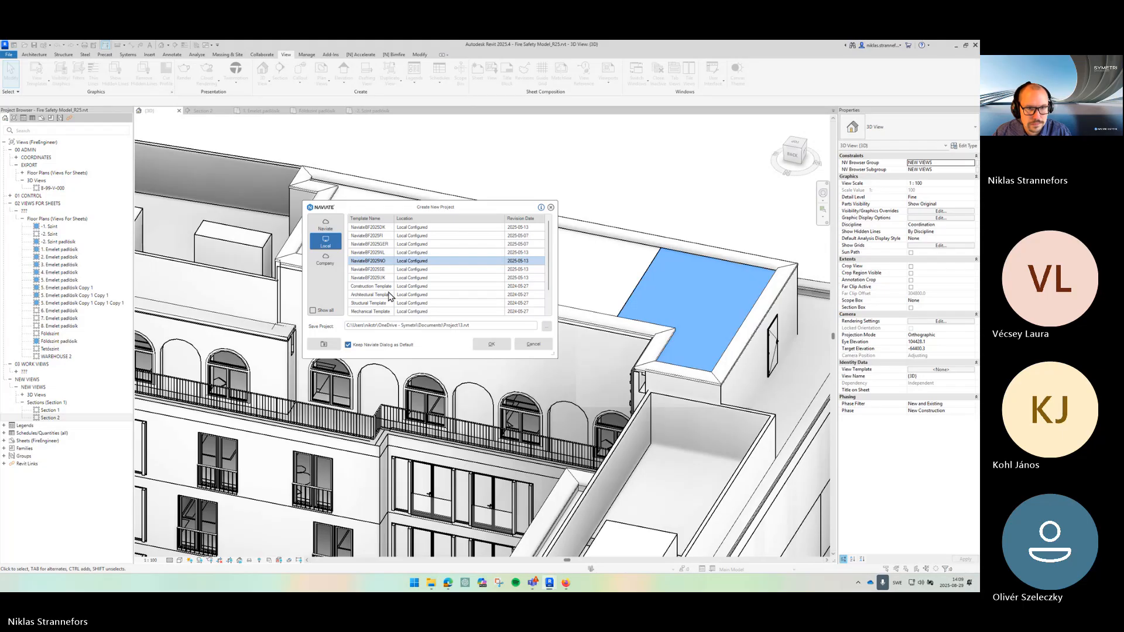
pyautogui.click(378, 253)
pyautogui.click(375, 277)
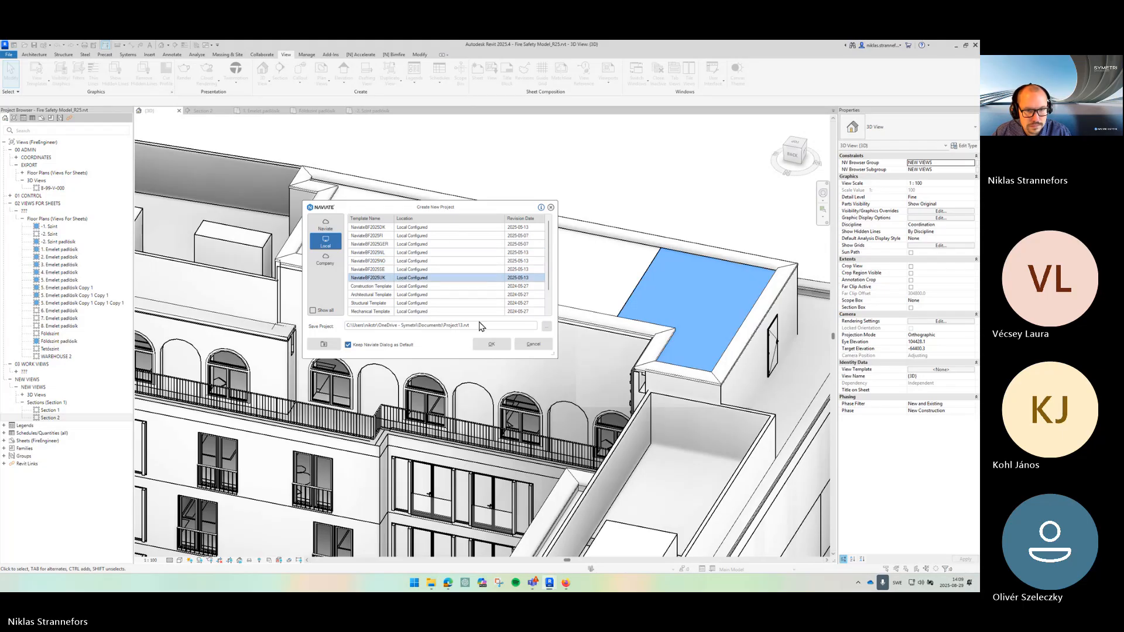
pyautogui.click(493, 345)
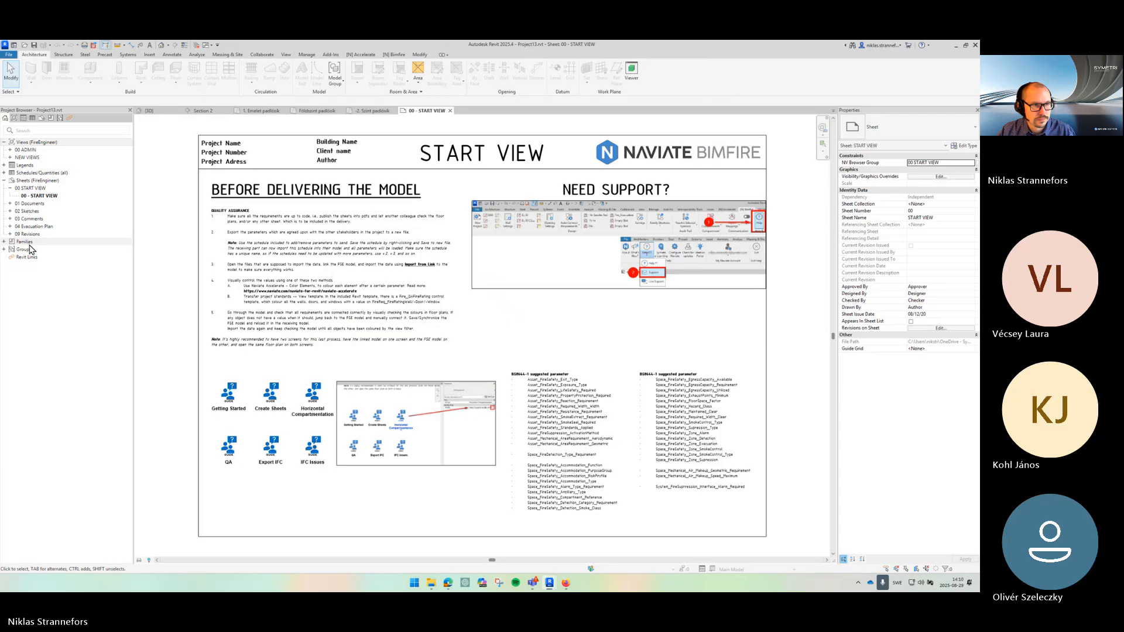
# - Save the NV_ExternalFireSpread_MaximumPercentageArea communication device family from the new project to a family file
pyautogui.doubleClick(27, 242)
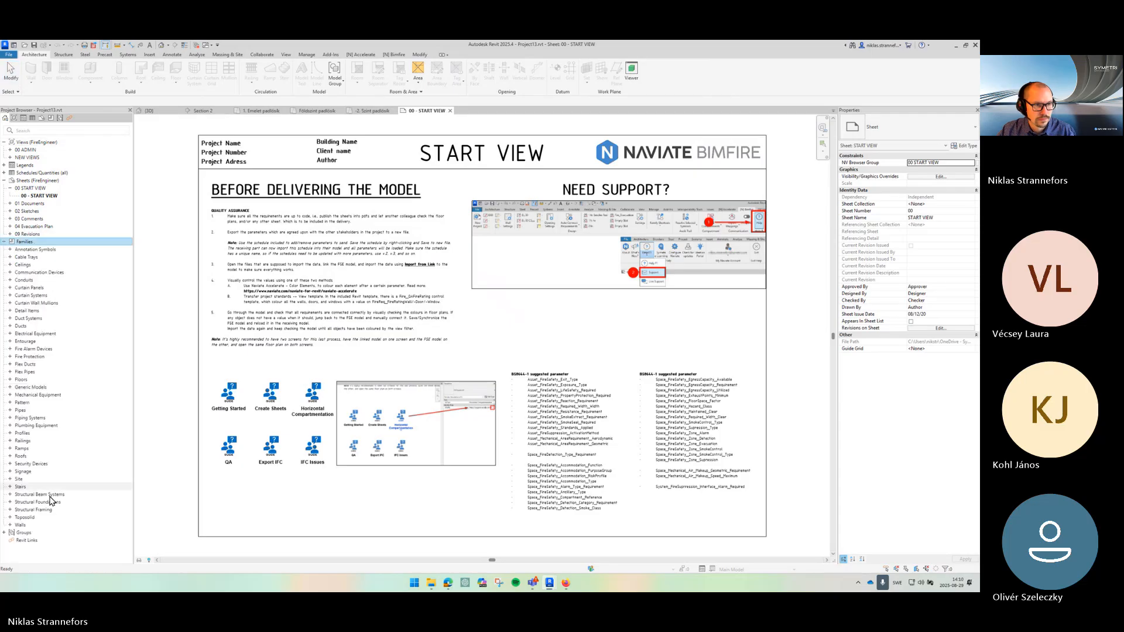
pyautogui.doubleClick(35, 479)
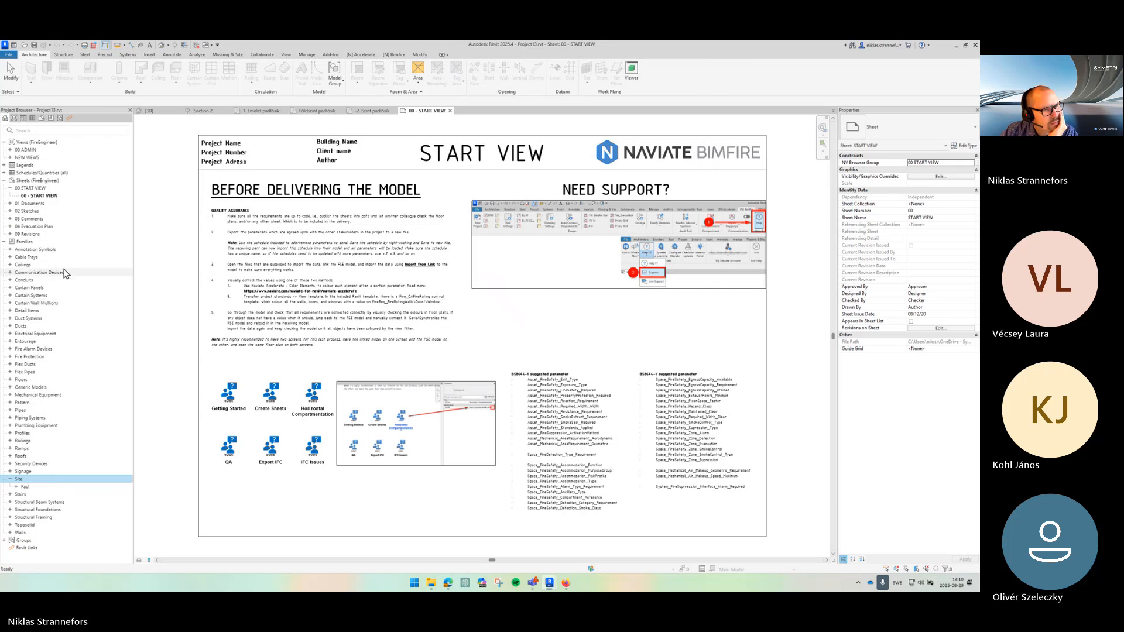
pyautogui.doubleClick(66, 272)
pyautogui.click(66, 312)
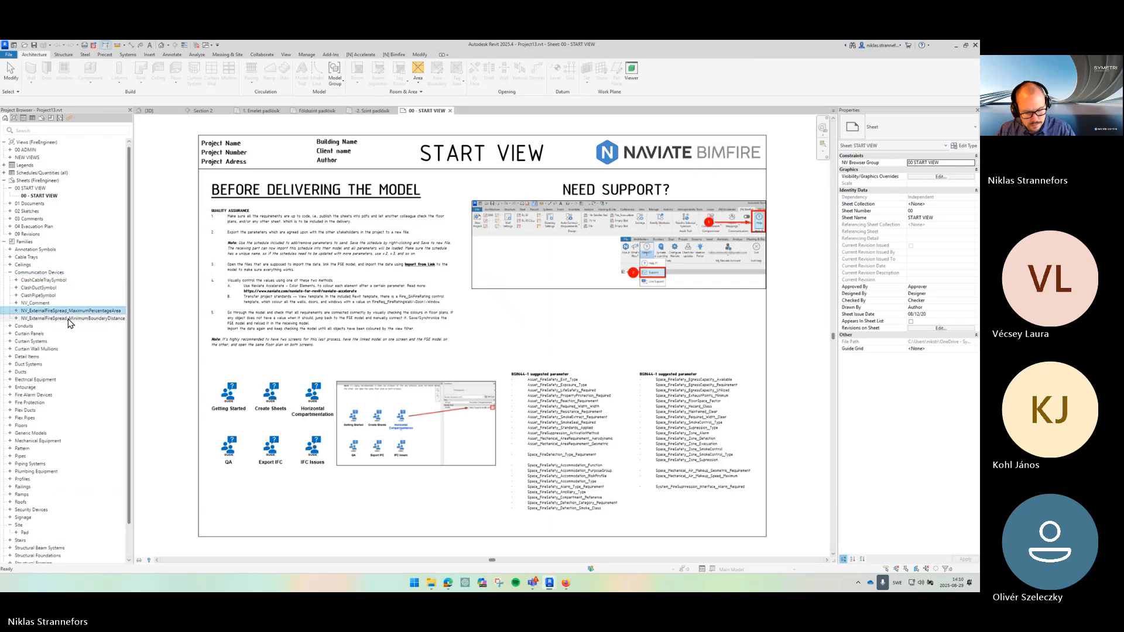
pyautogui.keyDown('ctrl'); pyautogui.click(66, 318); pyautogui.keyUp('ctrl')
pyautogui.rightClick(63, 319)
pyautogui.click(60, 312)
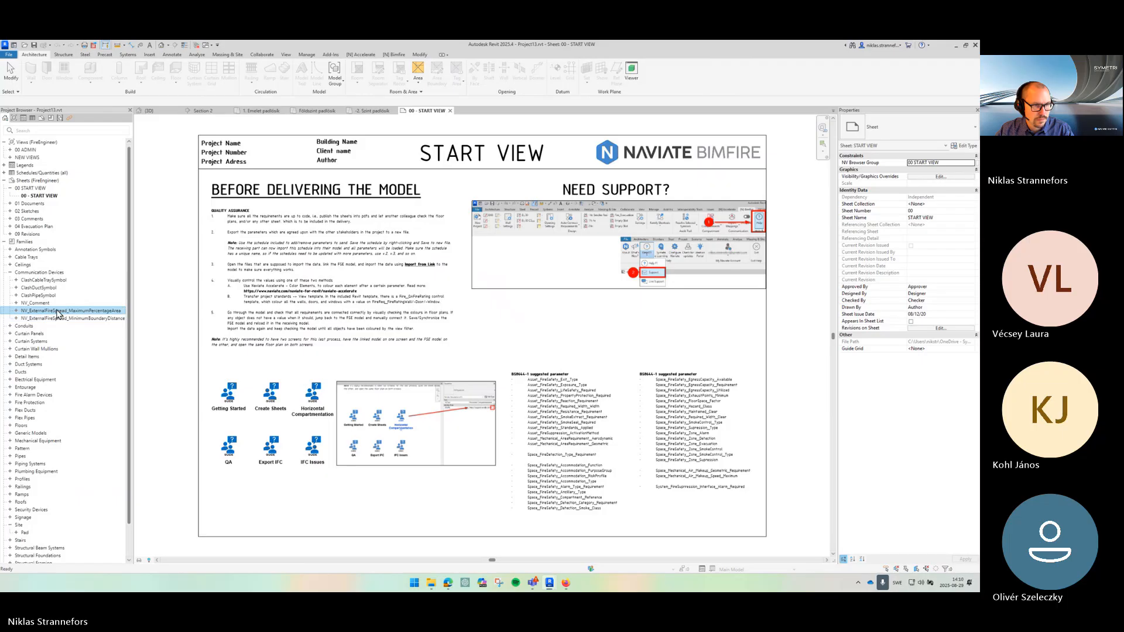
pyautogui.rightClick(58, 310)
pyautogui.click(92, 353)
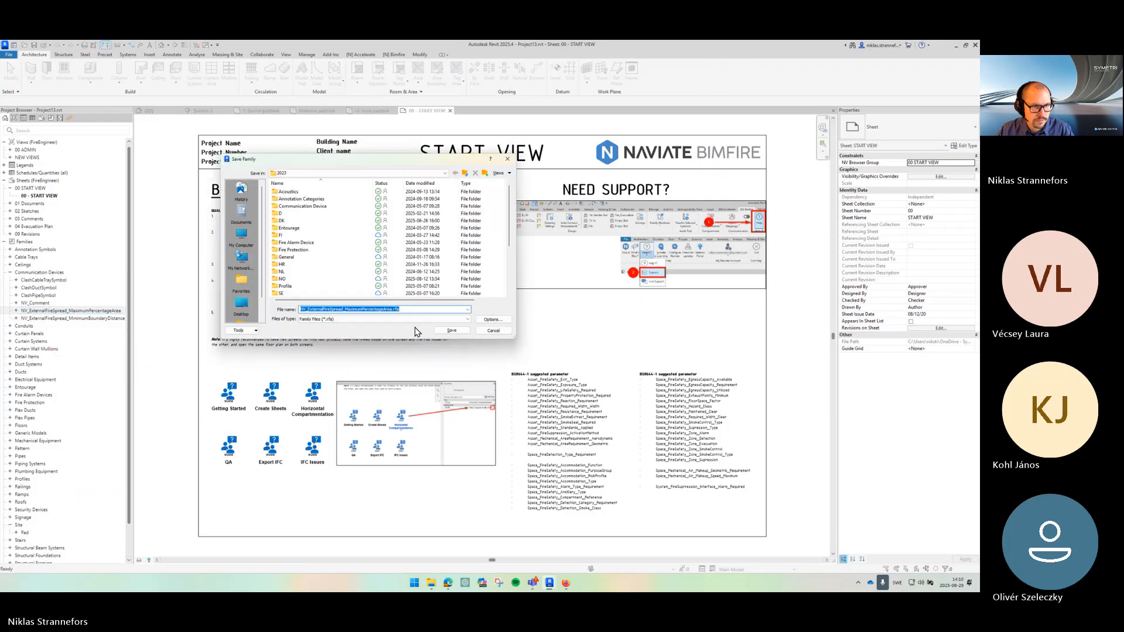
pyautogui.click(451, 331)
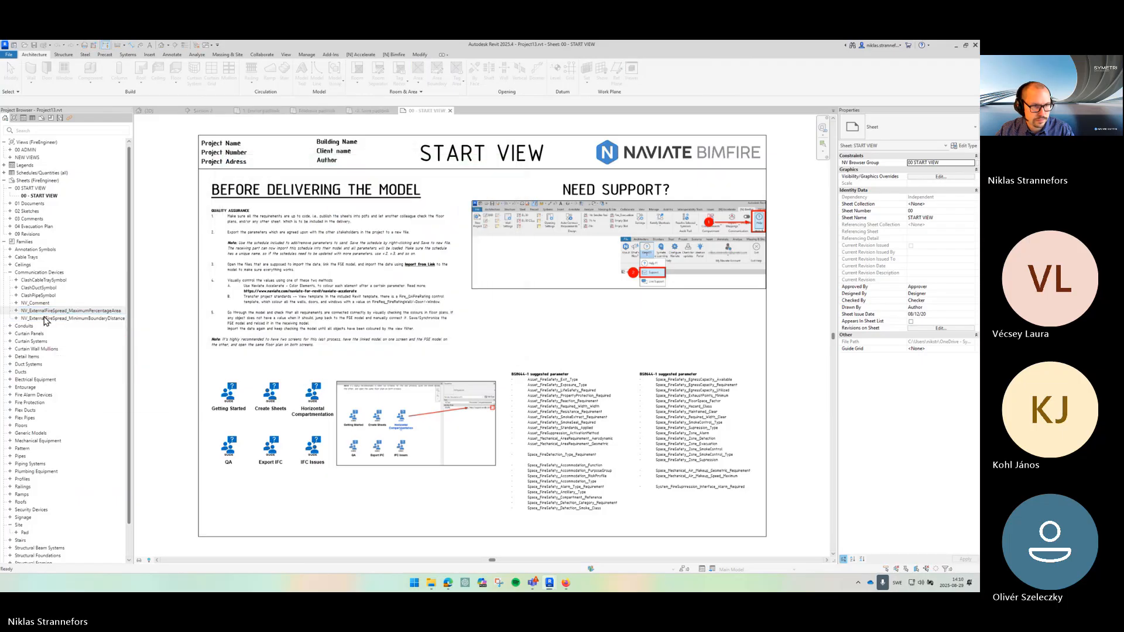
# - Save the NV_ExternalFireSpread_MinimumBoundaryDistance family to a family file as well
pyautogui.scroll(-2, 62, 320)
pyautogui.rightClick(61, 318)
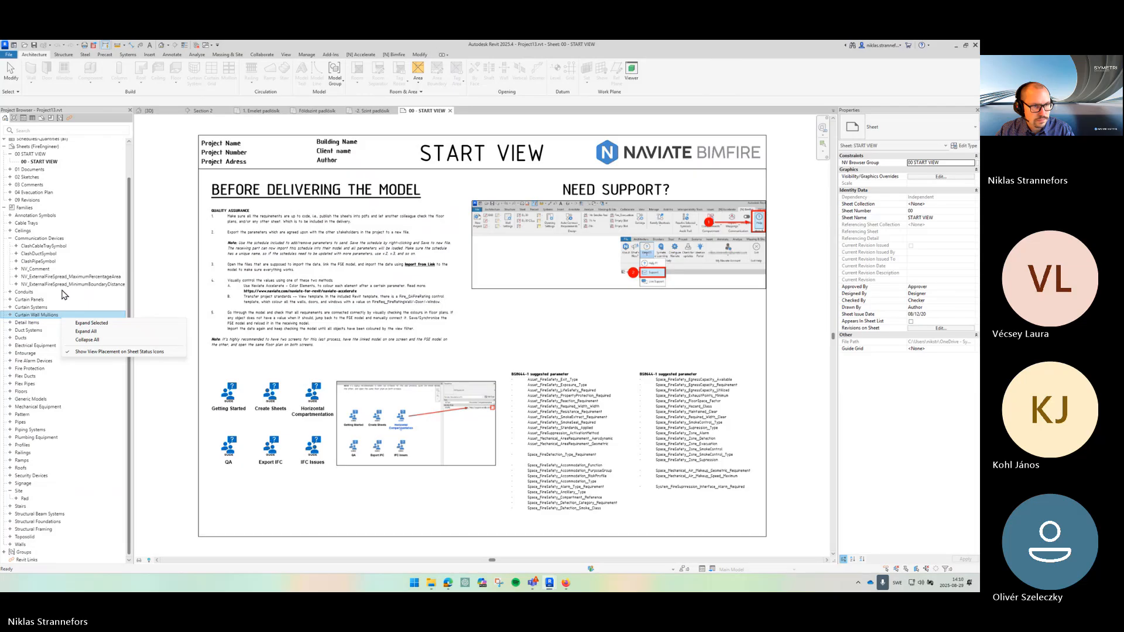
pyautogui.click(63, 284)
pyautogui.rightClick(63, 285)
pyautogui.click(110, 328)
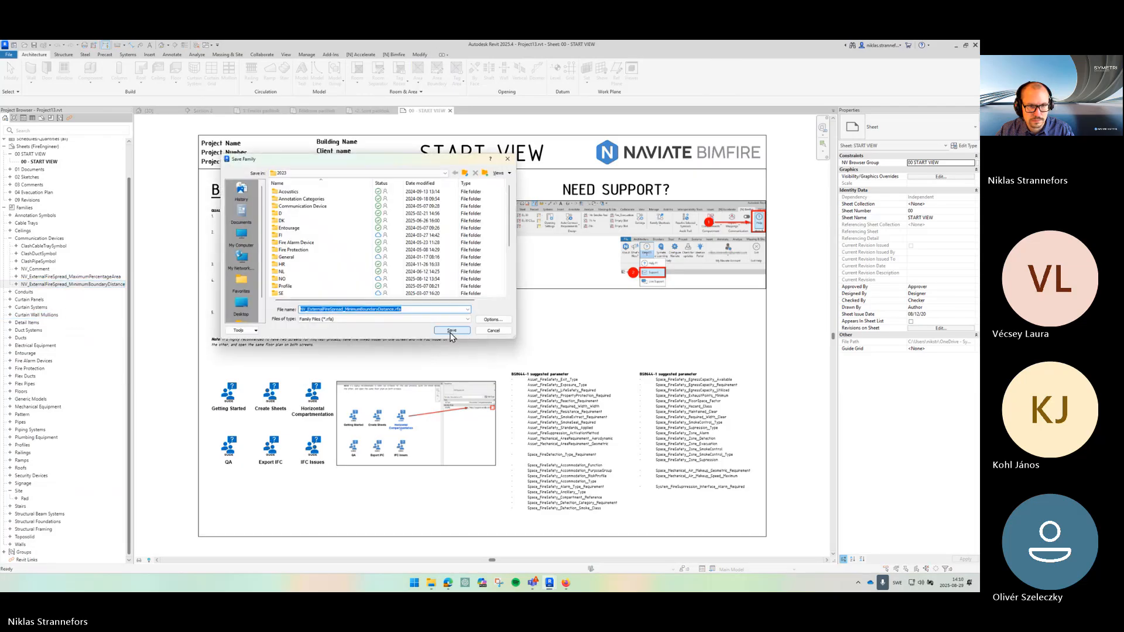
pyautogui.click(451, 331)
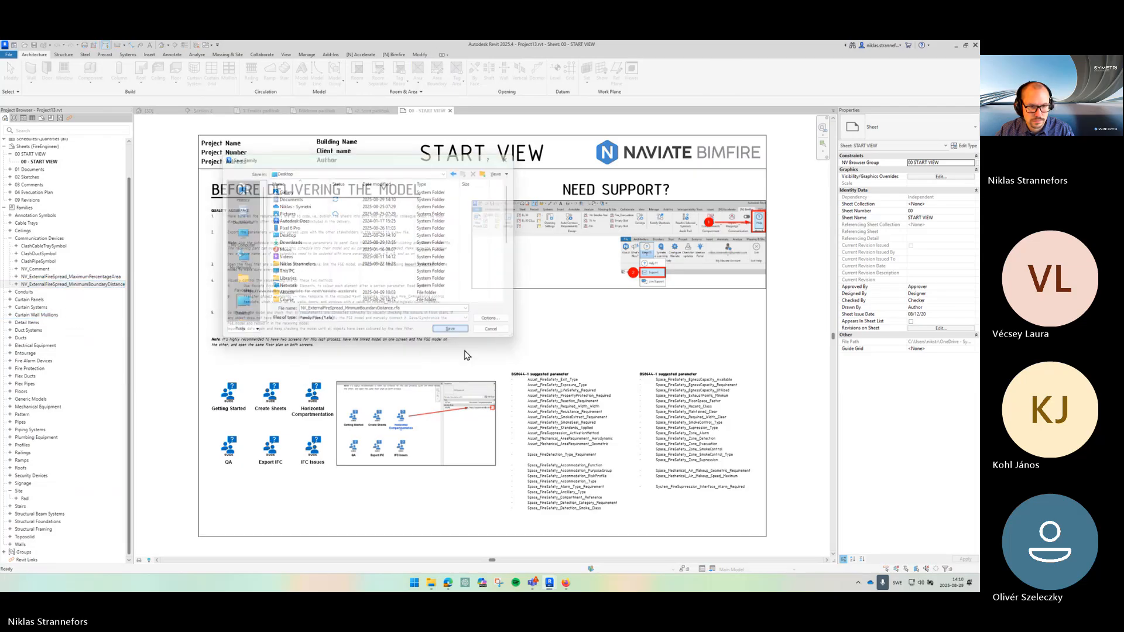
# - Return to the Fire Safety Model's 3D view and dismiss the save reminder
pyautogui.moveTo(431, 583)
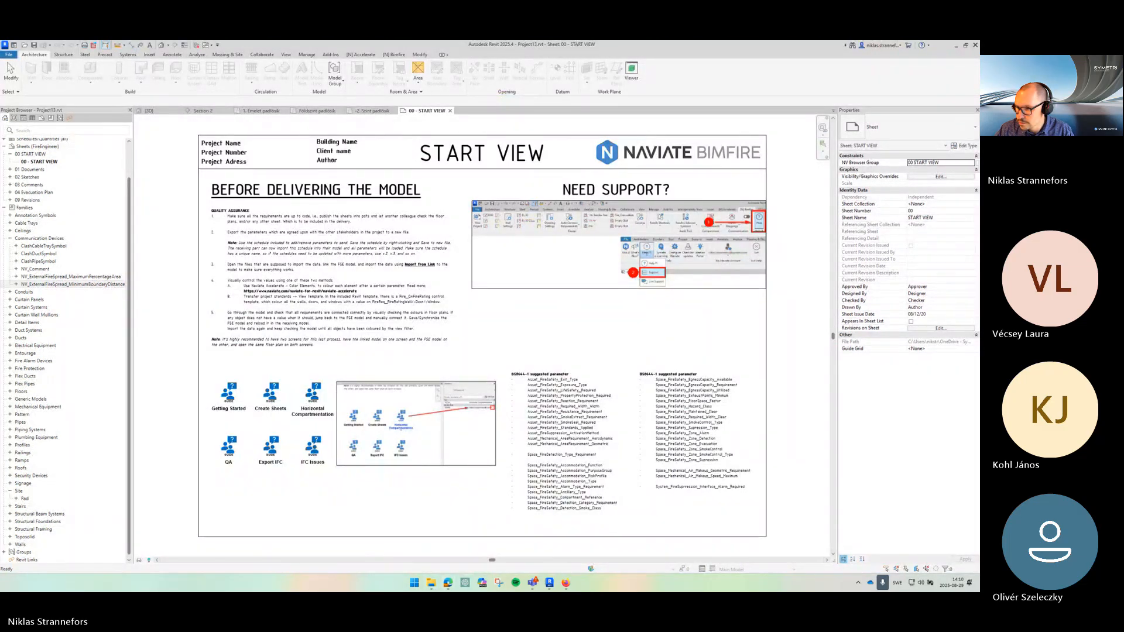
pyautogui.press('super+d')
pyautogui.press('super+d')
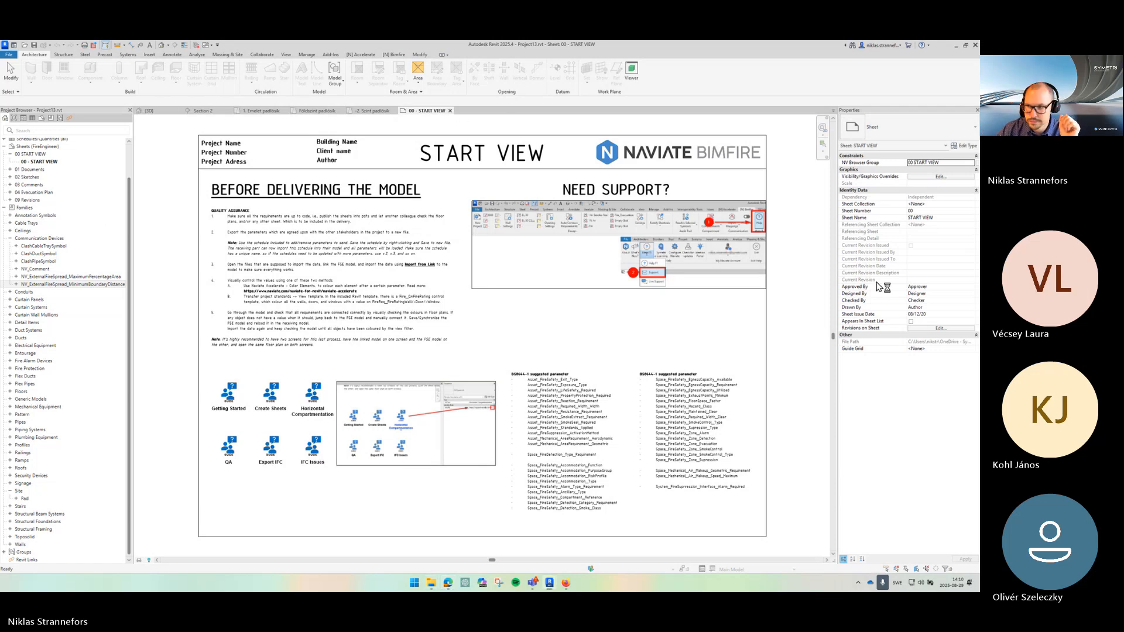
pyautogui.click(451, 111)
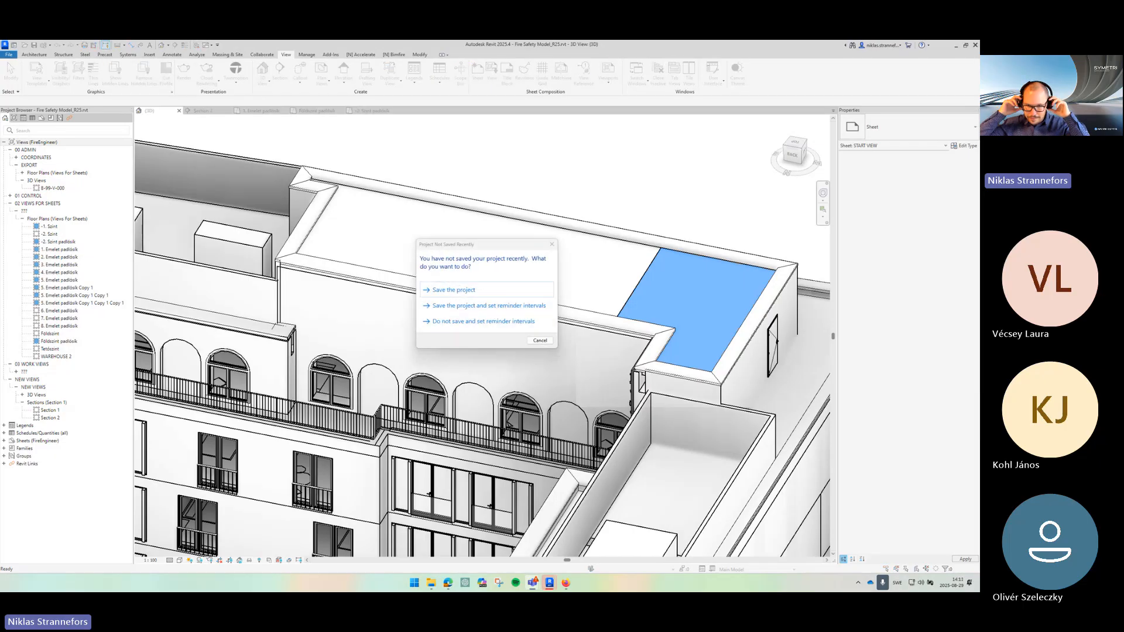
pyautogui.click(553, 339)
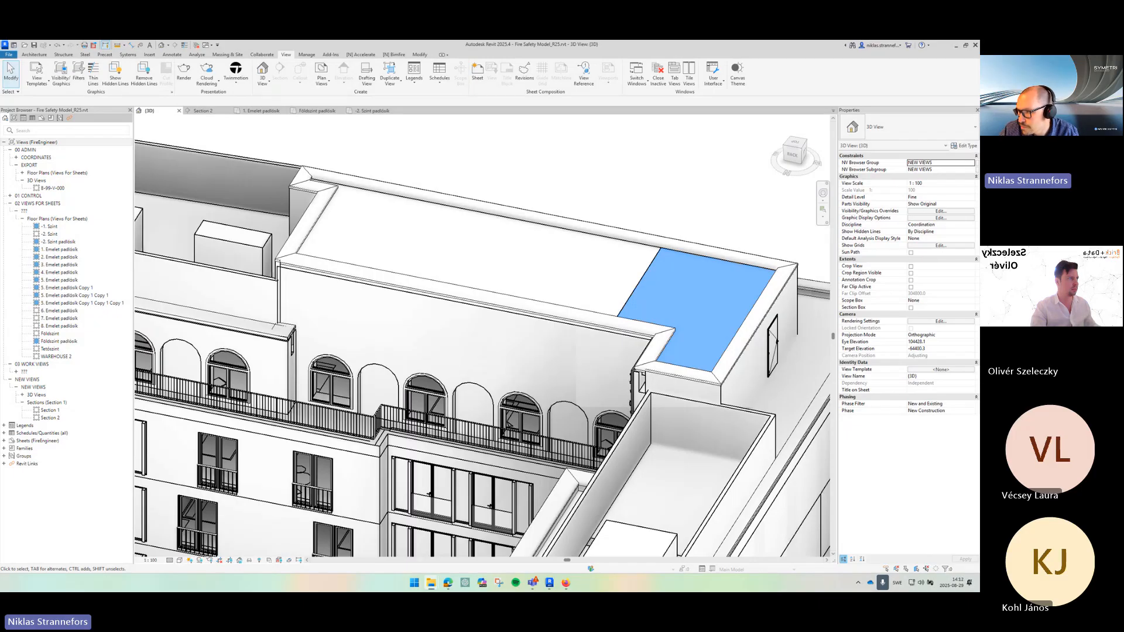
# - Open and leaf through the BRE External fire spread (BR187) guide PDF
pyautogui.scroll(-2, 619, 388)
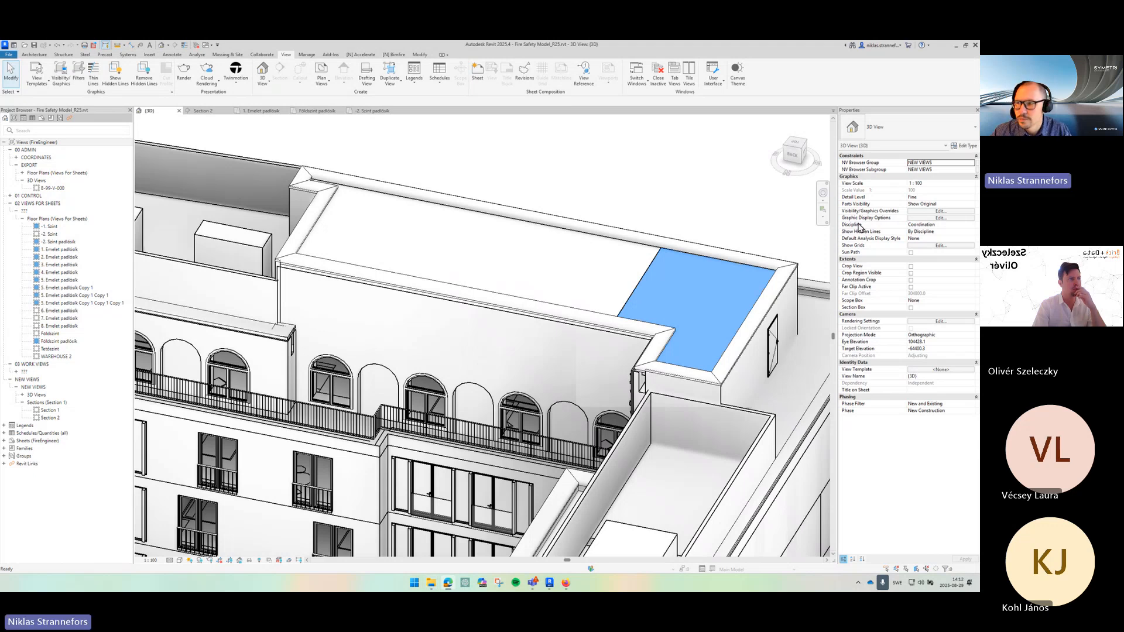
pyautogui.moveTo(859, 227); pyautogui.dragTo(365, 40)
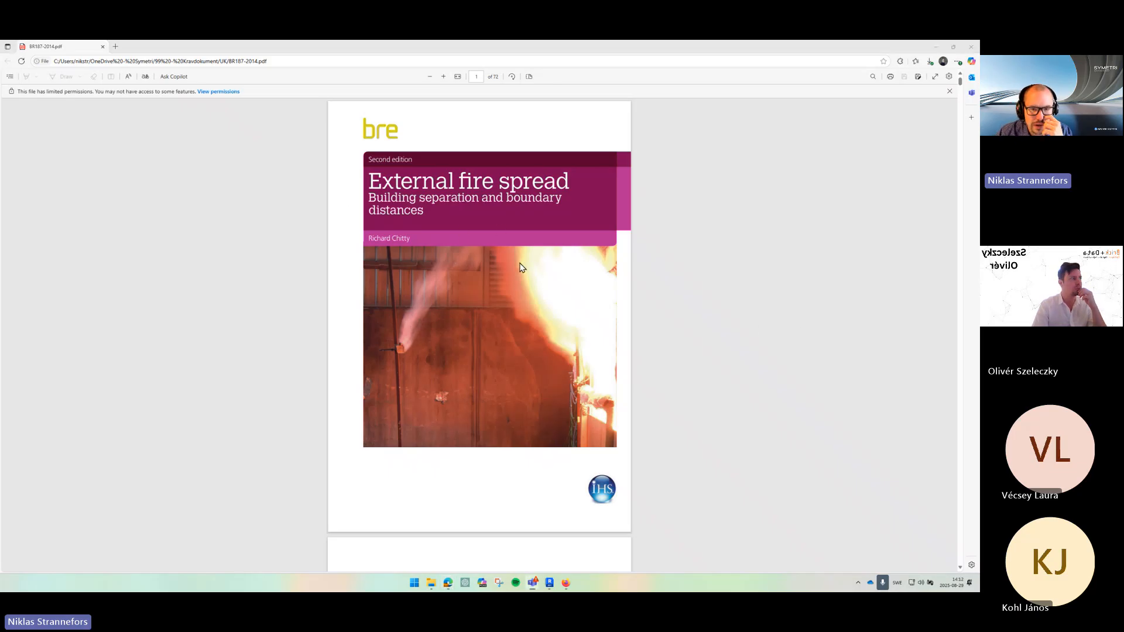
pyautogui.scroll(-20, 515, 252)
pyautogui.scroll(-20, 533, 261)
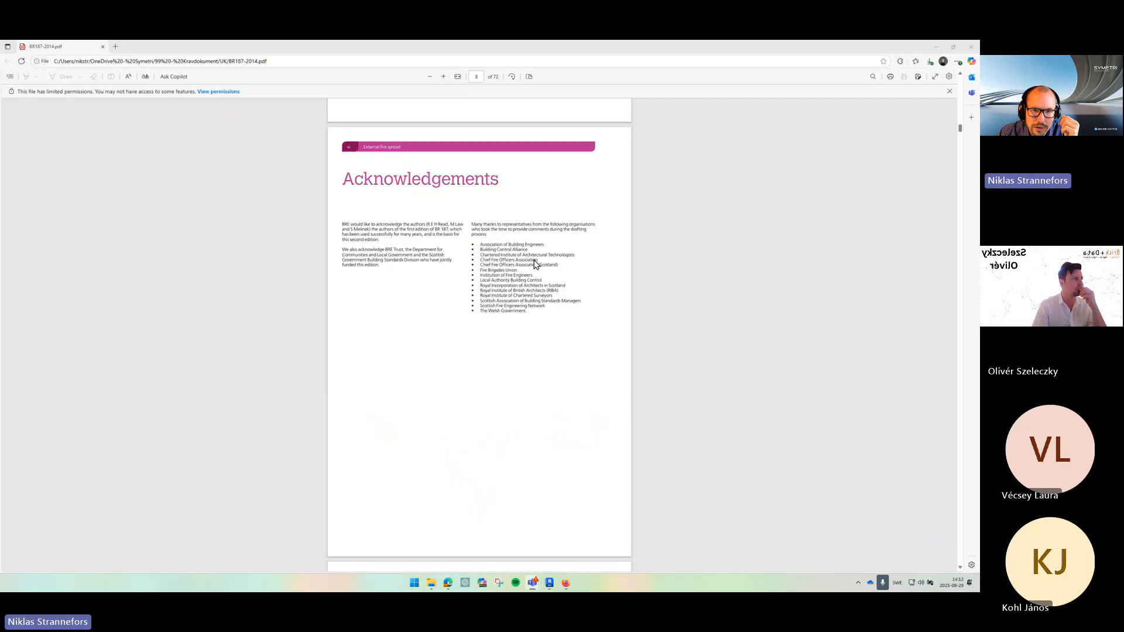
pyautogui.scroll(-20, 535, 257)
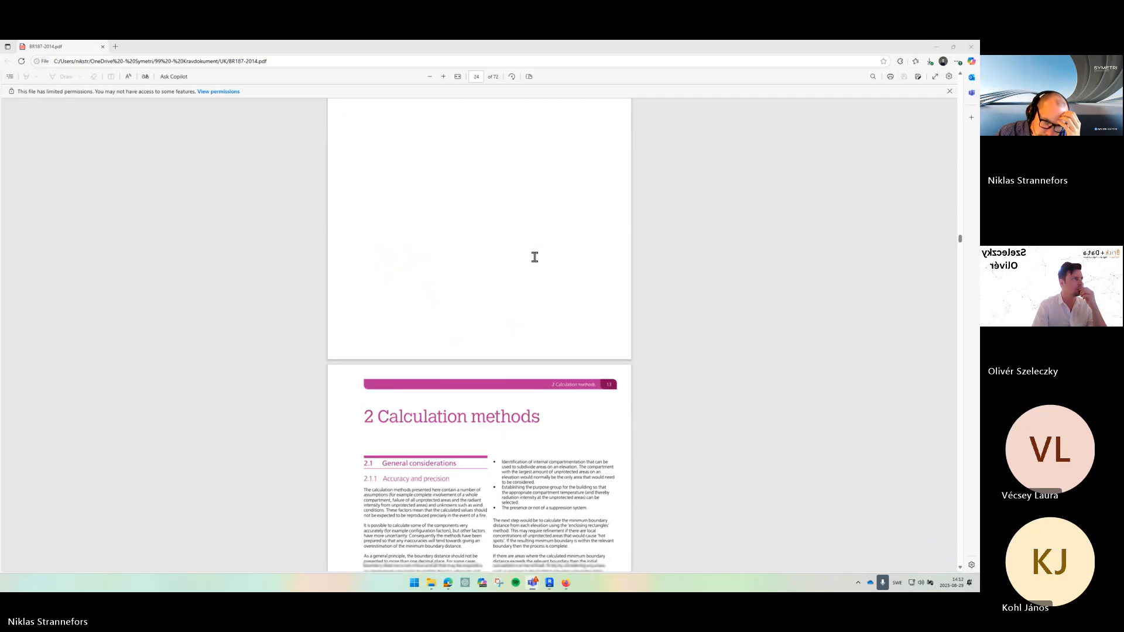
pyautogui.scroll(-10, 539, 262)
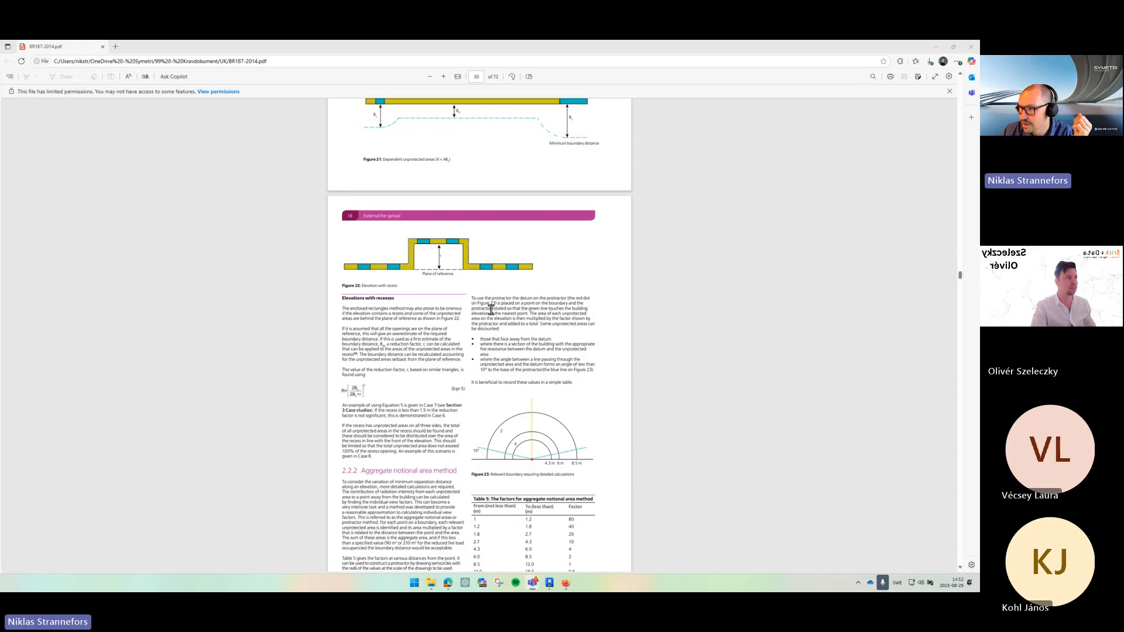
pyautogui.scroll(-10, 495, 309)
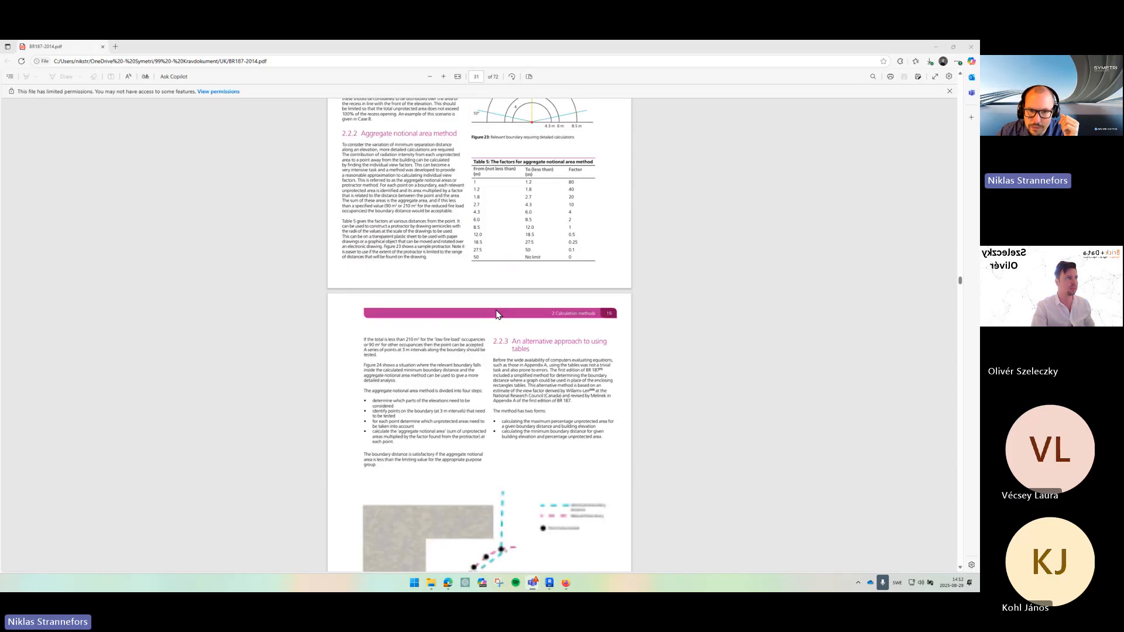
pyautogui.scroll(-10, 498, 308)
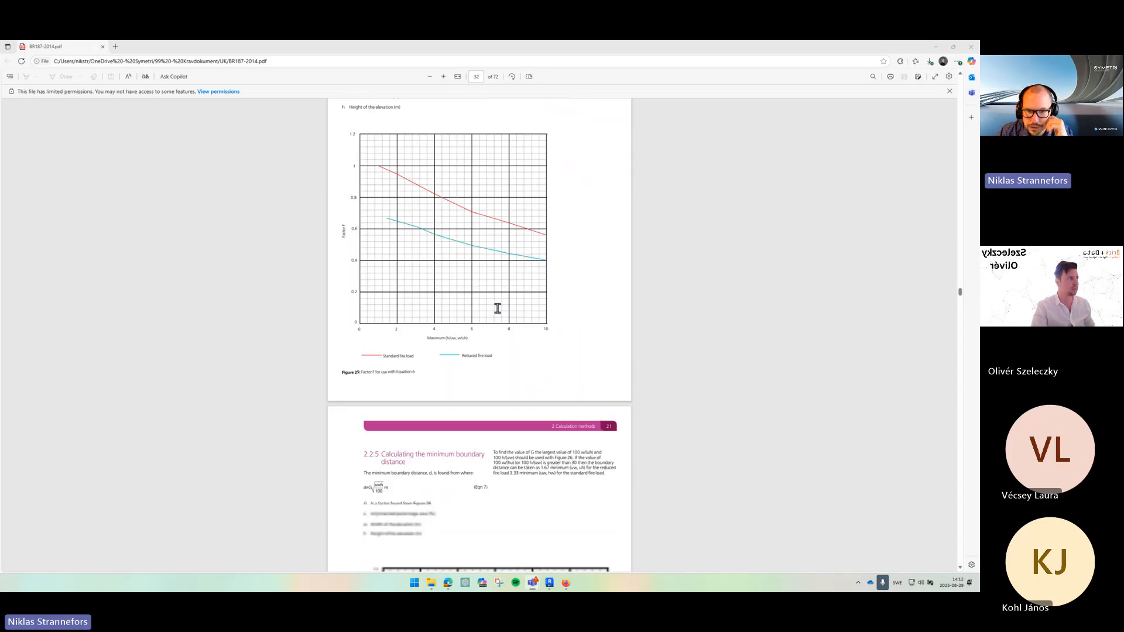
pyautogui.scroll(-2, 502, 309)
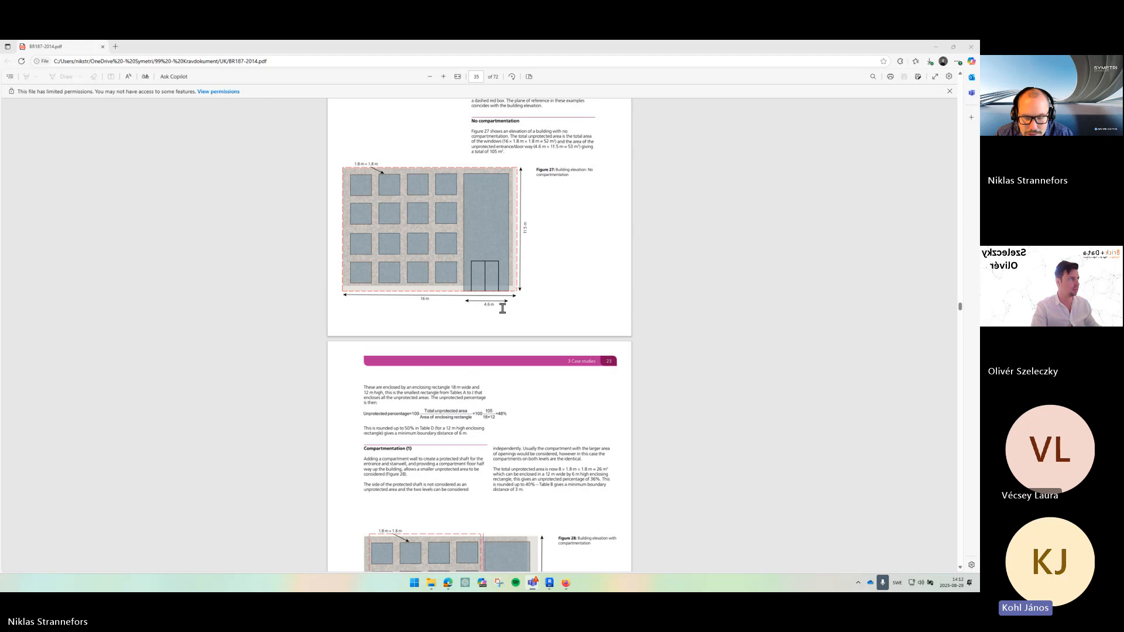
pyautogui.click(935, 48)
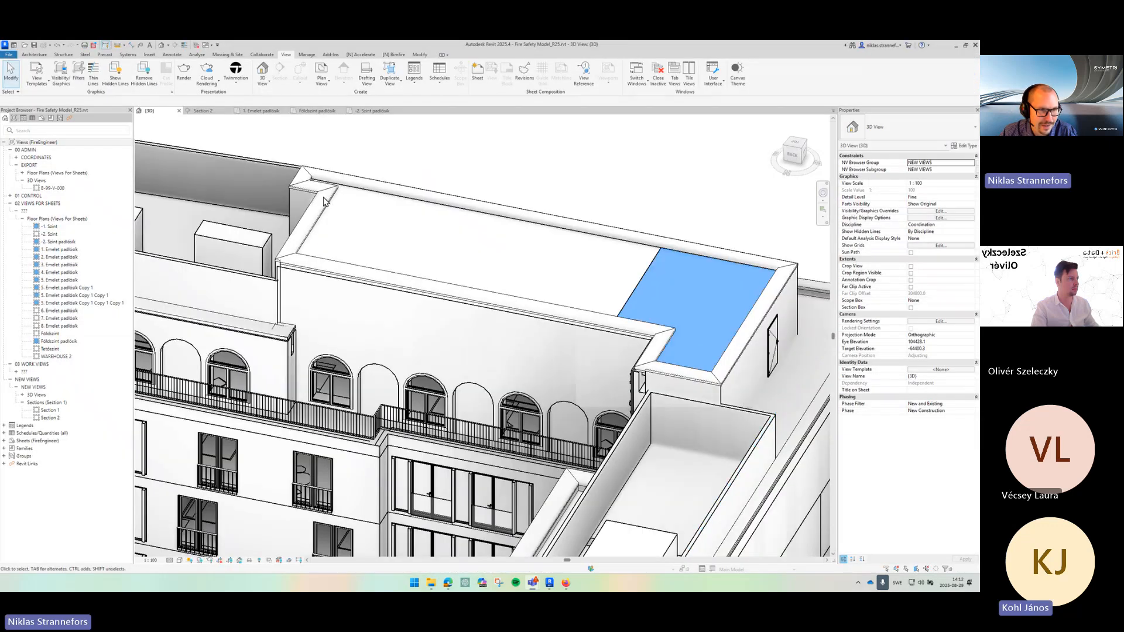
# - Open the 1. Emelet padlás floor plan and review the Bimfire ExternalFireSpread video on placing the family
pyautogui.doubleClick(67, 250)
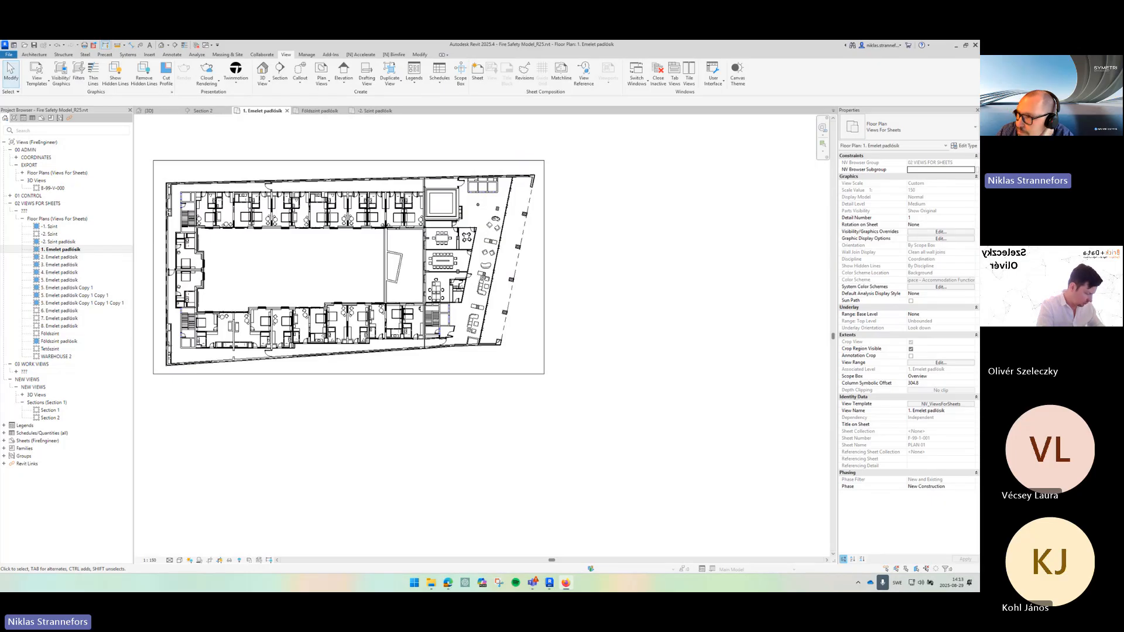
pyautogui.moveTo(388, 41); pyautogui.dragTo(468, 42)
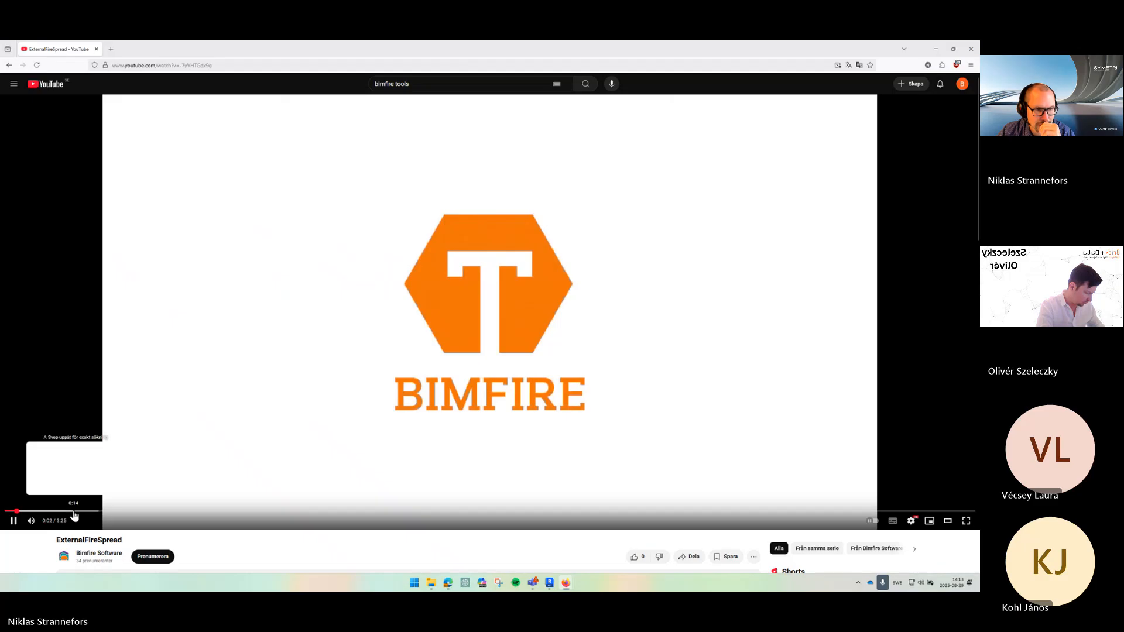
pyautogui.click(75, 512)
pyautogui.click(136, 512)
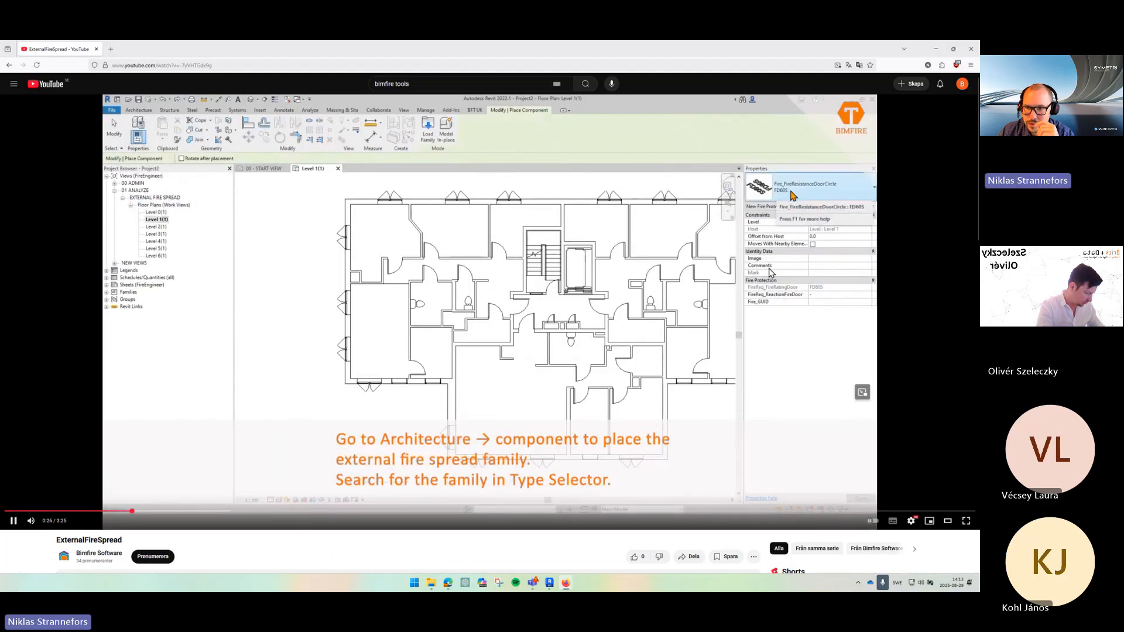
pyautogui.click(215, 512)
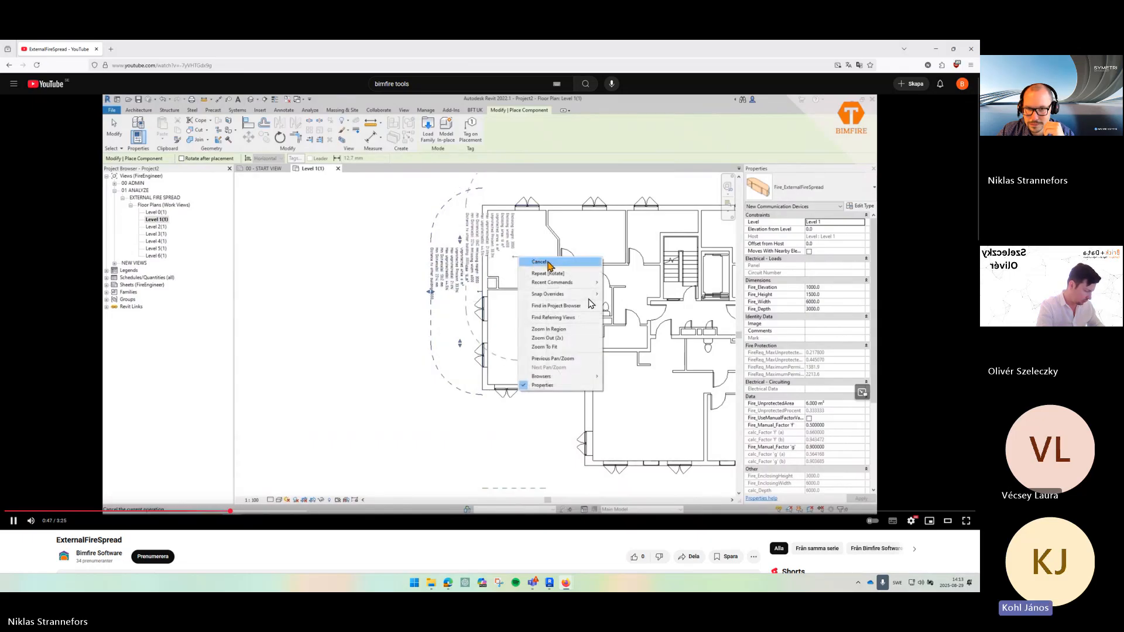
pyautogui.click(972, 49)
# - Open the Földszint padlás floor plan and zoom out to view the whole level
pyautogui.moveTo(537, 258); pyautogui.dragTo(749, 282)
pyautogui.scroll(1, 755, 237)
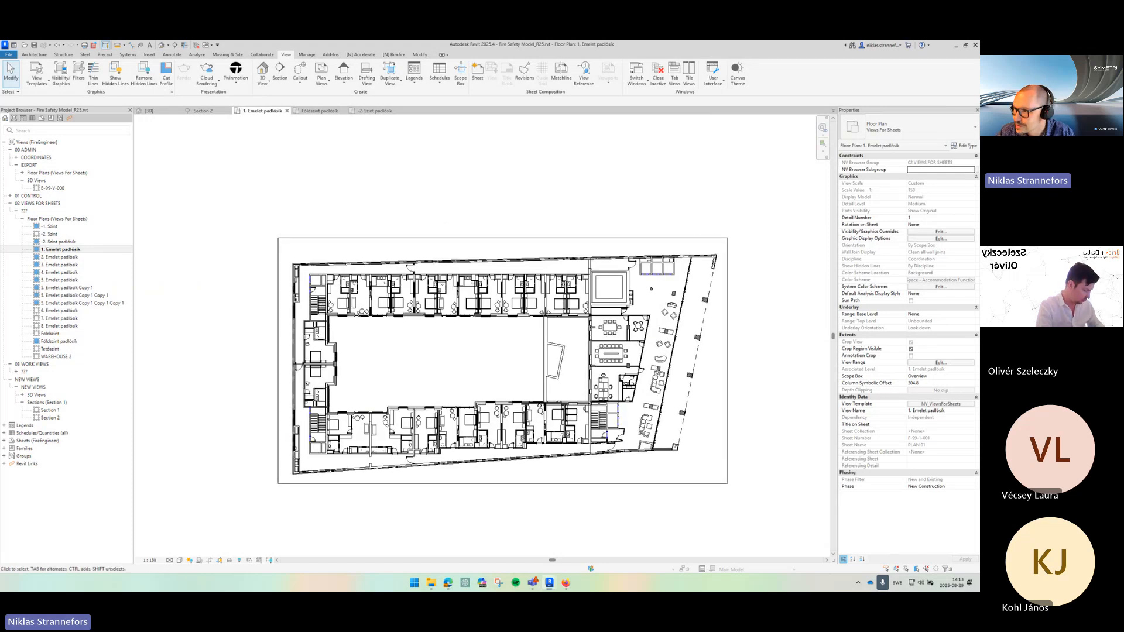
pyautogui.moveTo(772, 347); pyautogui.dragTo(733, 311)
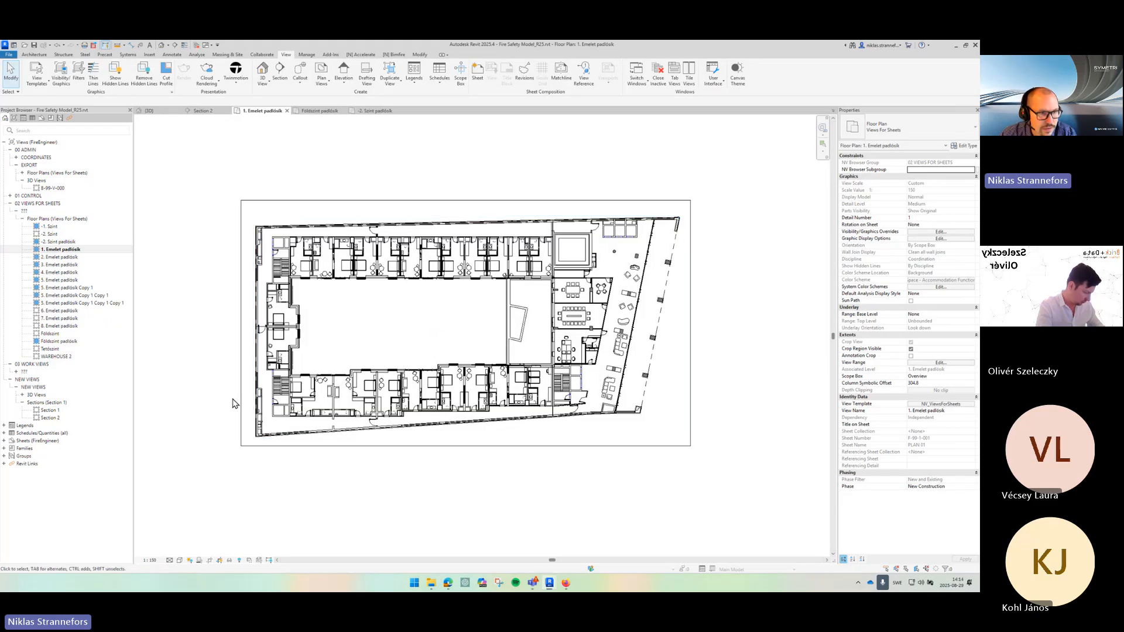
pyautogui.doubleClick(59, 341)
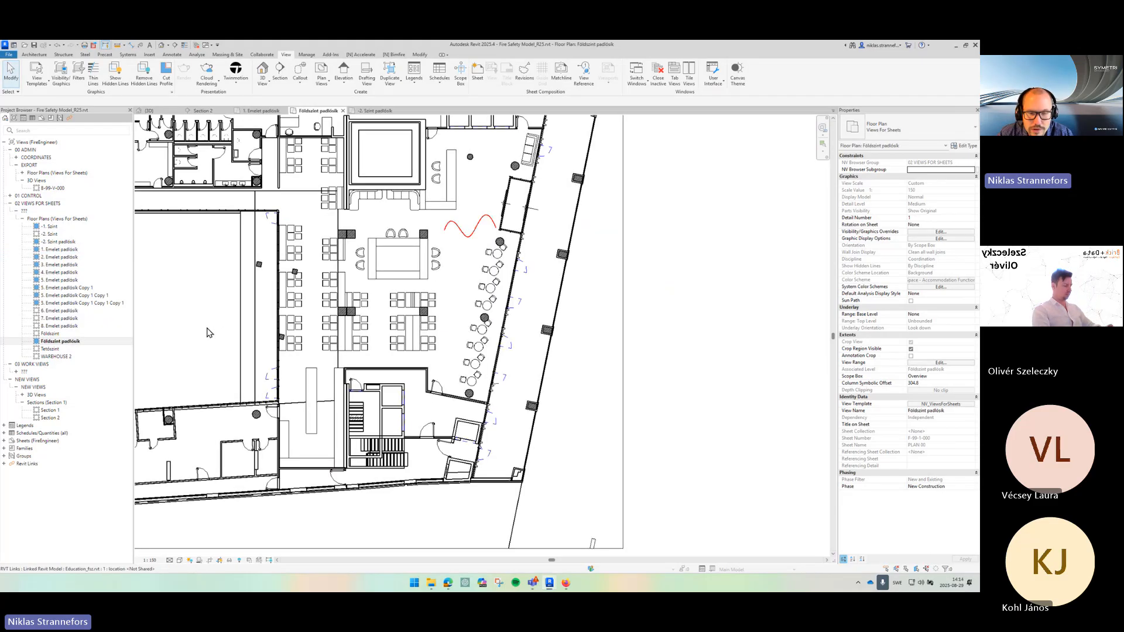
pyautogui.scroll(-4, 466, 294)
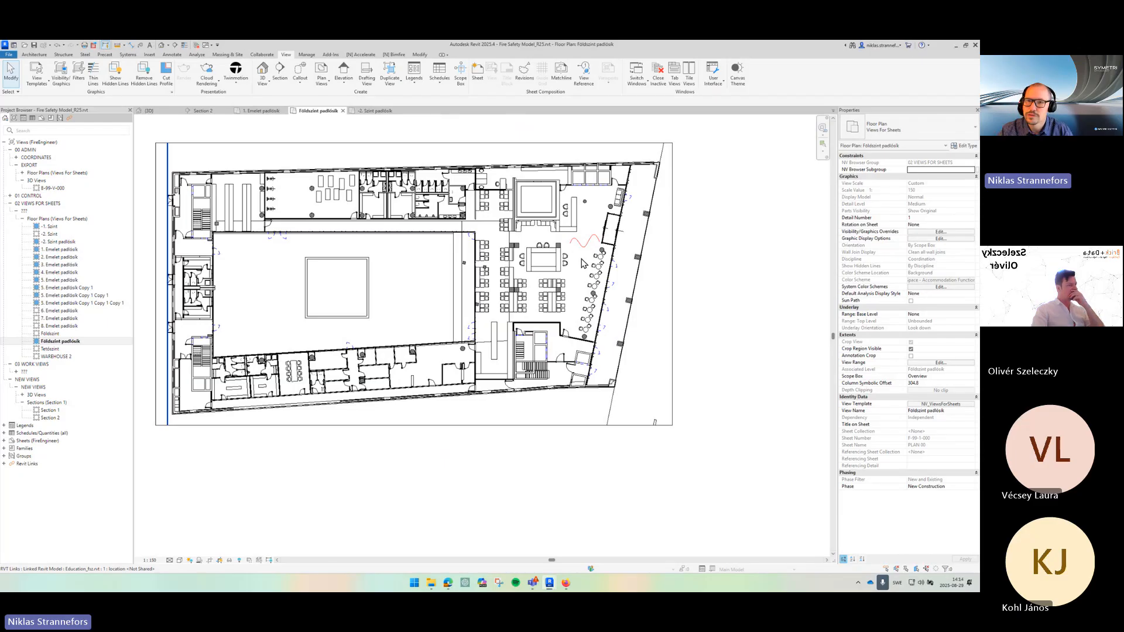
pyautogui.click(4, 448)
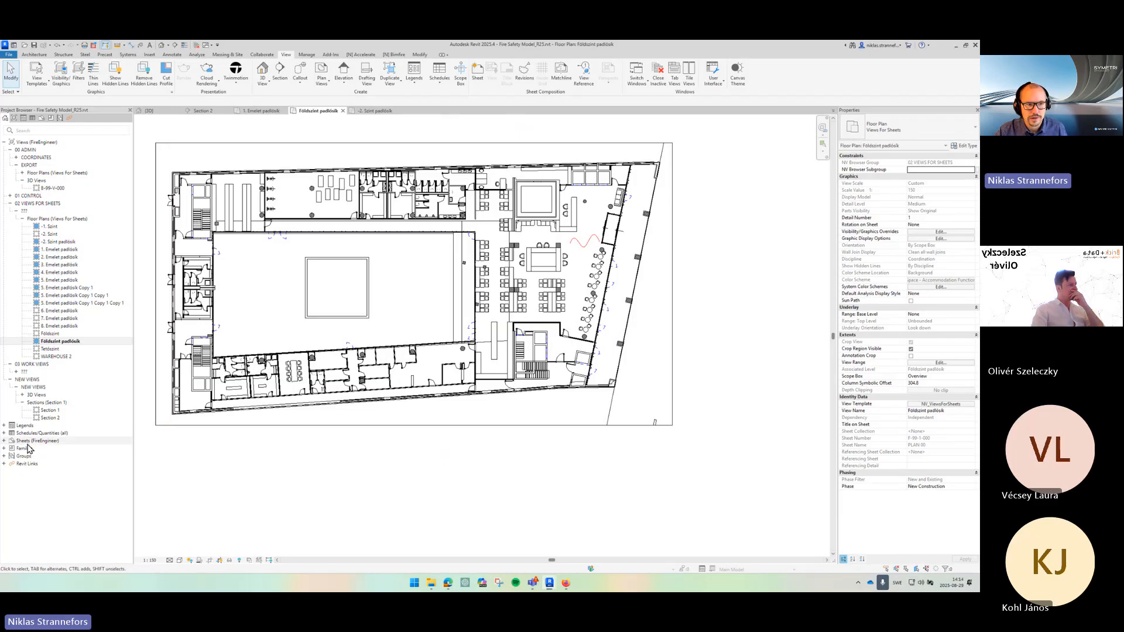
# - Place an NV_ExternalFireSpread_MinimumBoundaryDistance family instance from the project browser onto the southern external wall of Földszint padlás
pyautogui.doubleClick(47, 479)
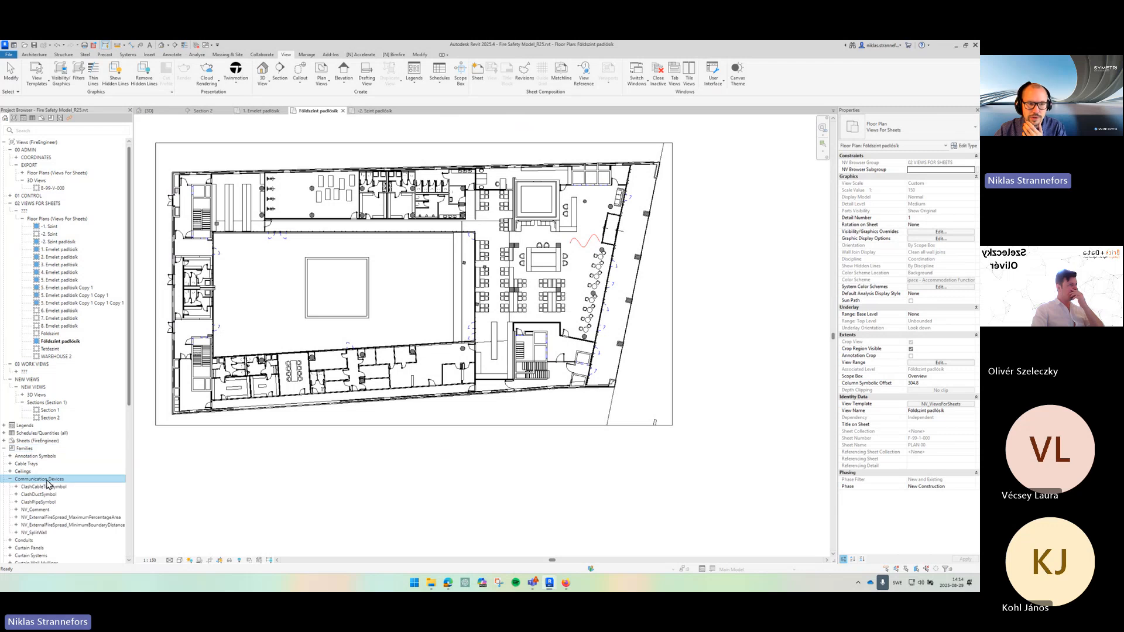
pyautogui.click(86, 518)
pyautogui.click(117, 524)
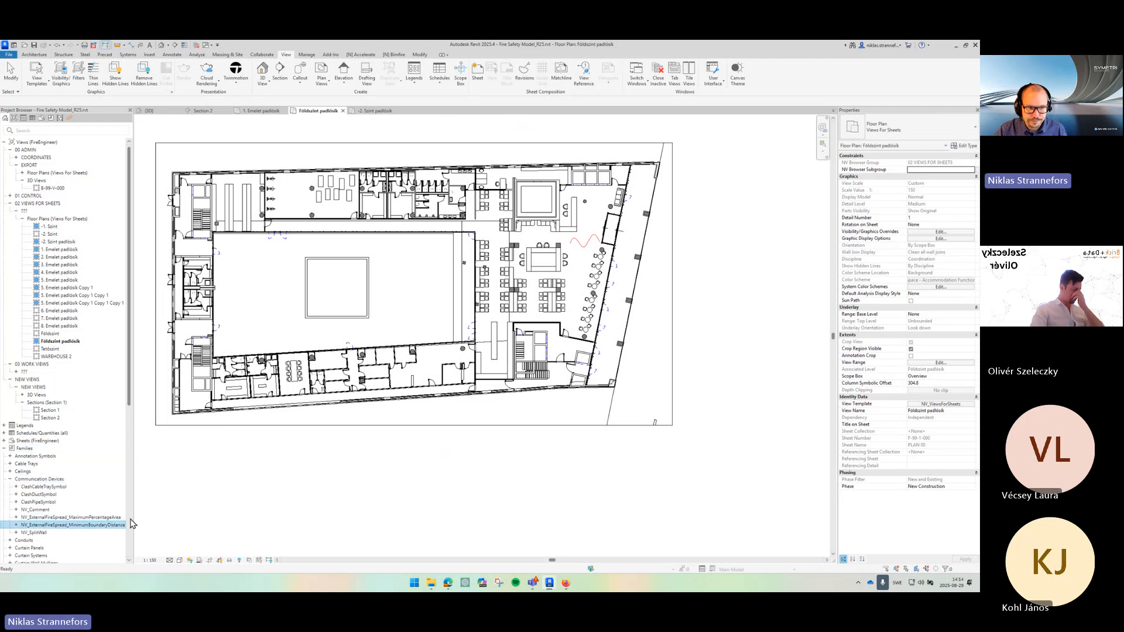
pyautogui.moveTo(133, 521); pyautogui.dragTo(179, 518)
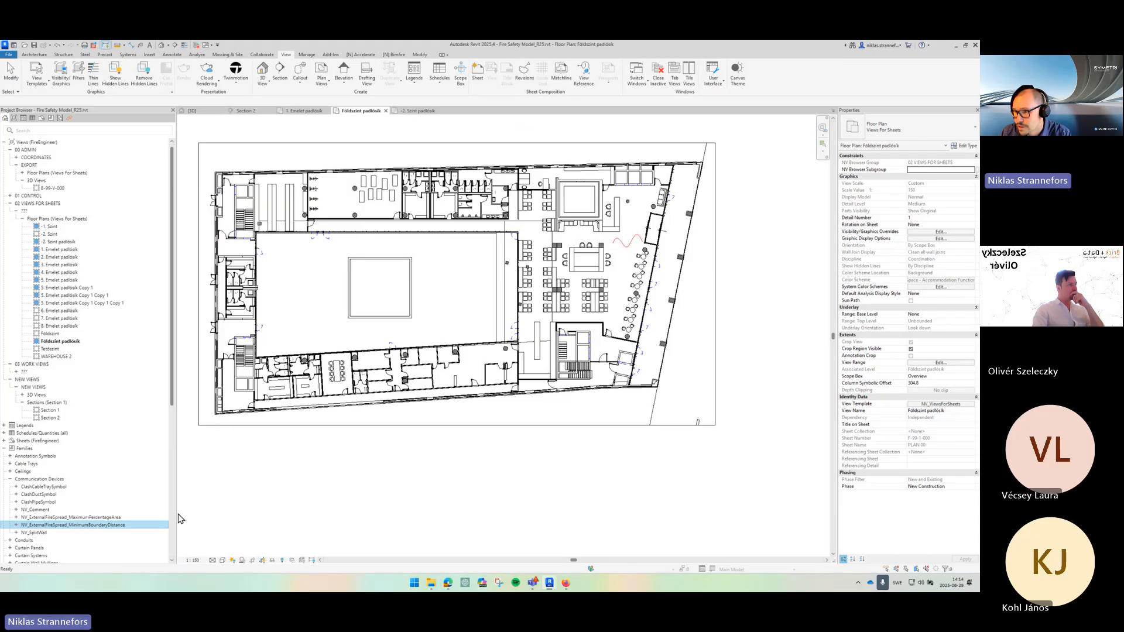
pyautogui.doubleClick(59, 525)
pyautogui.moveTo(43, 533); pyautogui.dragTo(658, 398)
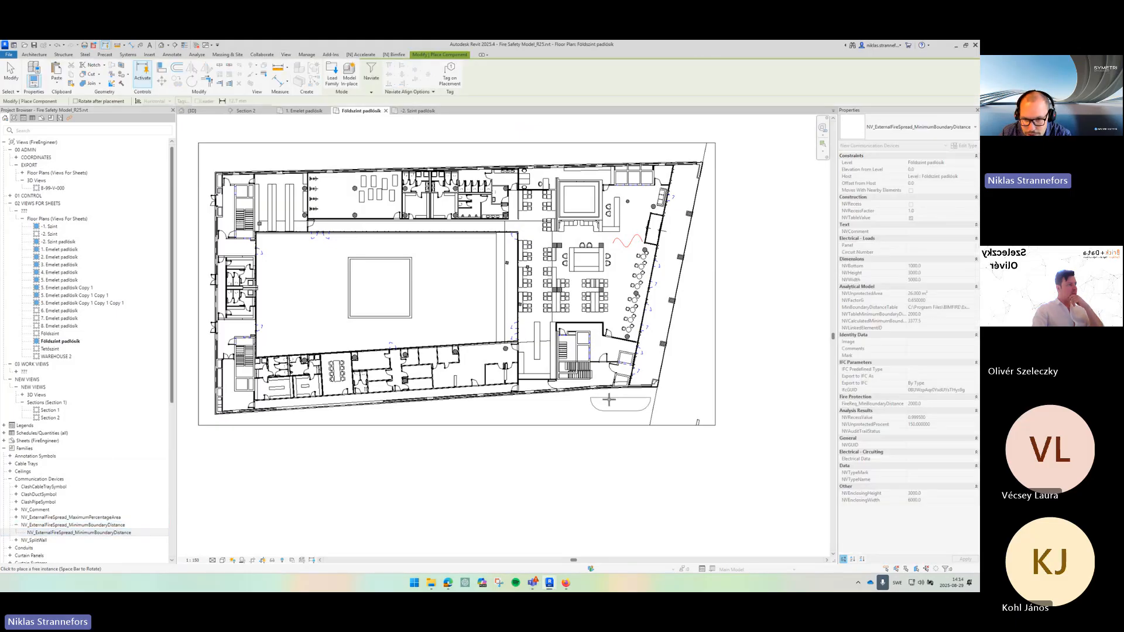
pyautogui.scroll(5, 609, 400)
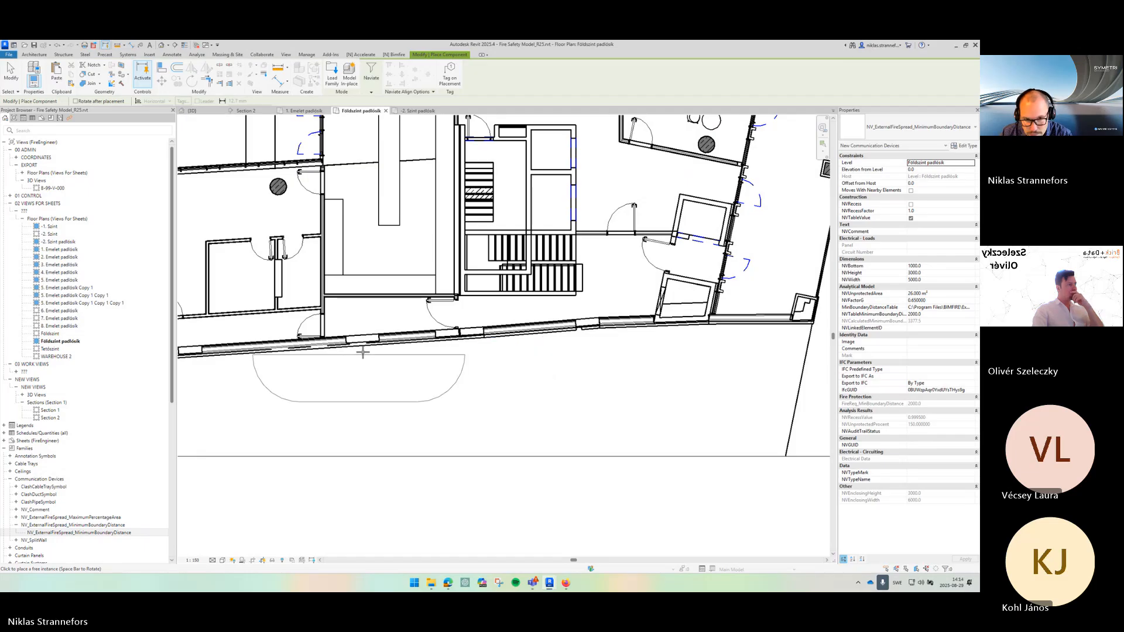
pyautogui.moveTo(363, 351); pyautogui.dragTo(568, 341)
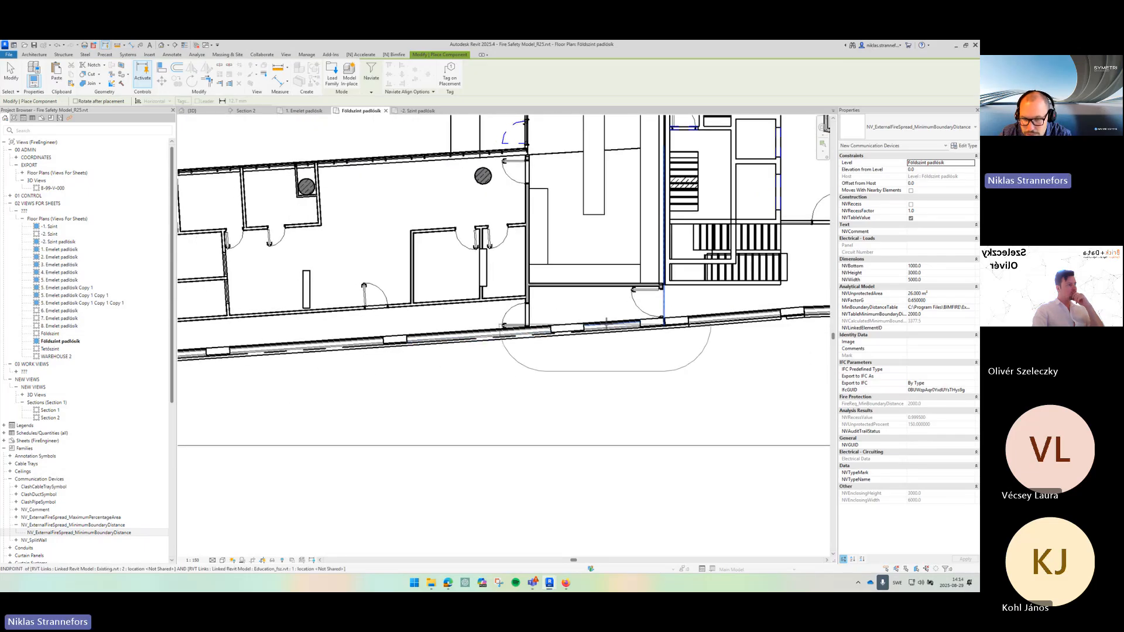
pyautogui.click(541, 338)
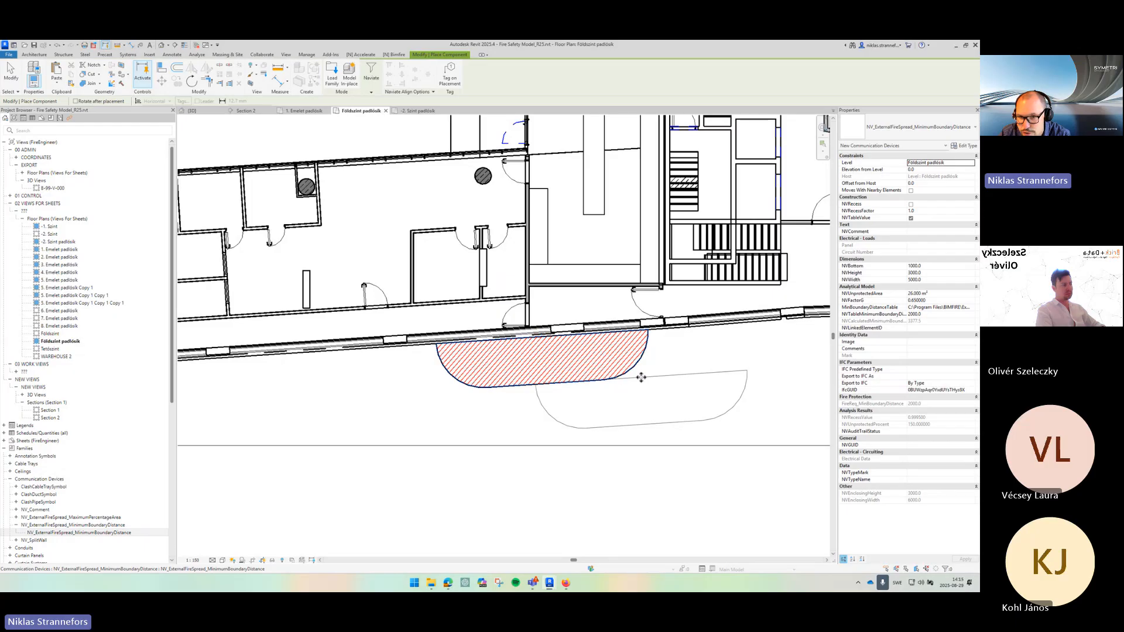
pyautogui.press('Escape')
pyautogui.press('Escape')
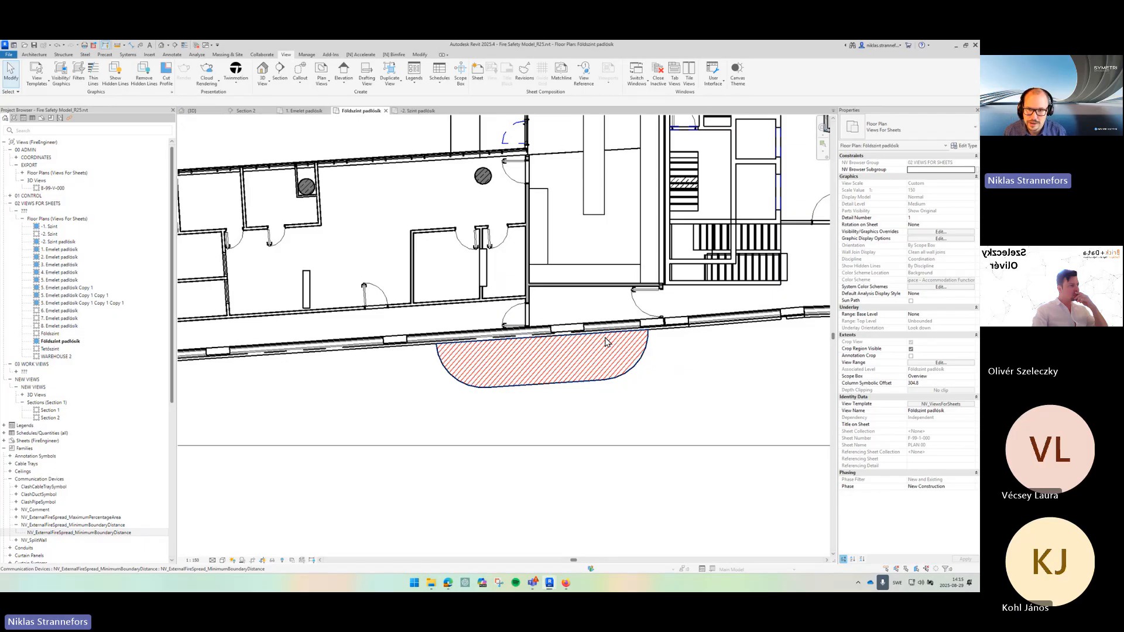
pyautogui.click(640, 377)
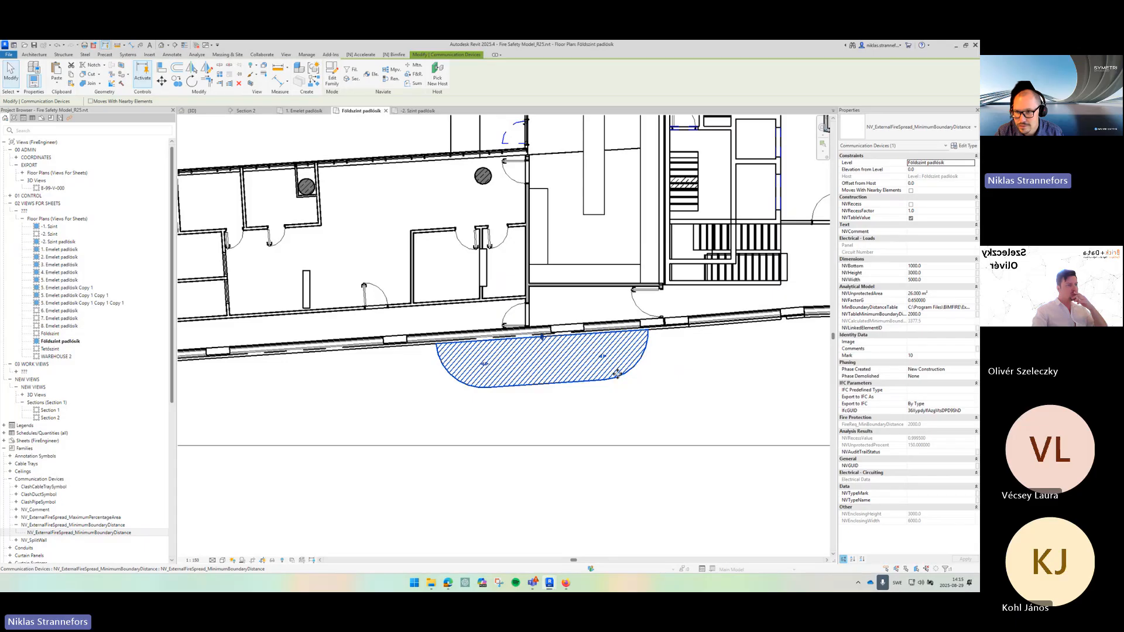
pyautogui.scroll(-1, 640, 398)
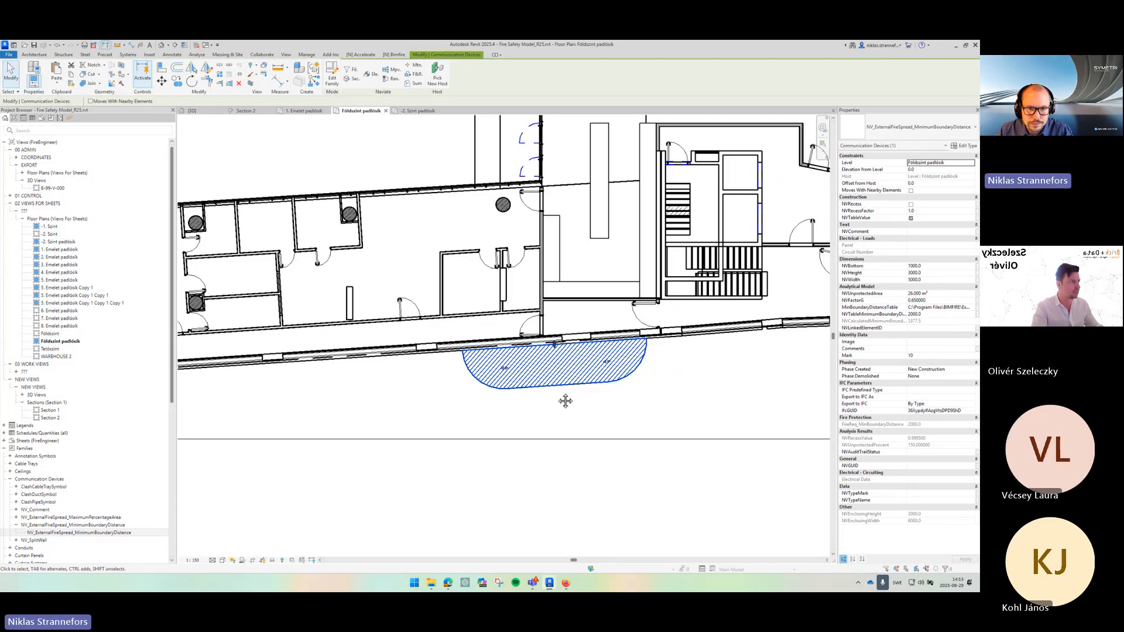
pyautogui.moveTo(565, 402); pyautogui.dragTo(567, 385)
pyautogui.click(183, 47)
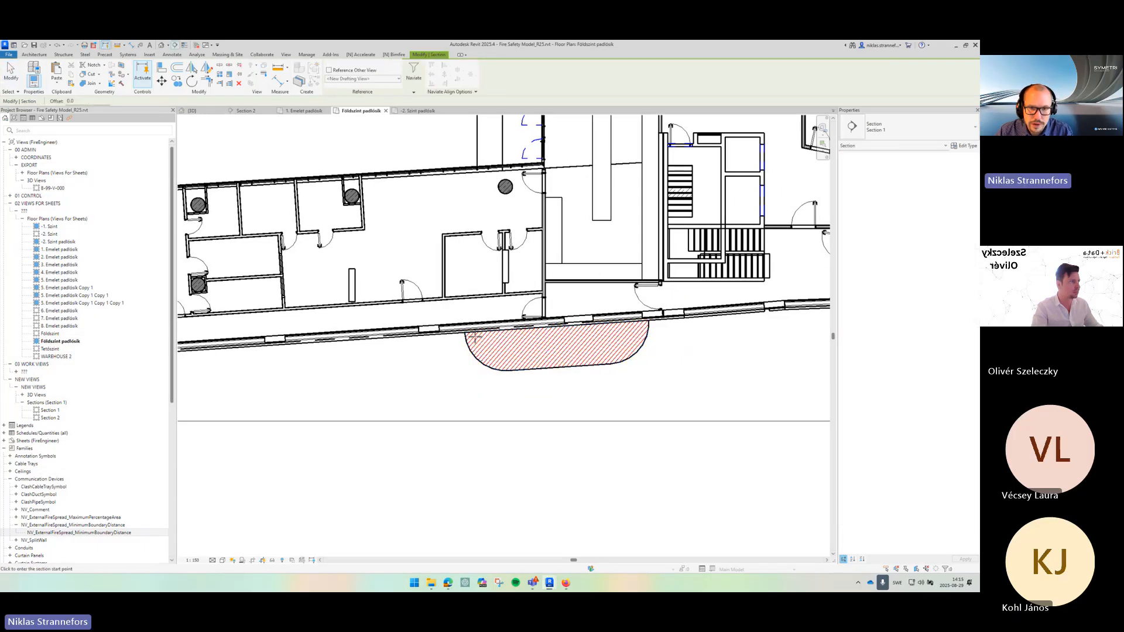
pyautogui.click(425, 385)
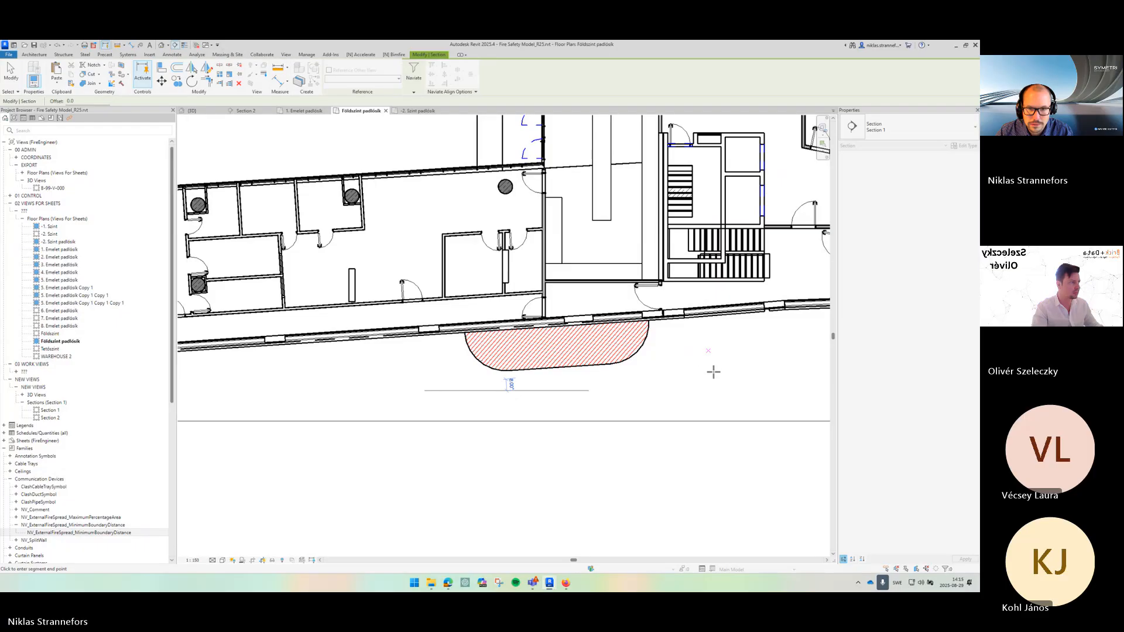
pyautogui.press('Escape')
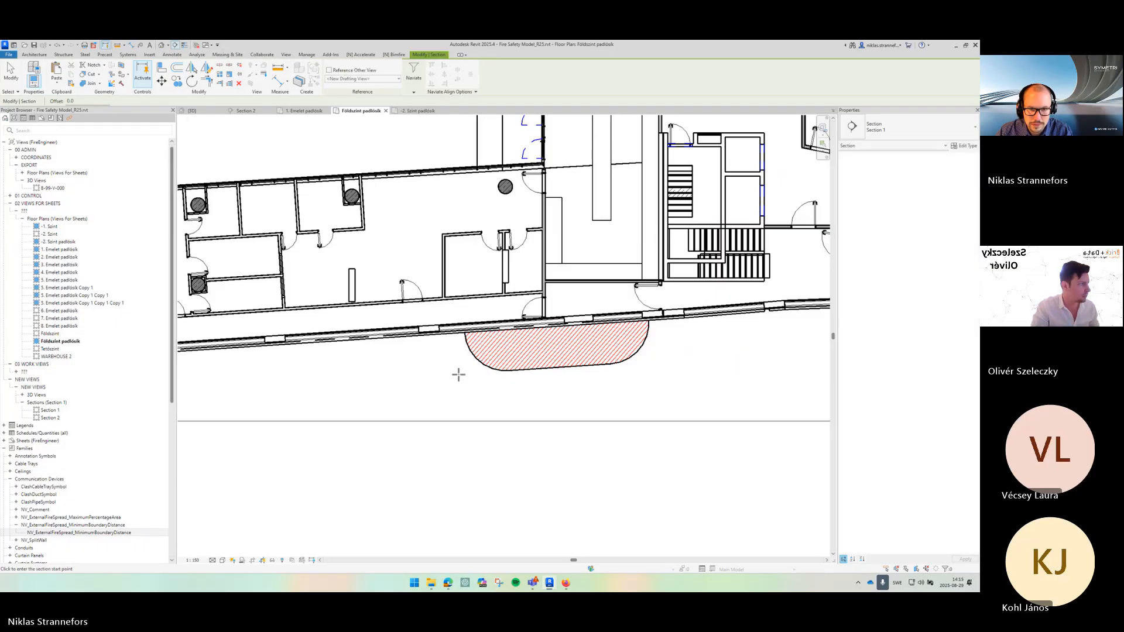
pyautogui.press('Escape')
# - Stretch the fire spread family's right end along the wall to widen it to about 6677 mm
pyautogui.click(607, 363)
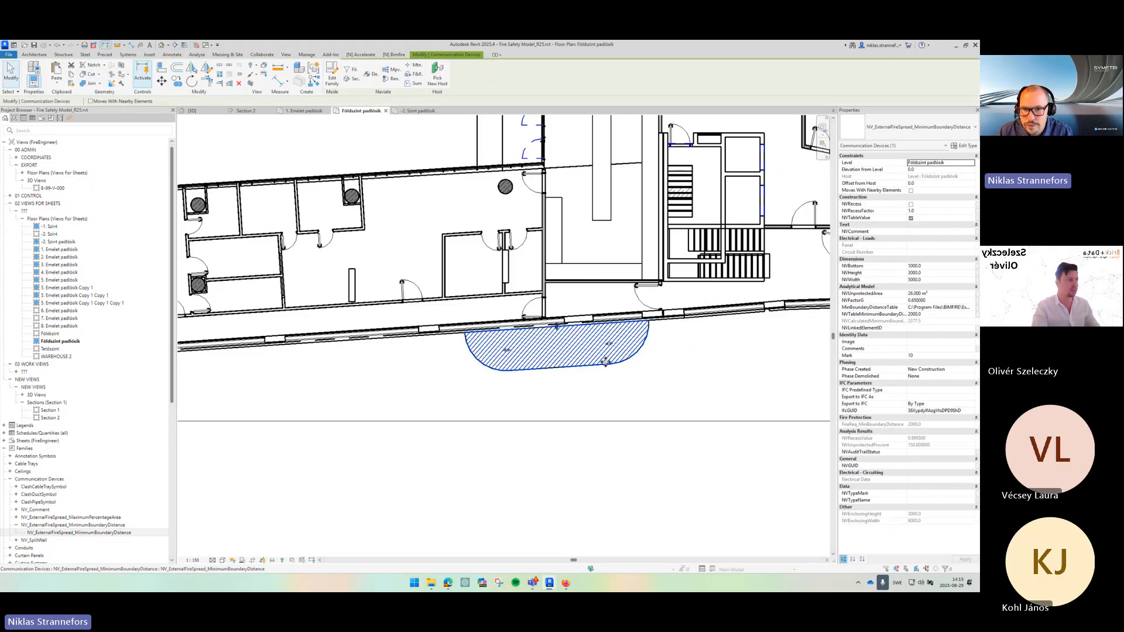
pyautogui.scroll(4, 579, 346)
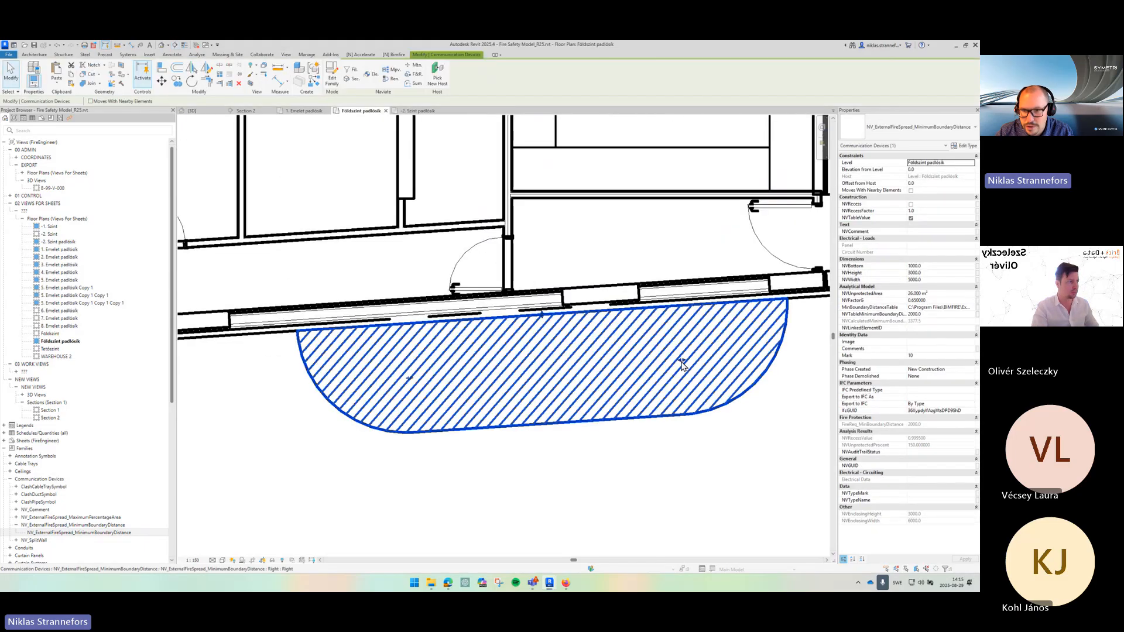
pyautogui.moveTo(682, 364); pyautogui.dragTo(772, 350)
pyautogui.scroll(-3, 643, 329)
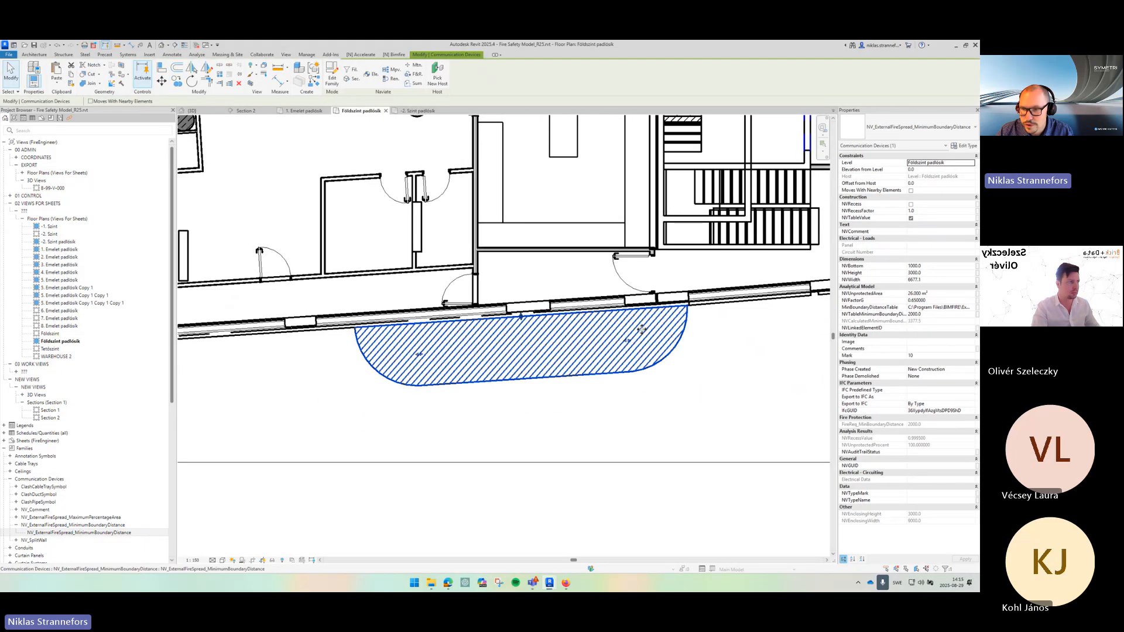
pyautogui.moveTo(896, 326)
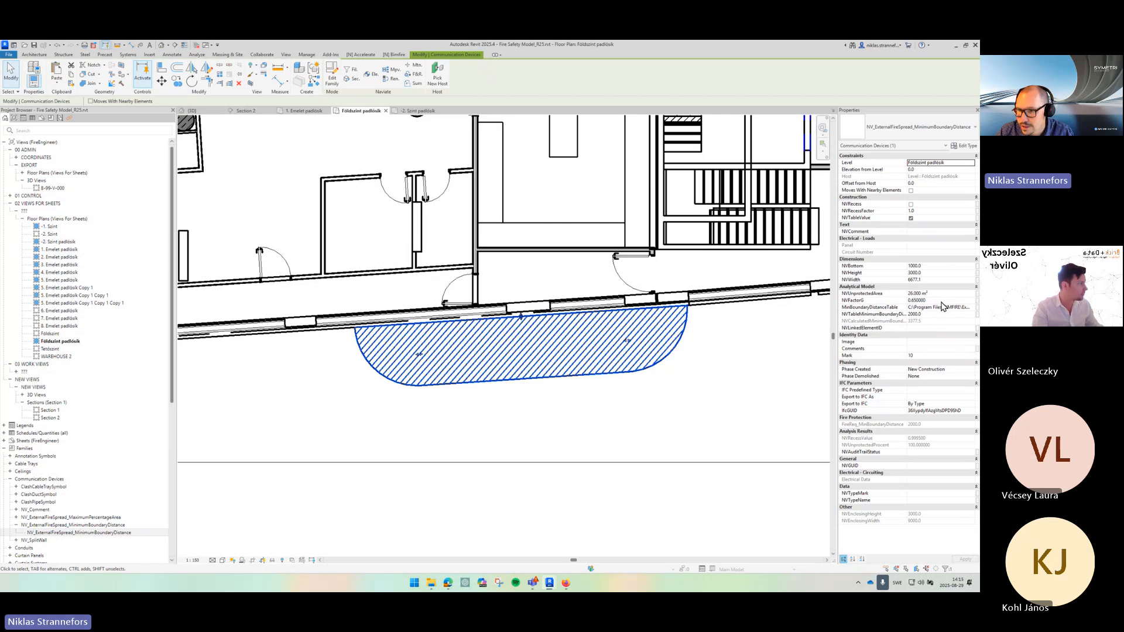
pyautogui.scroll(-2, 557, 179)
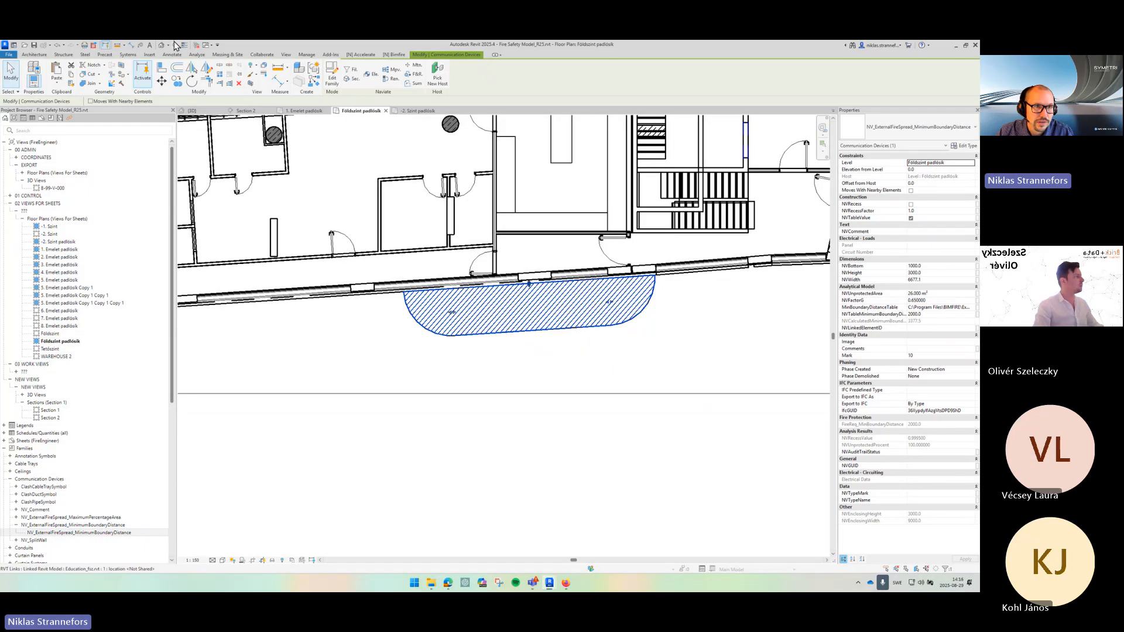
pyautogui.click(387, 354)
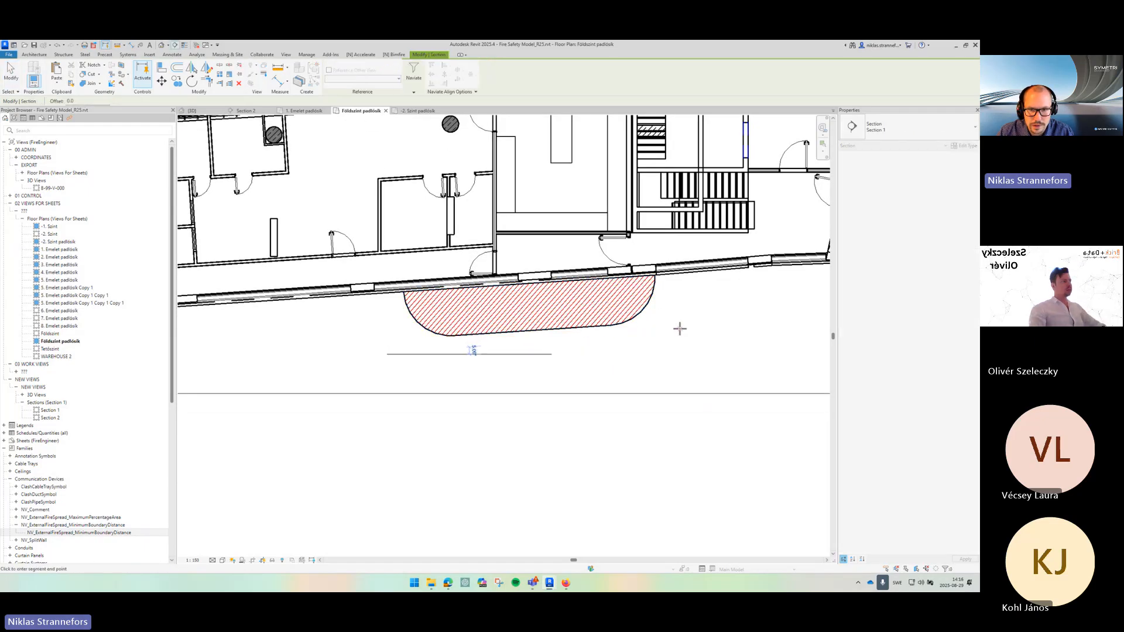
pyautogui.press('Escape')
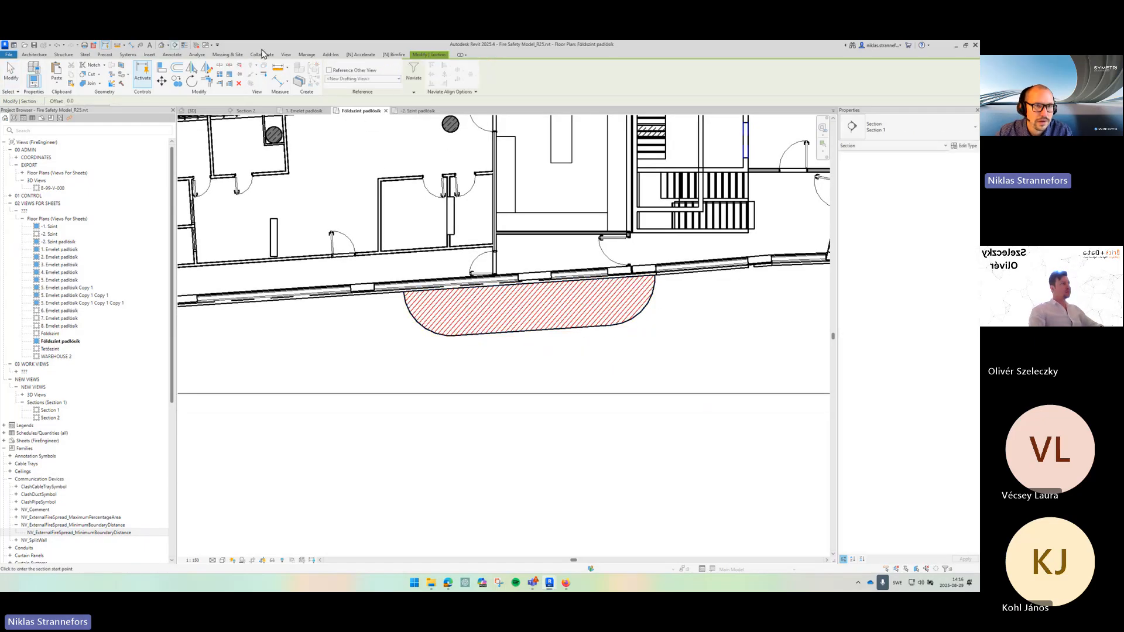
# - Draw a reference plane along the outer edge of the fire spread family
pyautogui.click(164, 55)
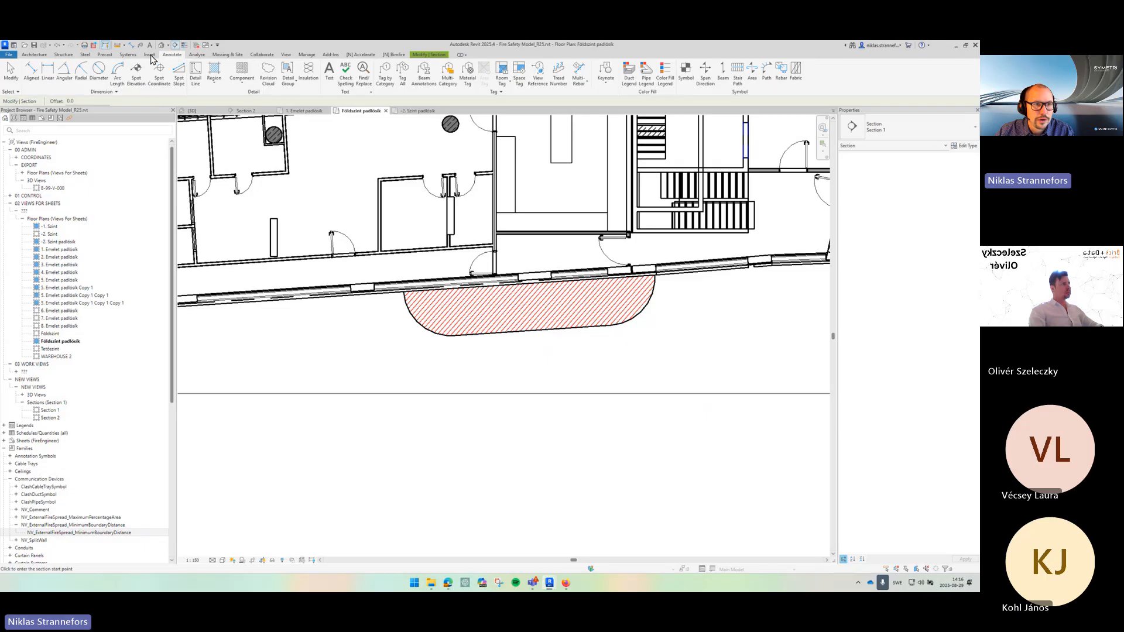
pyautogui.click(34, 55)
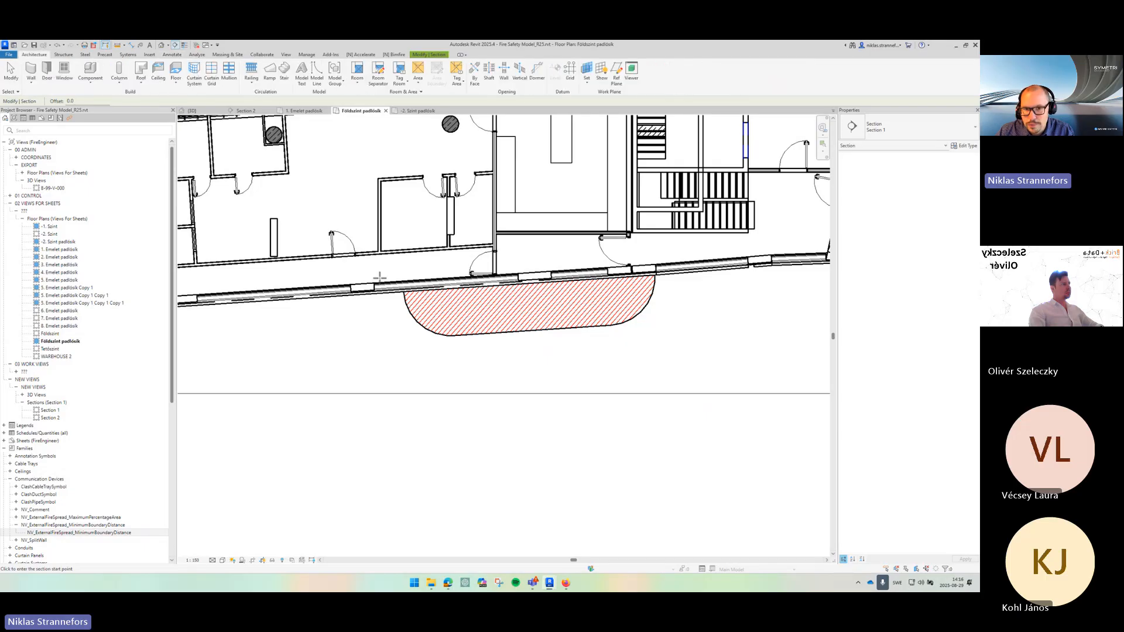
pyautogui.click(616, 74)
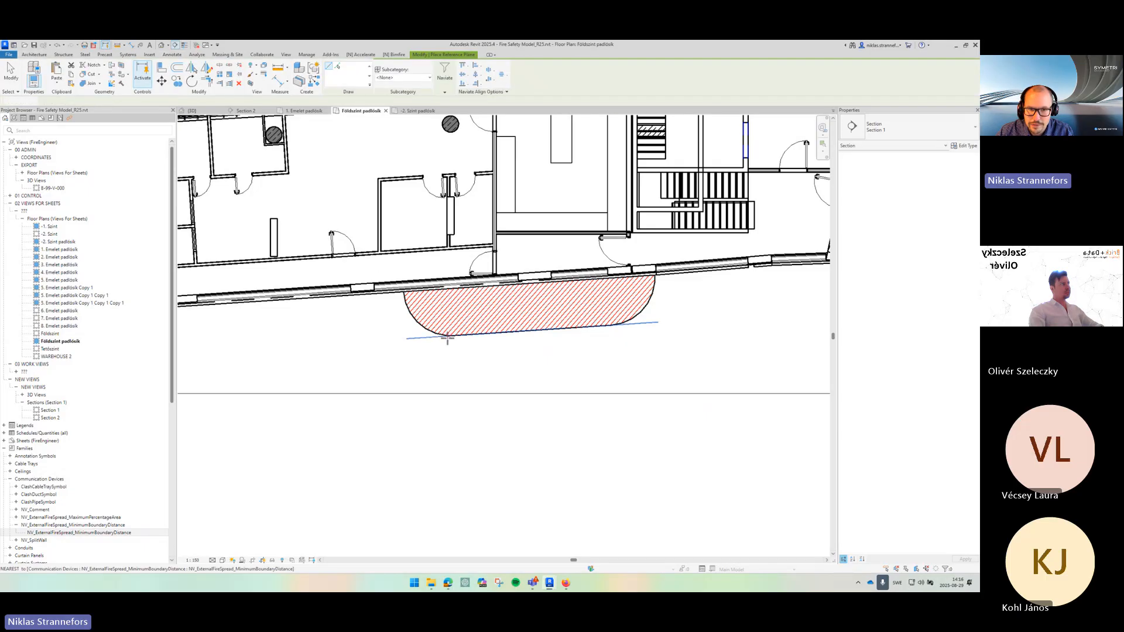
pyautogui.click(407, 338)
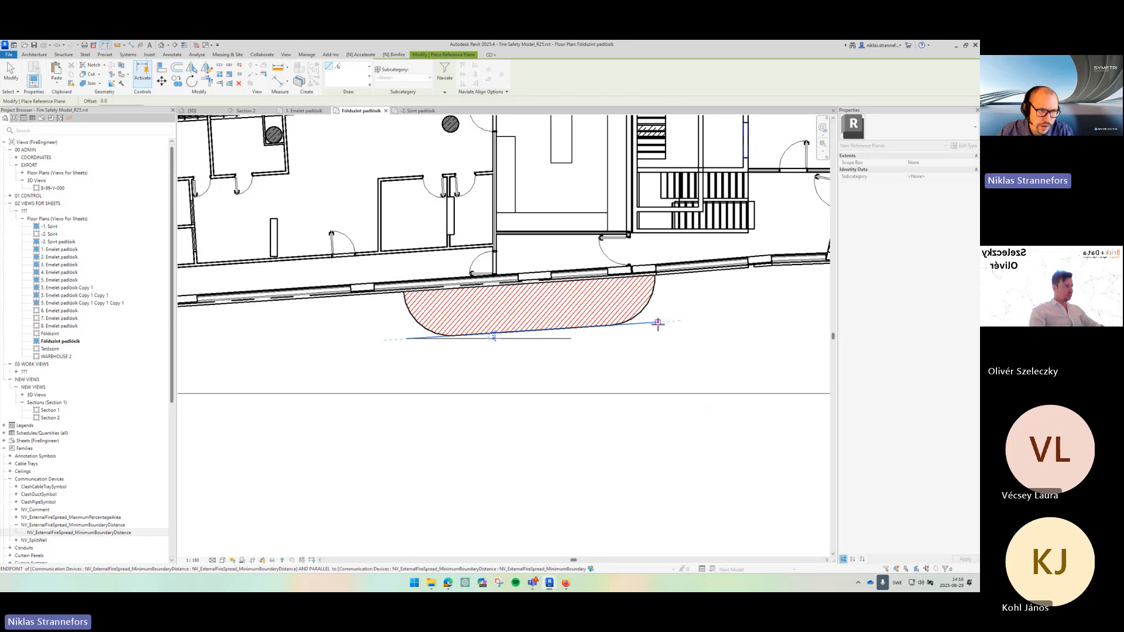
pyautogui.click(658, 323)
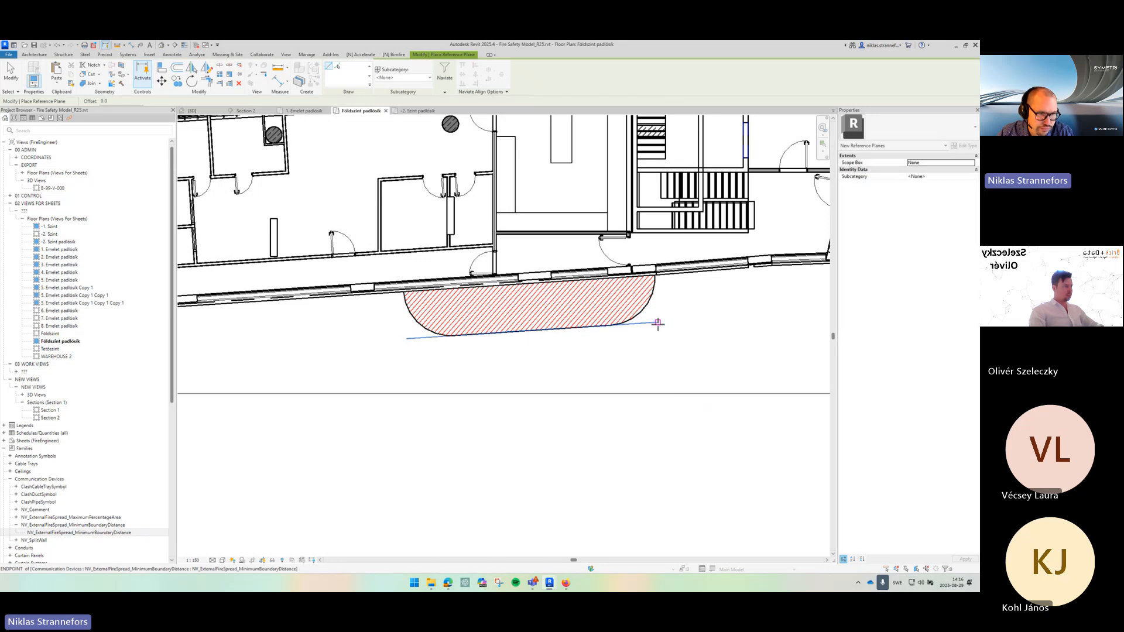
pyautogui.press('Escape')
pyautogui.press('Escape')
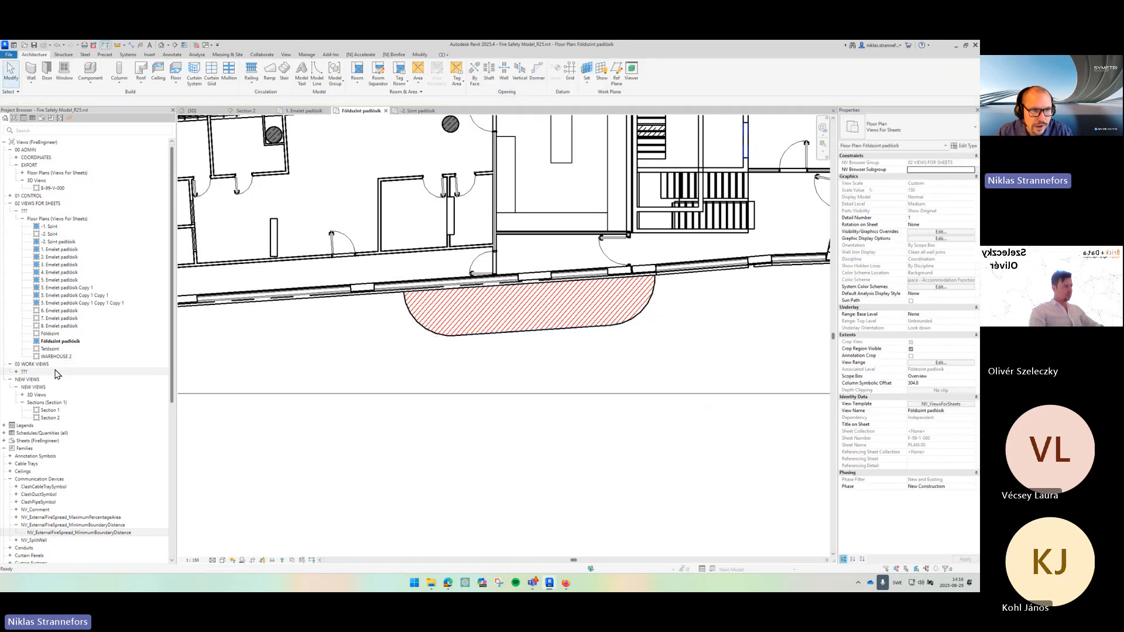
# - Create a new Work Views floor plan for the Földszint padlás level
pyautogui.doubleClick(56, 371)
pyautogui.doubleClick(69, 380)
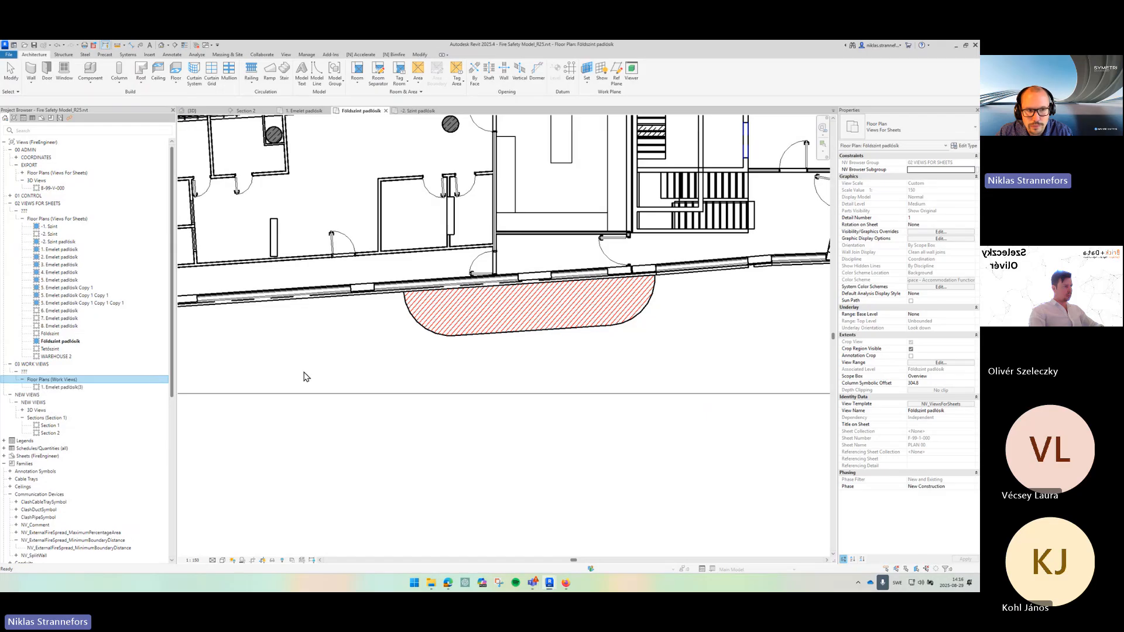
pyautogui.click(287, 55)
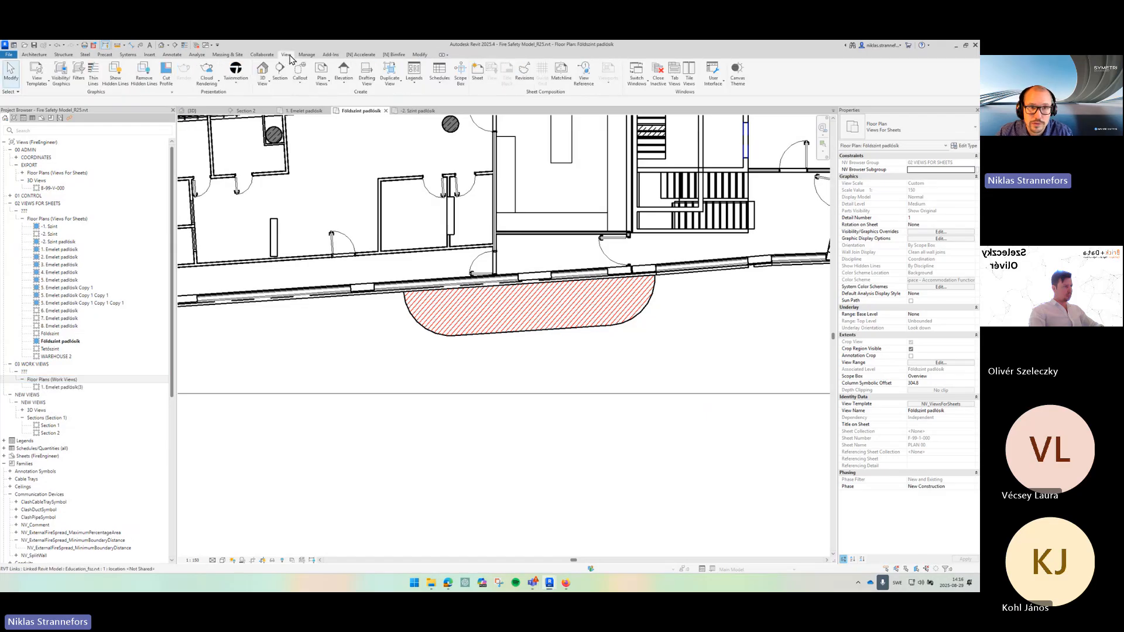
pyautogui.click(322, 79)
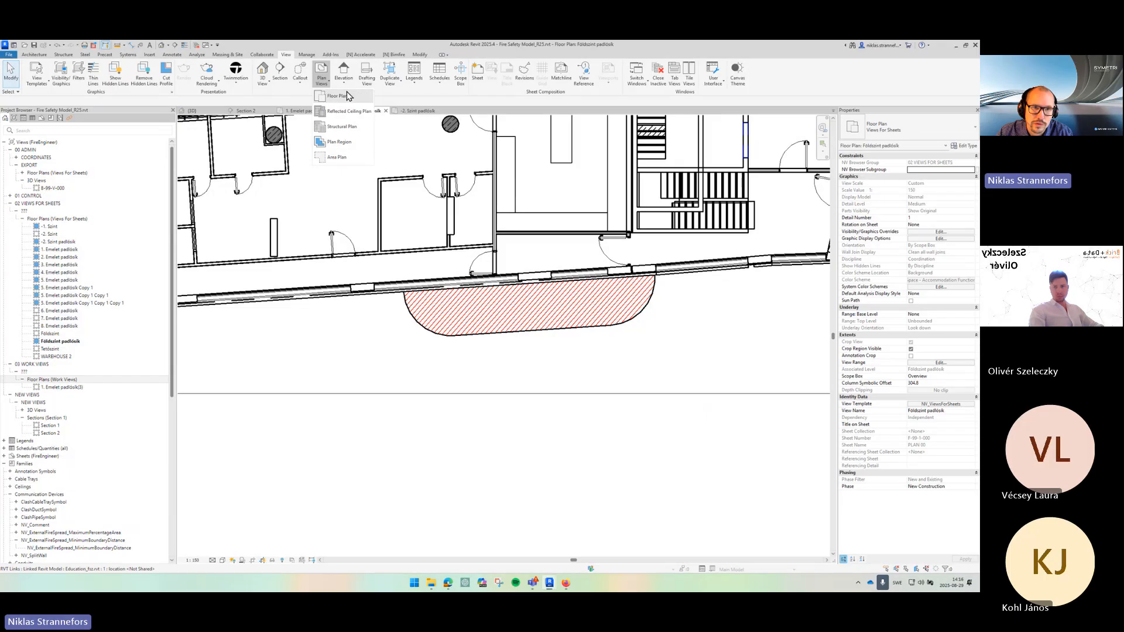
pyautogui.click(343, 95)
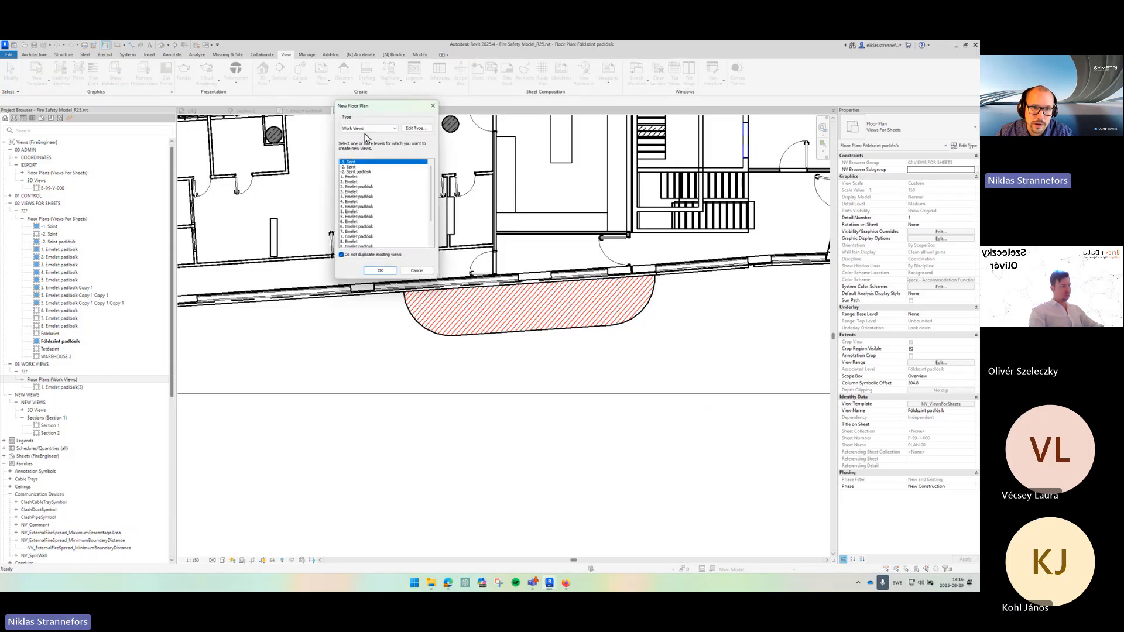
pyautogui.click(355, 130)
pyautogui.click(354, 165)
pyautogui.scroll(-3, 385, 181)
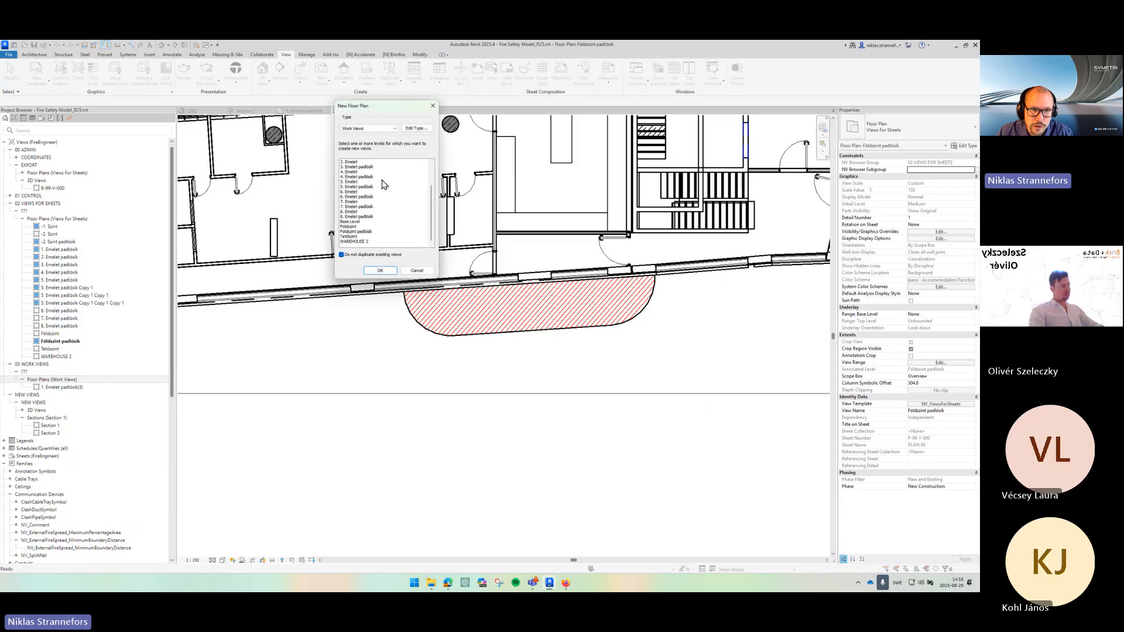
pyautogui.click(358, 227)
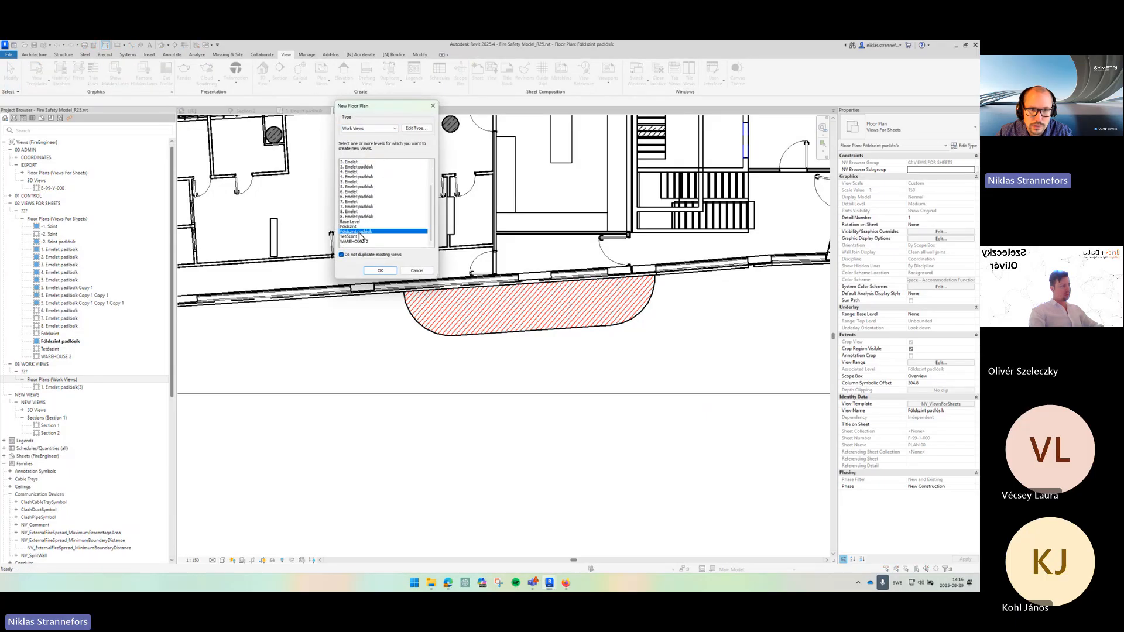
pyautogui.click(380, 270)
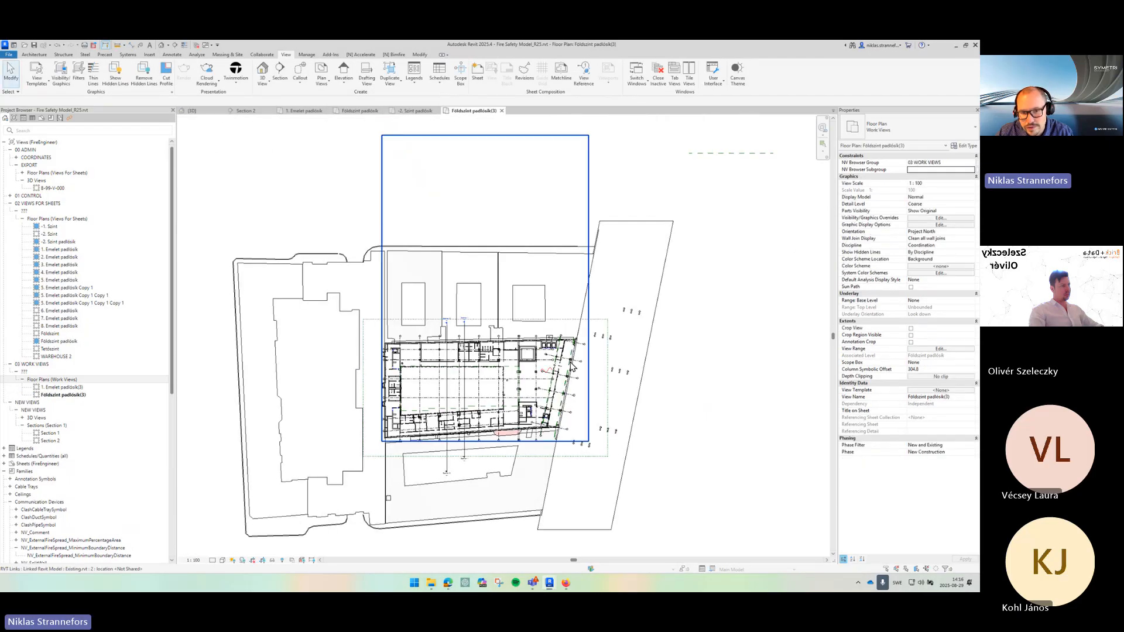
pyautogui.scroll(2, 518, 375)
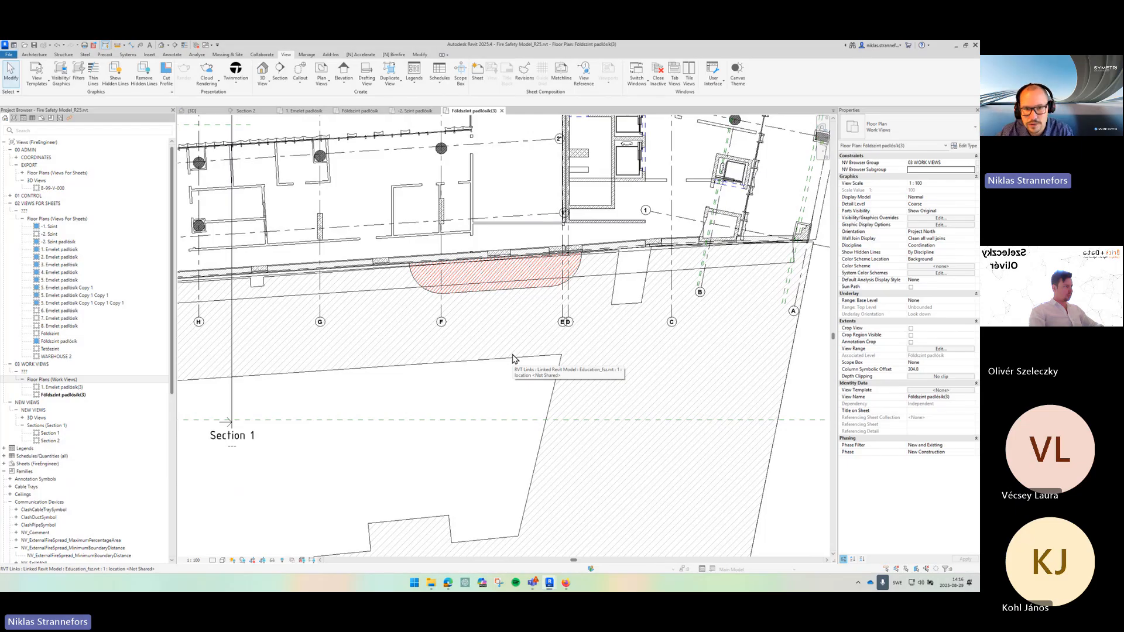
pyautogui.scroll(1, 479, 267)
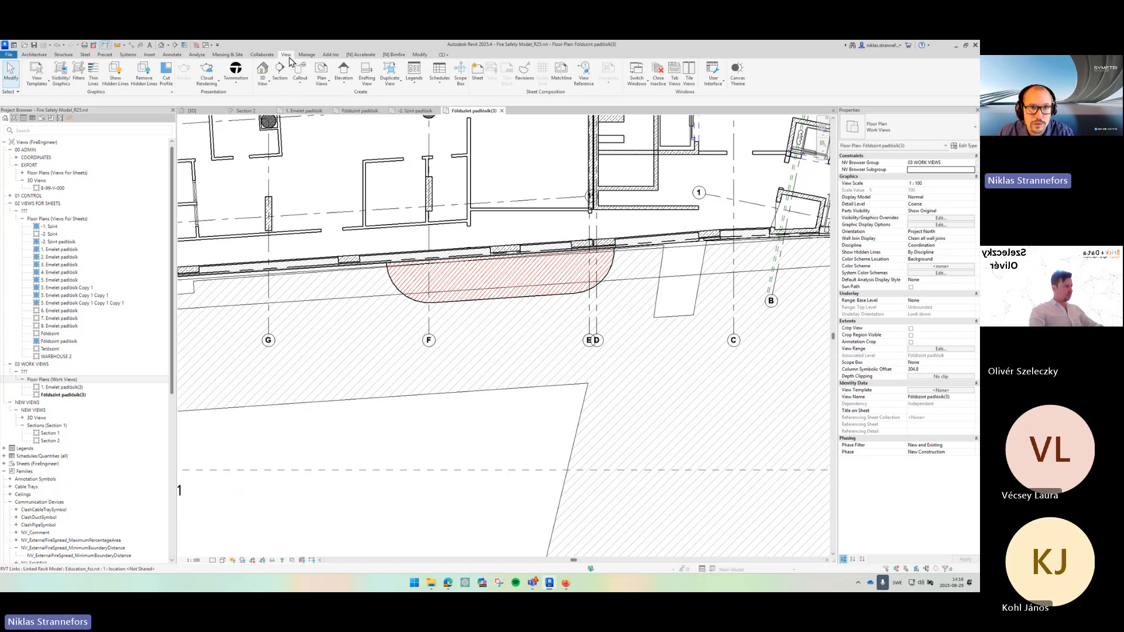
pyautogui.click(330, 88)
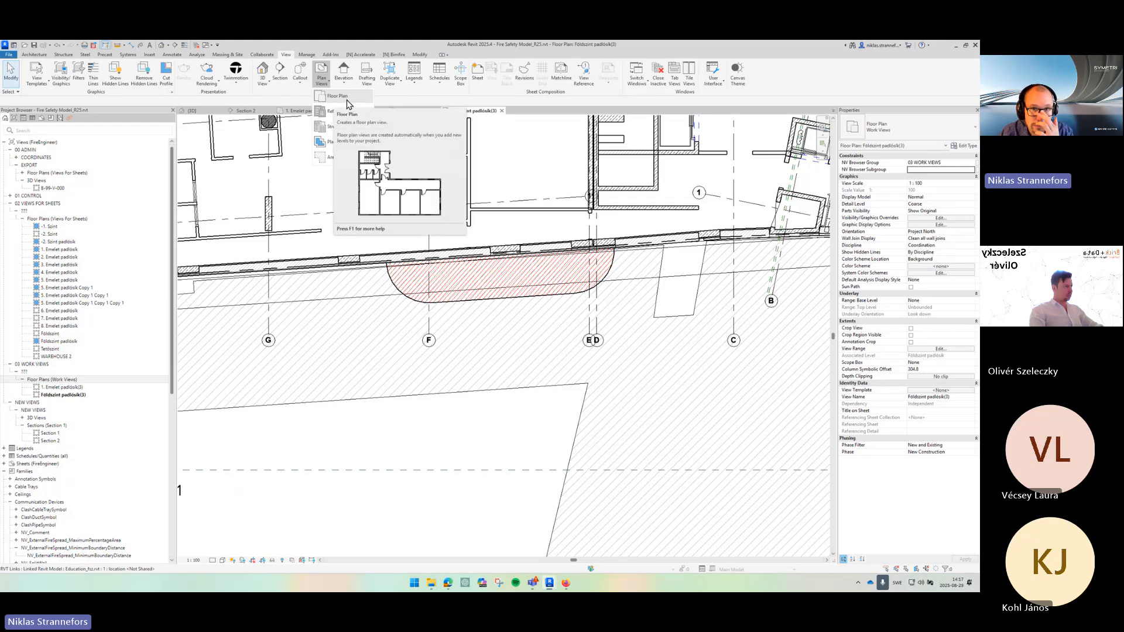
pyautogui.click(39, 56)
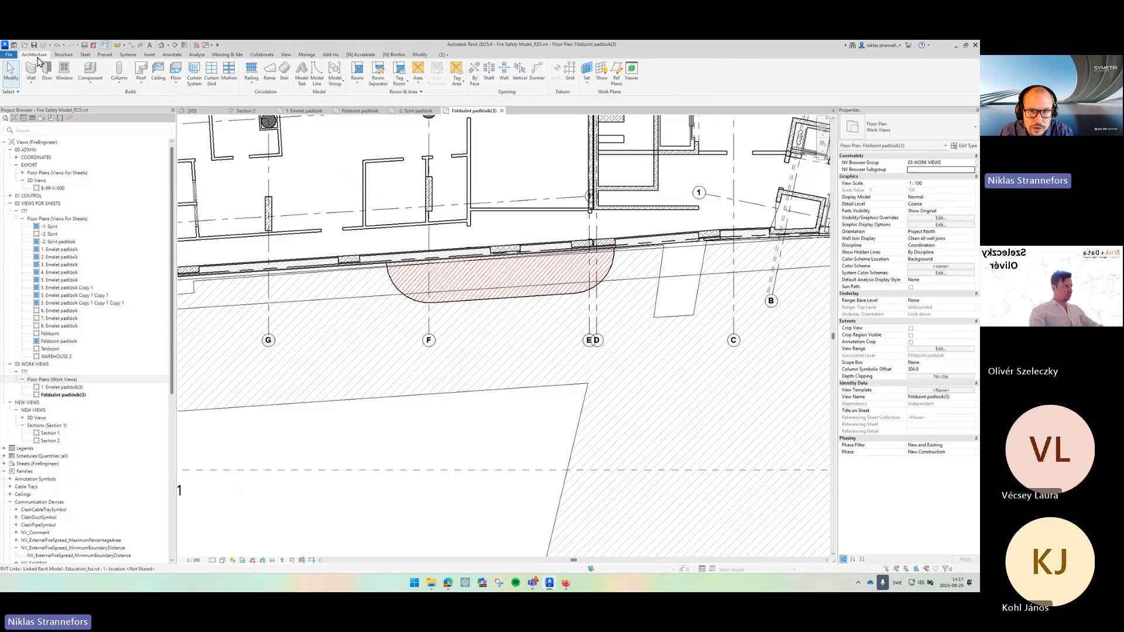
pyautogui.press('r')
pyautogui.press('p')
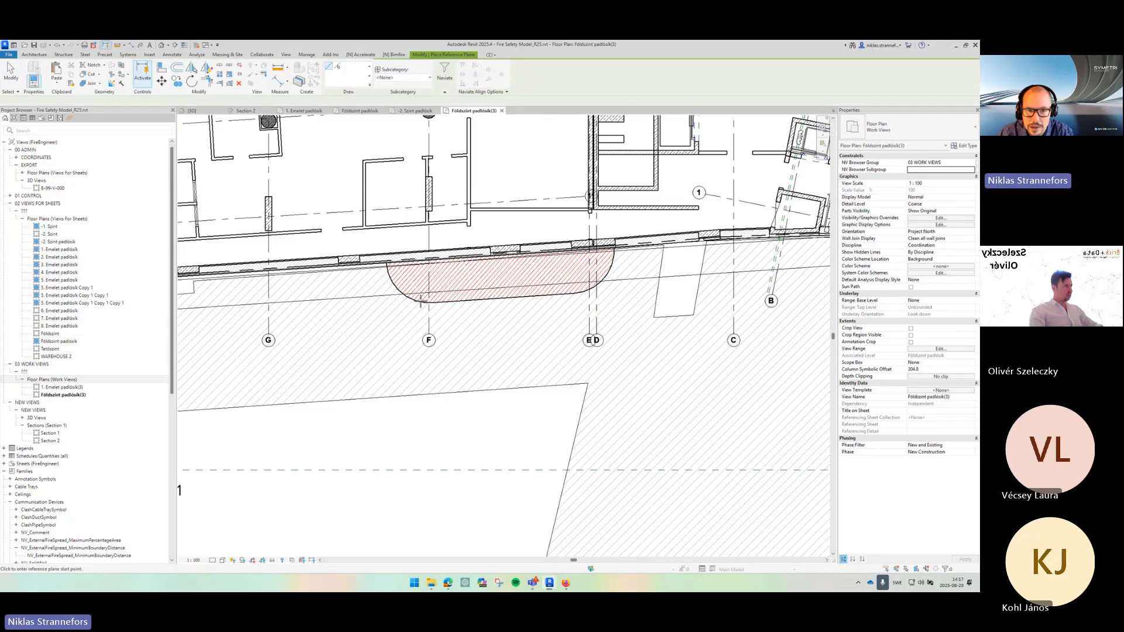
pyautogui.click(664, 246)
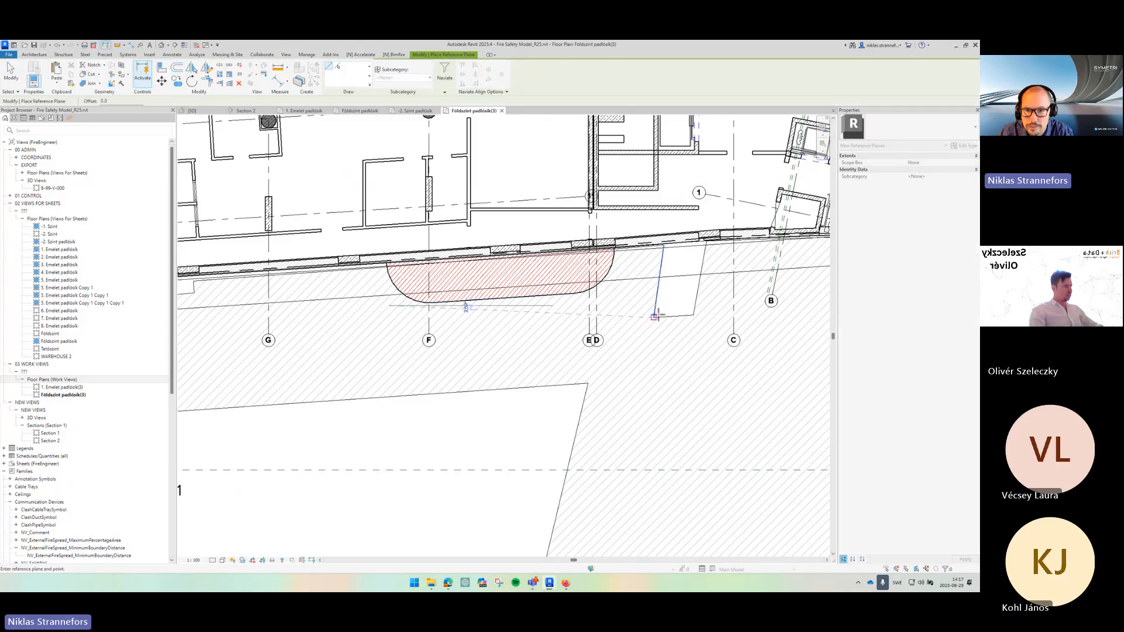
pyautogui.click(617, 291)
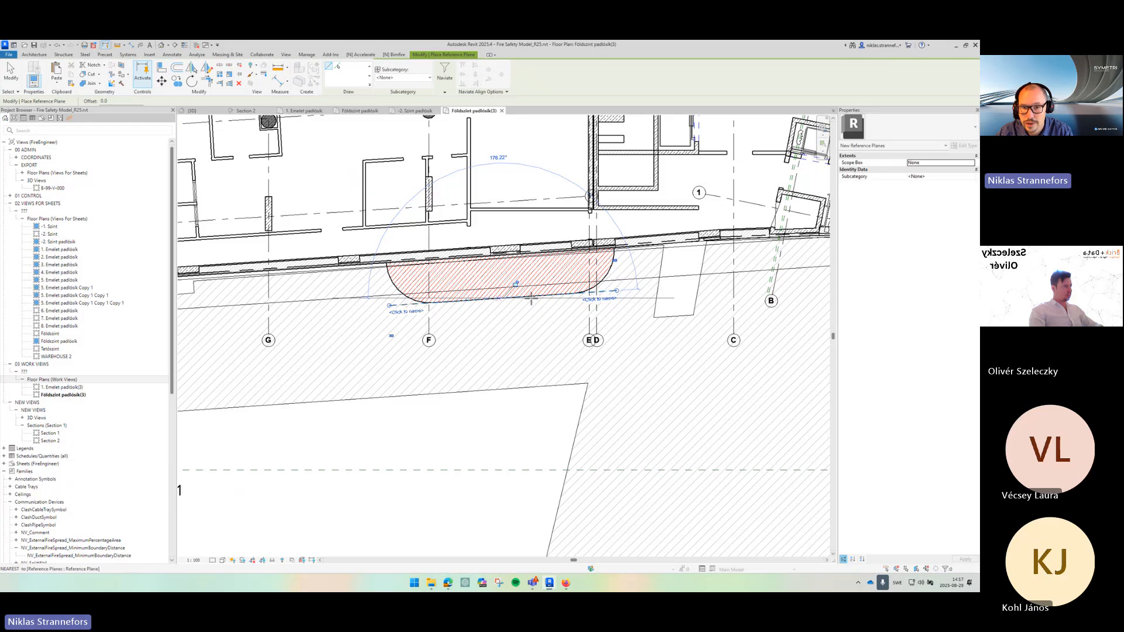
pyautogui.press('Escape')
pyautogui.press('Escape')
# - Cut a new section along the reference plane in front of the fire spread family on the floor plan
pyautogui.scroll(2, 481, 307)
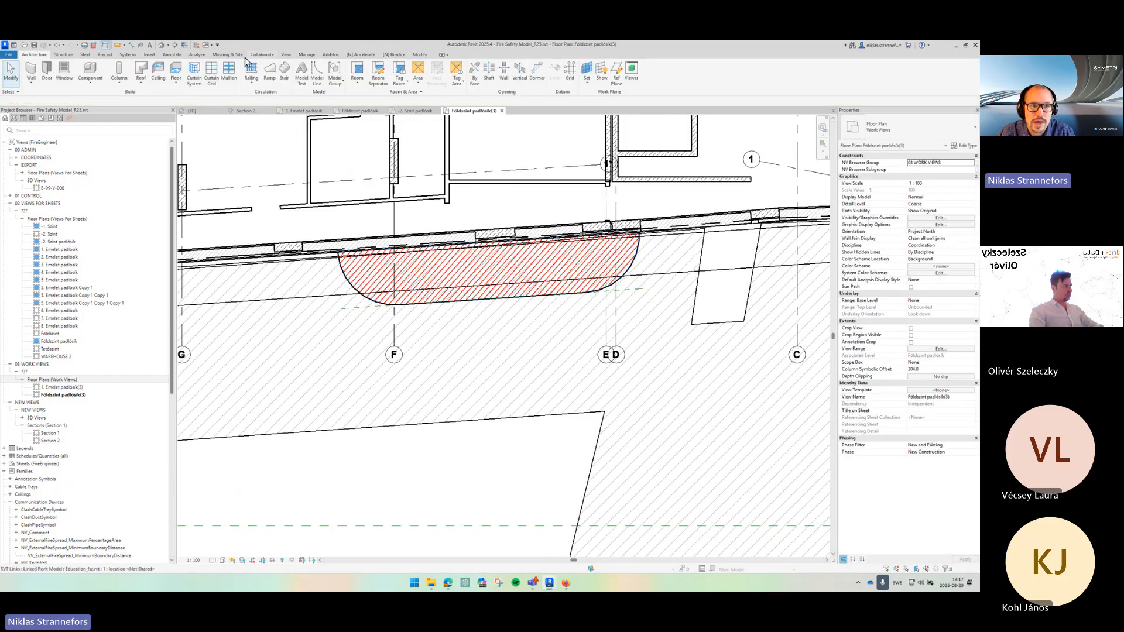
pyautogui.click(284, 54)
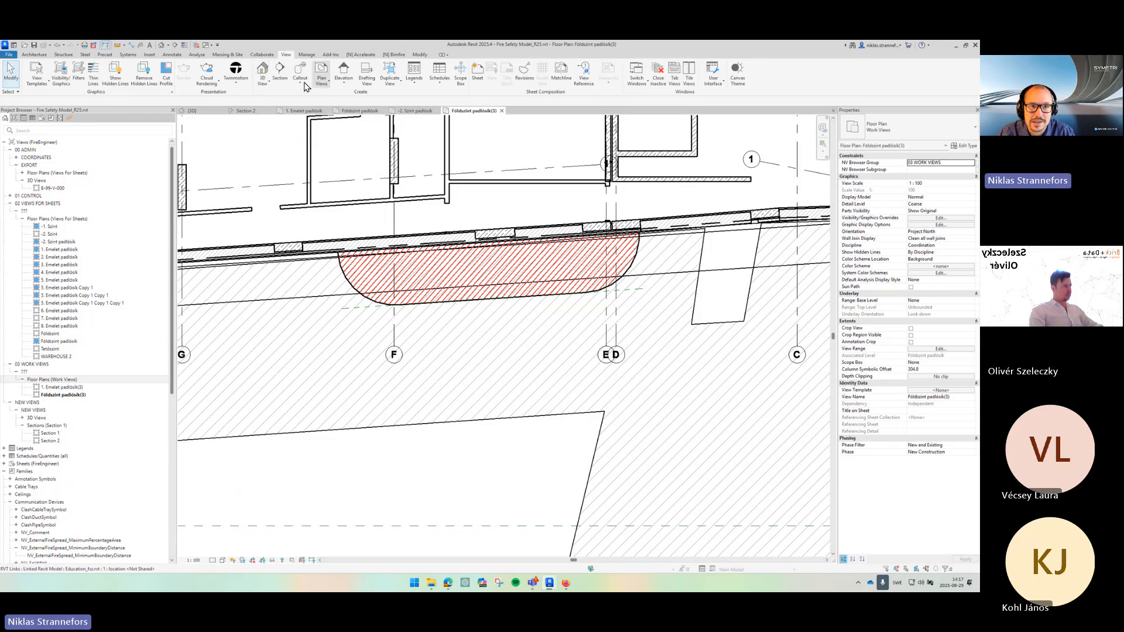
pyautogui.click(353, 309)
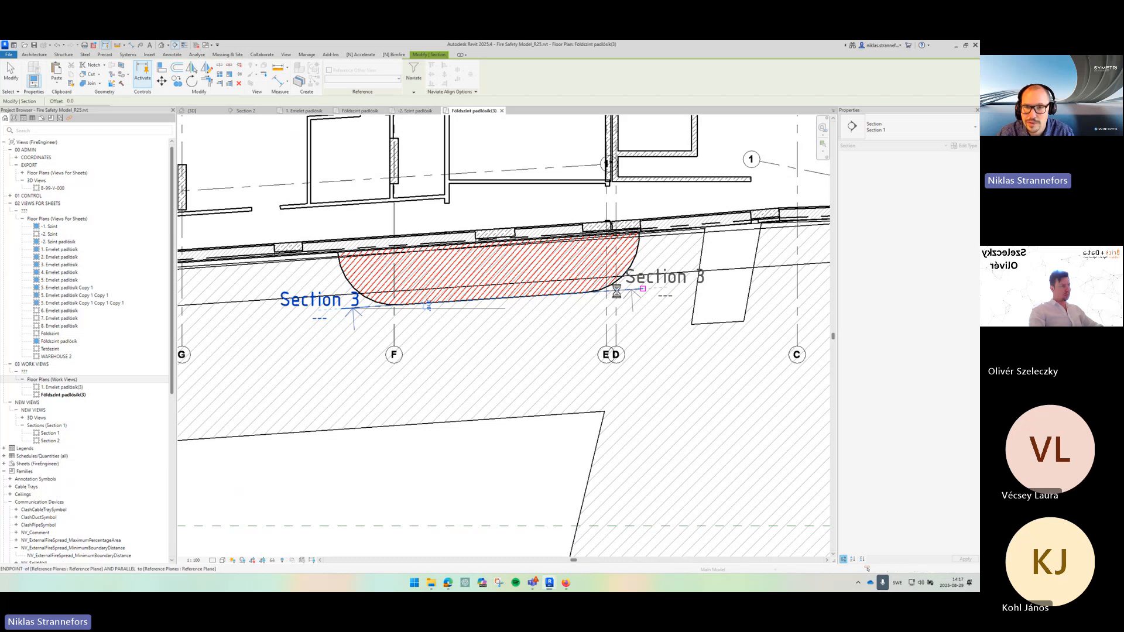
pyautogui.press('Escape')
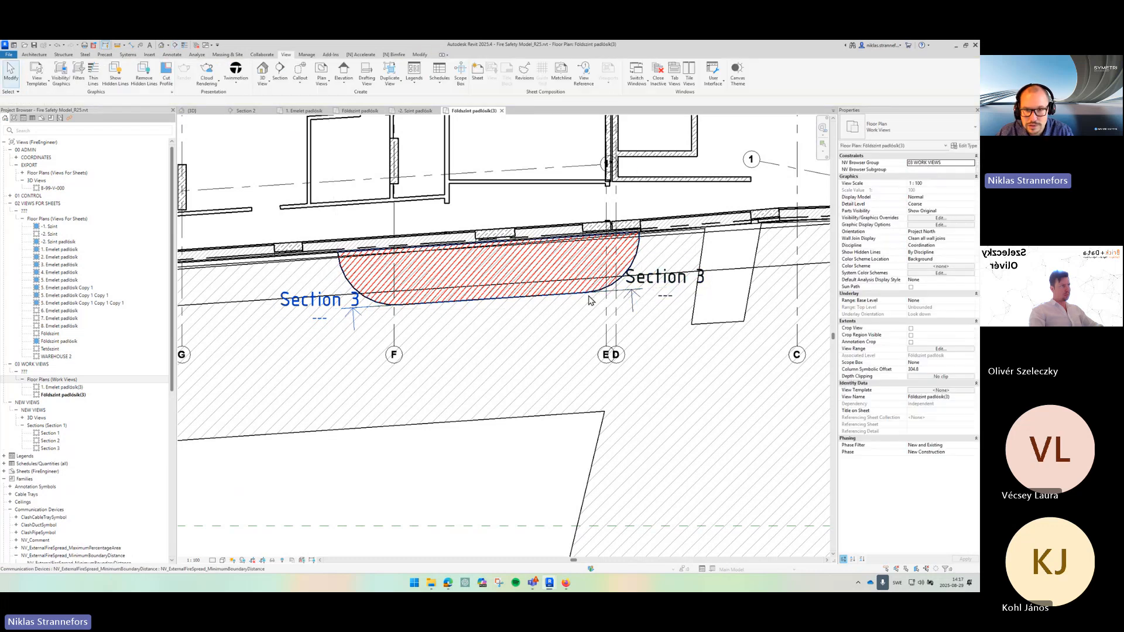
# - Move the Section 3 line slightly outward from the wall
pyautogui.click(601, 298)
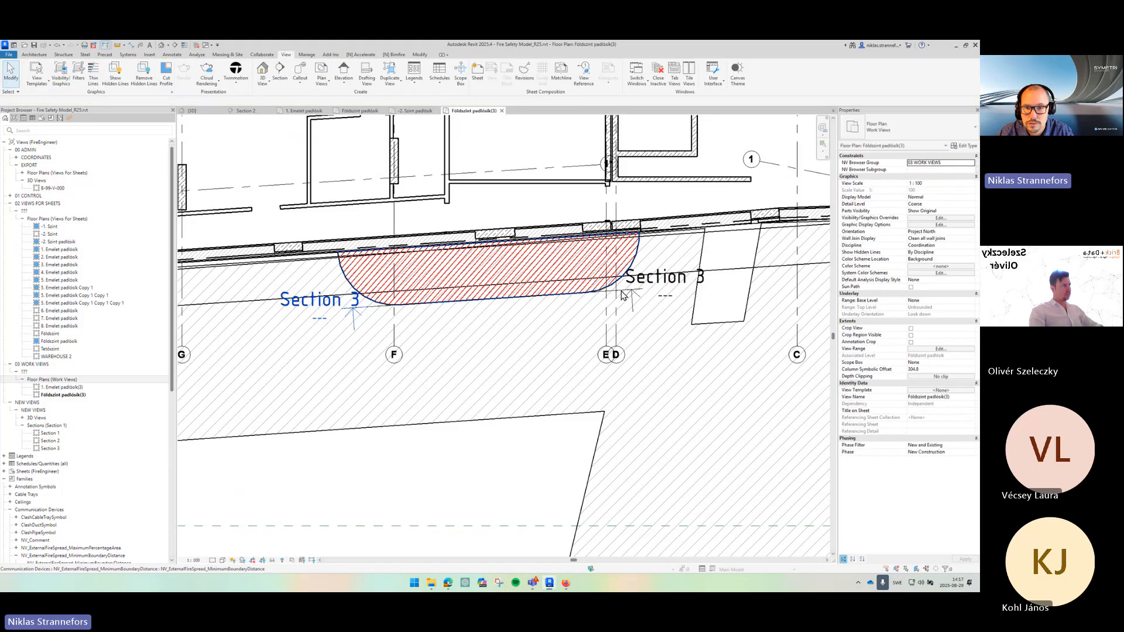
pyautogui.moveTo(593, 295); pyautogui.dragTo(600, 312)
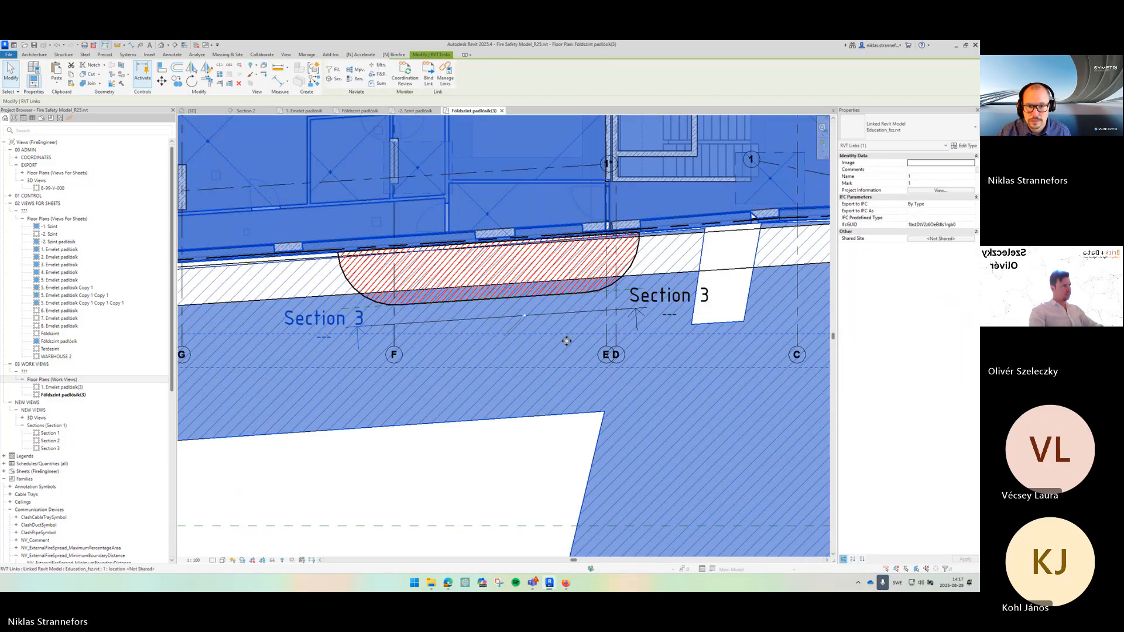
pyautogui.press('Escape')
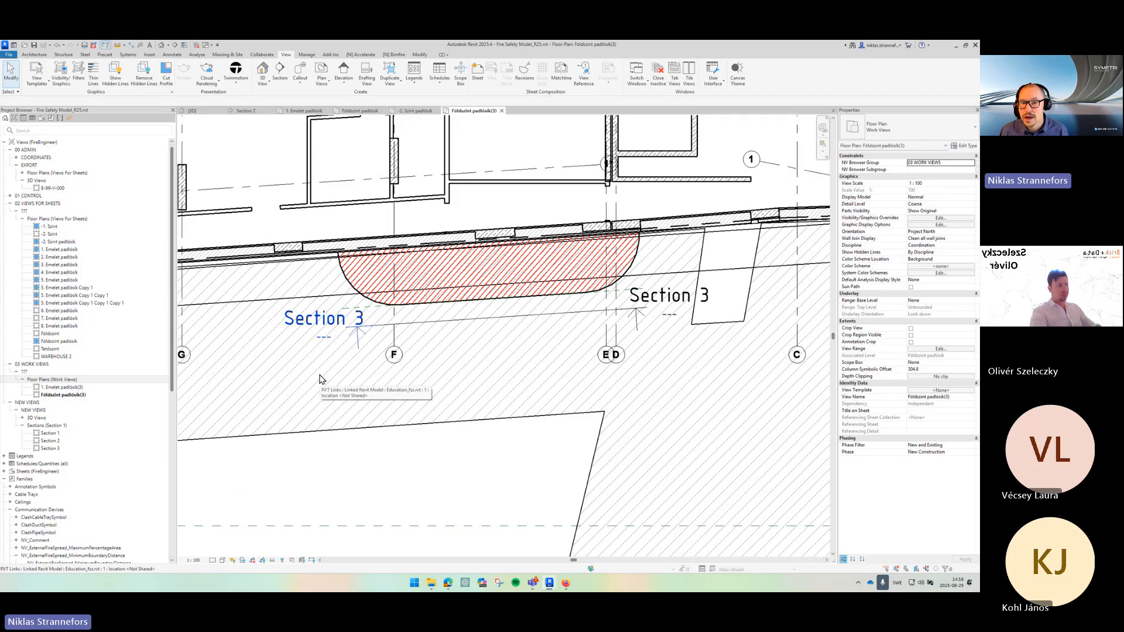
# - Open Section 3 and turn off its crop view to show the whole facade
pyautogui.doubleClick(328, 321)
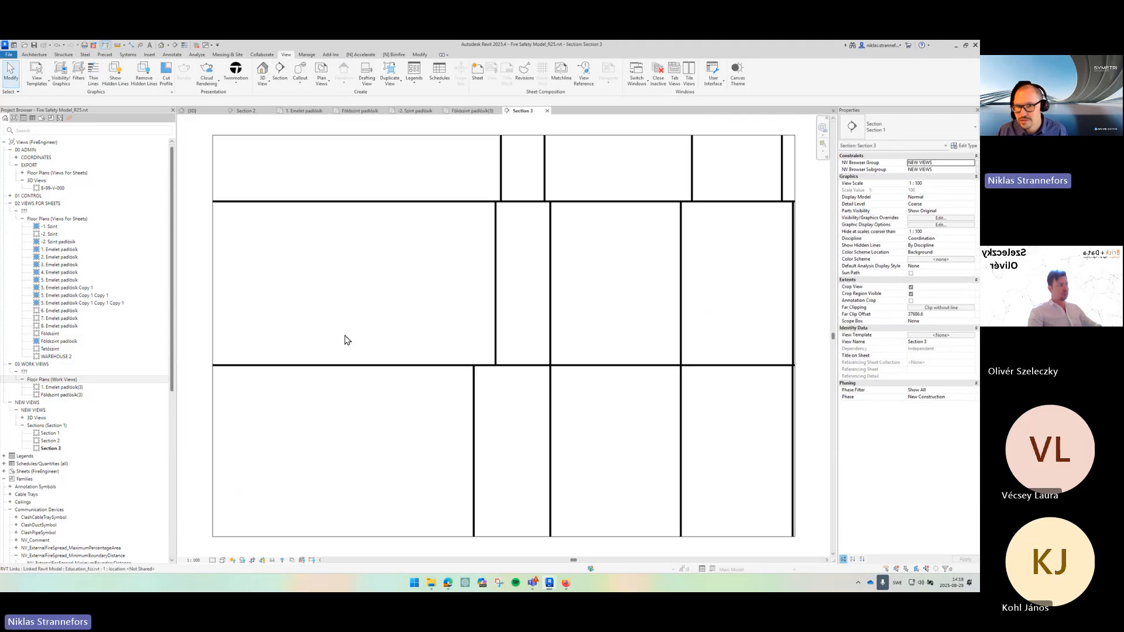
pyautogui.scroll(-5, 344, 336)
pyautogui.moveTo(401, 454); pyautogui.dragTo(456, 437)
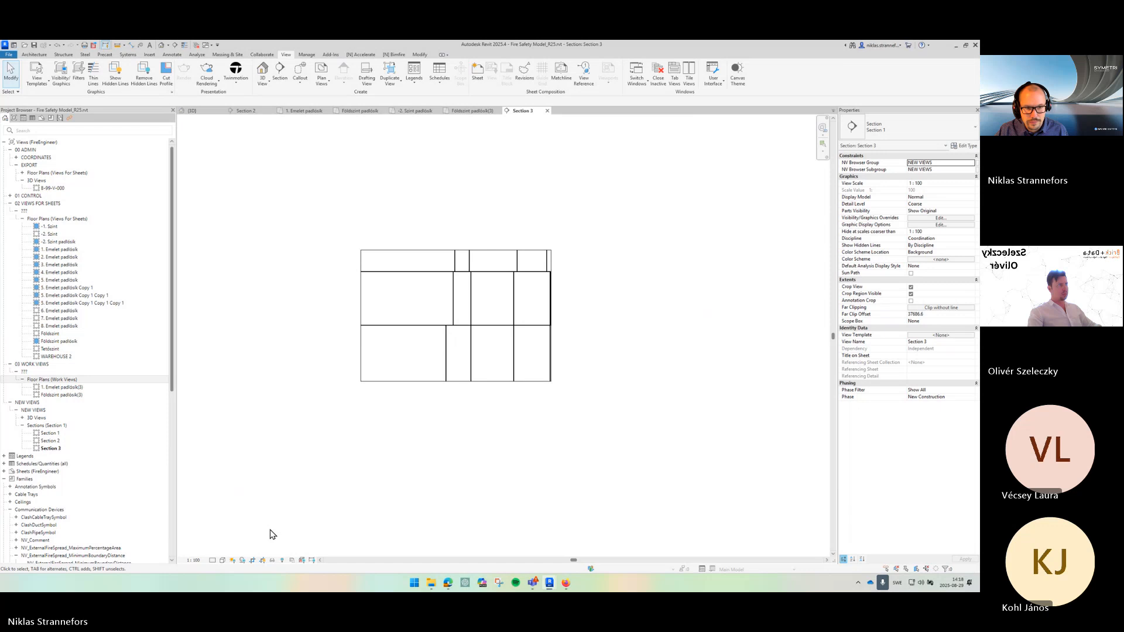
pyautogui.click(253, 563)
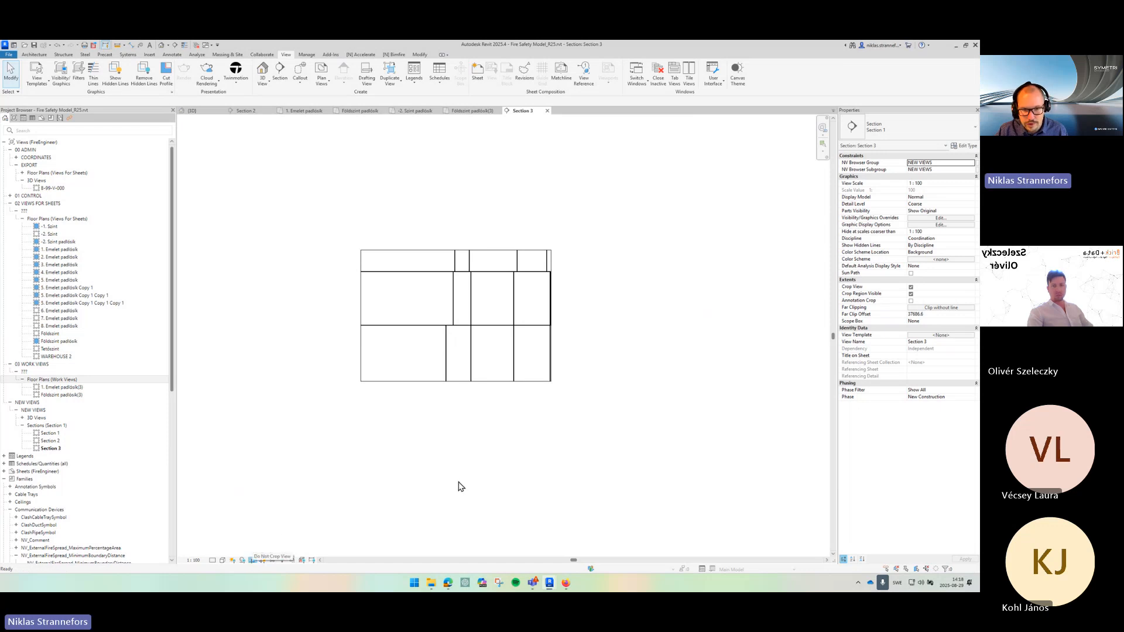
pyautogui.scroll(-1, 461, 486)
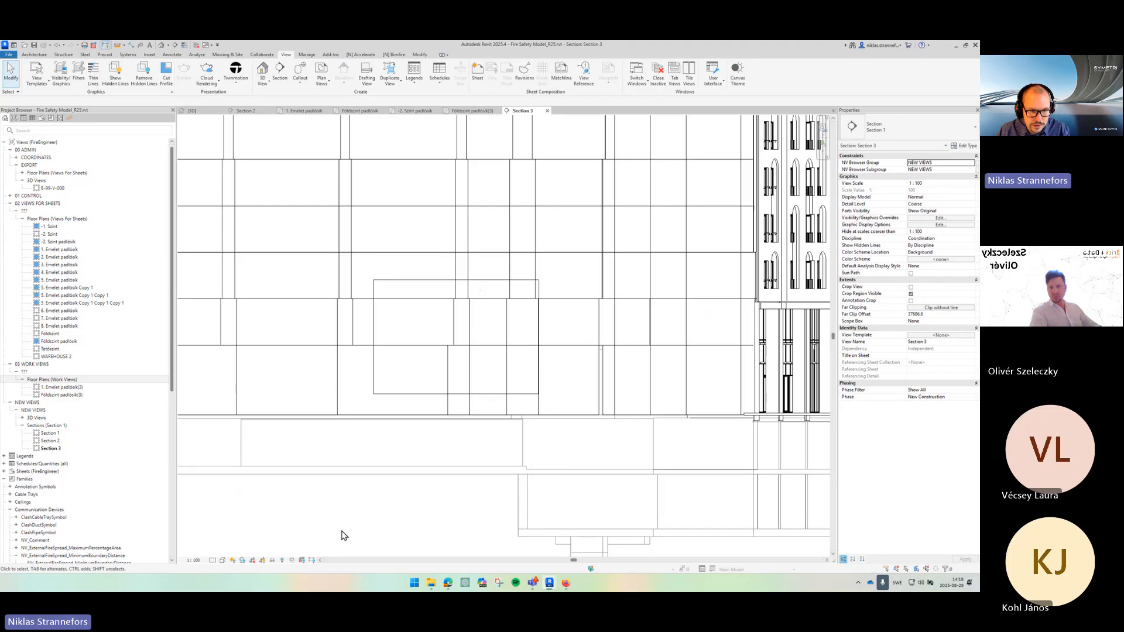
pyautogui.click(260, 561)
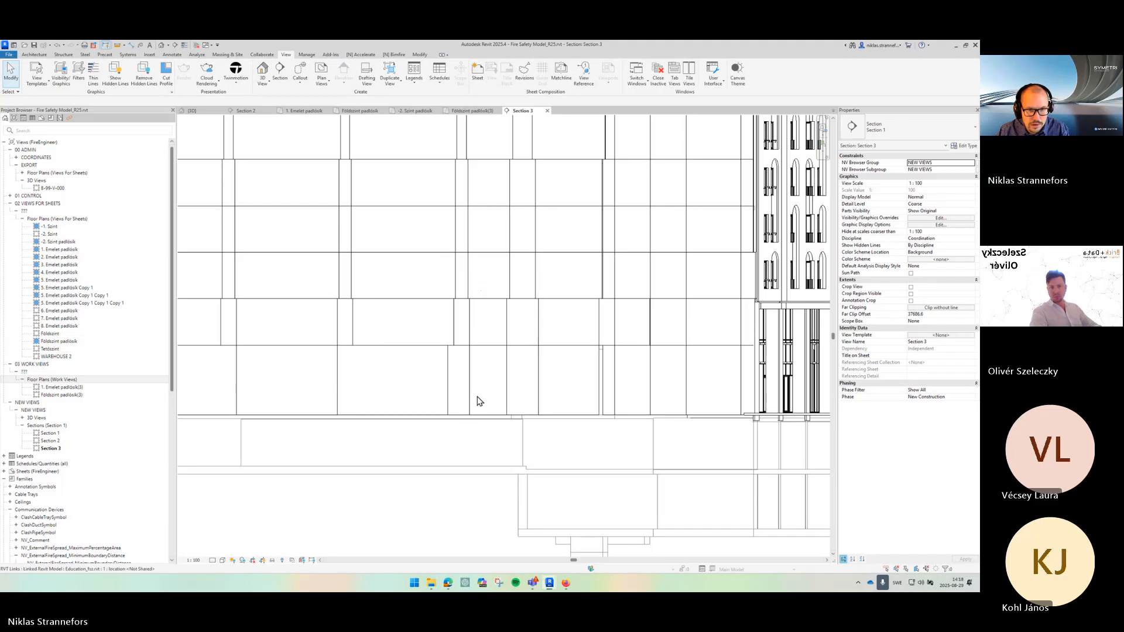
# - Turn on the Communication Devices category in the section's visibility/graphic overrides
pyautogui.press('v')
pyautogui.press('v')
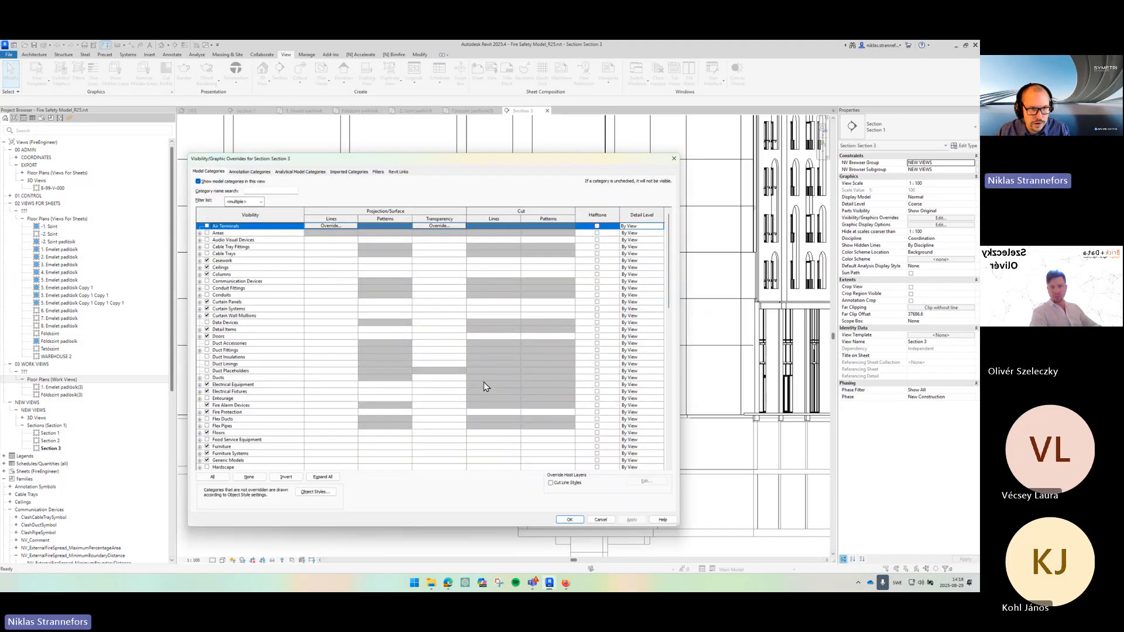
pyautogui.click(209, 283)
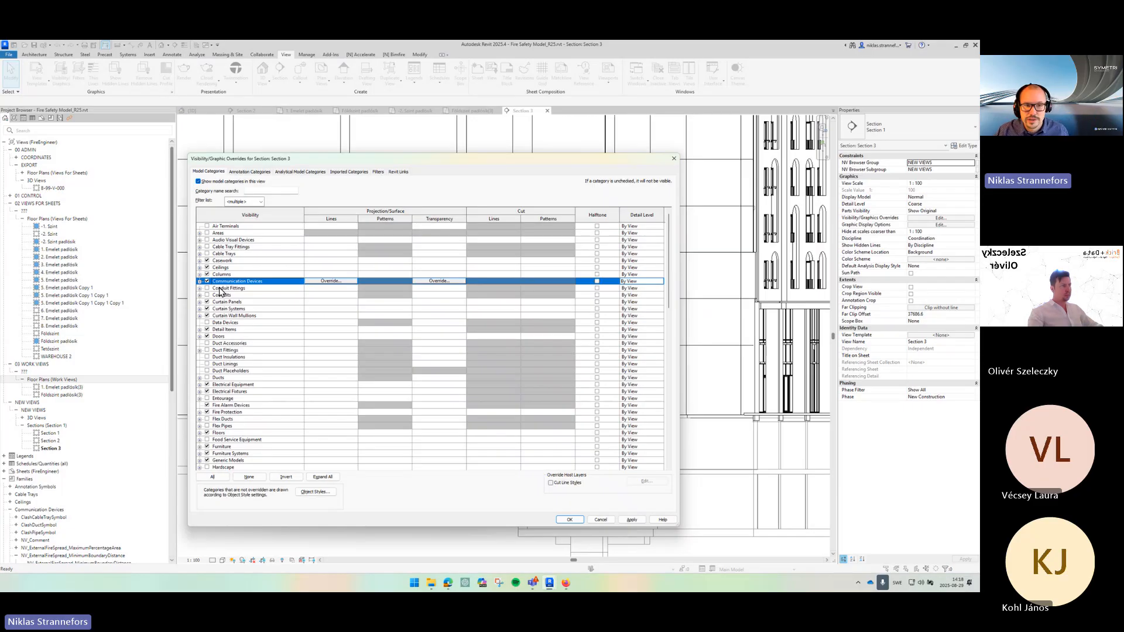
pyautogui.click(569, 520)
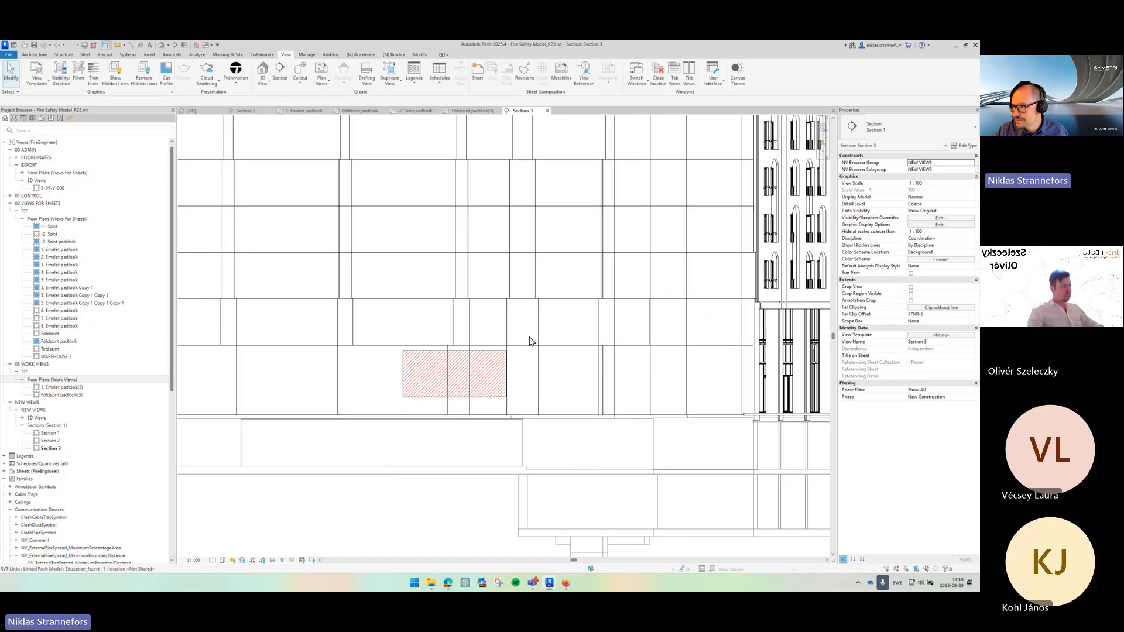
# - Stretch the fire spread family in the section to cover the facade, about 13170 mm wide and 11800 mm high
pyautogui.click(472, 398)
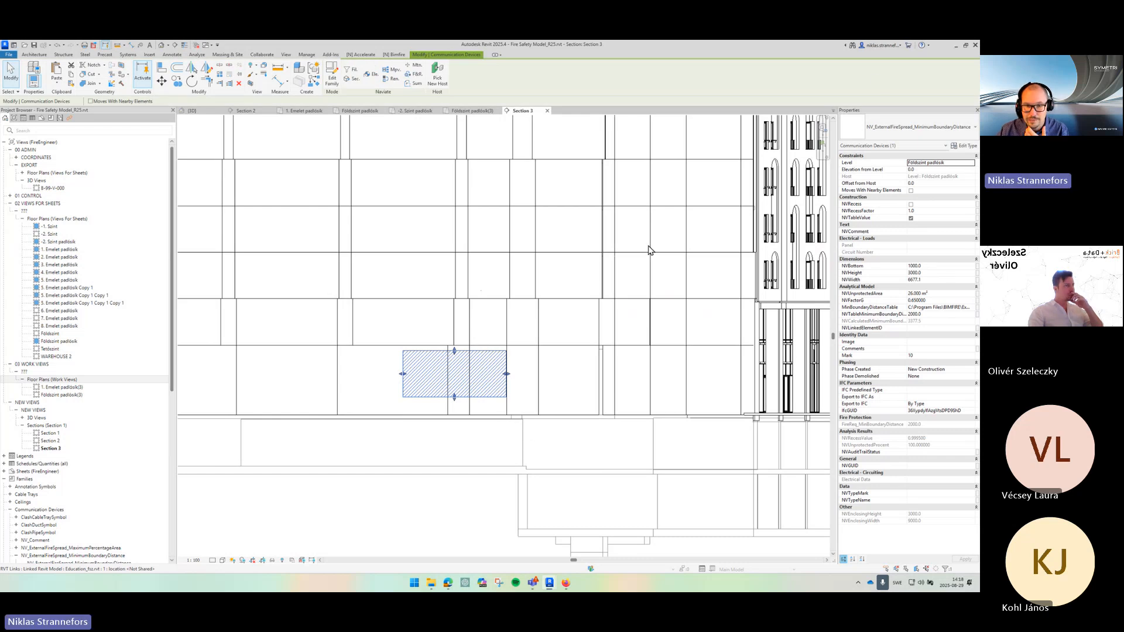
pyautogui.click(555, 360)
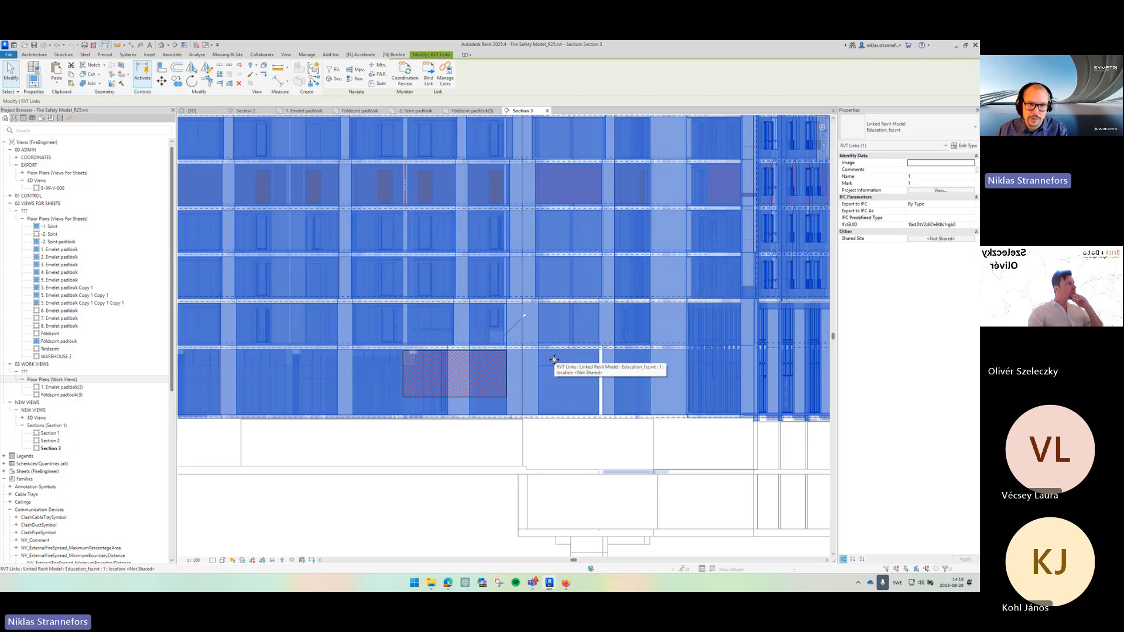
pyautogui.press('Escape')
pyautogui.scroll(3, 482, 347)
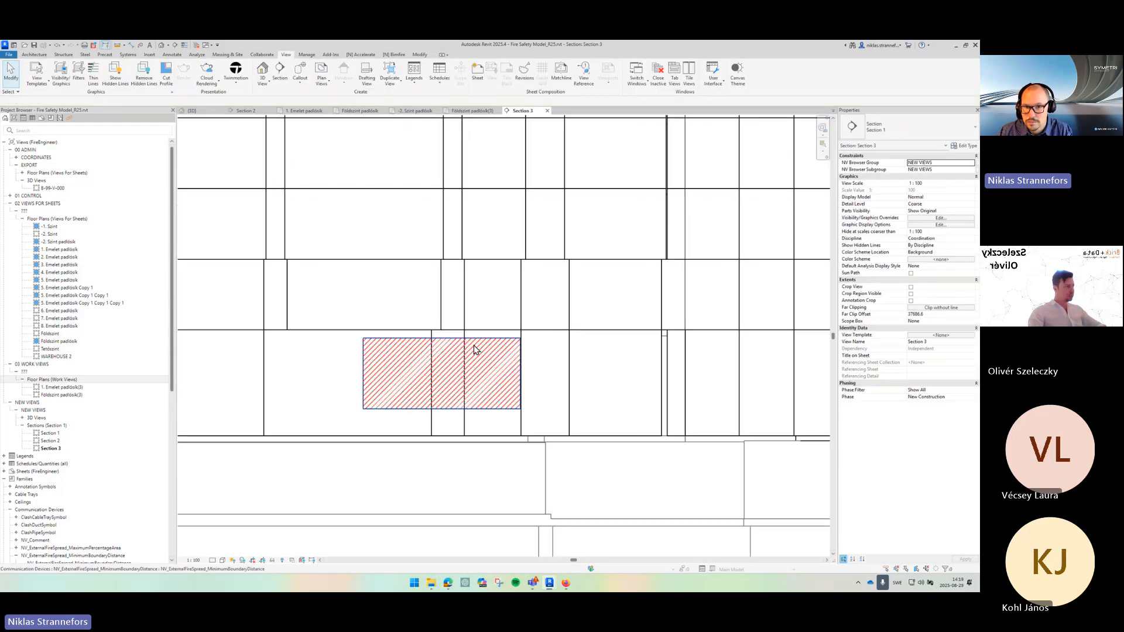
pyautogui.click(452, 345)
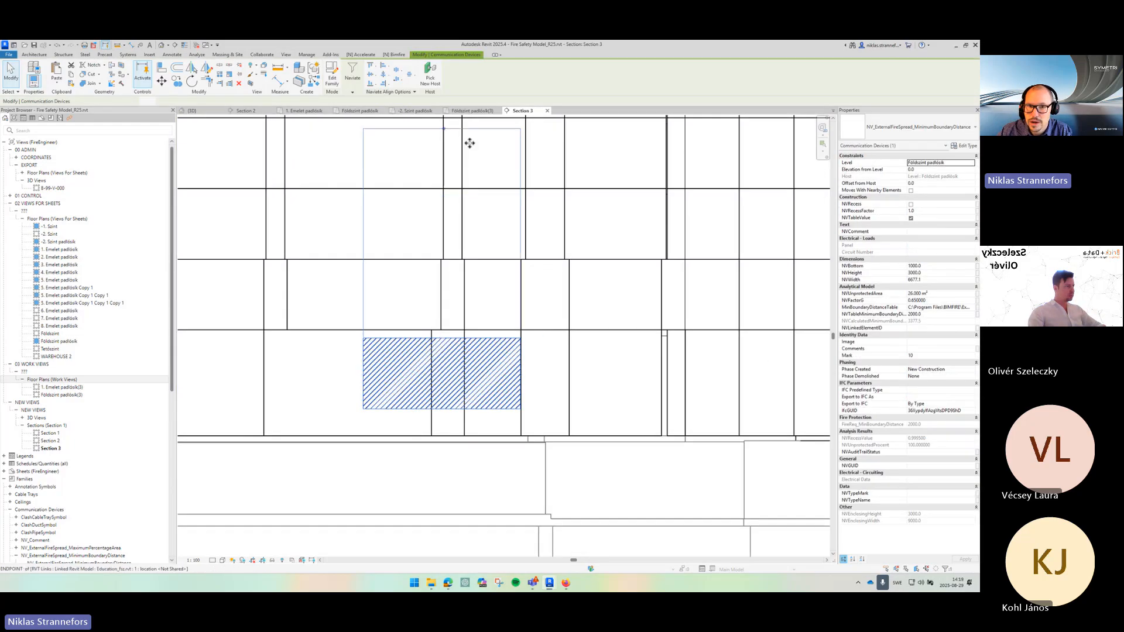
pyautogui.scroll(-2, 490, 180)
pyautogui.moveTo(515, 239); pyautogui.dragTo(552, 237)
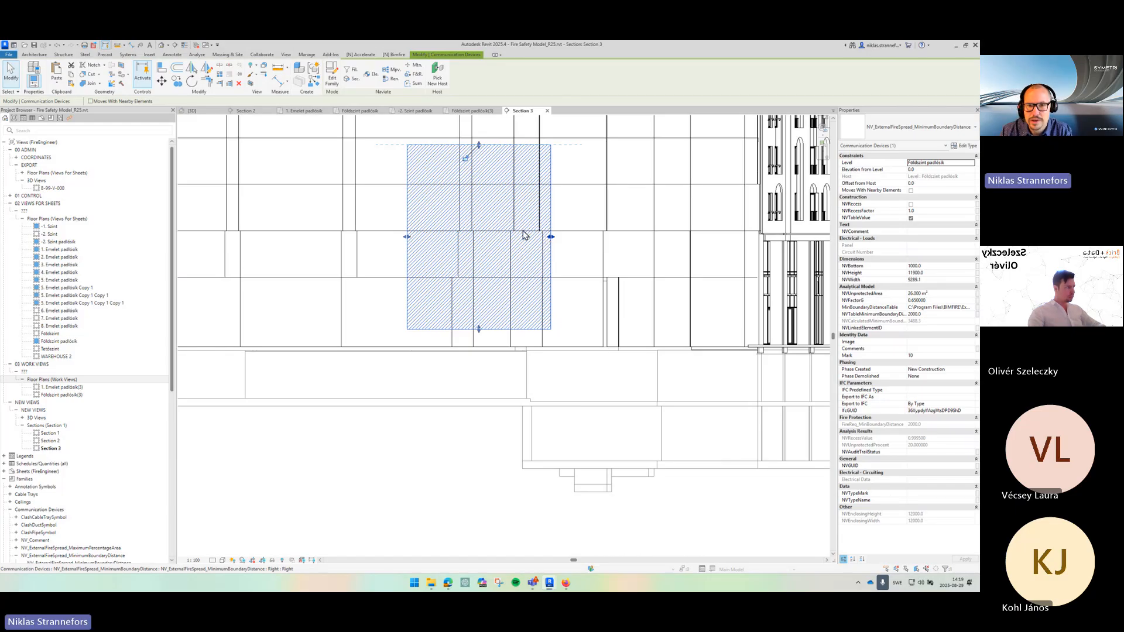
pyautogui.moveTo(551, 237); pyautogui.dragTo(585, 237)
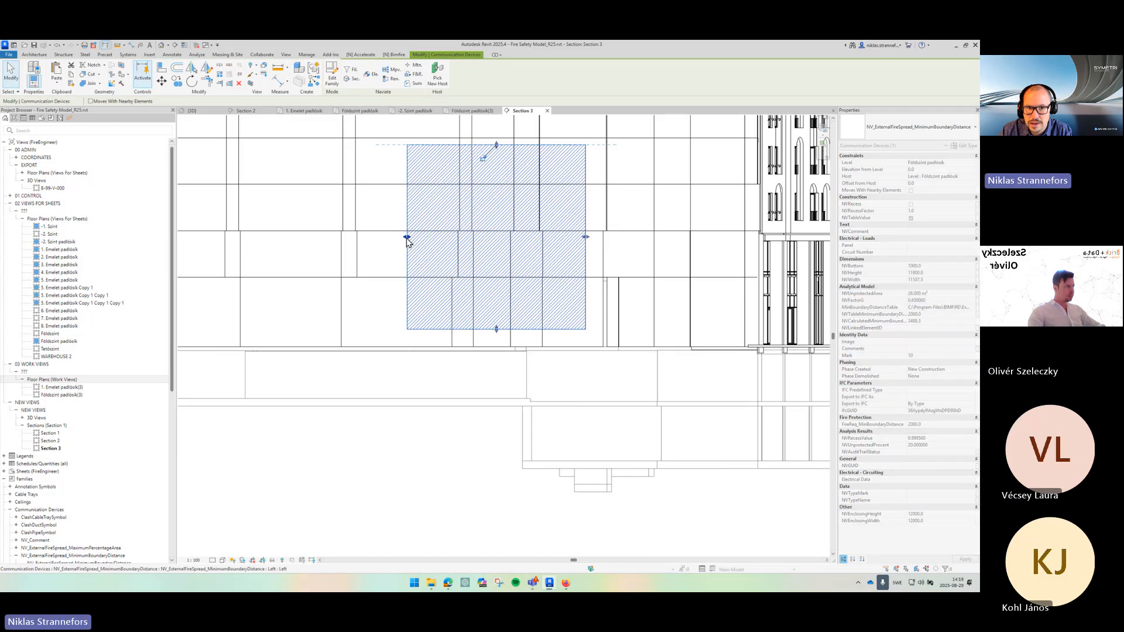
pyautogui.moveTo(407, 240); pyautogui.dragTo(352, 241)
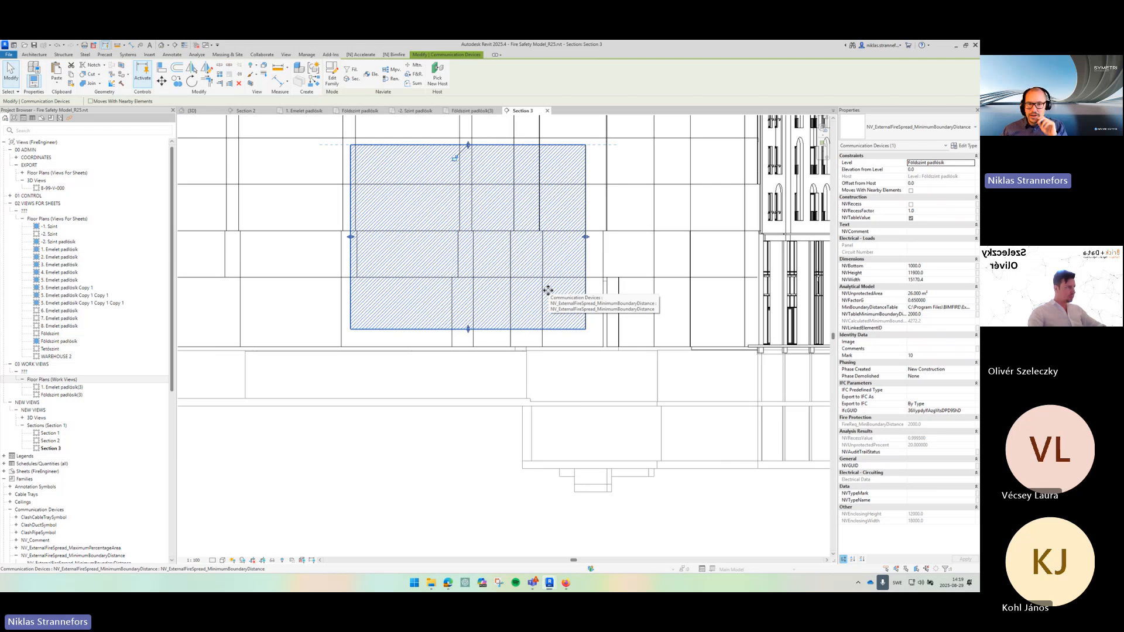
# - Switch to the BR187-2014 PDF and examine the building elevation example with its window sizes
pyautogui.scroll(4, 469, 329)
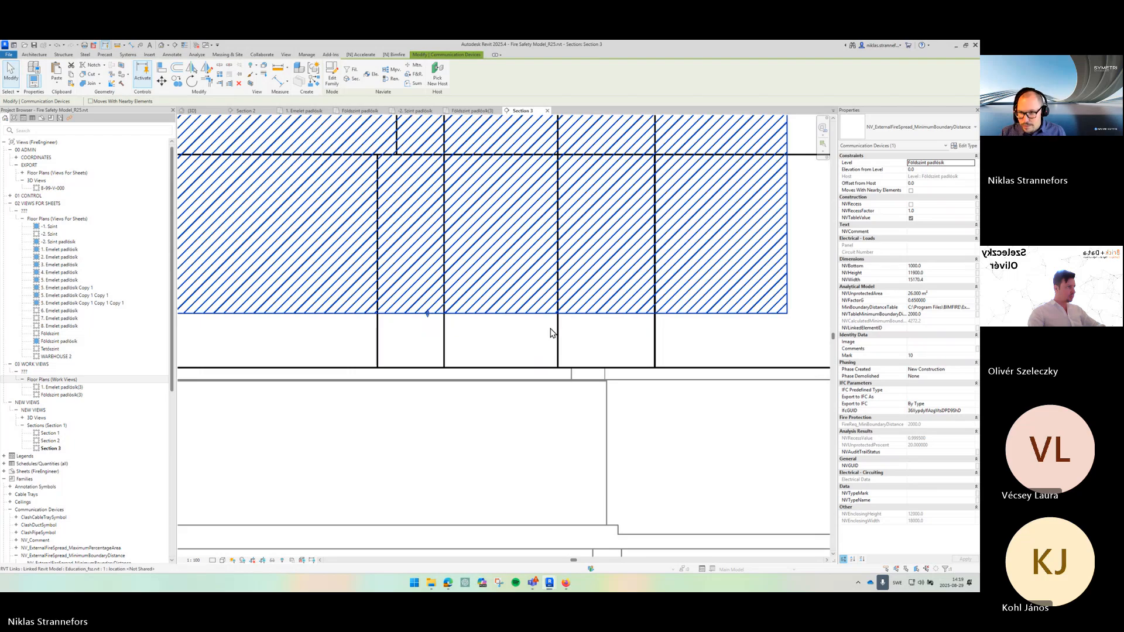
pyautogui.scroll(-3, 509, 419)
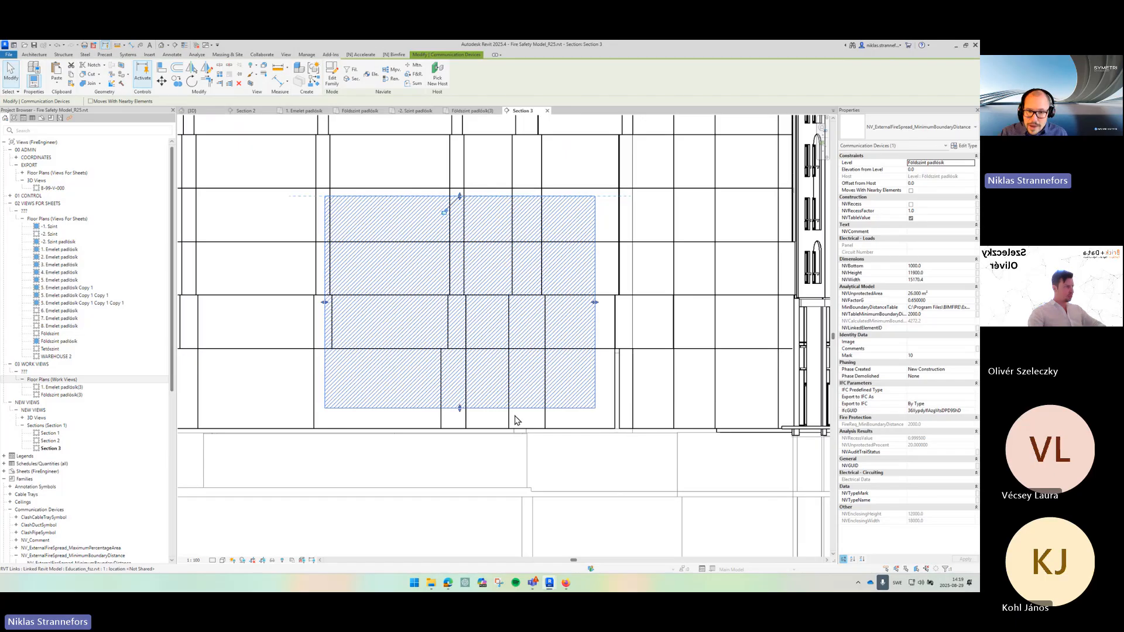
pyautogui.moveTo(451, 584)
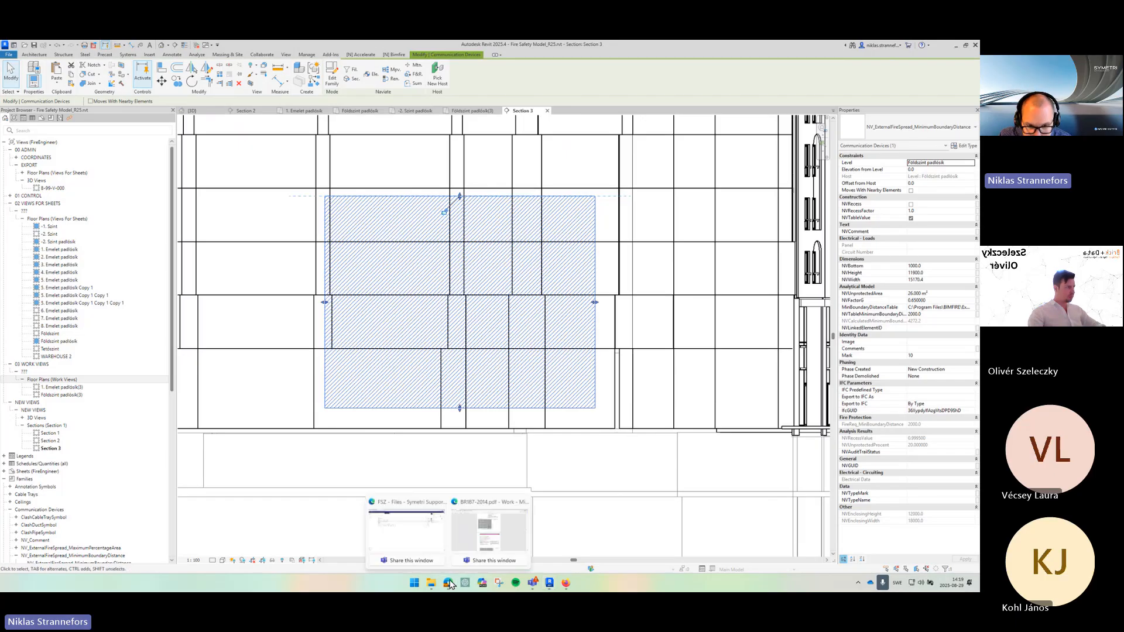
pyautogui.click(494, 533)
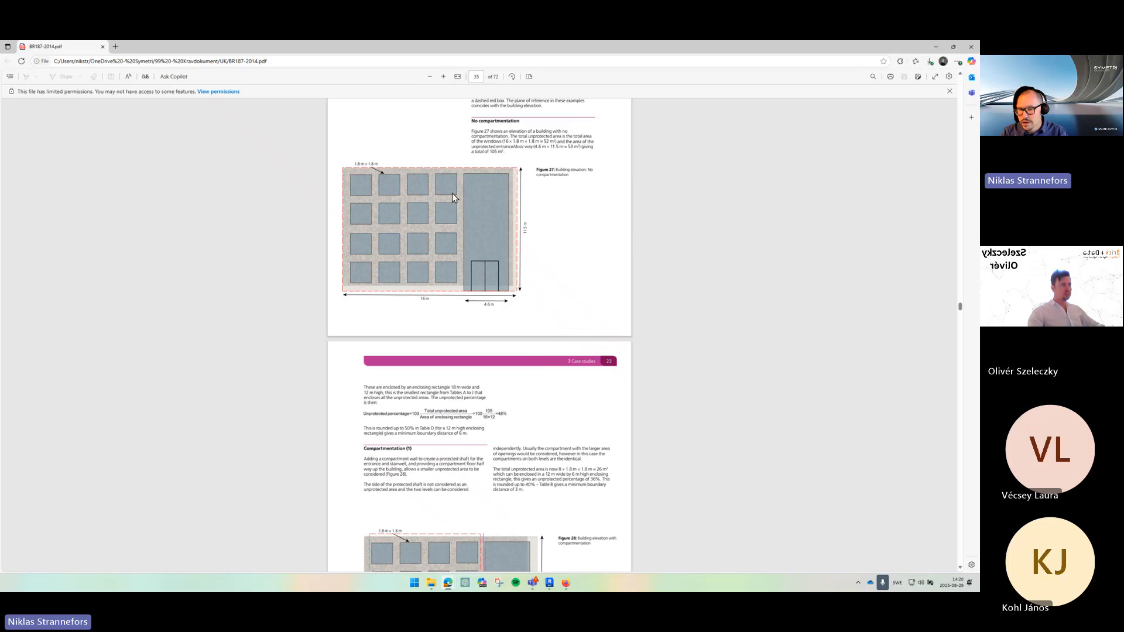
pyautogui.moveTo(355, 165); pyautogui.dragTo(386, 169)
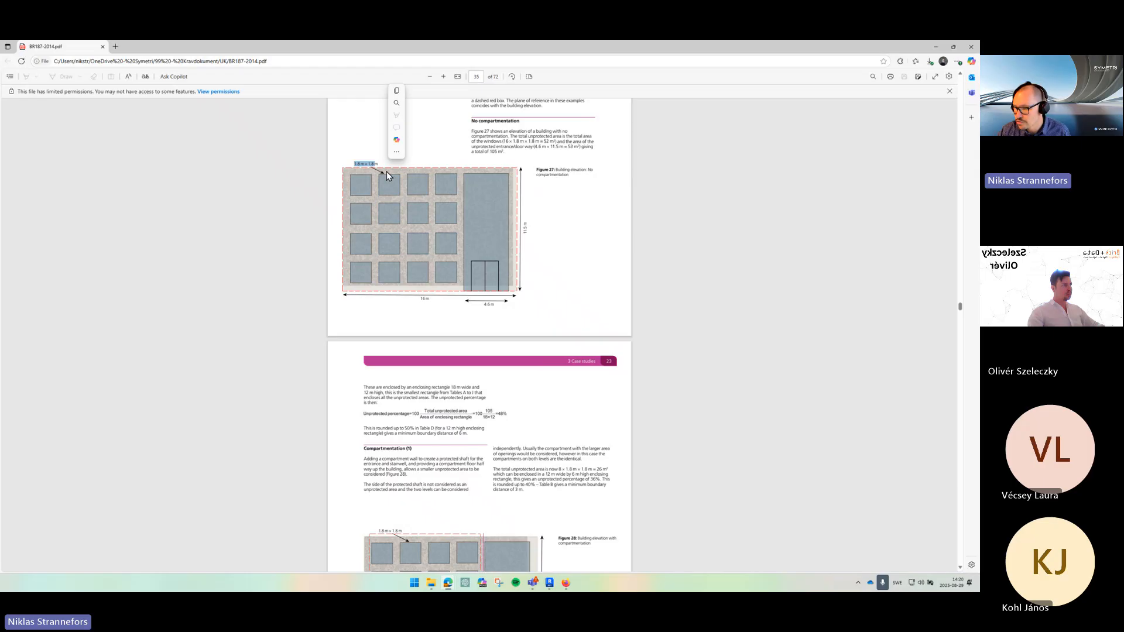
# - Set the fire spread family's unprotected area to 45 m² and return to the Földszint padlás(3) floor plan
pyautogui.click(932, 52)
pyautogui.click(924, 295)
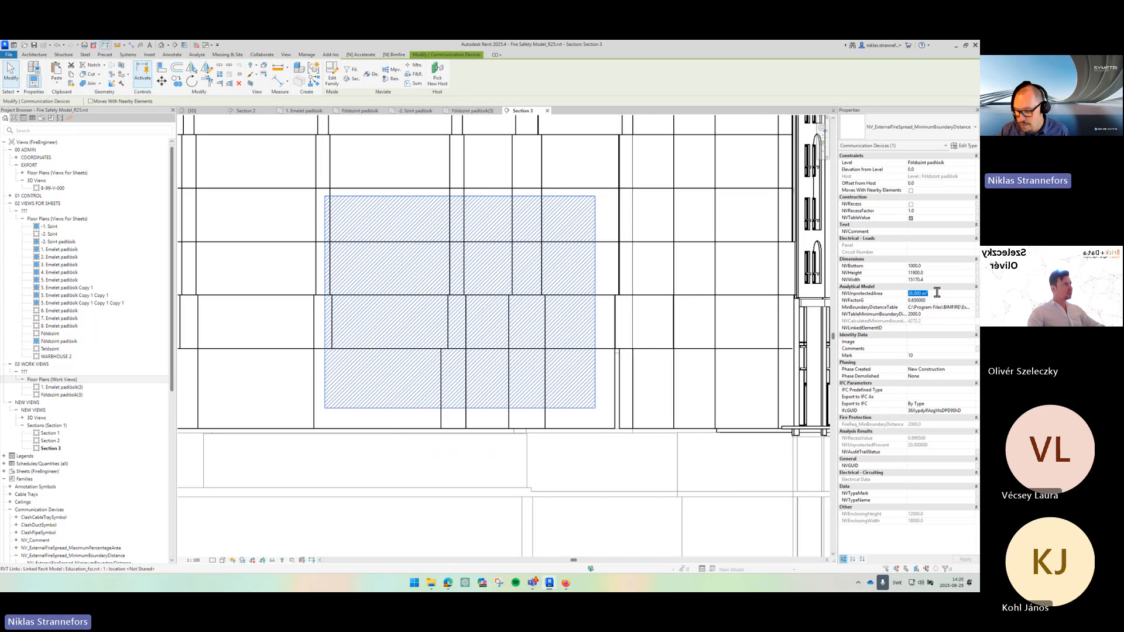
pyautogui.write('45')
pyautogui.press('Return')
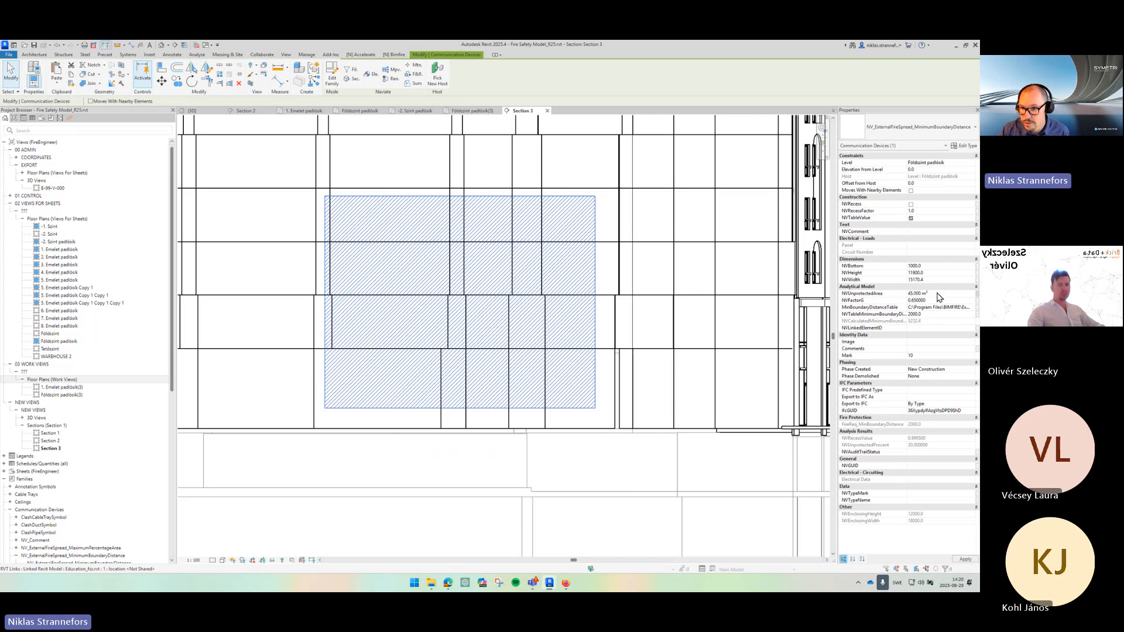
pyautogui.click(474, 110)
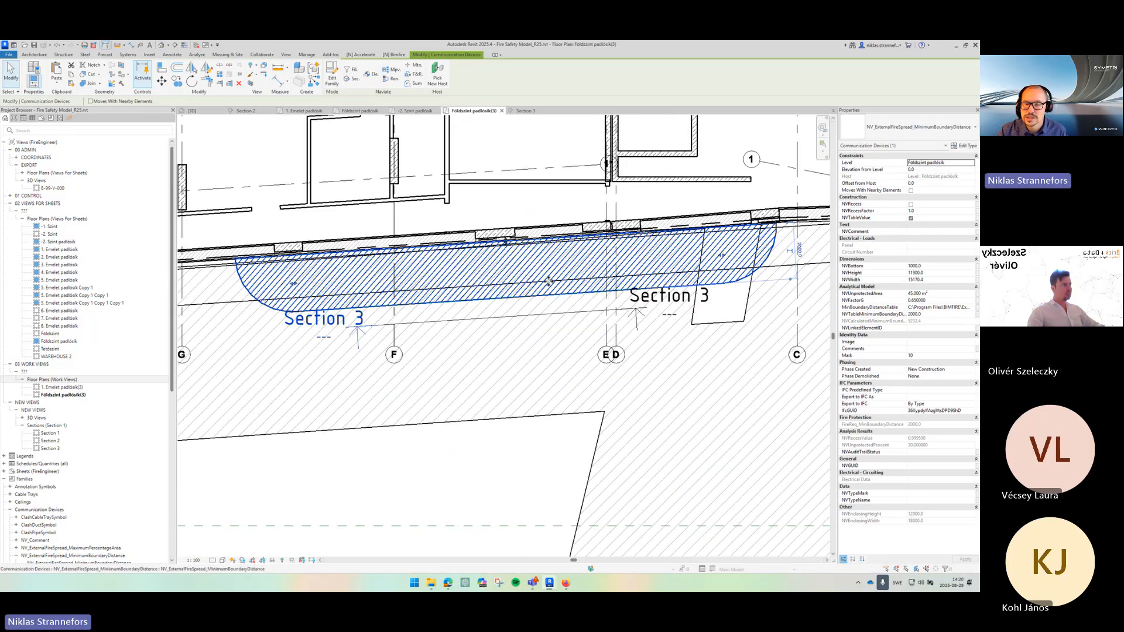
# - Select the fire spread family in the floor plan and inspect its minimum boundary distance table file path property
pyautogui.click(562, 372)
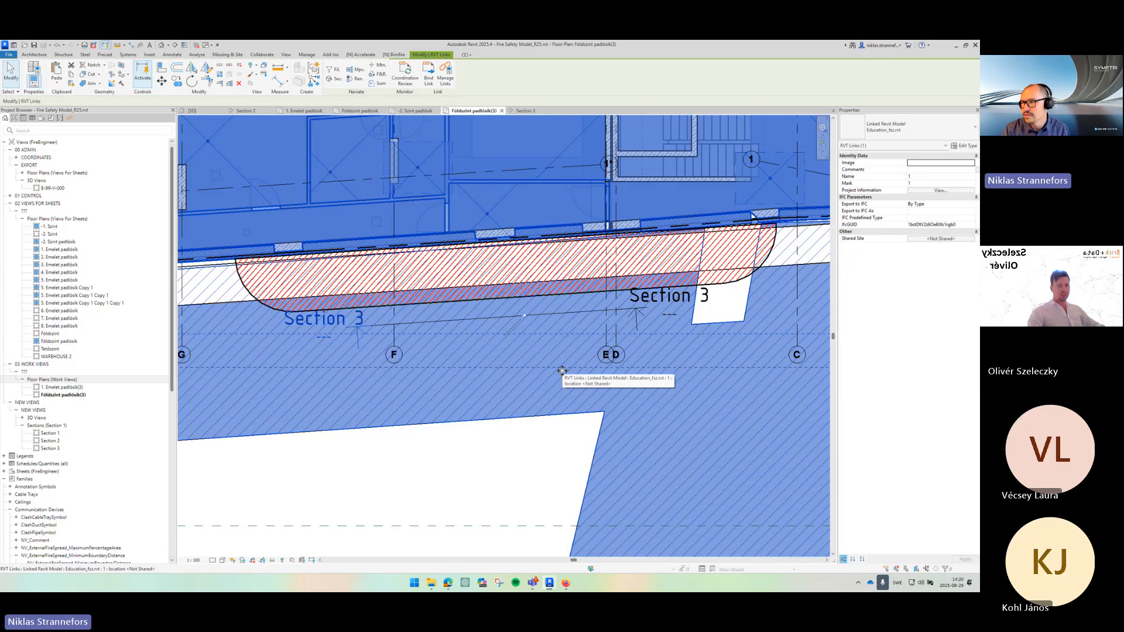
pyautogui.click(561, 290)
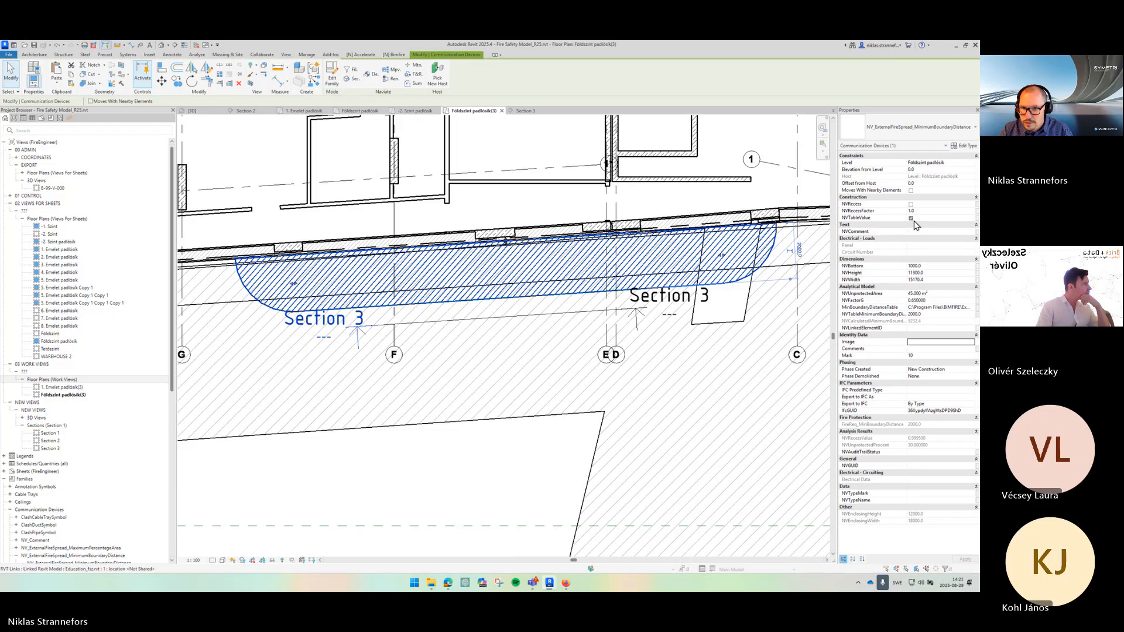
pyautogui.moveTo(896, 327)
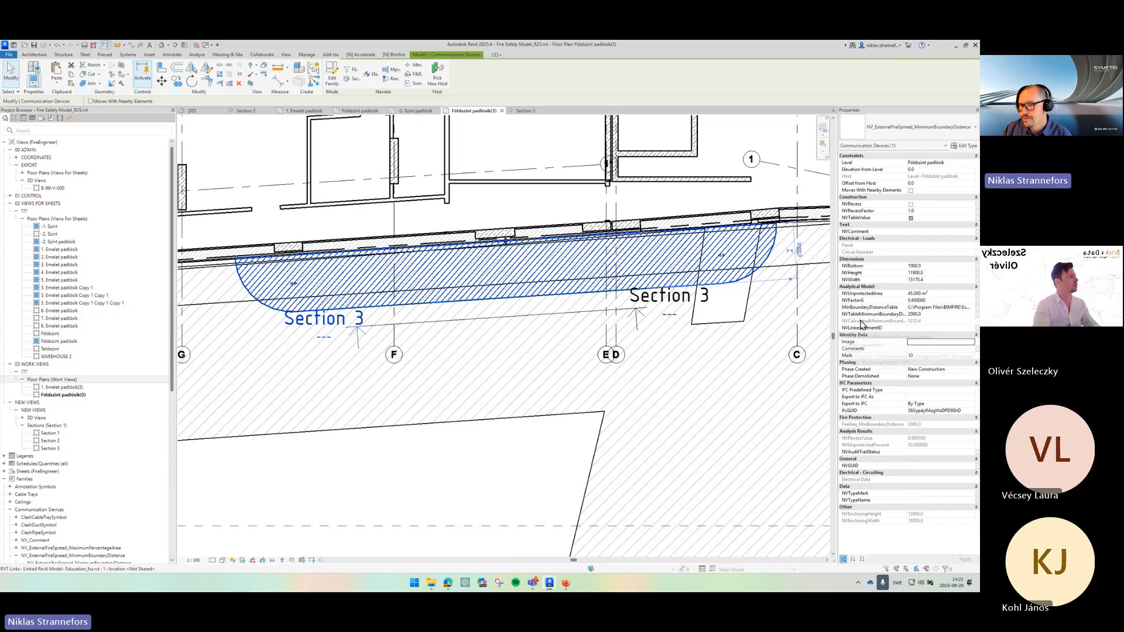
pyautogui.moveTo(862, 324)
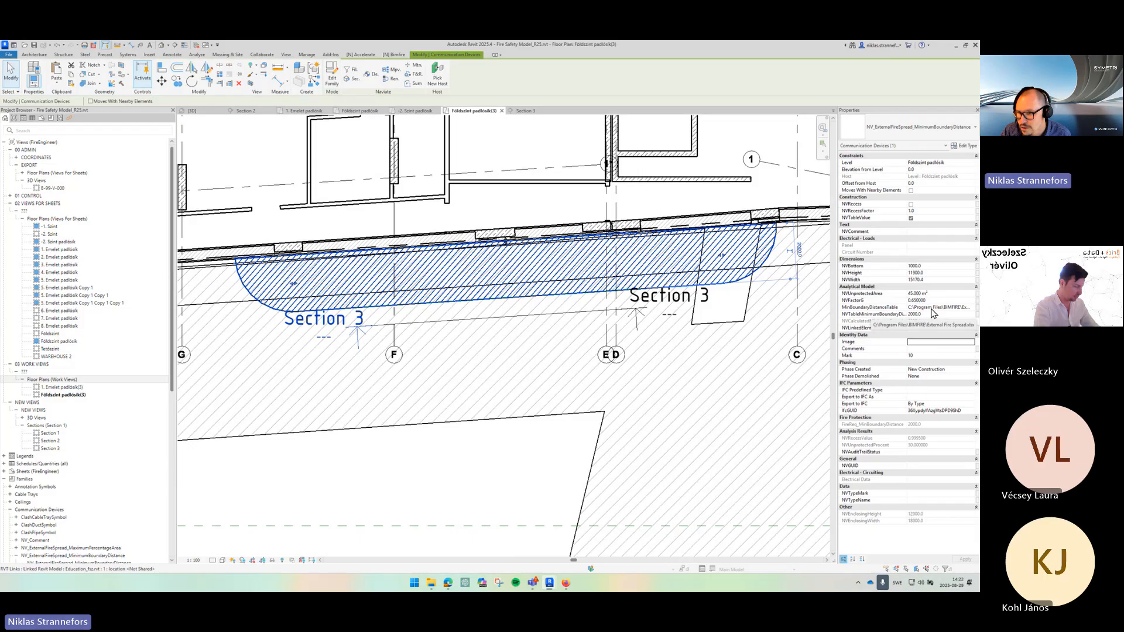
pyautogui.click(973, 309)
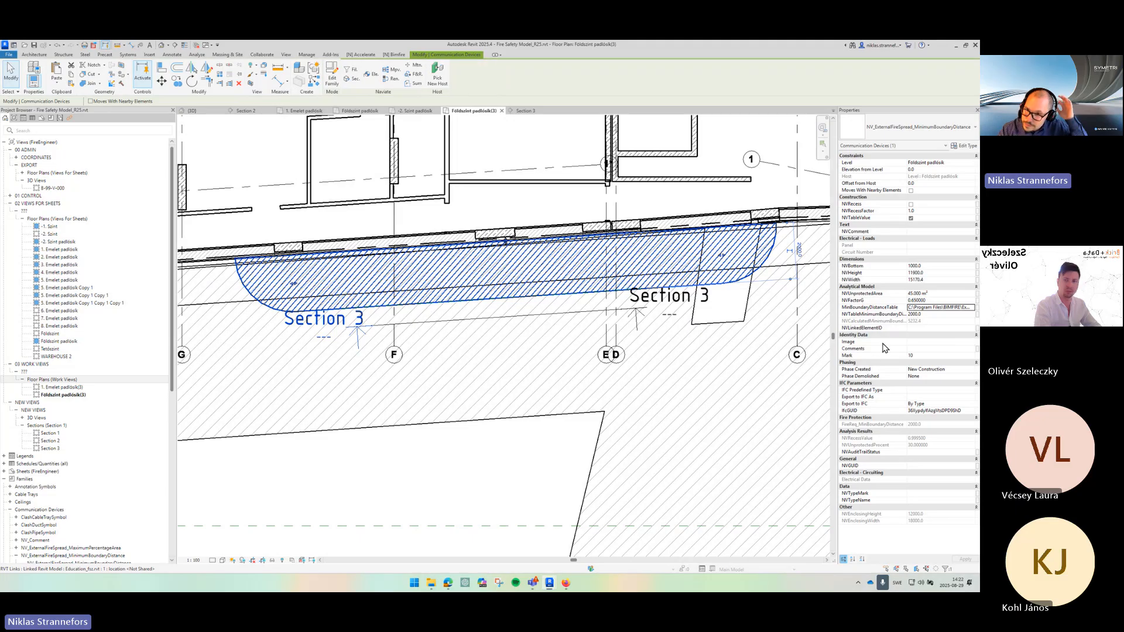
pyautogui.click(934, 309)
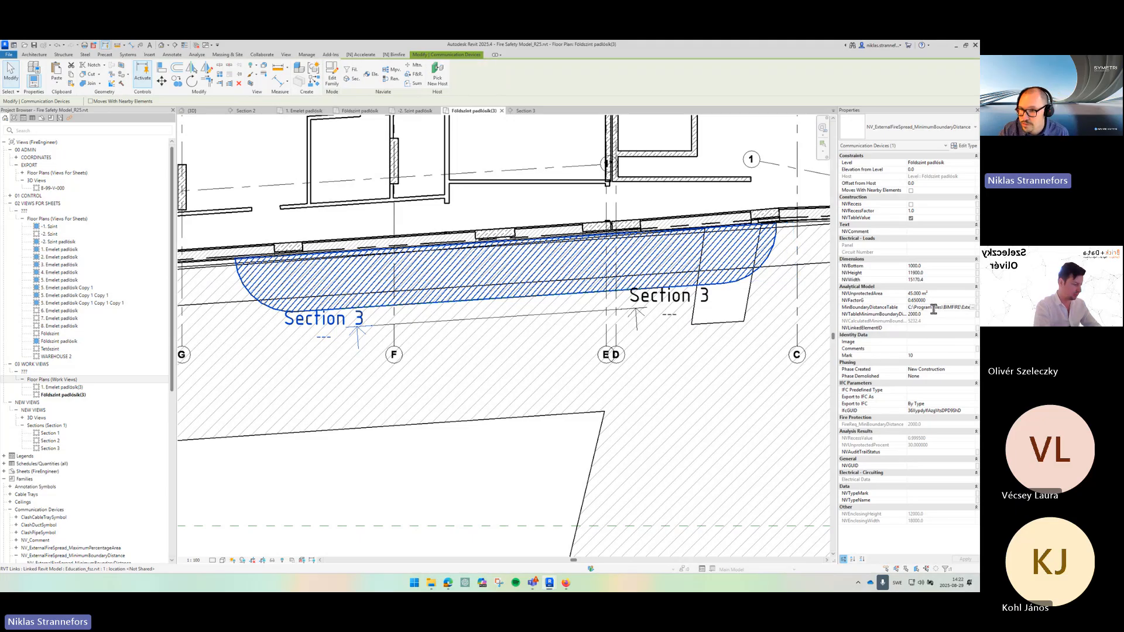
pyautogui.doubleClick(934, 309)
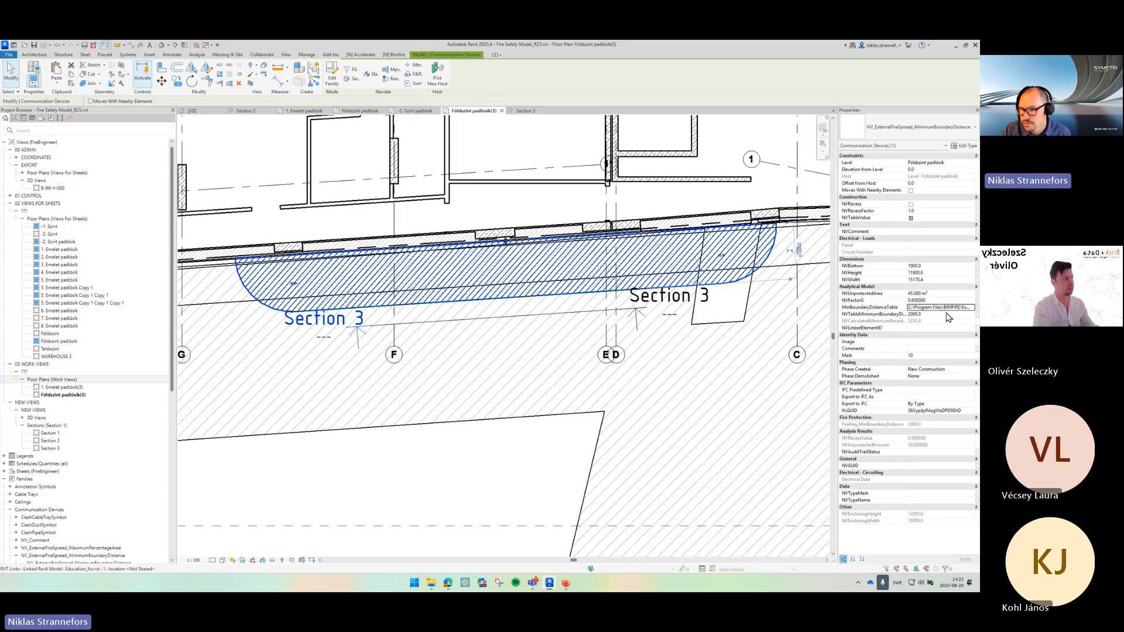
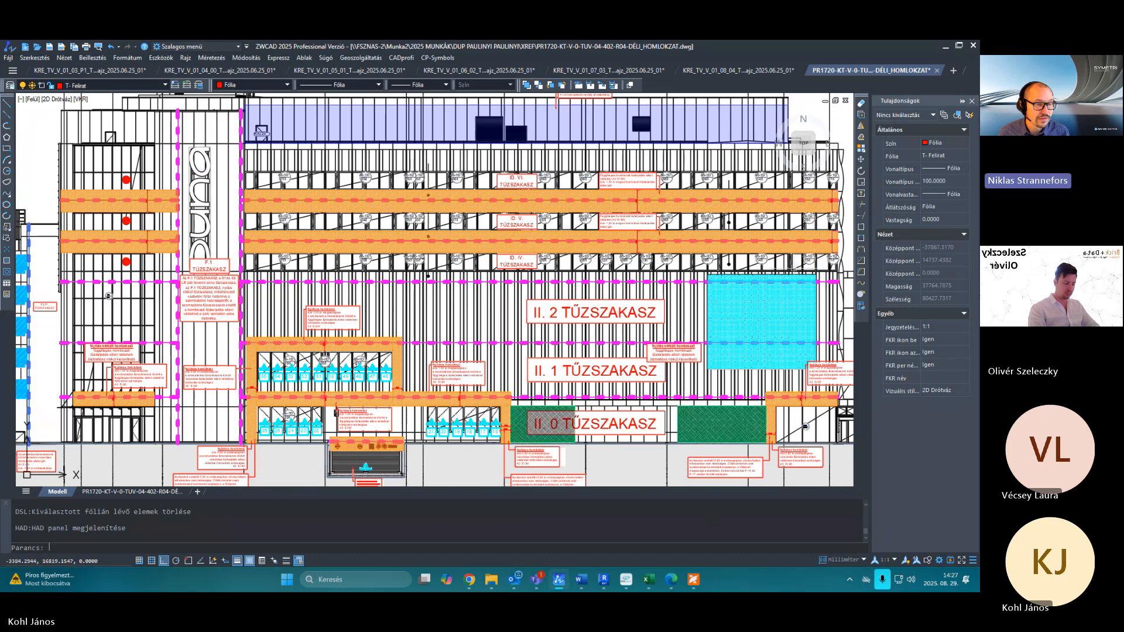
pyautogui.scroll(-2, 376, 309)
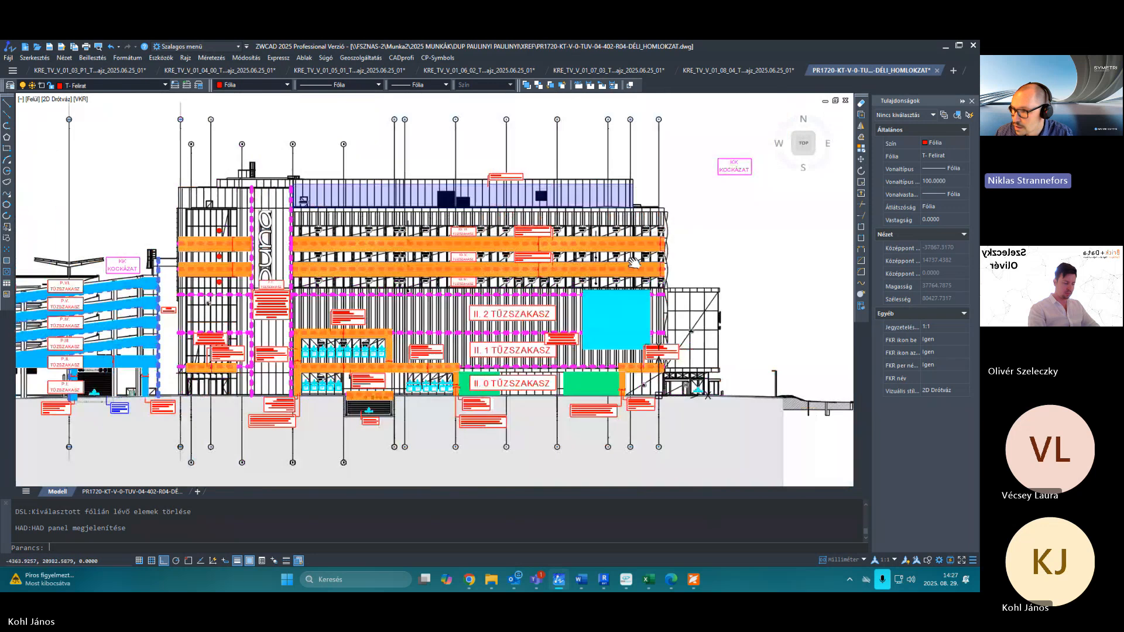
pyautogui.scroll(2, 635, 249)
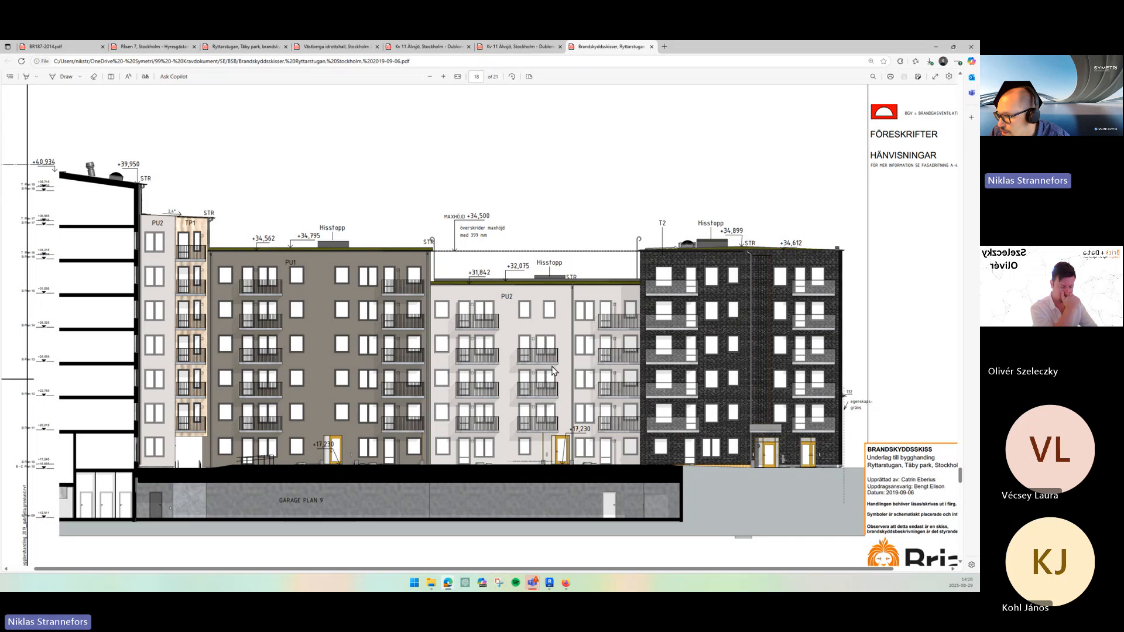
# - Examine the building facade elevations in the Brandskyddsskiss Ryttarstugan PDF, comparing window arrangements across the different building parts
pyautogui.scroll(3, 283, 353)
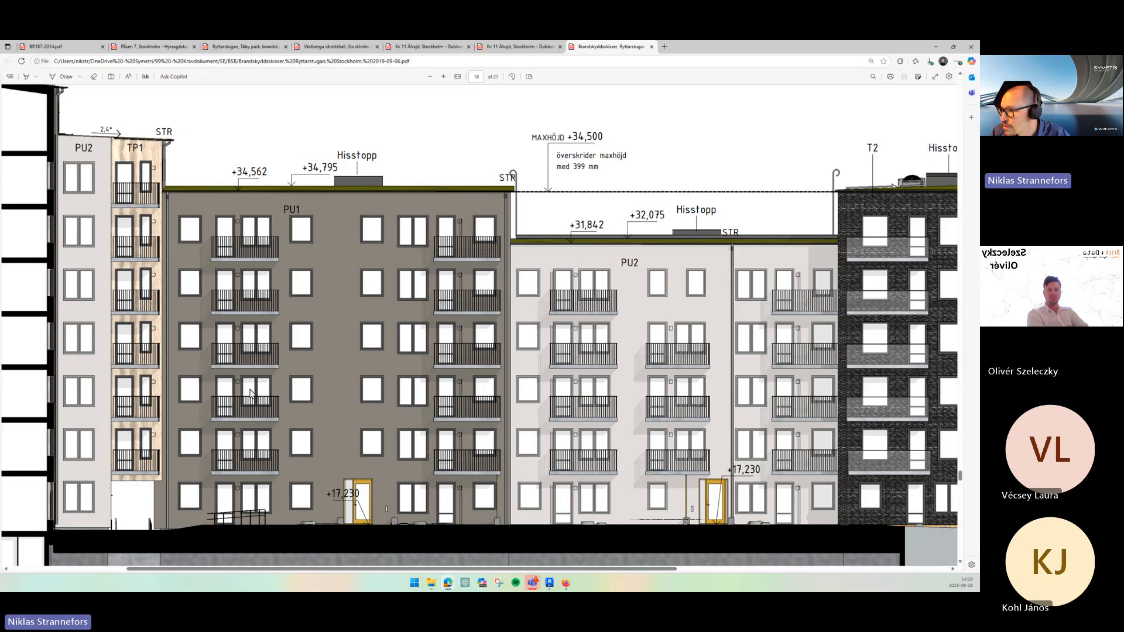
pyautogui.scroll(-1, 361, 331)
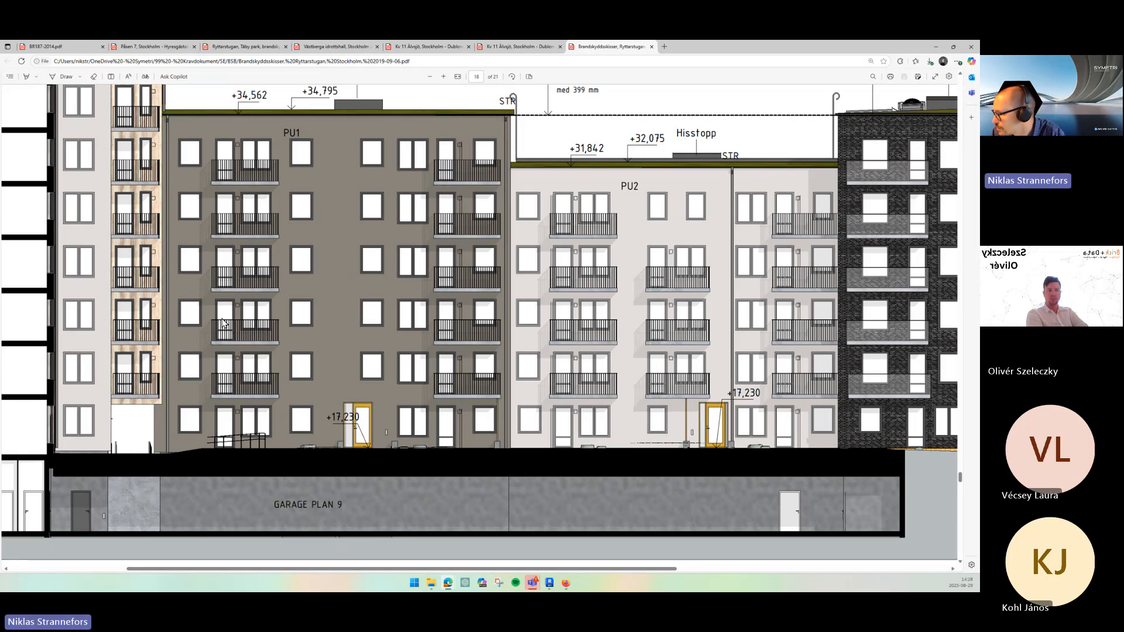
pyautogui.scroll(-2, 493, 367)
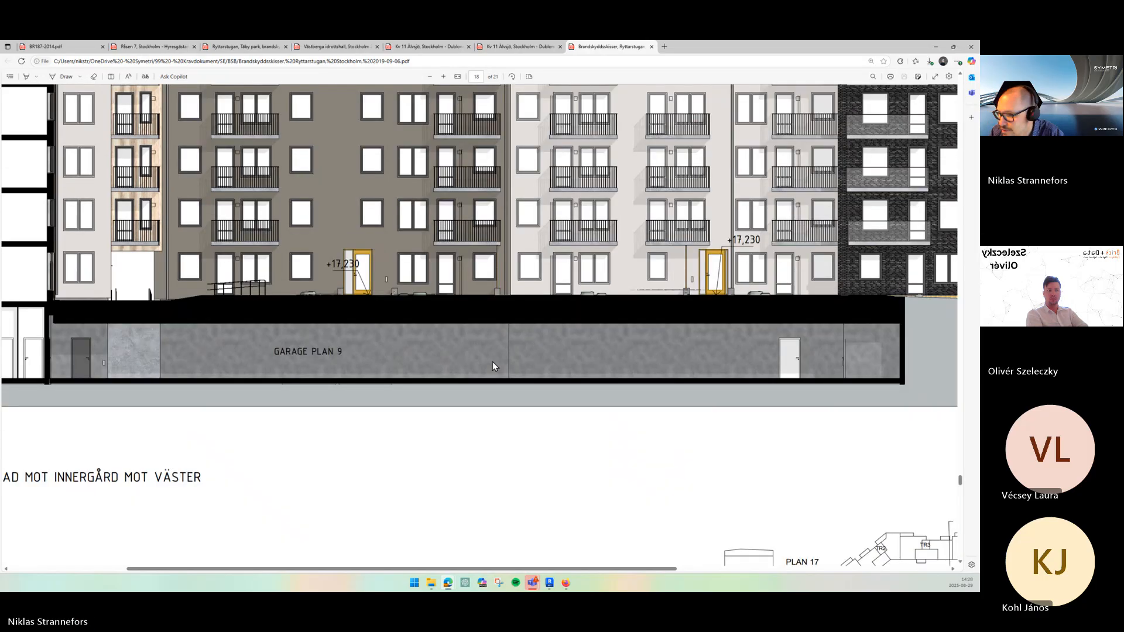
pyautogui.scroll(-7, 493, 367)
pyautogui.scroll(15, 491, 344)
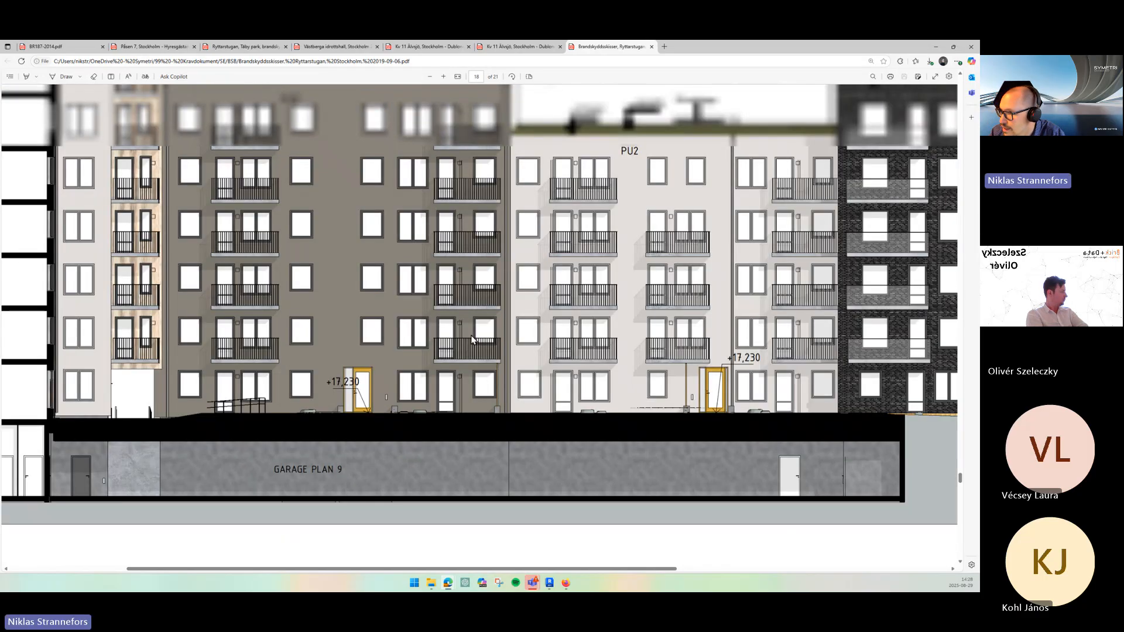
pyautogui.hscroll(3, 519, 332)
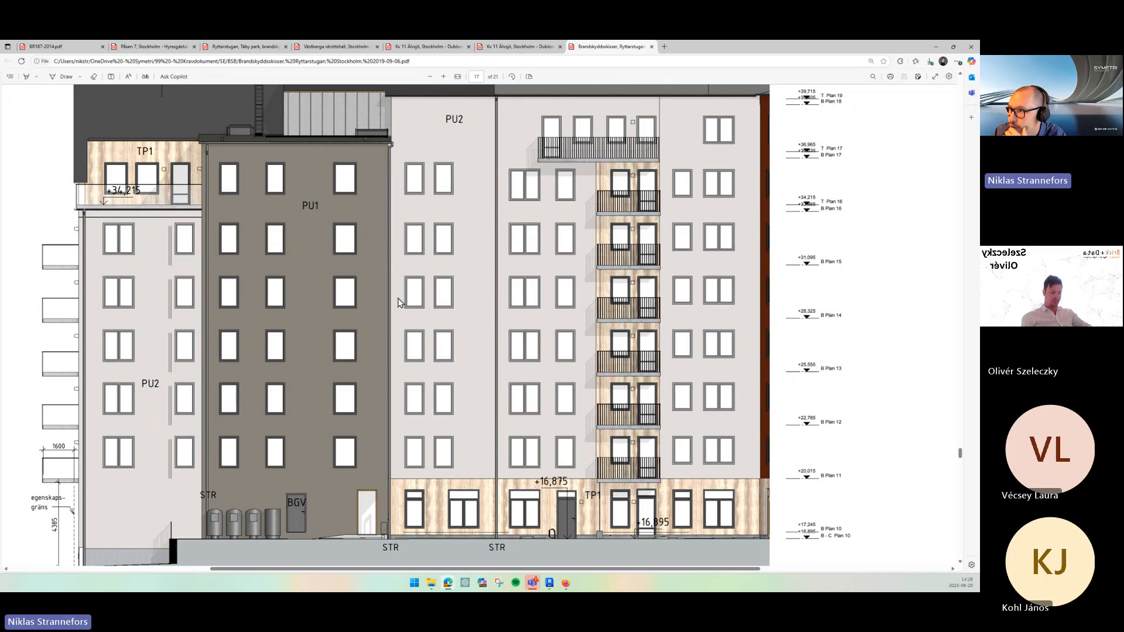
pyautogui.scroll(10, 399, 302)
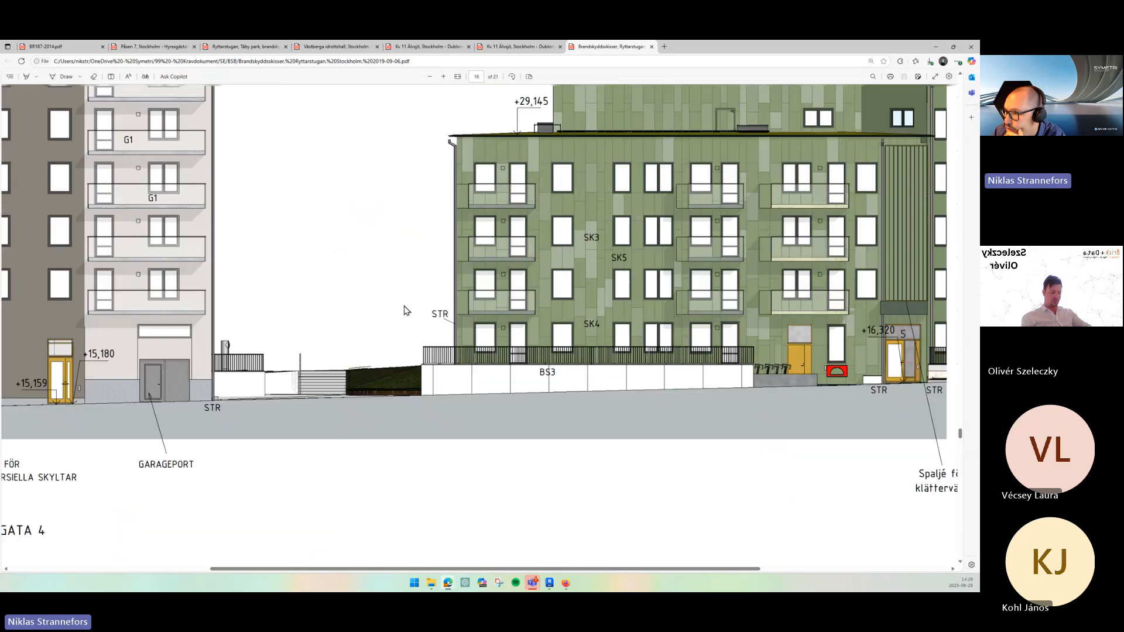
pyautogui.scroll(2, 404, 310)
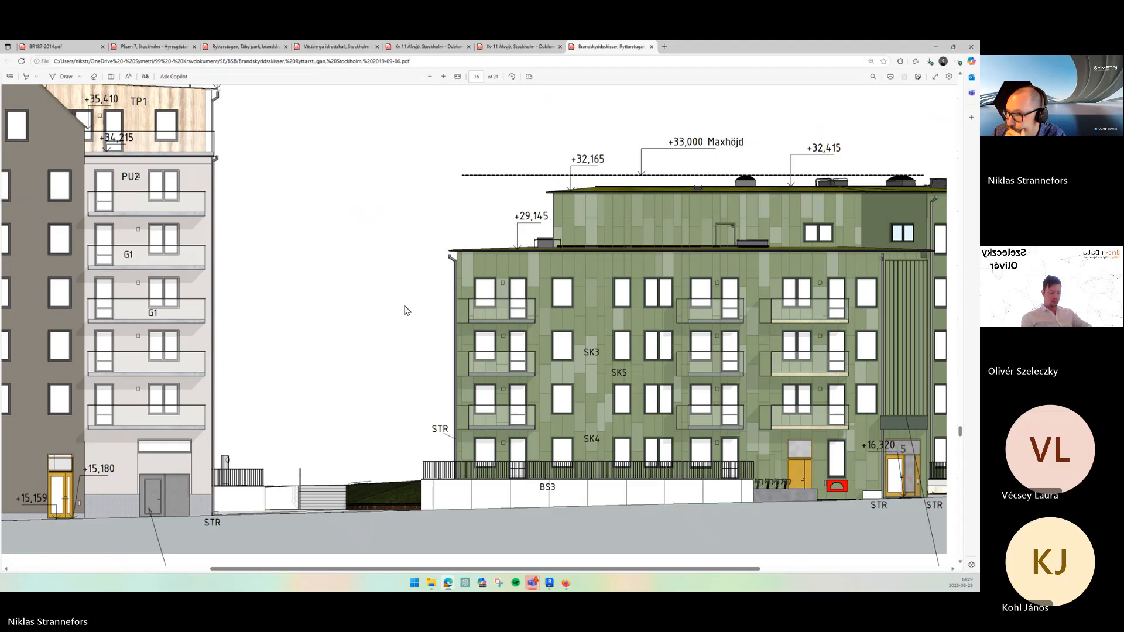
pyautogui.middleClick(423, 311)
pyautogui.middleClick(398, 312)
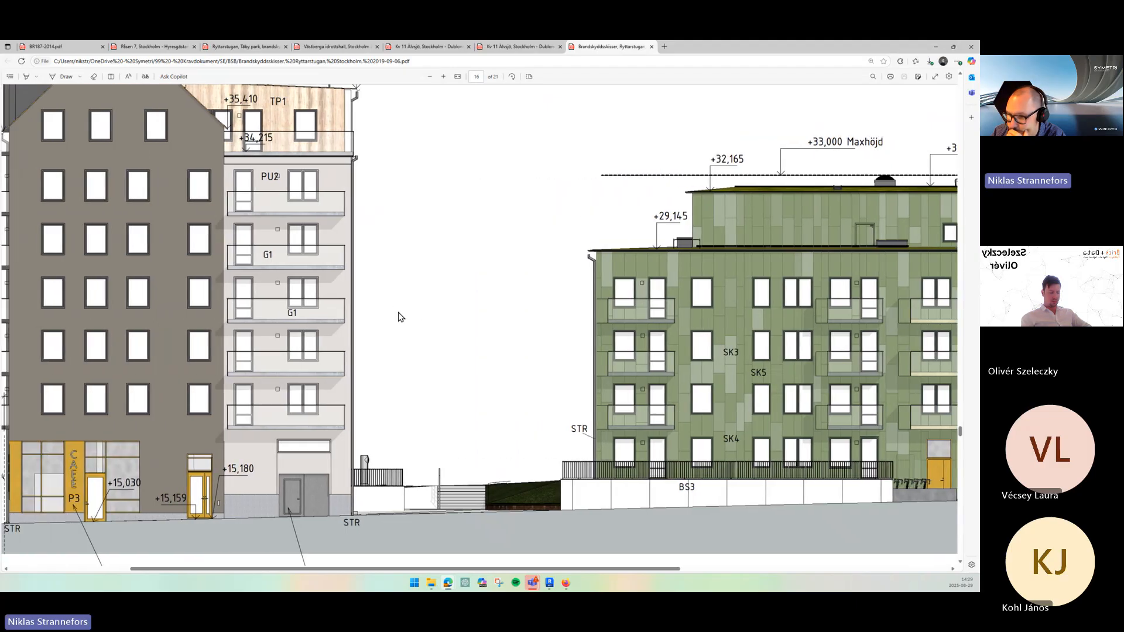
pyautogui.scroll(1, 400, 317)
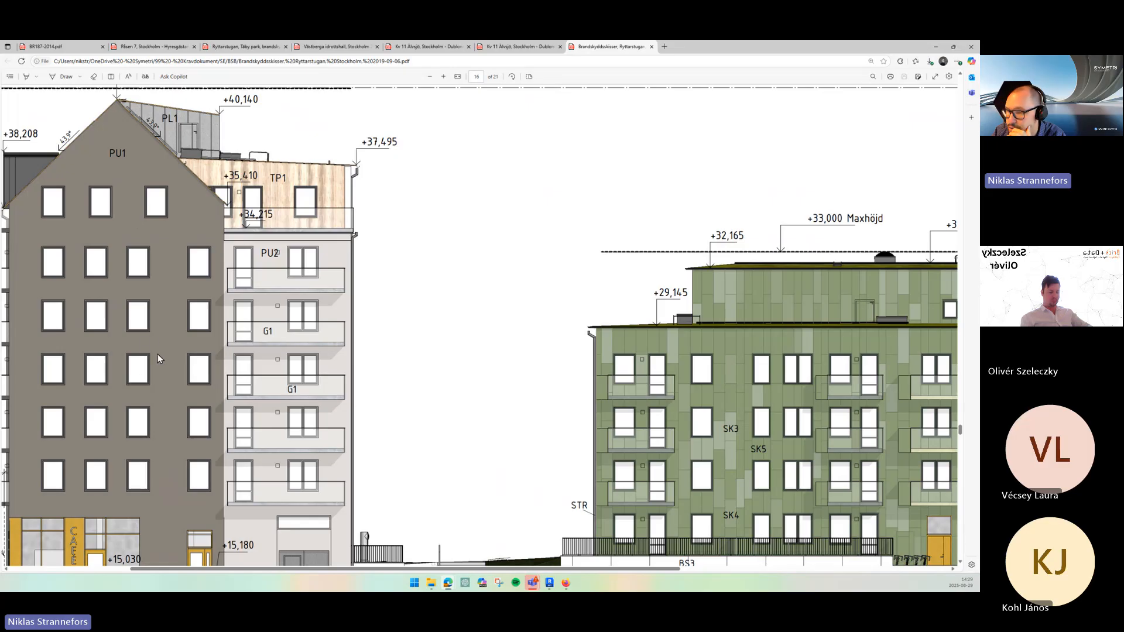
pyautogui.scroll(1, 163, 347)
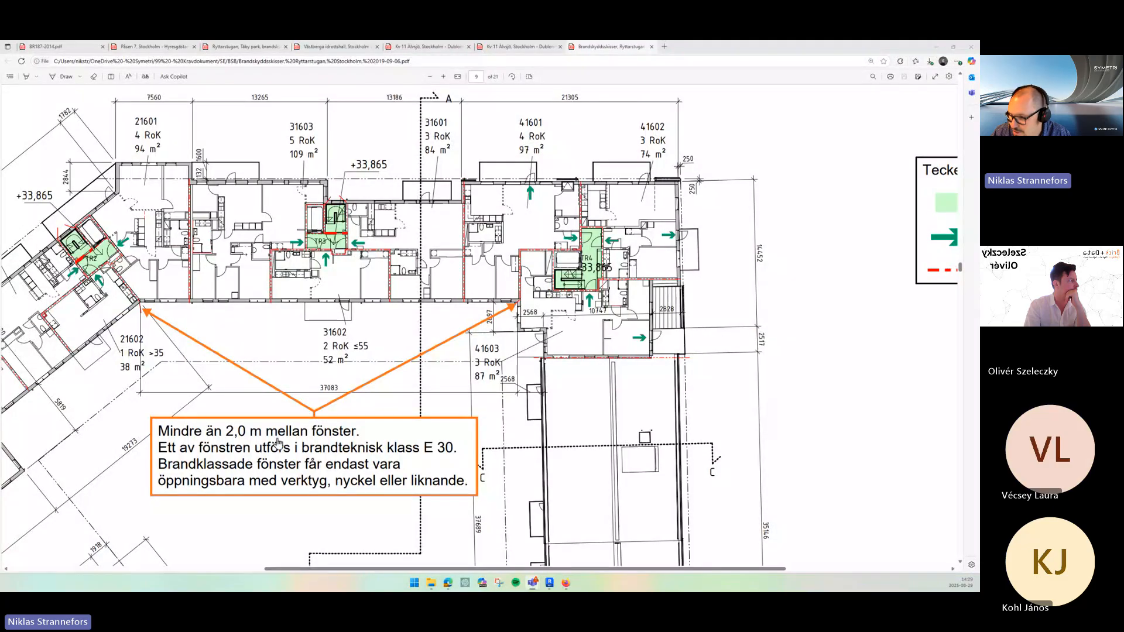
# - Examine the floor plan annotation about windows closer than 2.0 m apart requiring fire class E 30
pyautogui.moveTo(535, 584)
pyautogui.click(509, 545)
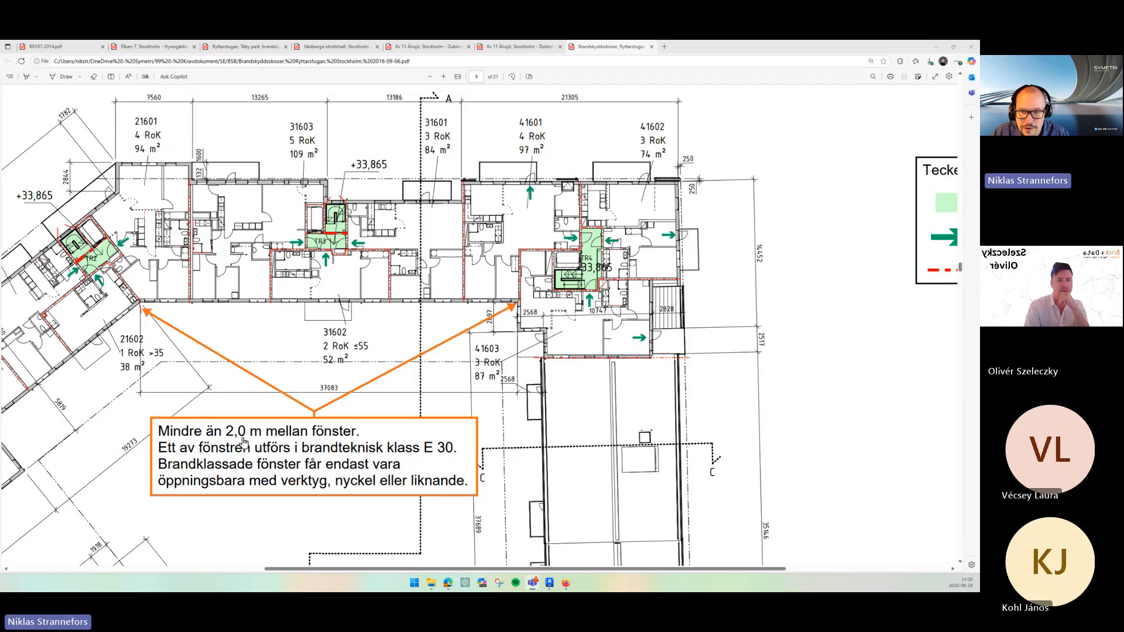
pyautogui.keyDown('ctrl'); pyautogui.scroll(3, 514, 309); pyautogui.keyUp('ctrl')
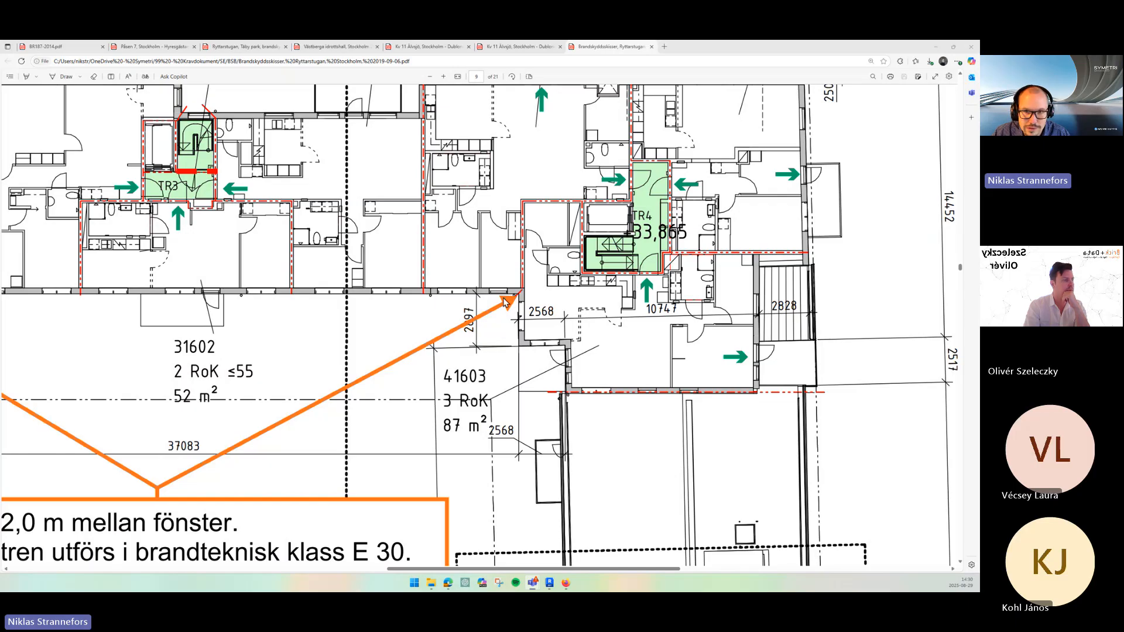
pyautogui.keyDown('ctrl'); pyautogui.scroll(-2, 505, 301); pyautogui.keyUp('ctrl')
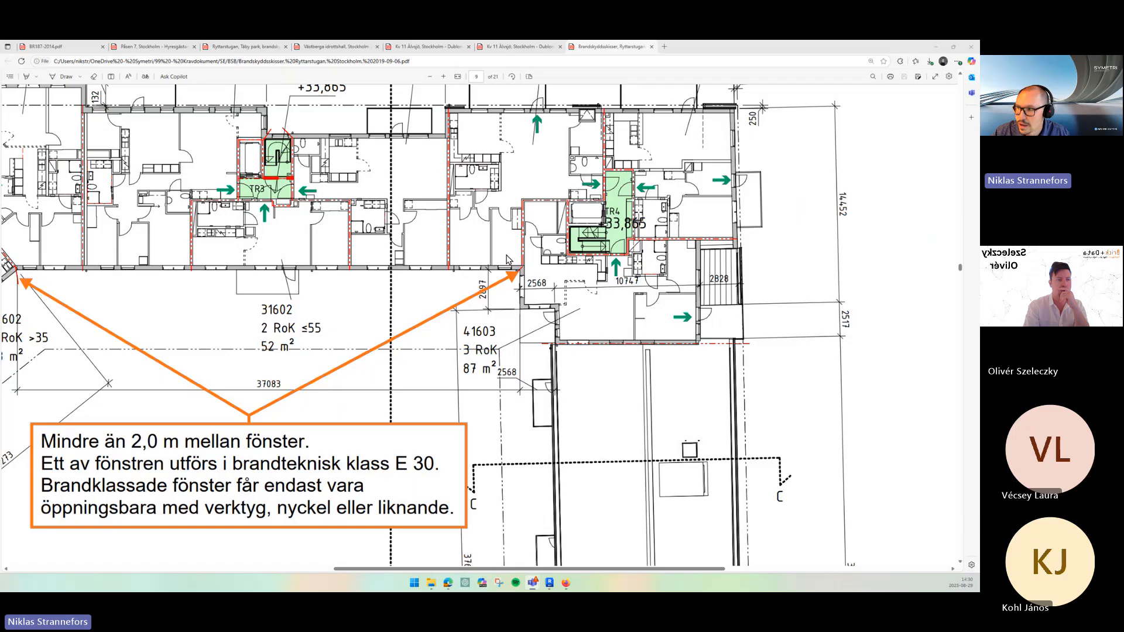
pyautogui.hscroll(-2, 128, 298)
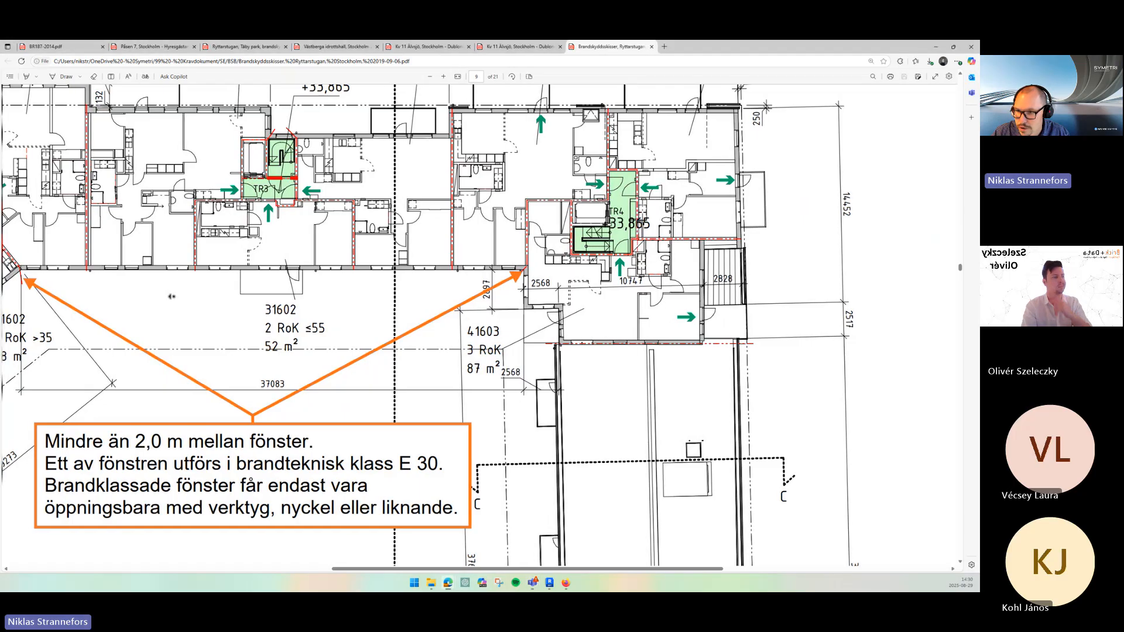